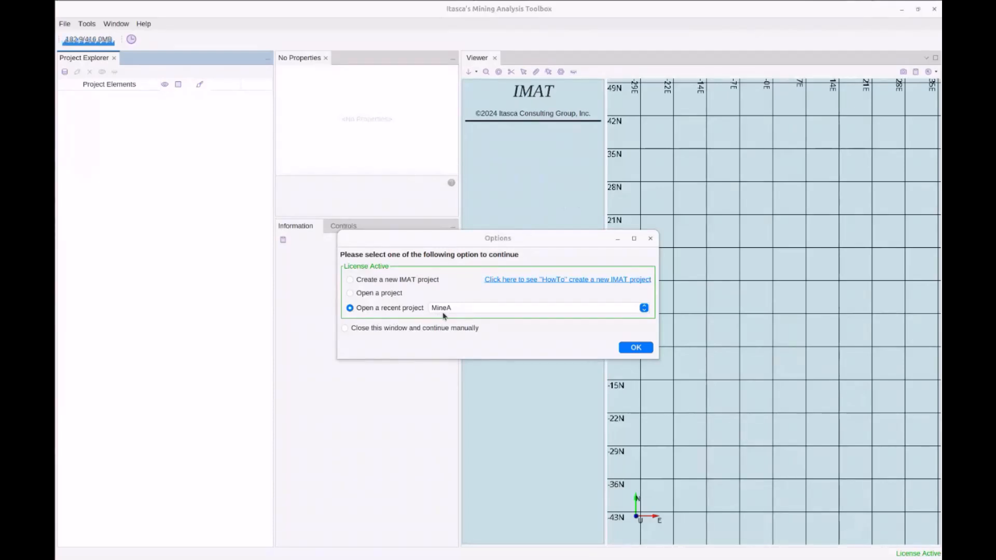
- Open the recent project MineA and look through the projects under FLAC3D (Advanced)
left_click(636, 348)
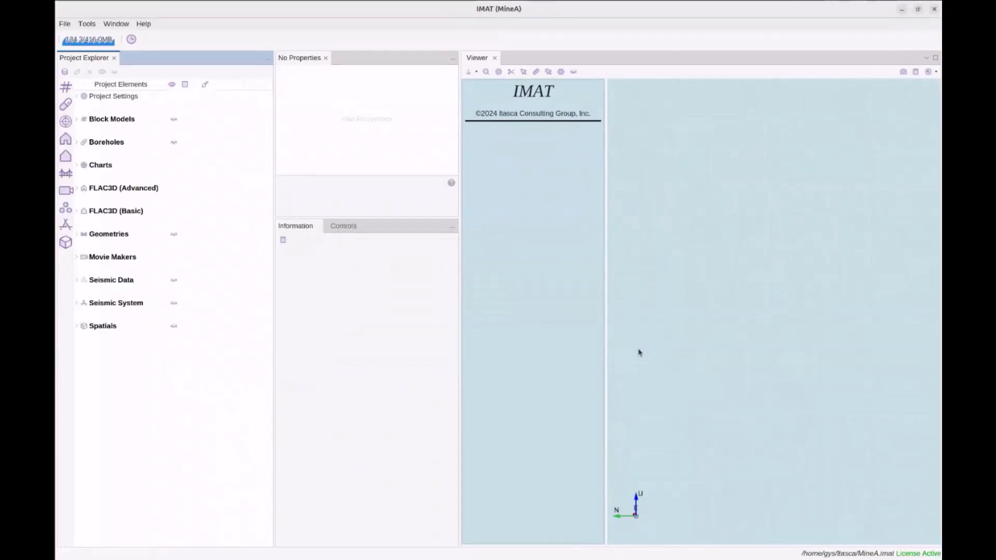
double_click(130, 190)
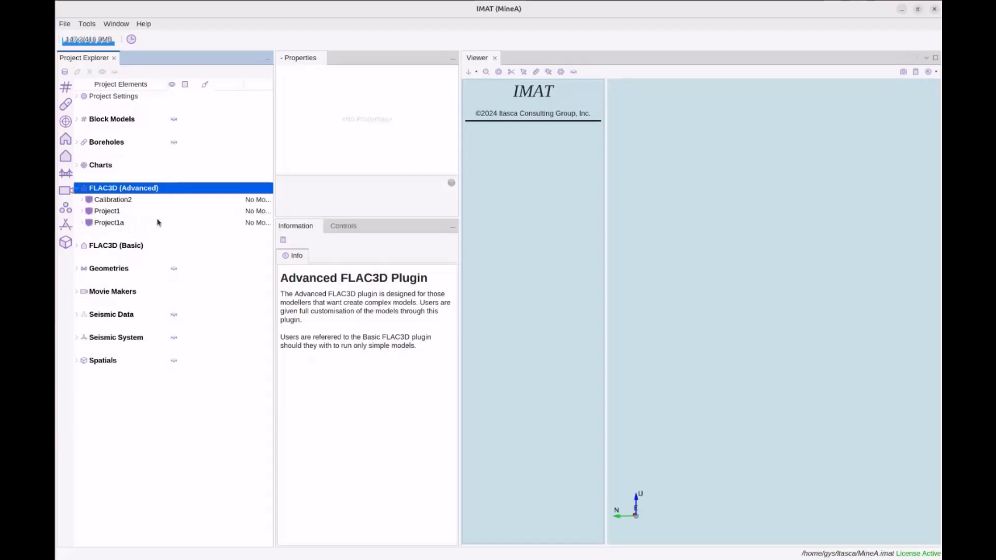
key("Down")
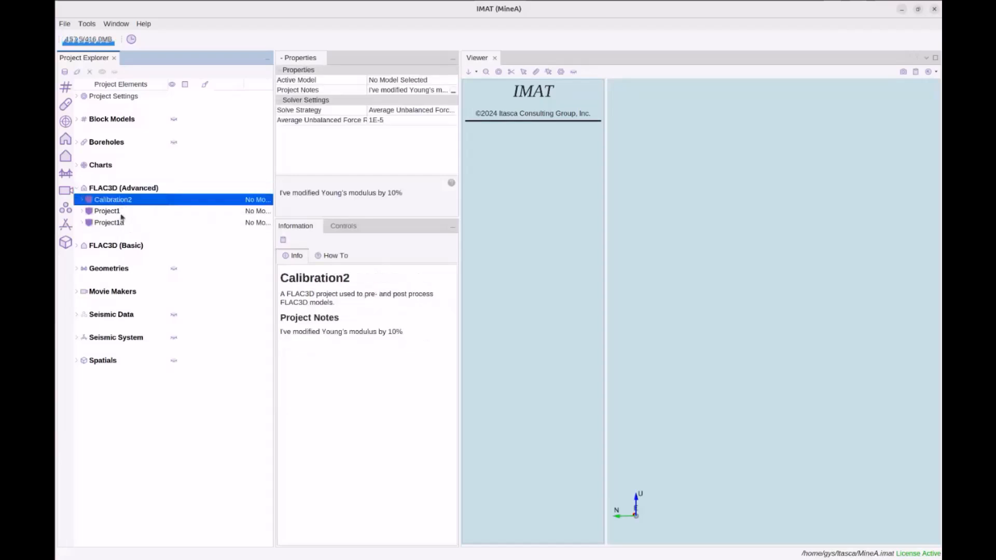
left_click(107, 225)
left_click(117, 212)
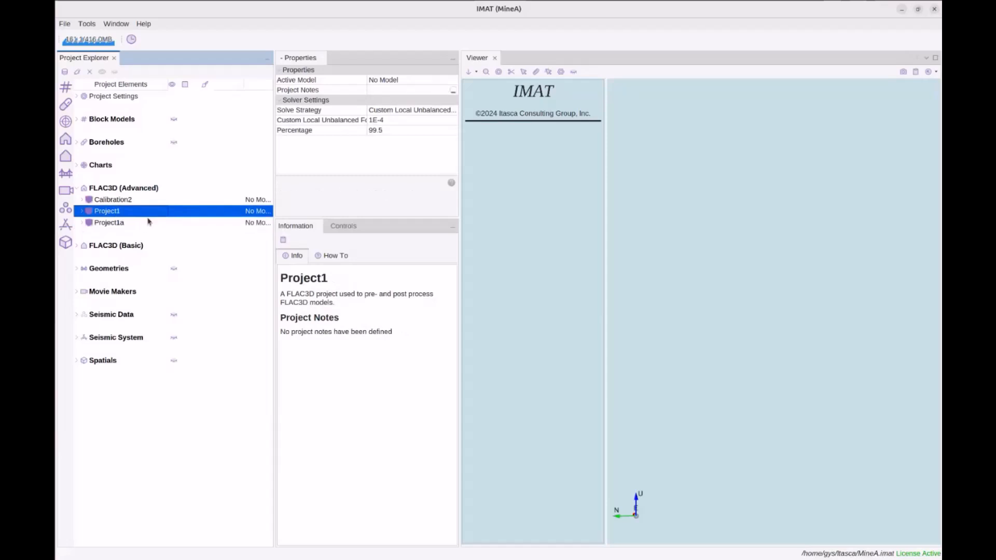
mouse_move(124, 223)
- Expand Project1 and its Mining Sequence to examine the dated mining steps and the remaining project elements
double_click(106, 213)
double_click(125, 258)
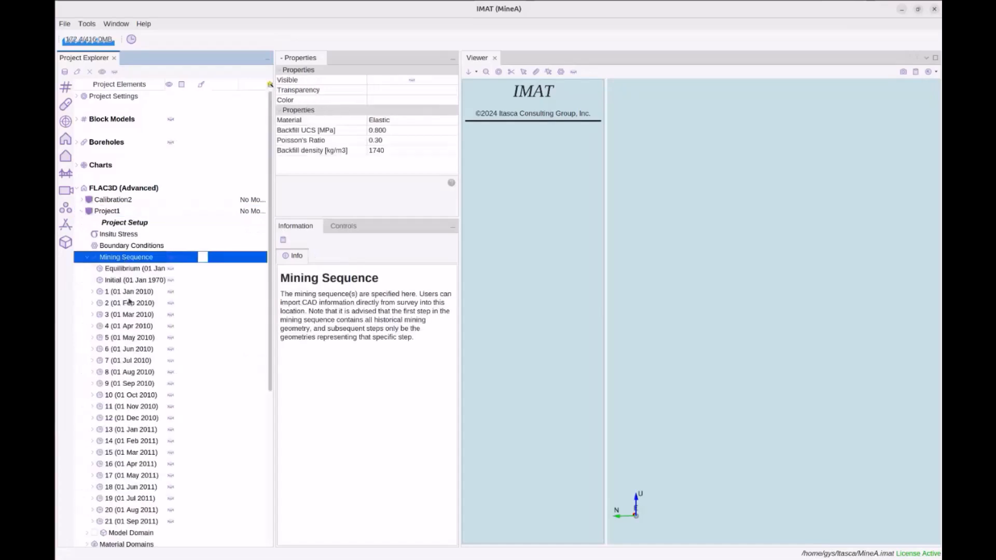
scroll(137, 337, "down", 2)
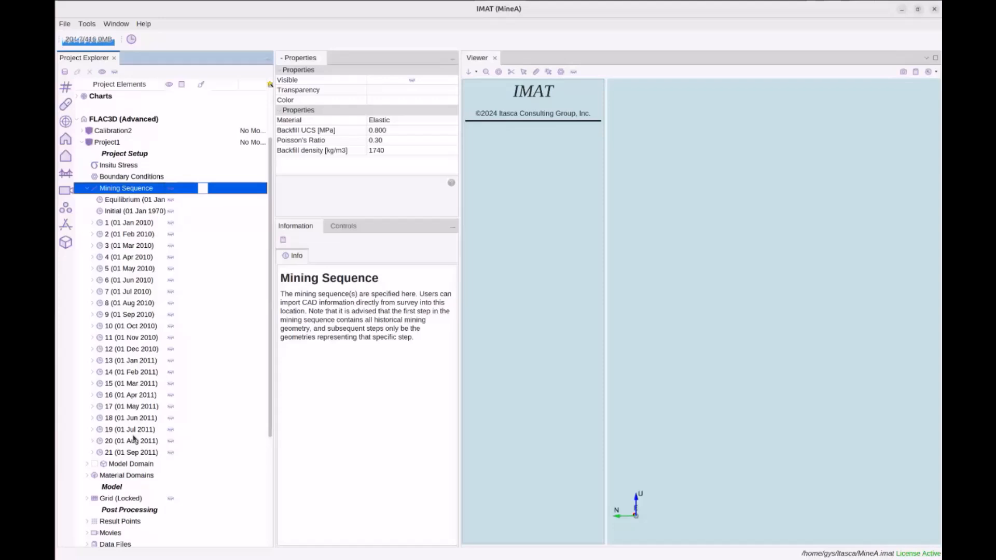
scroll(152, 383, "down", 4)
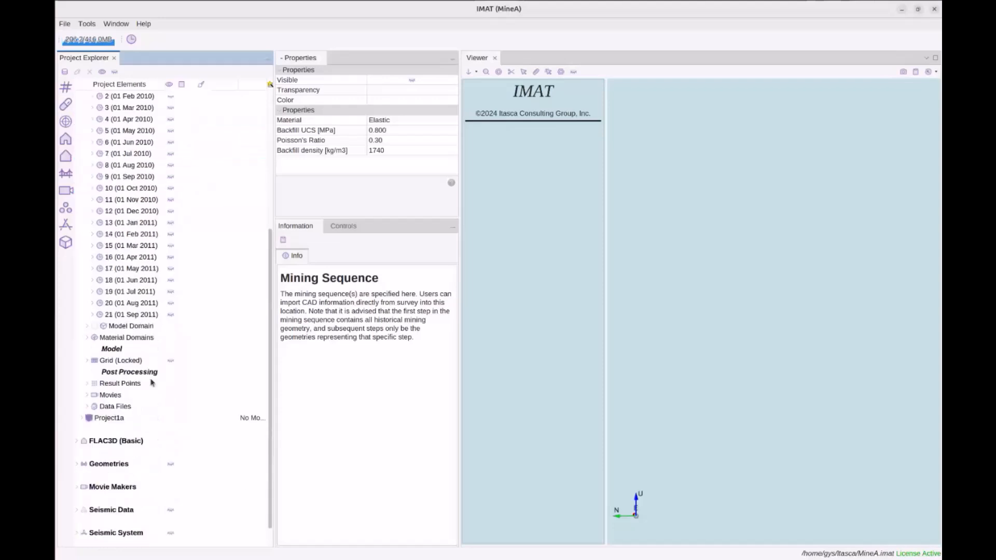
scroll(152, 383, "down", 1)
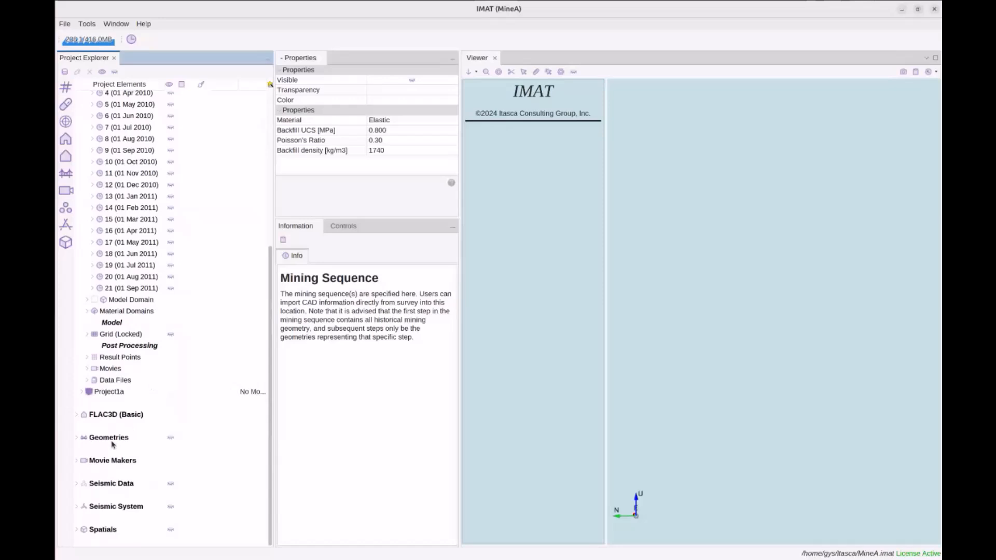
- Display the combined-dev wireframe from the Tunnels folder under Geometries and enlarge it in the viewer
double_click(115, 438)
scroll(118, 435, "down", 2)
left_click(112, 396)
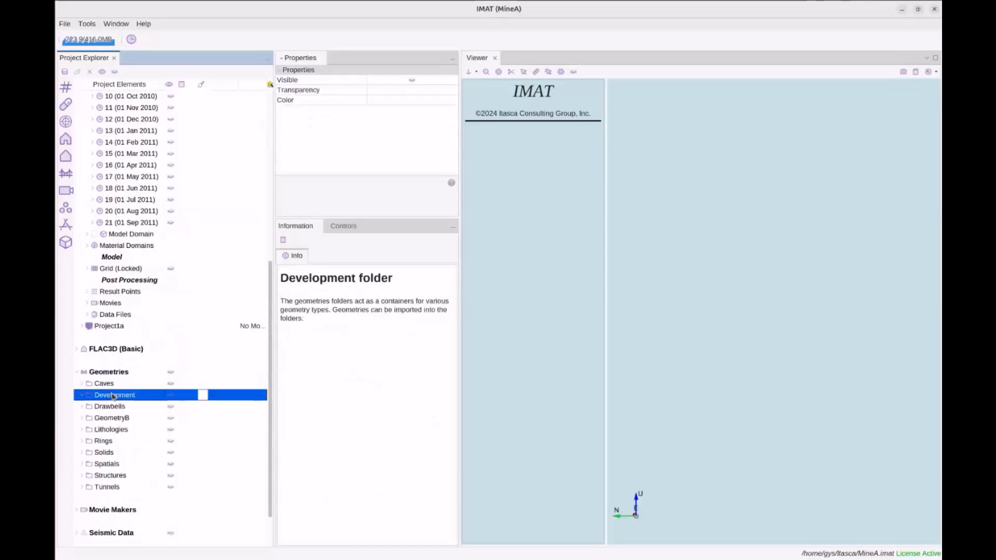
double_click(117, 487)
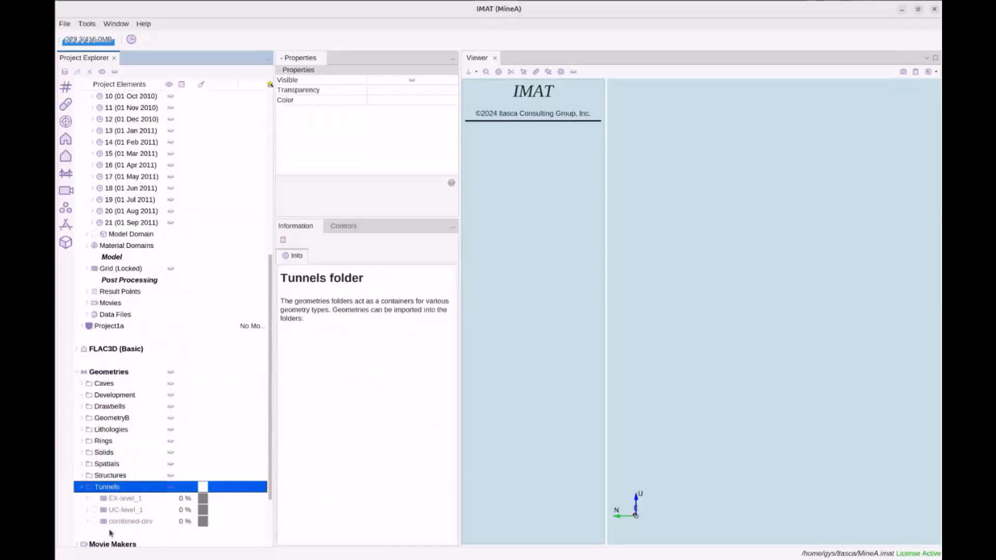
left_click(122, 521)
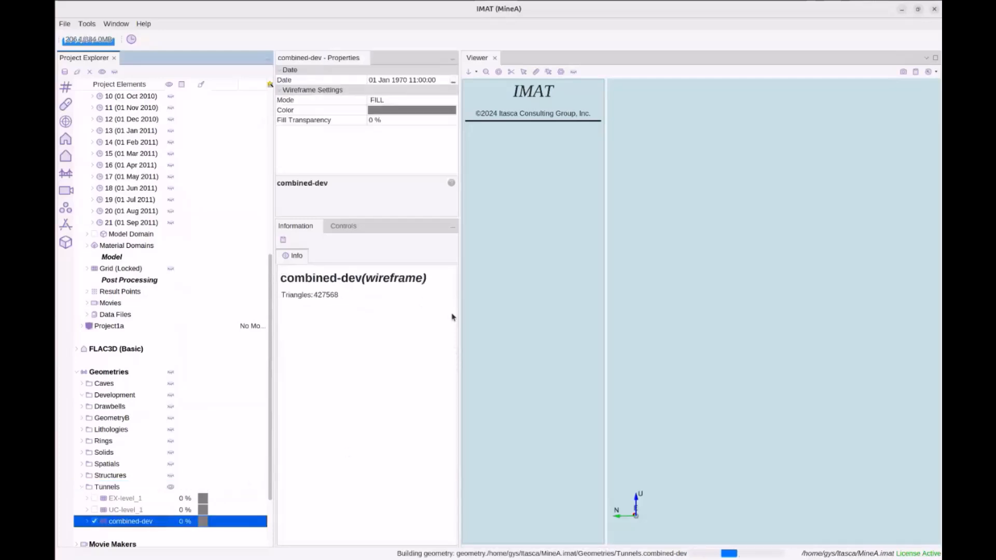
left_click_drag(719, 295, 727, 340)
scroll(730, 344, "up", 6)
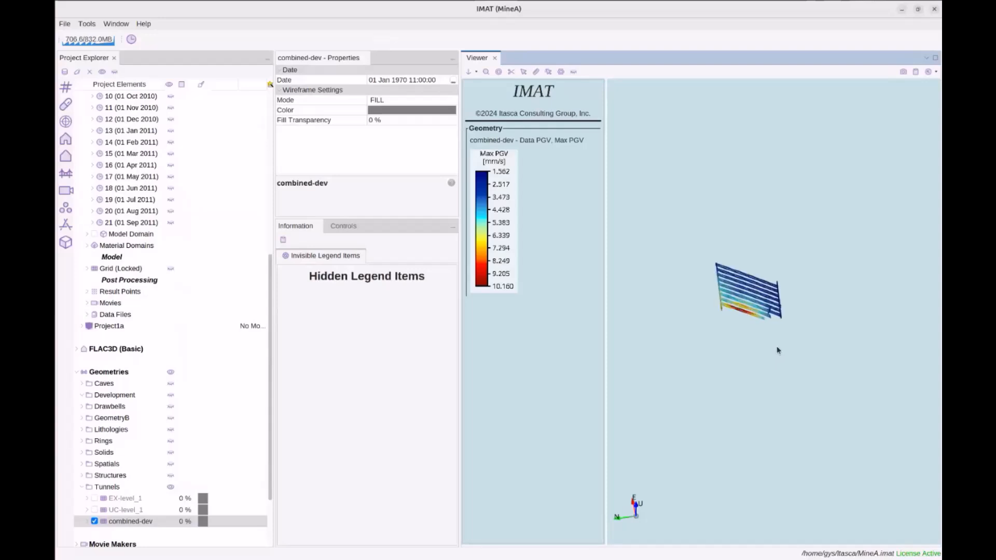
middle_click_drag(739, 346, 803, 352)
scroll(771, 359, "up", 3)
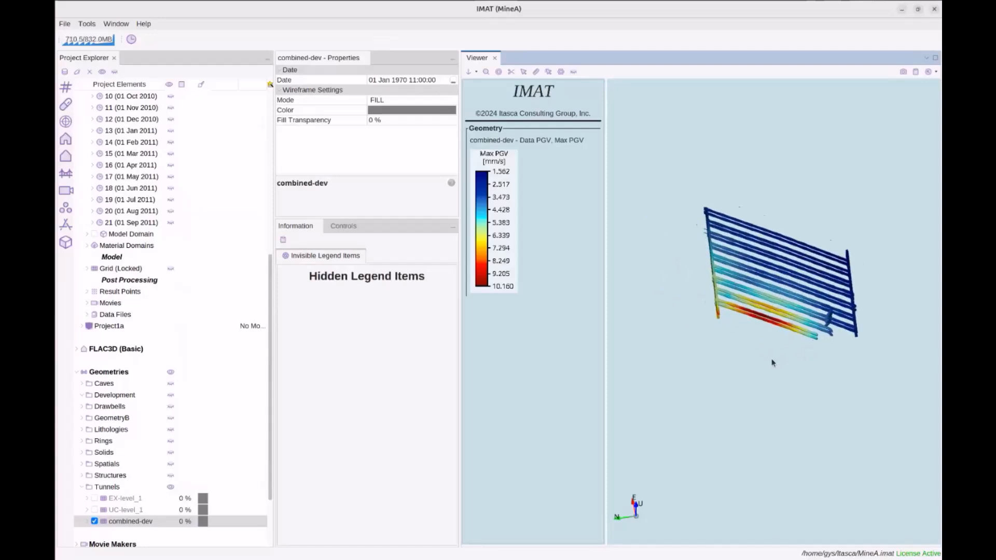
- Turn off the Max PGV colouring of combined-dev, redisplay the wireframe, and collapse the Tunnels folder
left_click(87, 521)
left_click(243, 440)
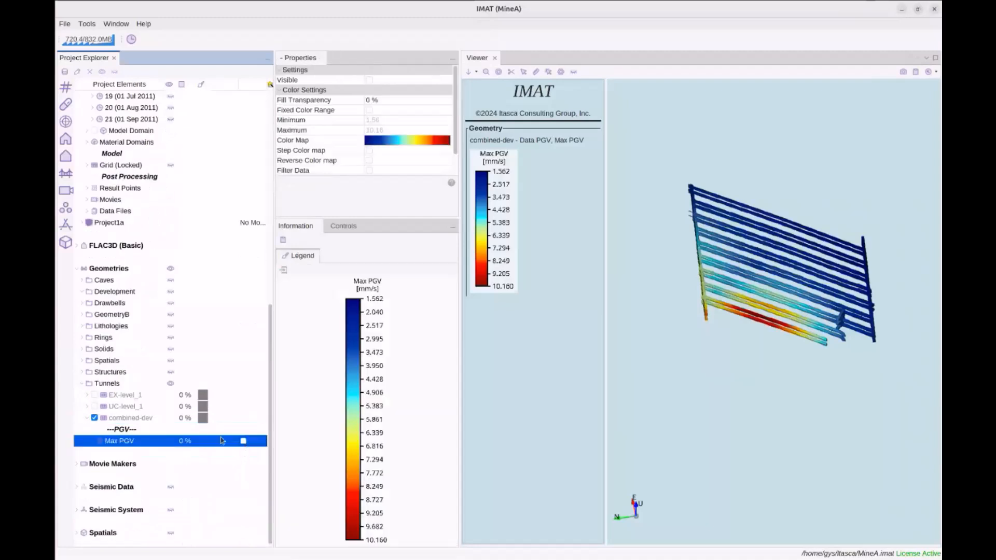
left_click(94, 418)
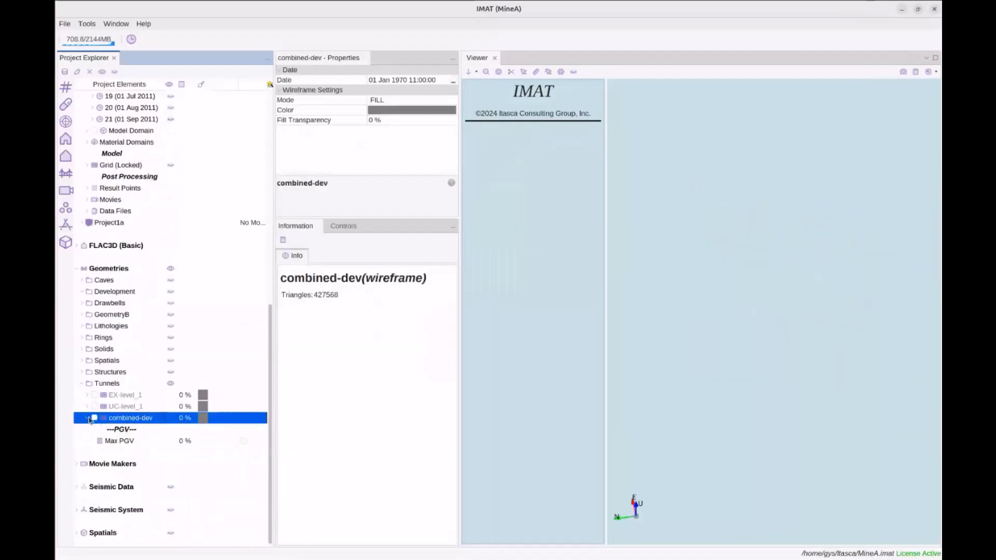
left_click(94, 418)
left_click_drag(724, 248, 687, 253)
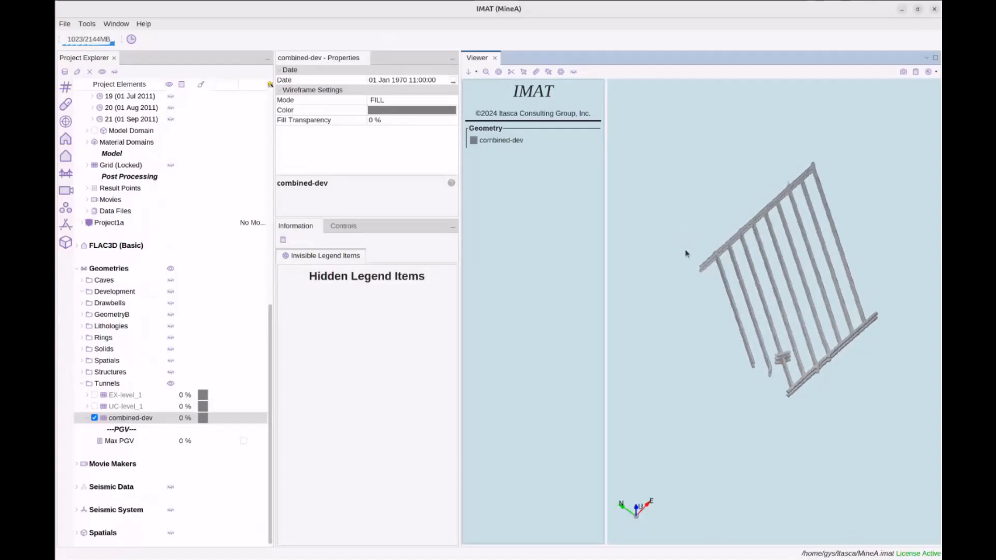
left_click(82, 384)
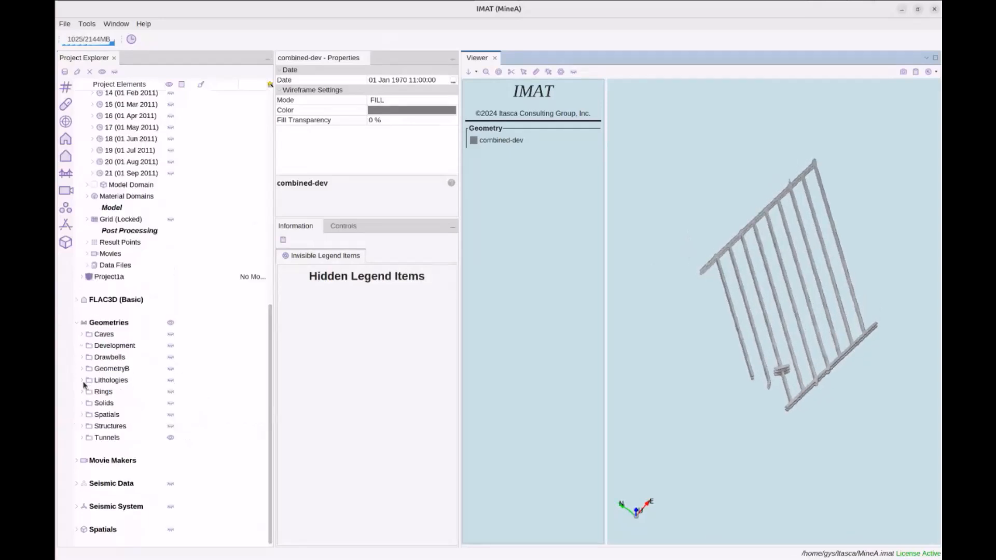
- Read the descriptions of the Equilibrium, Initial and 1 (01 Jan 2010) steps in Project1's Mining Sequence
scroll(150, 366, "up", 5)
scroll(149, 358, "up", 3)
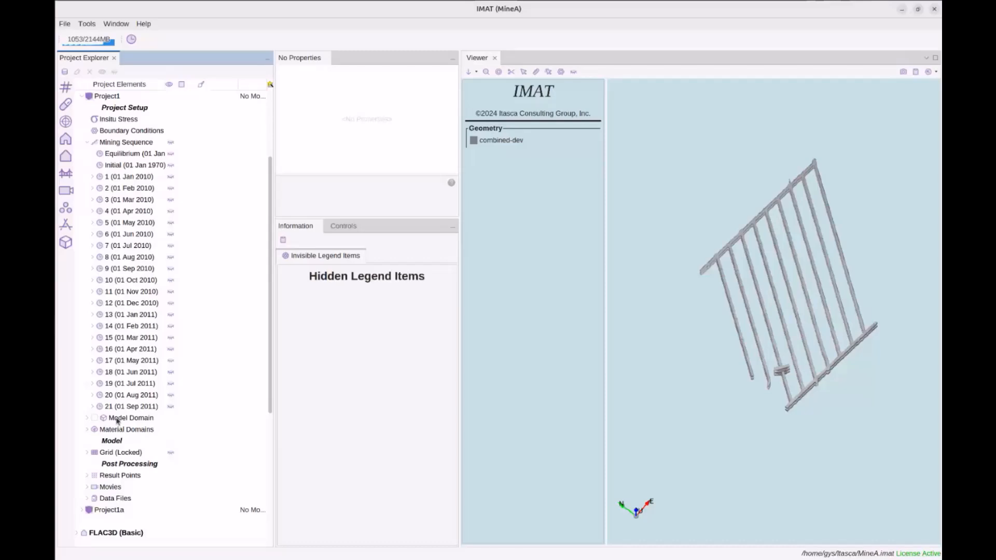
left_click(133, 154)
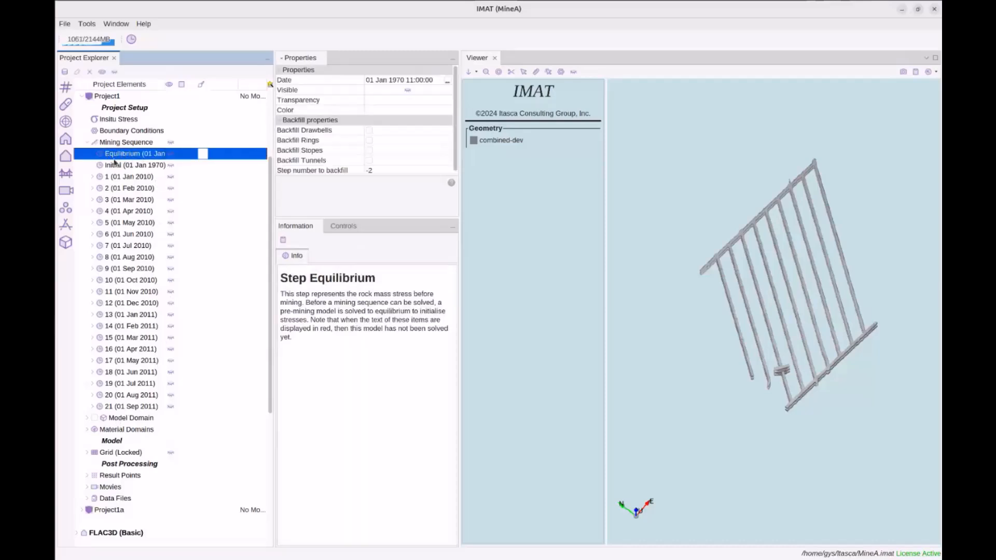
left_click(134, 164)
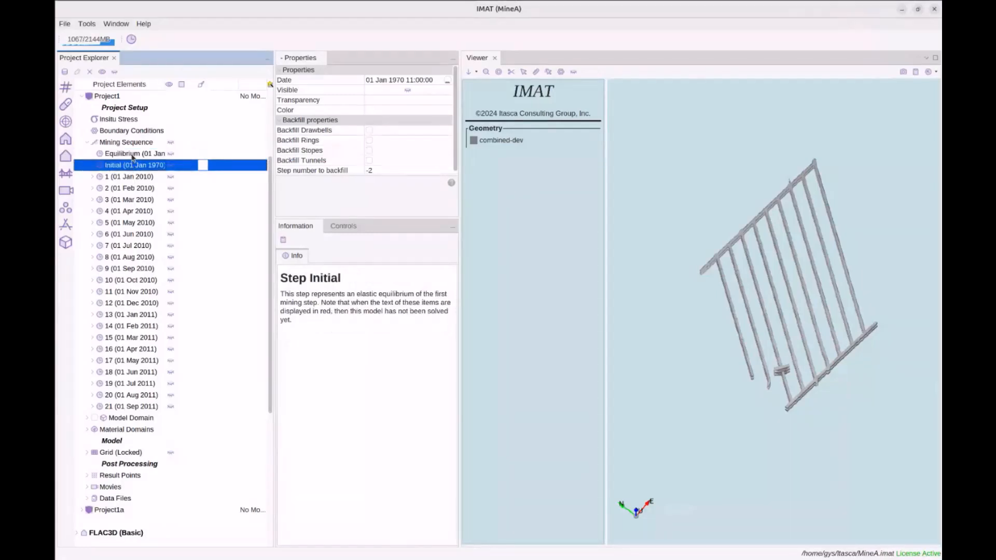
left_click(132, 156)
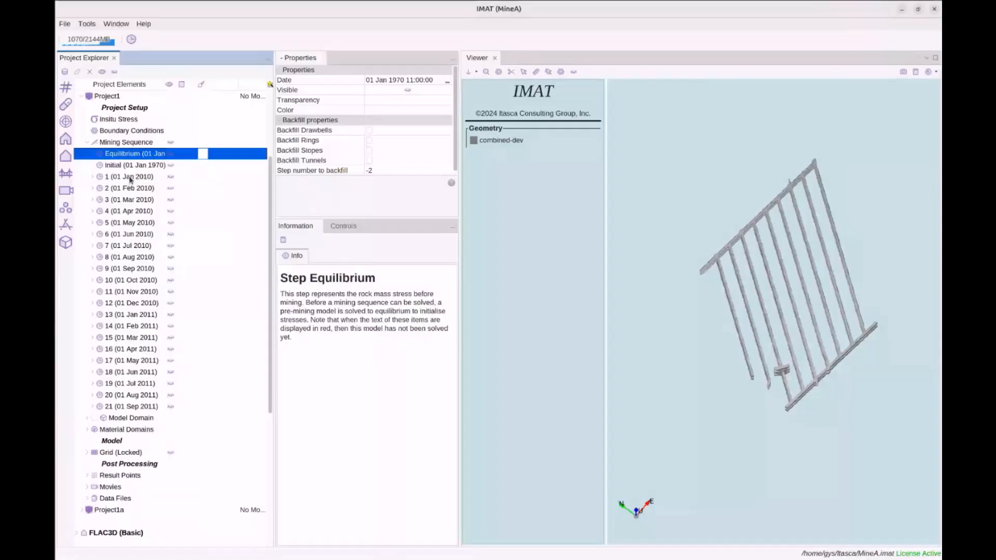
left_click(129, 179)
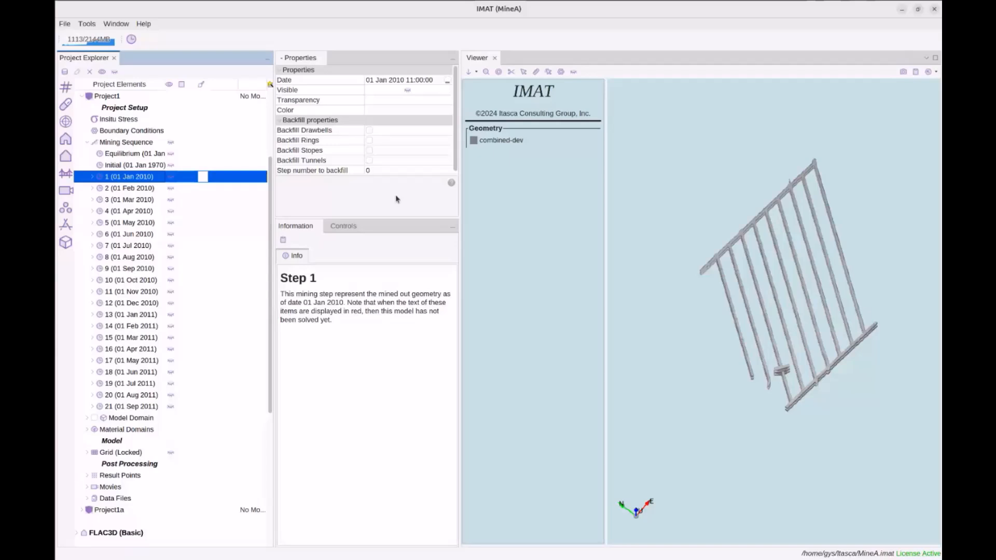
left_click(124, 156)
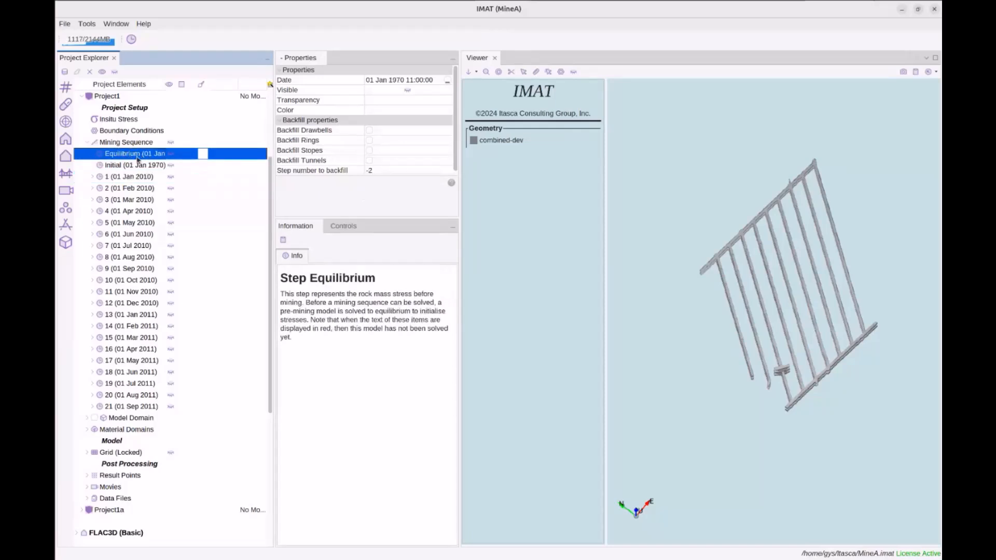
left_click(136, 166)
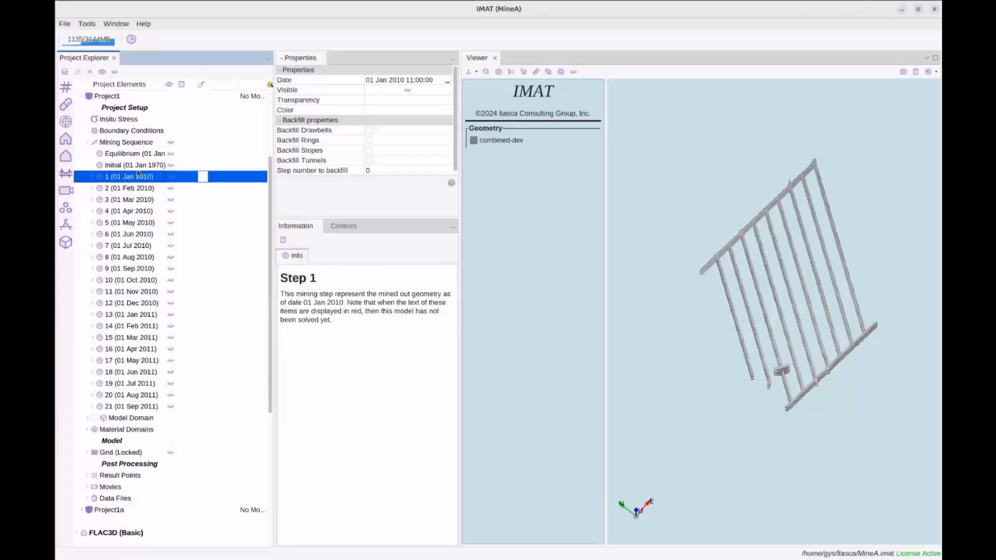
left_click(131, 167)
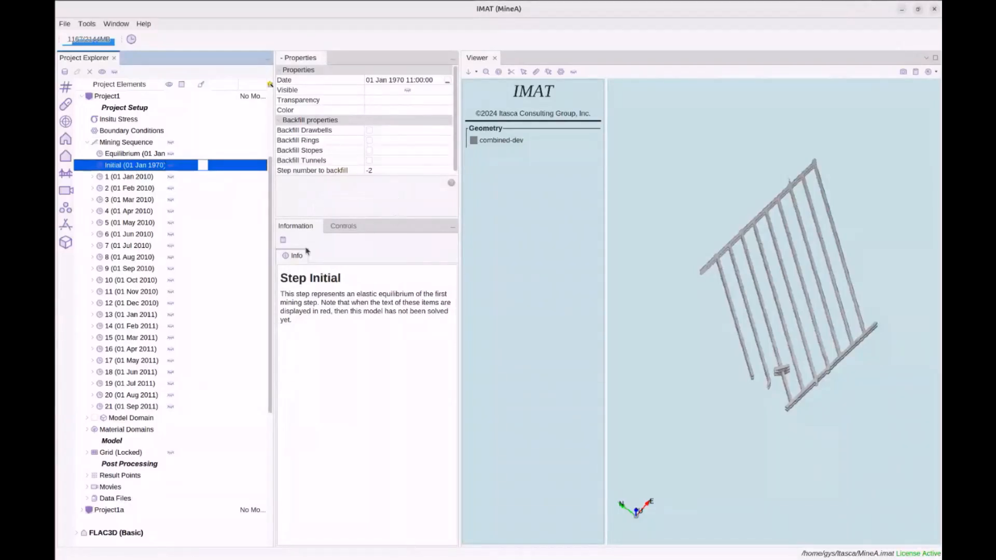
- Compare the Equilibrium step's information and properties with those of the Initial step
left_click(119, 154)
left_click(117, 164)
left_click(130, 157)
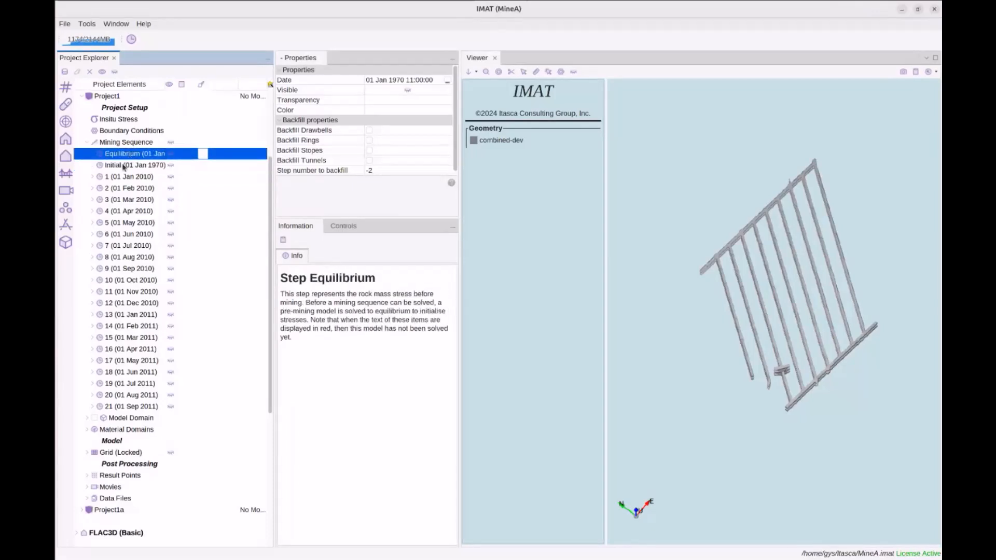
left_click(123, 164)
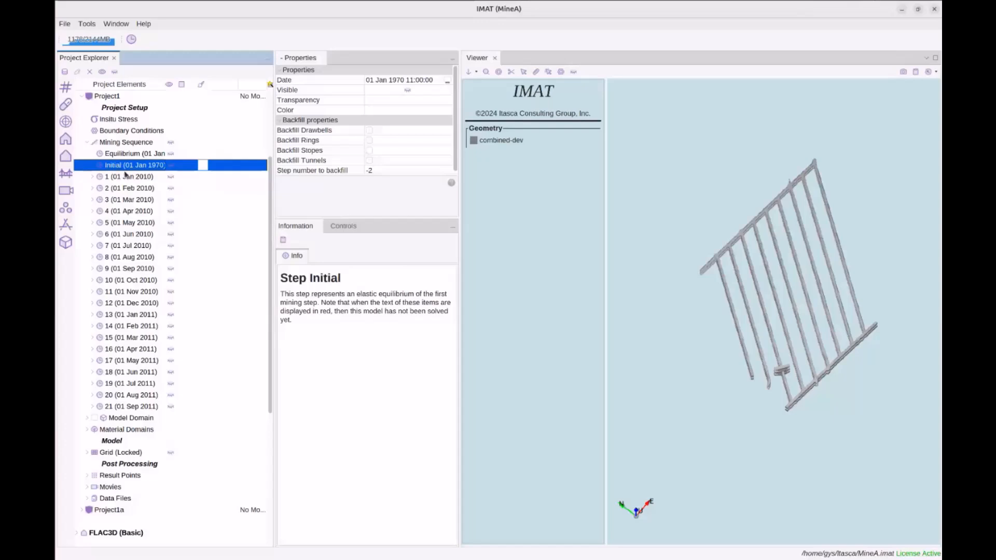
left_click(136, 156)
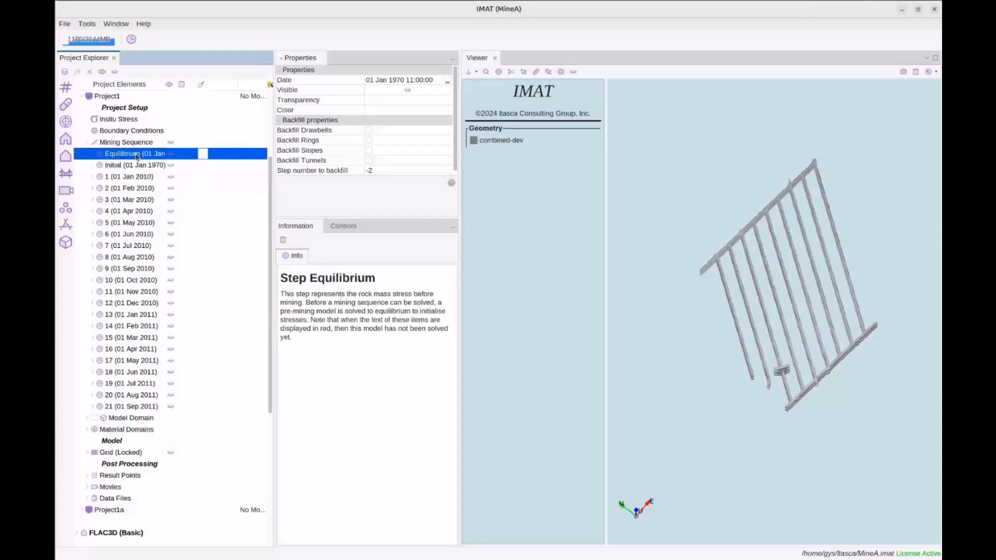
left_click(119, 166)
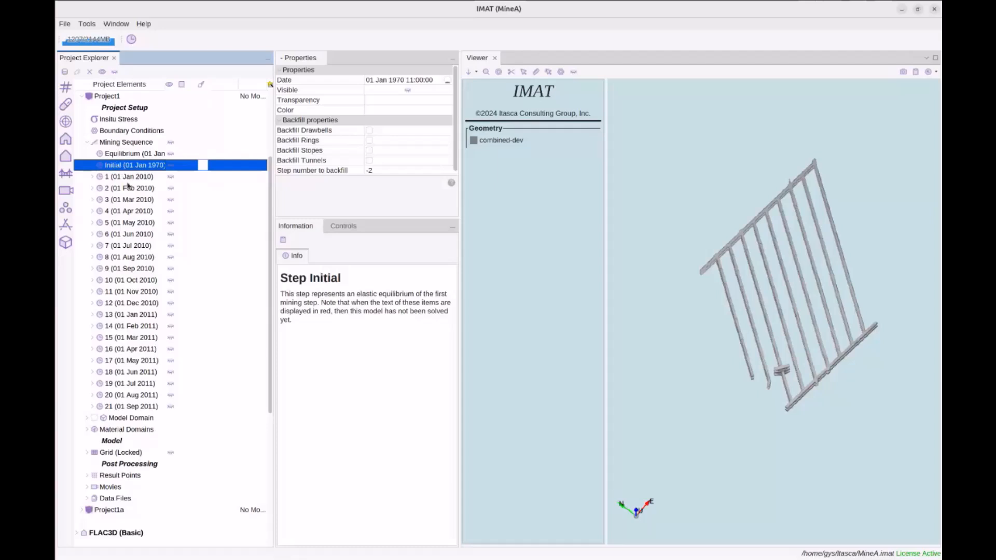
left_click(115, 156)
left_click(116, 164)
left_click(119, 156)
- Examine the geometry folders inside step 1 (01 Jan 2010), recheck the Initial and Equilibrium steps, and collapse the Mining Sequence
left_click(92, 176)
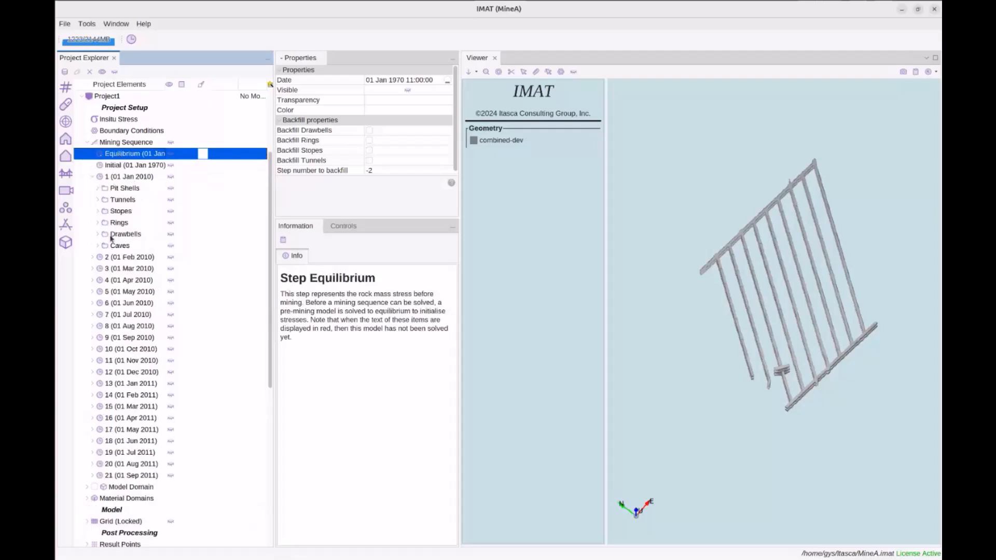
left_click(94, 177)
left_click(150, 164)
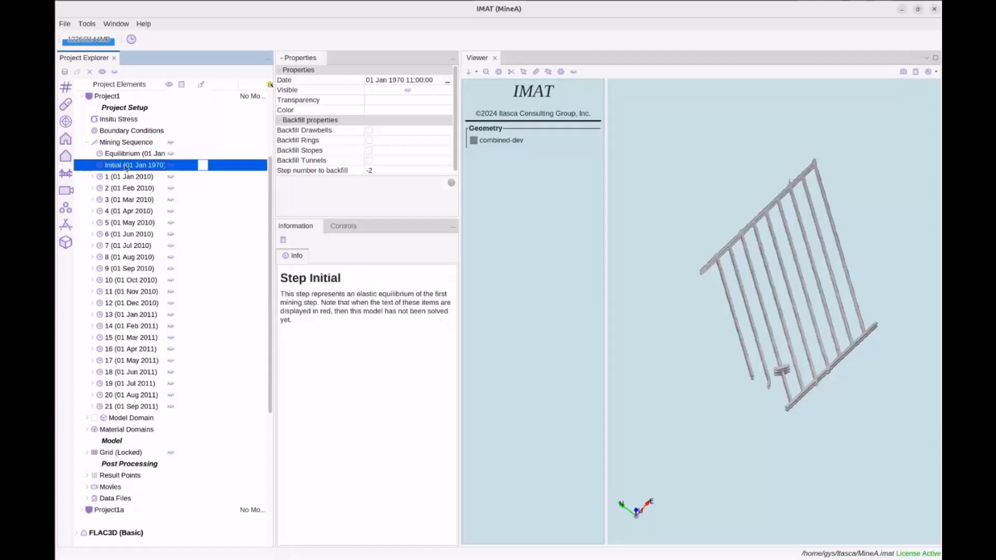
left_click(138, 156)
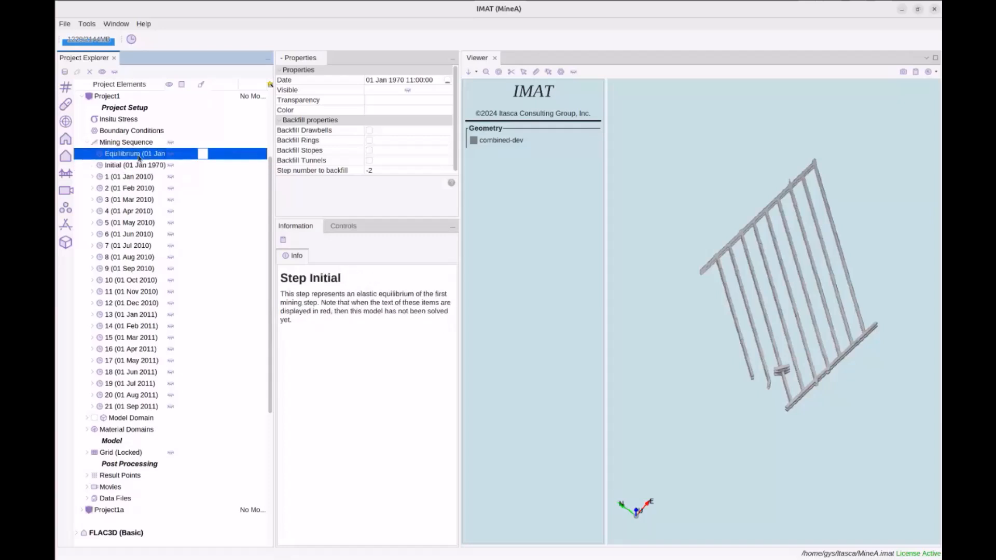
left_click(126, 163)
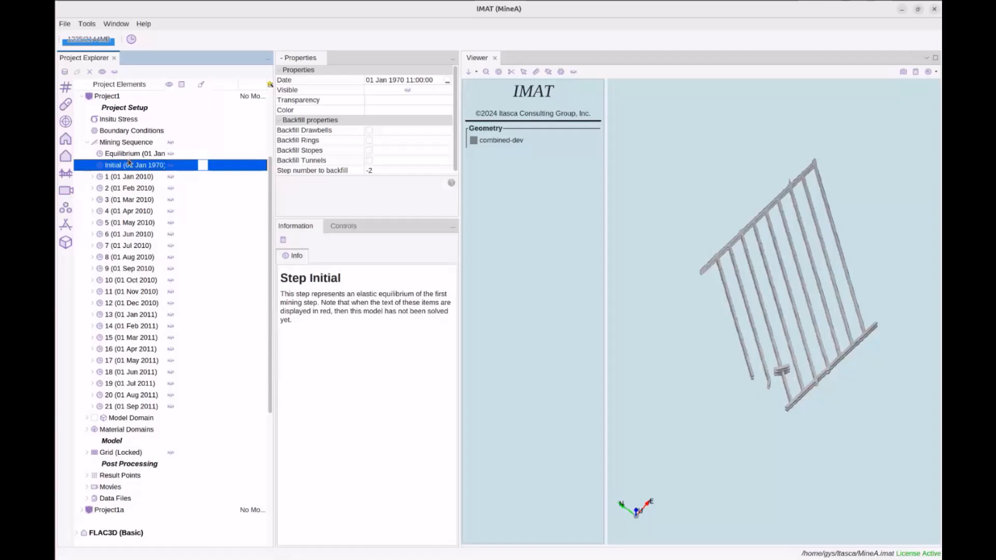
scroll(138, 195, "up", 1)
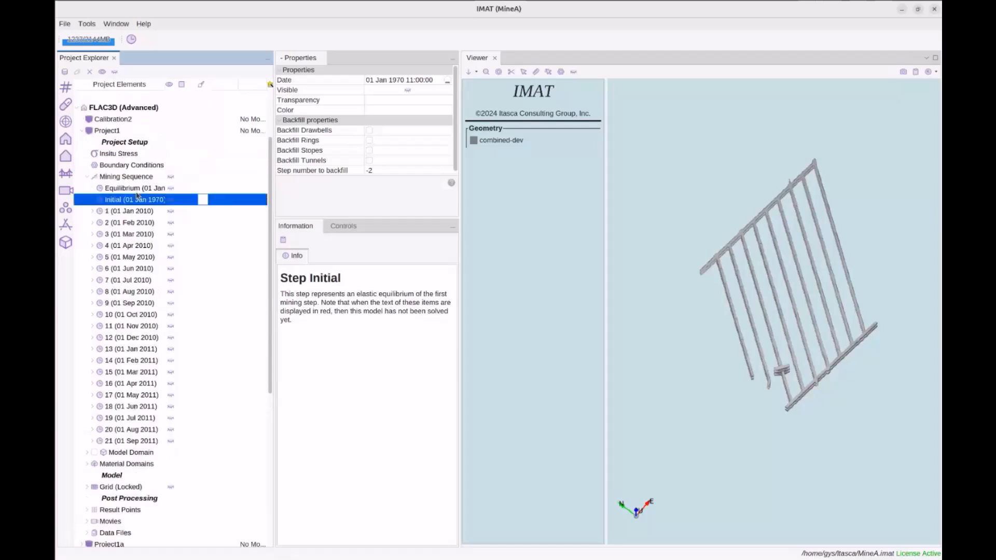
left_click(87, 177)
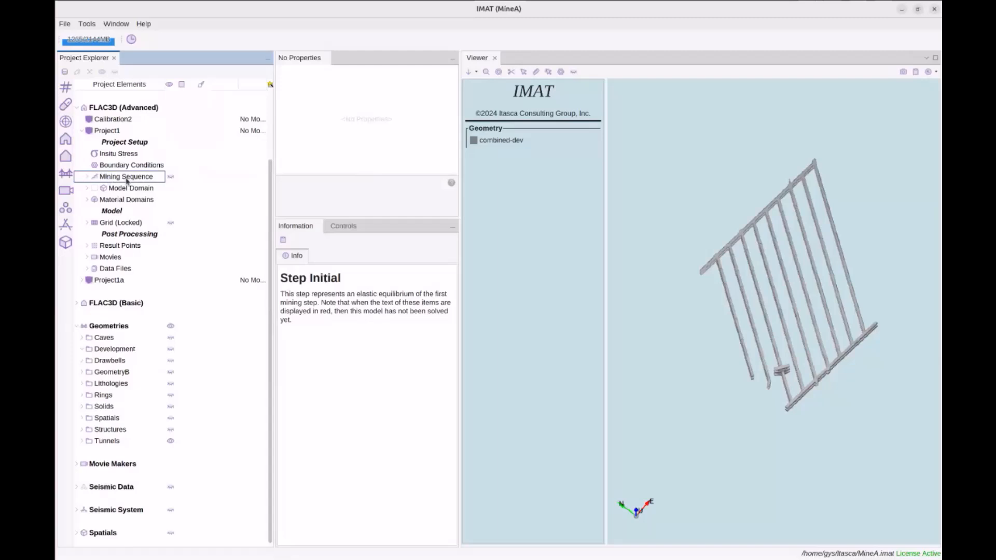
- Expand Project1's locked grid, enlarge the properties area and display the grid's Cut Plane
double_click(129, 224)
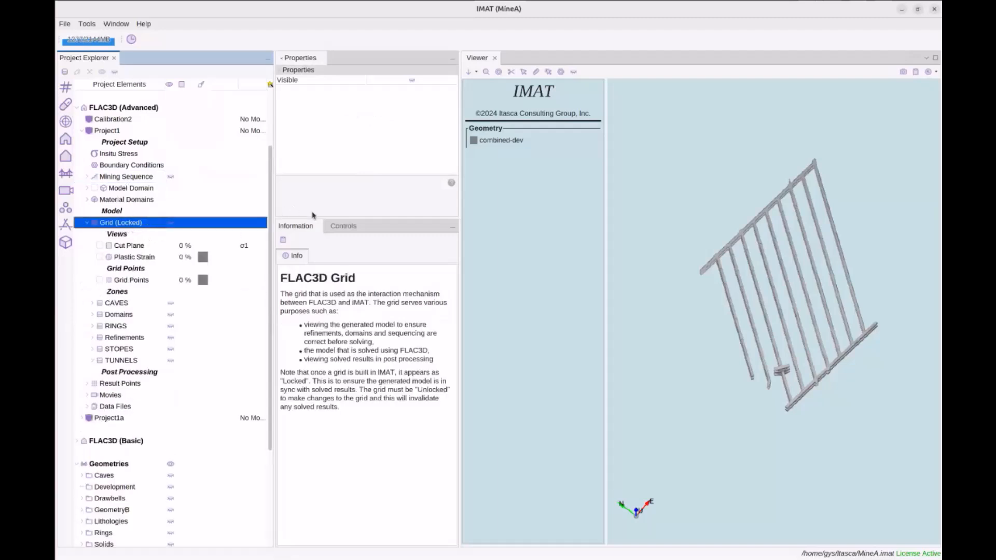
left_click_drag(308, 217, 306, 271)
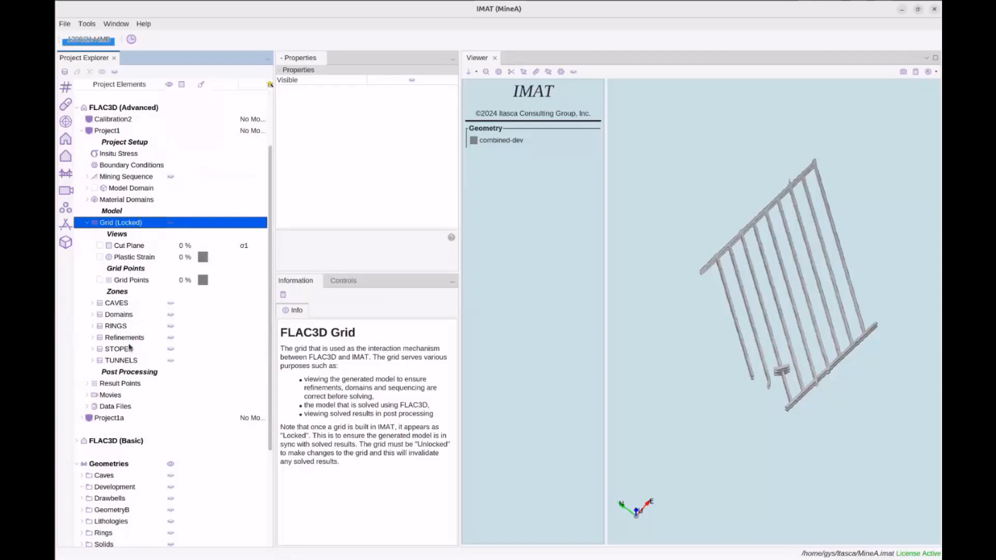
left_click(134, 250)
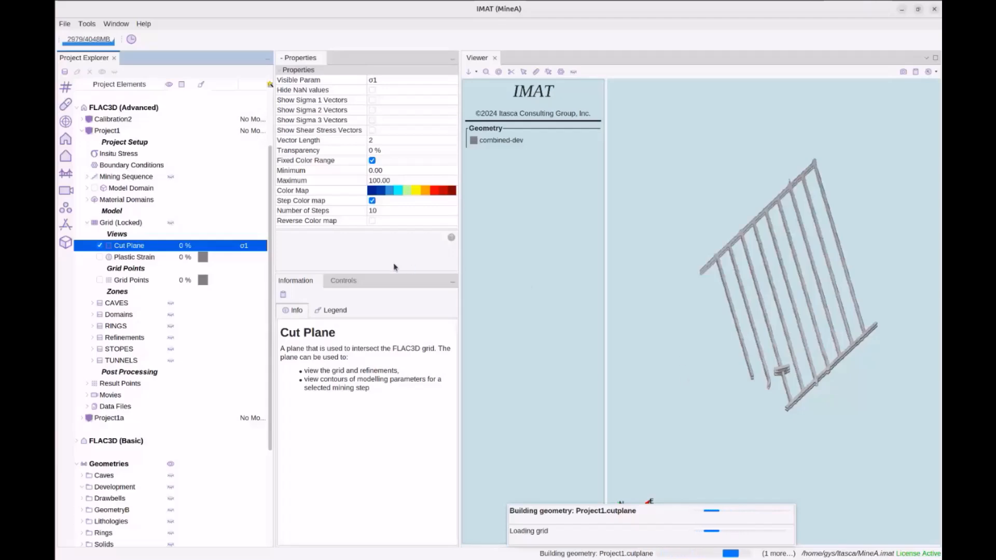
- Examine the grid refinement on the cut plane around the combined-dev tunnels from several angles and distances
left_click_drag(731, 399, 660, 240)
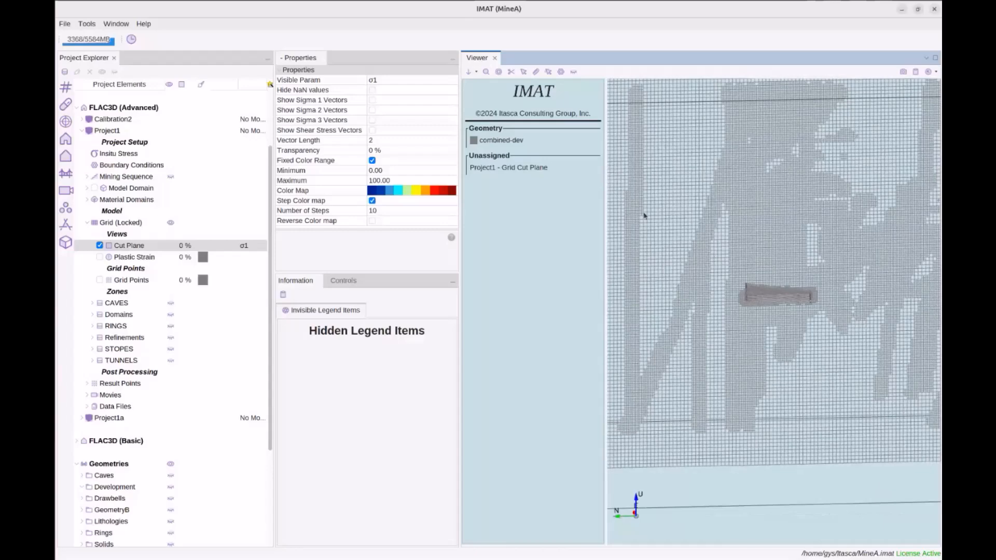
left_click_drag(690, 296, 551, 281)
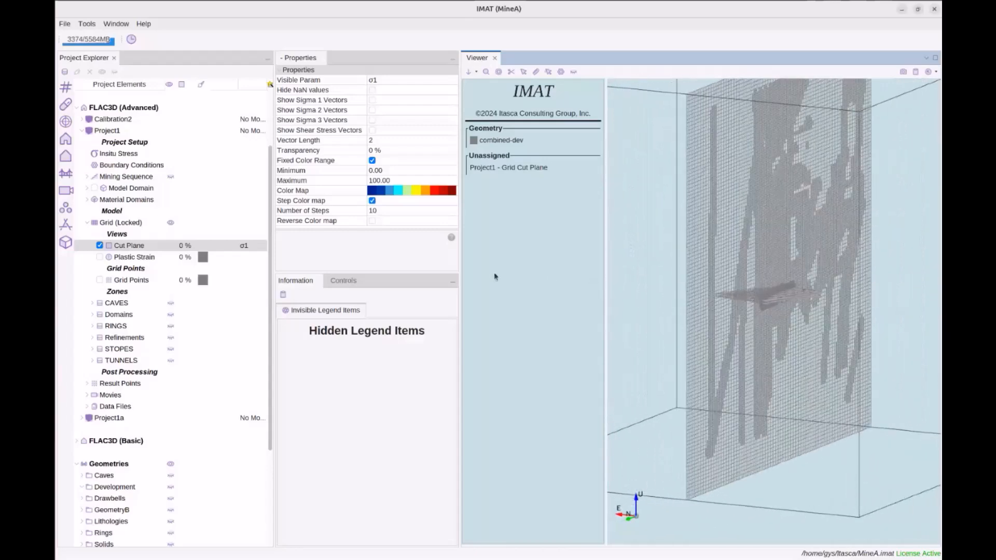
left_click_drag(788, 318, 632, 286)
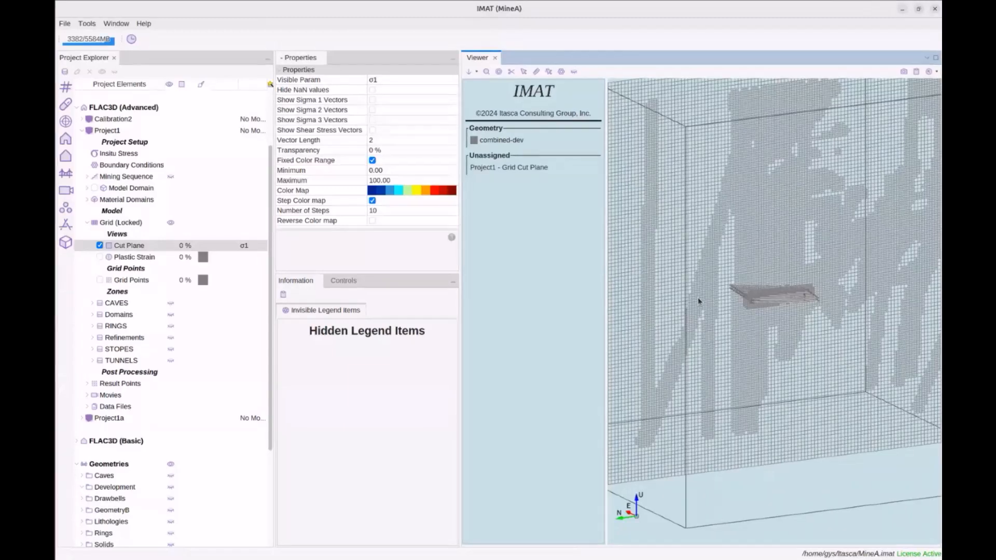
scroll(702, 301, "up", 5)
scroll(722, 297, "up", 5)
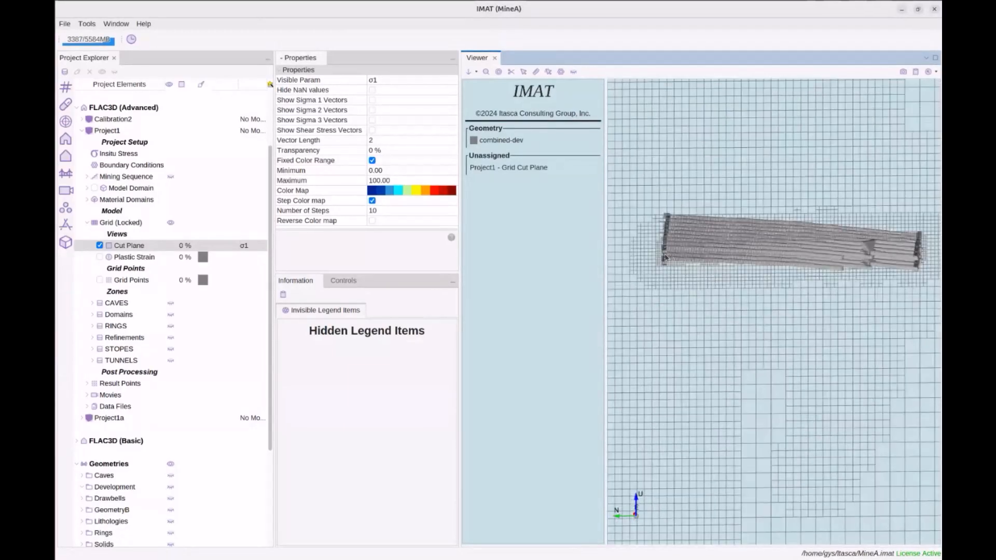
scroll(665, 270, "down", 4)
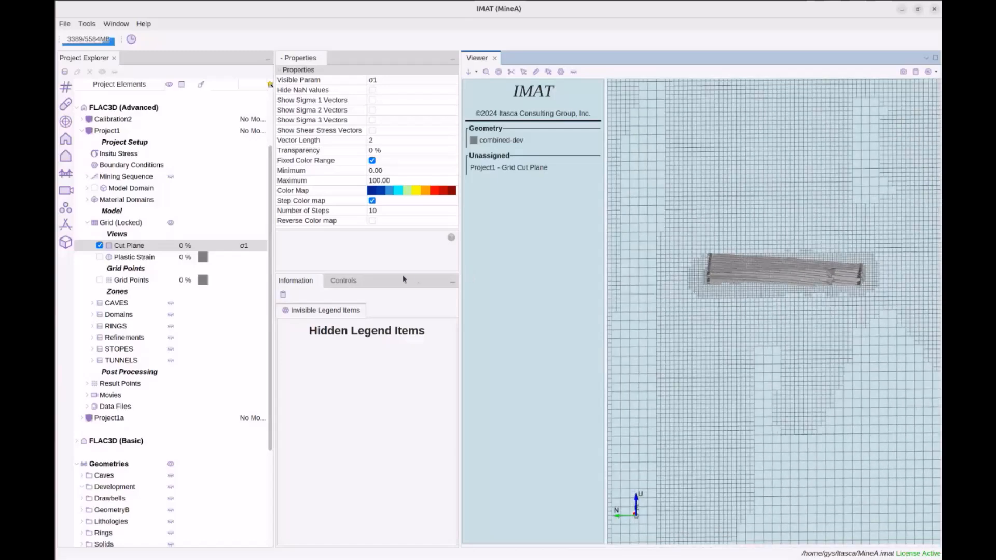
- Move the cut plane through the model domain without rotating it and inspect the grid pattern it intersects
left_click(351, 282)
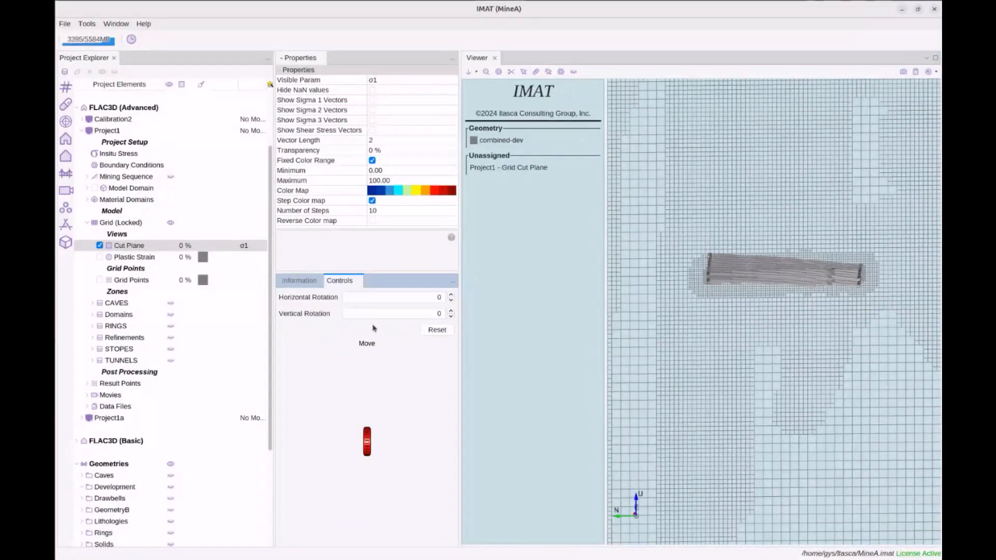
scroll(378, 419, "down", 2)
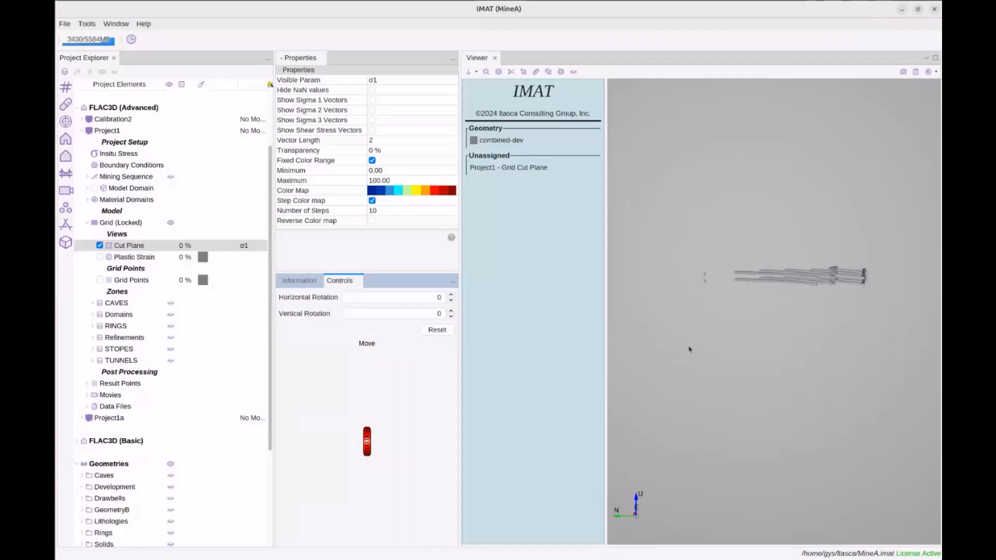
scroll(688, 350, "down", 10)
left_click_drag(656, 396, 697, 392)
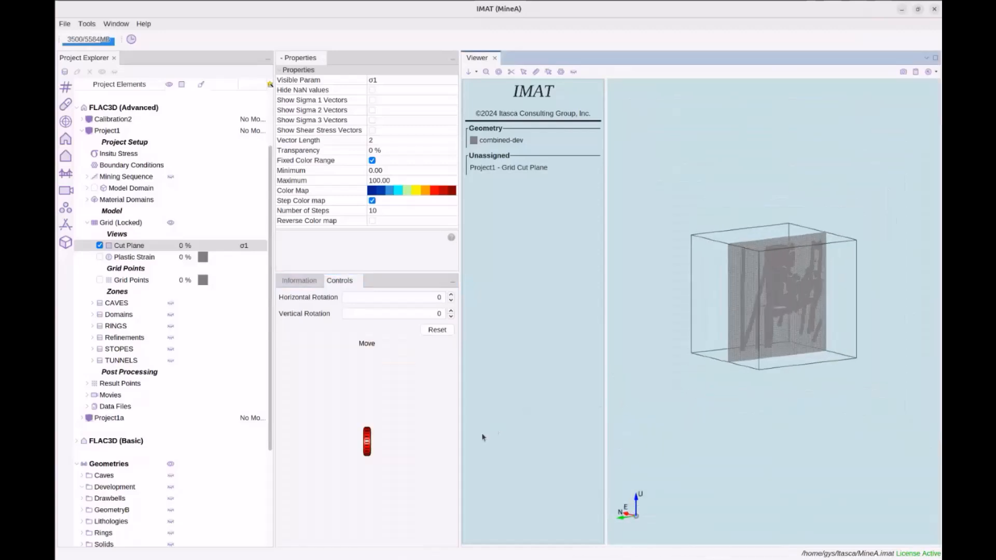
scroll(401, 448, "down", 3)
scroll(402, 450, "down", 5)
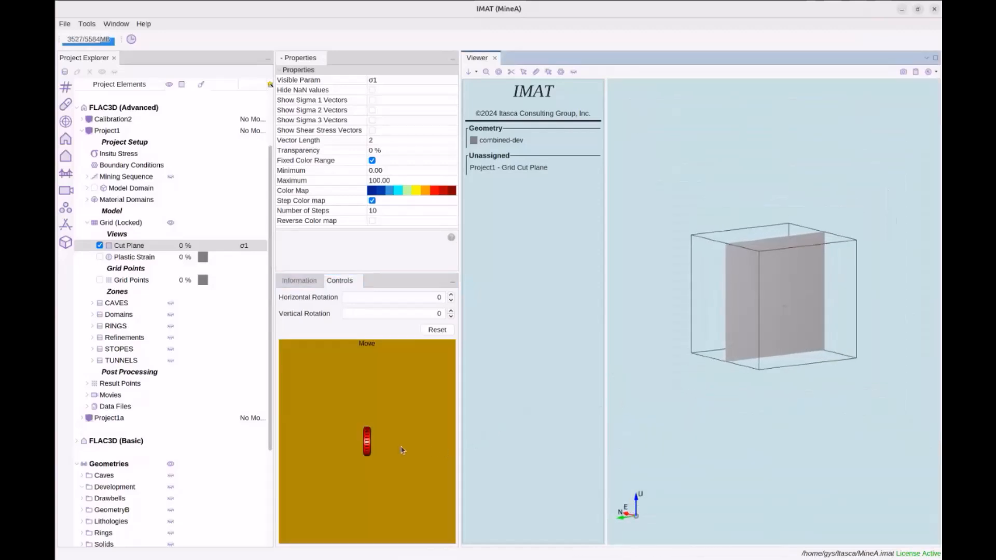
left_click_drag(716, 374, 686, 396)
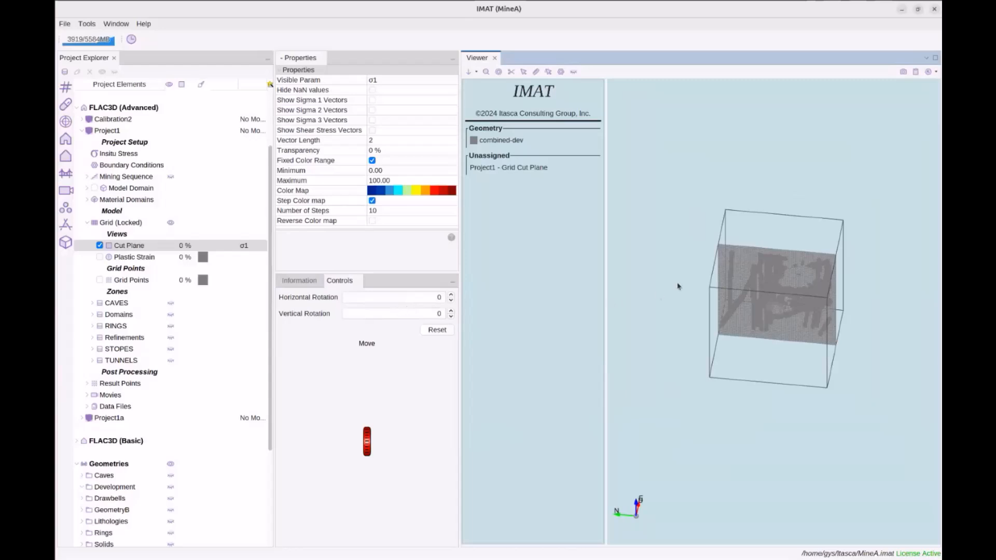
left_click_drag(679, 314, 680, 294)
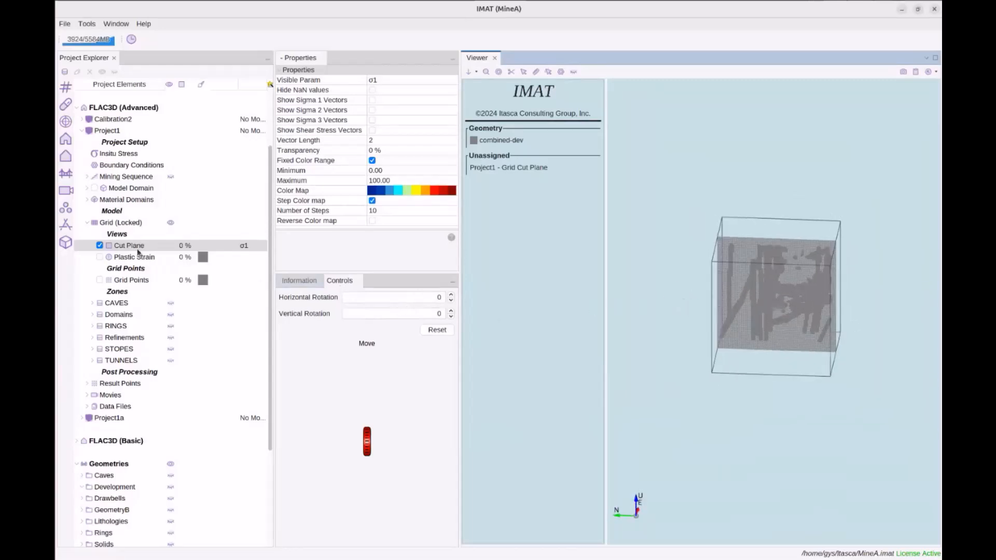
- Review the parameters available for contouring the Cut Plane and choose σ1
left_click(248, 247)
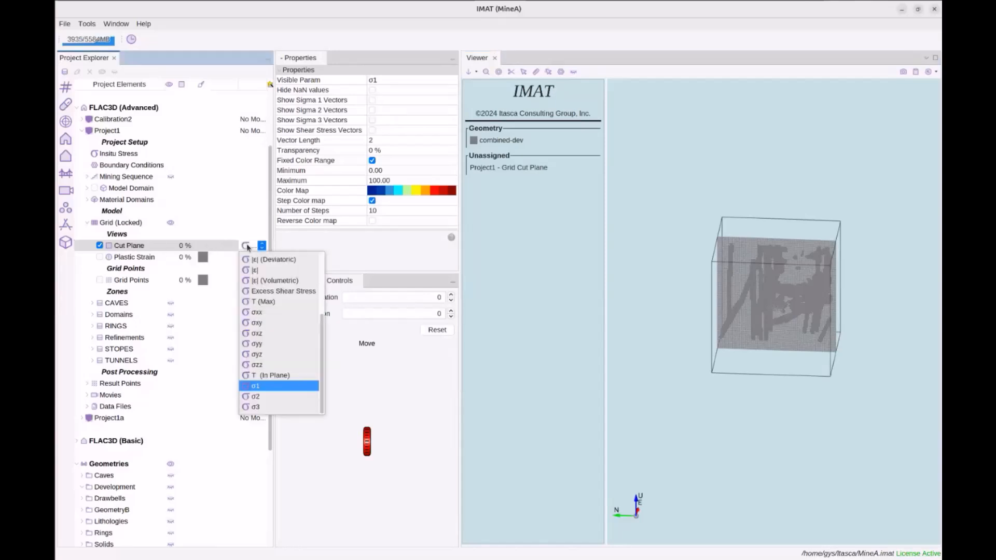
scroll(285, 315, "up", 3)
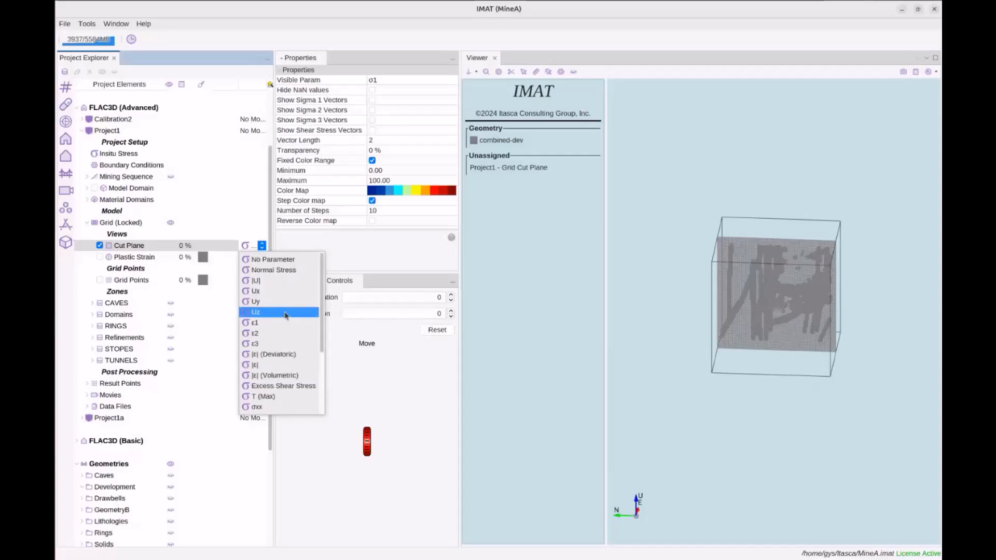
scroll(285, 315, "down", 3)
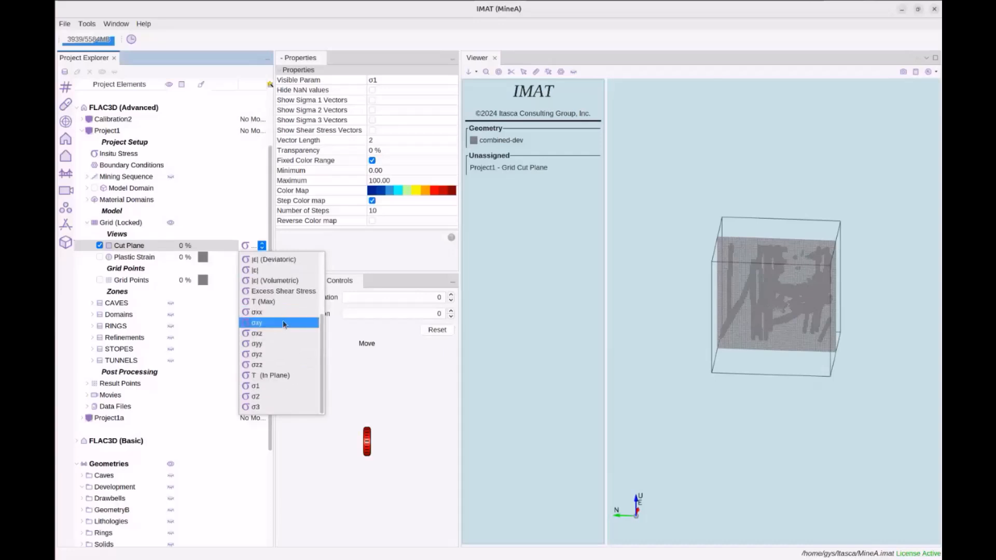
left_click(281, 386)
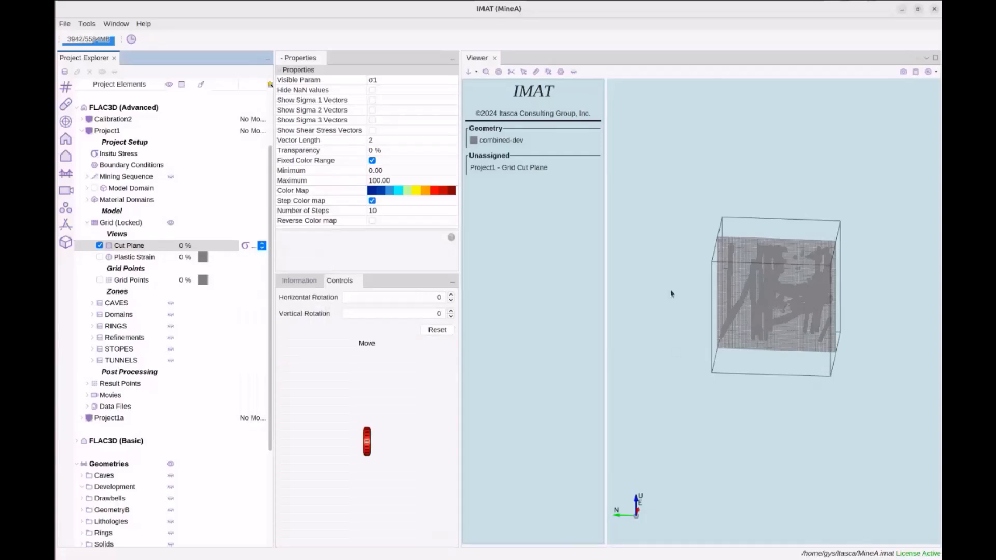
left_click_drag(745, 314, 699, 285)
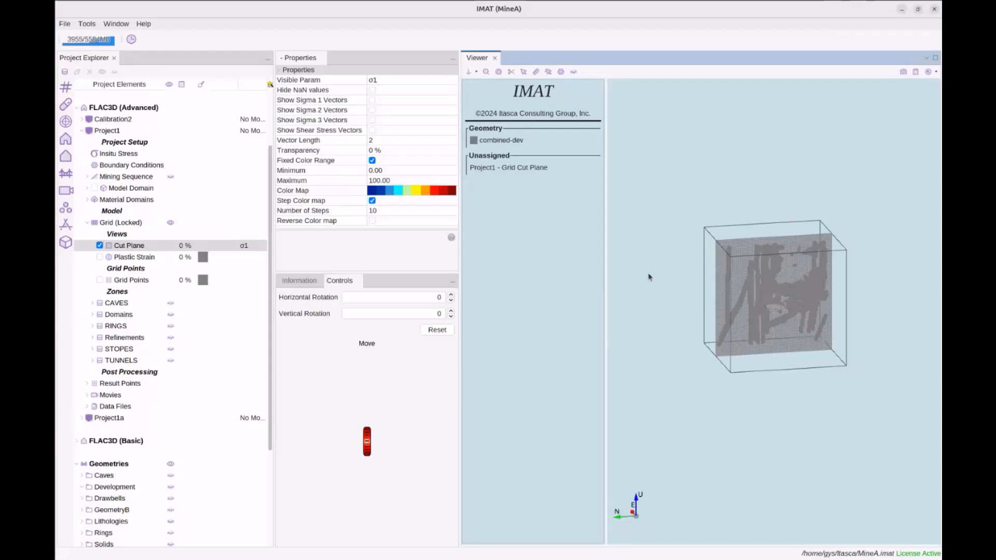
left_click_drag(683, 282, 676, 282)
scroll(674, 289, "up", 1)
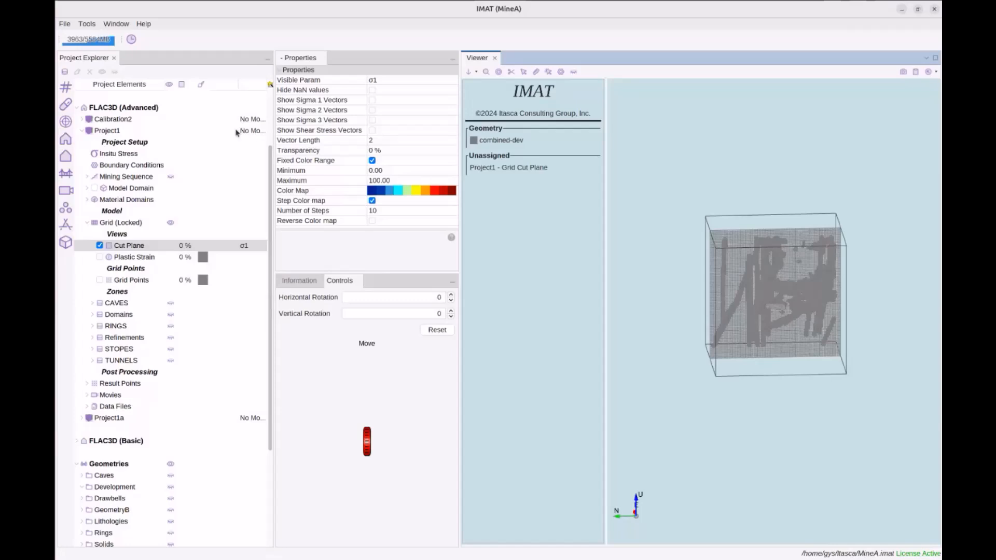
- Widen the model-step column and set Project1's active model to Equilibrium to contour the cut plane
left_click_drag(232, 86, 213, 86)
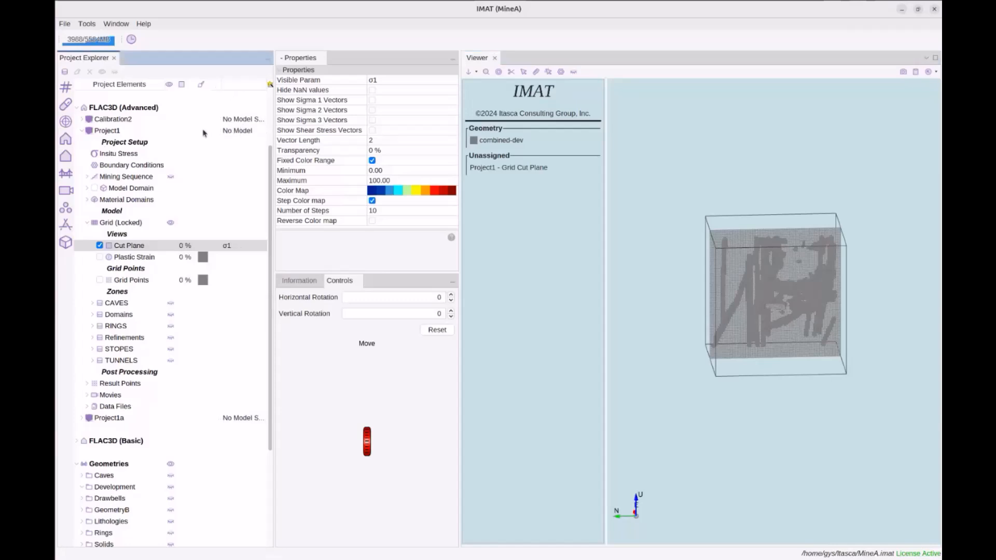
left_click(238, 131)
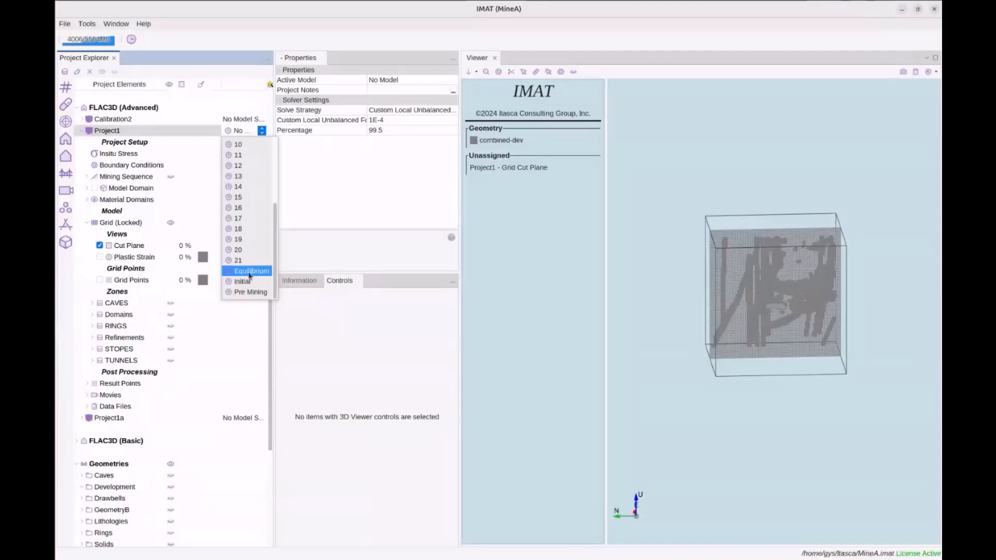
left_click(249, 272)
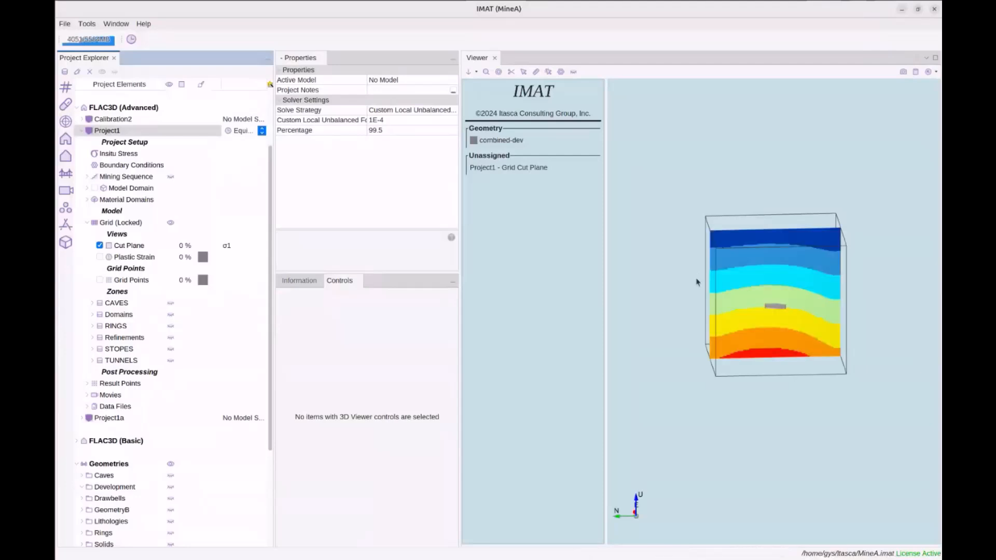
mouse_move(698, 282)
left_mouse_down()
mouse_move(704, 294)
mouse_move(729, 295)
mouse_move(699, 296)
mouse_move(754, 299)
mouse_move(707, 300)
left_mouse_up()
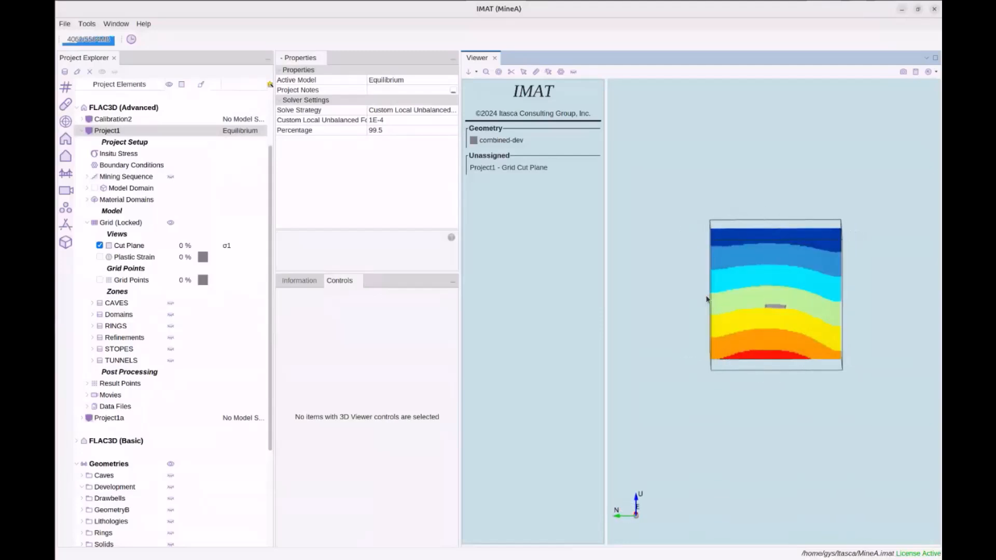
- Show the Cut Plane's σ1 colour legend and inspect the Equilibrium stress contours at an angle
left_click(129, 247)
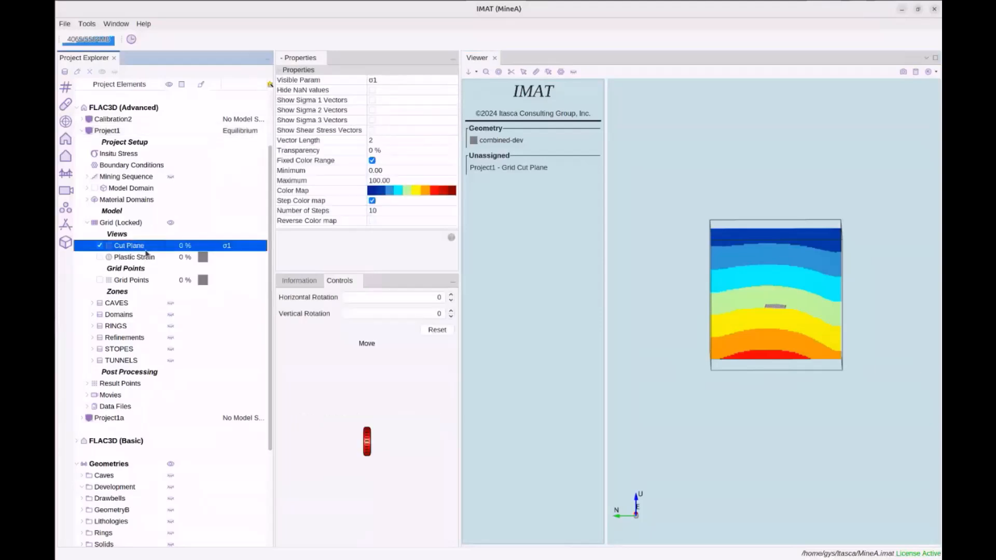
left_click(279, 281)
left_click(333, 310)
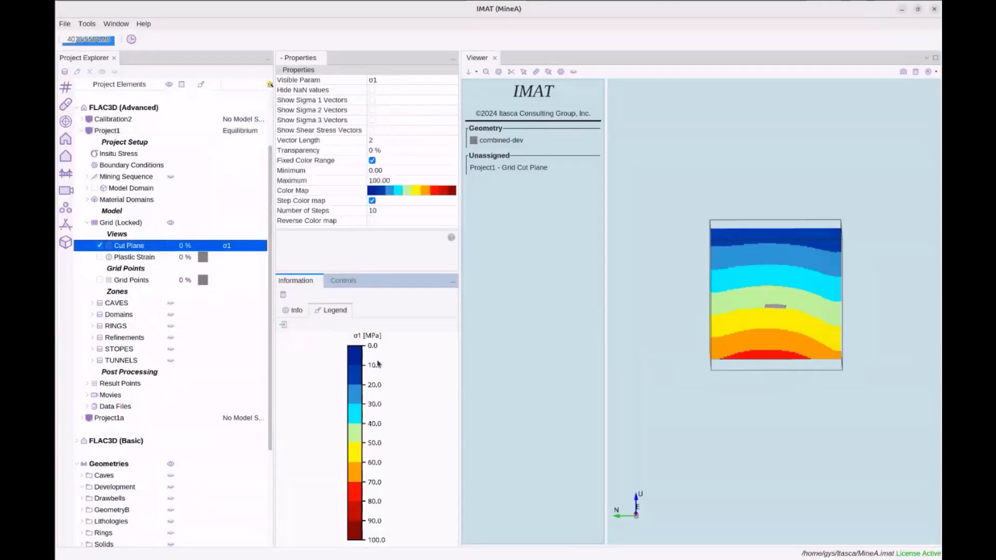
left_click_drag(617, 359, 682, 349)
scroll(681, 350, "up", 2)
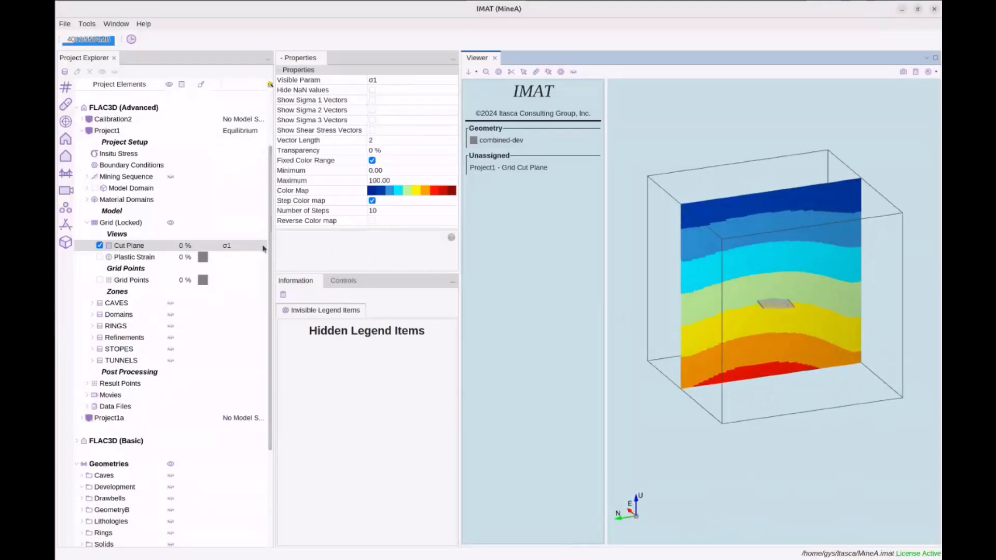
- Check Project1's available model steps, its Insitu Stress properties and the Cut Plane's parameter options
scroll(259, 200, "up", 1)
left_click(252, 166)
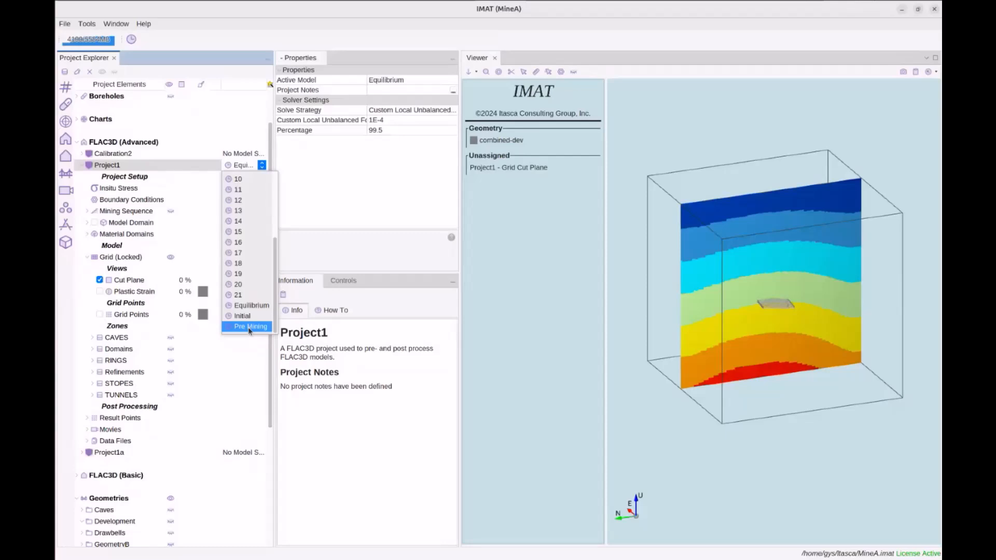
scroll(156, 153, "up", 3)
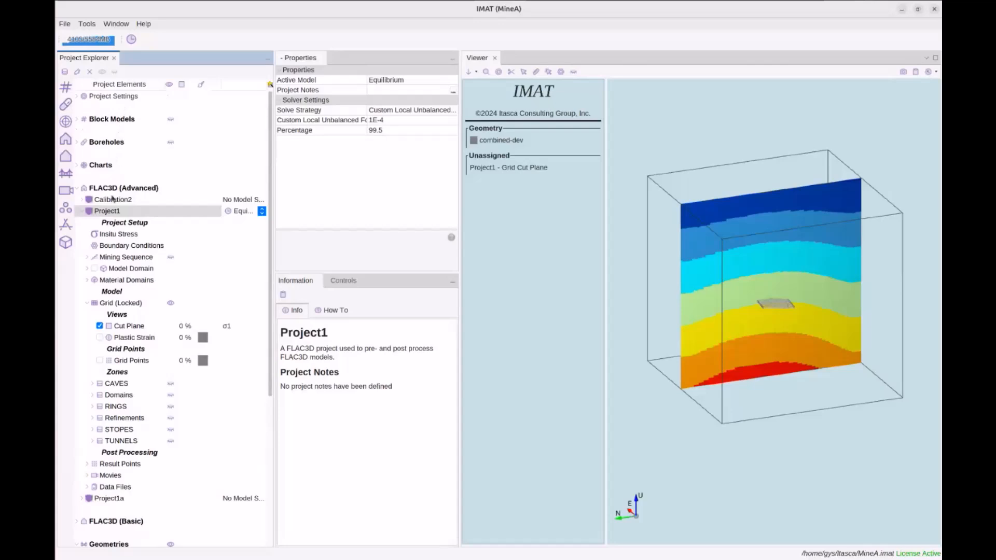
left_click(118, 235)
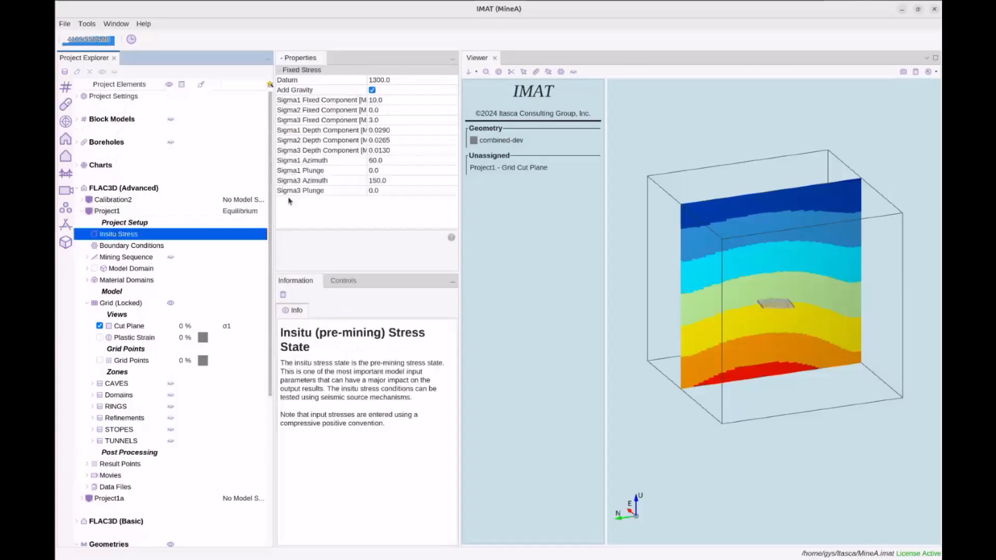
left_click(235, 325)
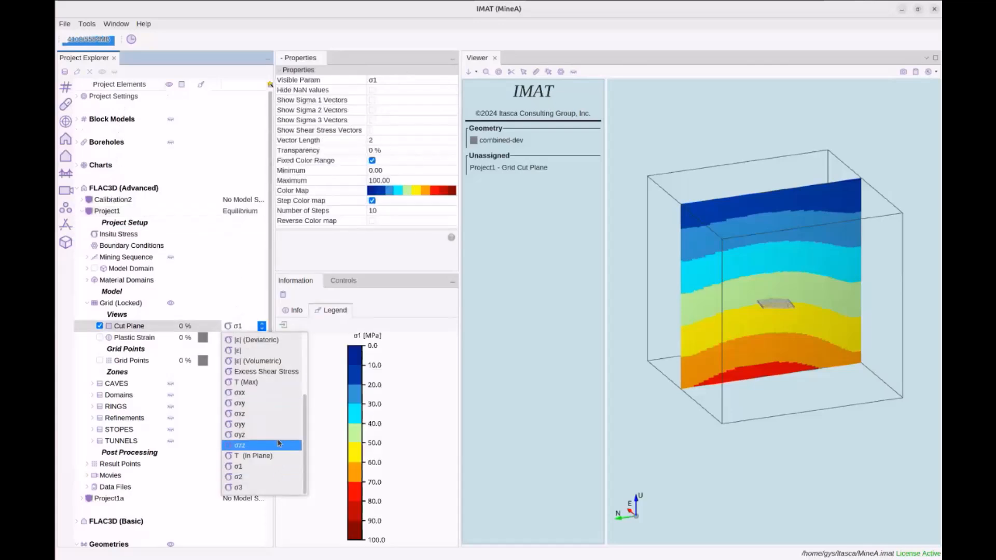
- Set Project1's active model to Pre Mining and view the cut plane's σ1 contours nearly face-on
left_click(243, 211)
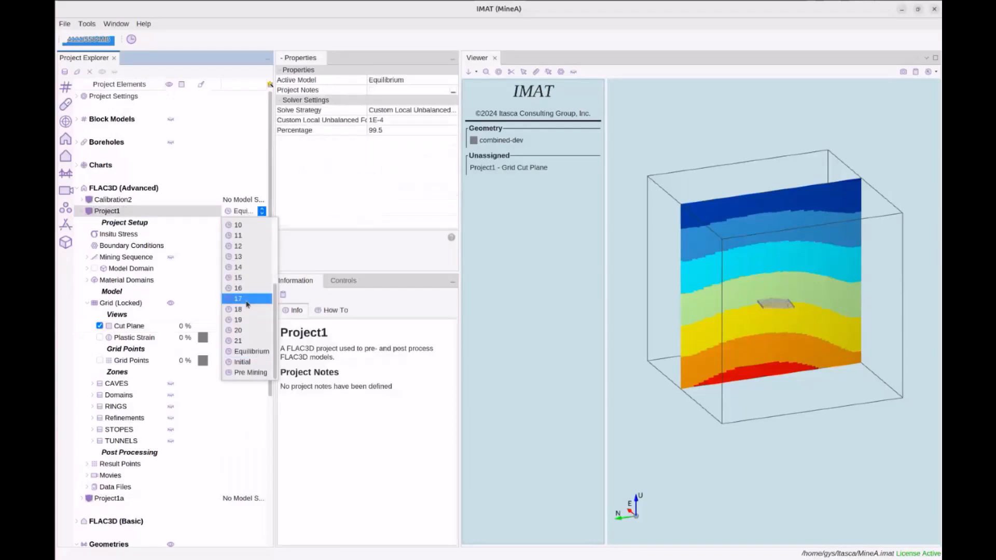
left_click(246, 376)
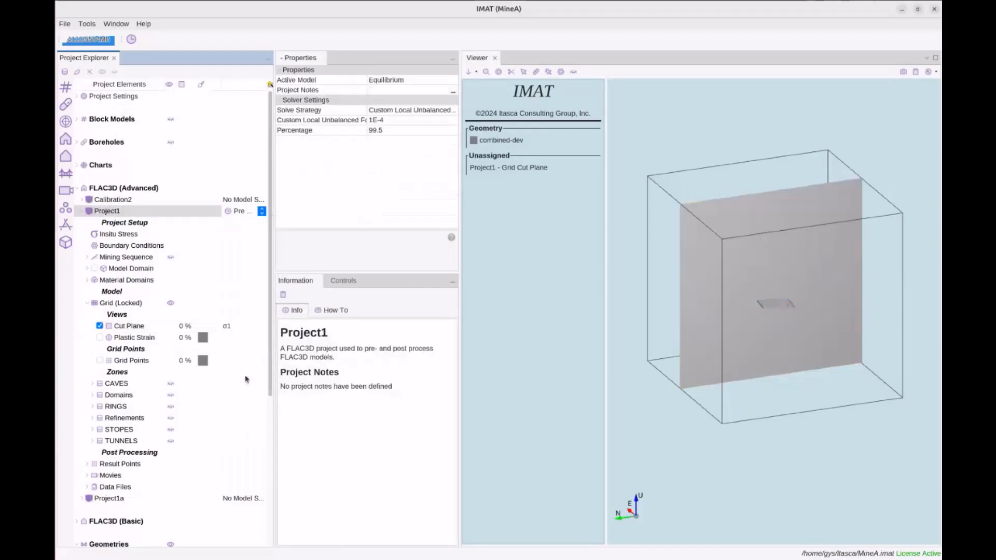
left_click_drag(706, 384, 688, 394)
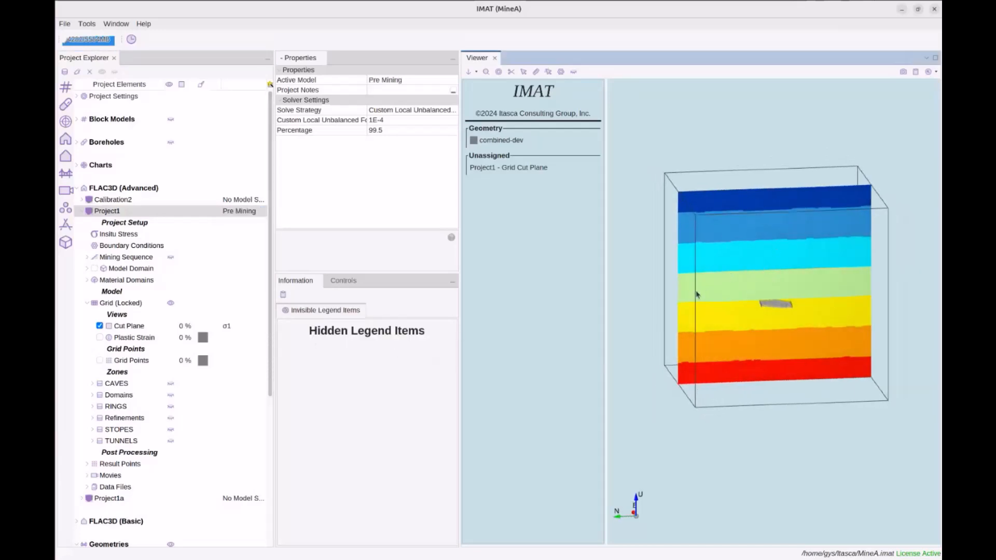
left_click_drag(697, 289, 698, 287)
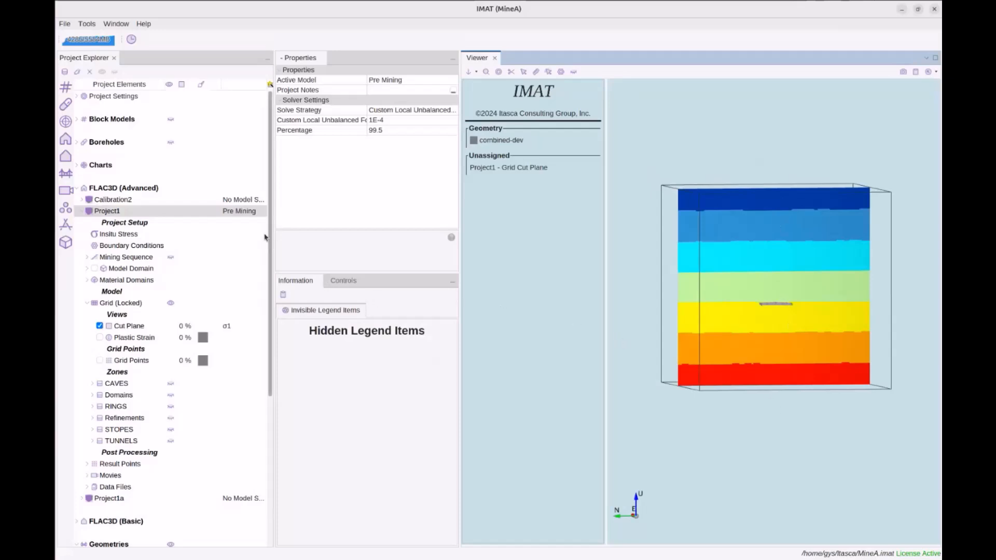
- Set Project1's active model to Equilibrium and inspect the cut plane's σ1 contours nearly face-on for comparison
left_click(250, 211)
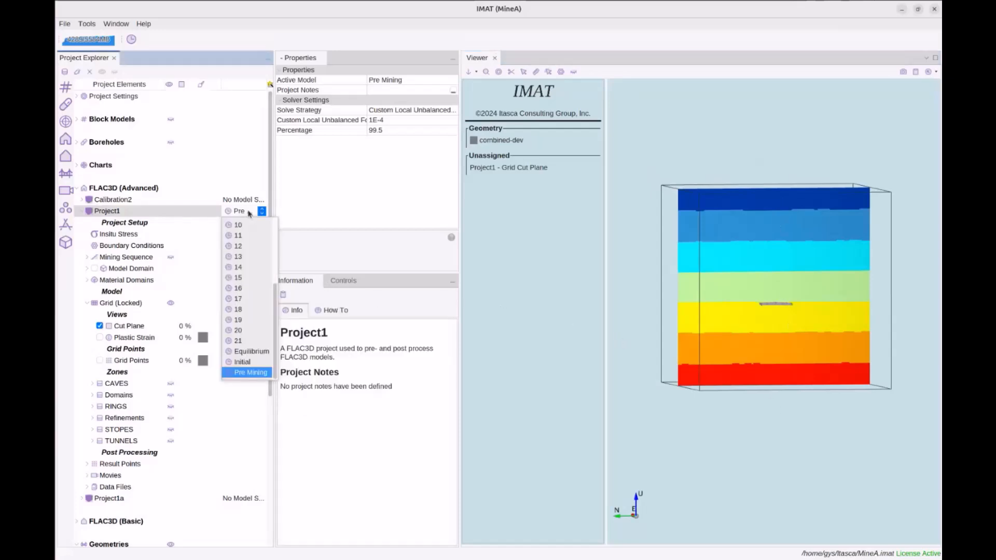
left_click(255, 352)
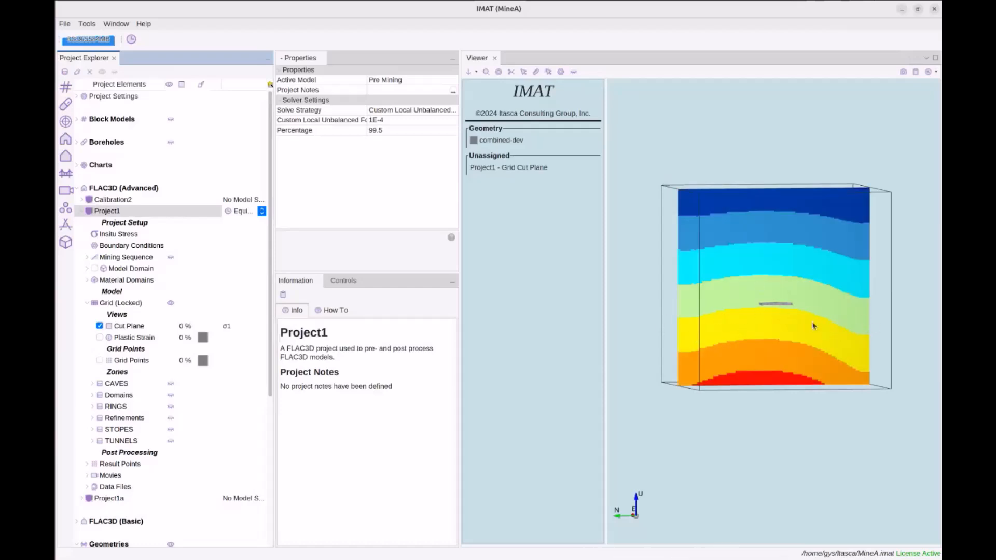
left_click(677, 318)
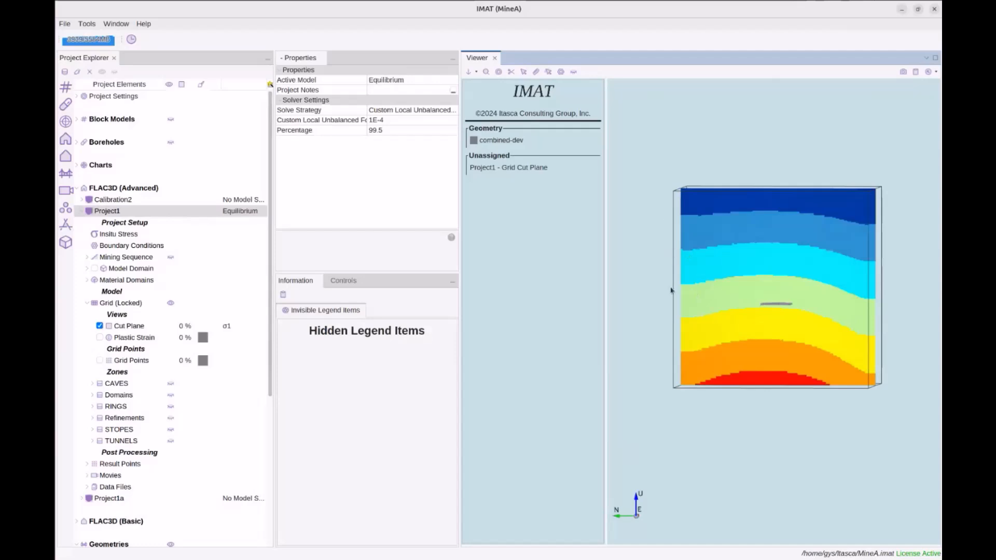
mouse_move(671, 365)
left_mouse_down()
mouse_move(681, 367)
mouse_move(678, 381)
left_mouse_up()
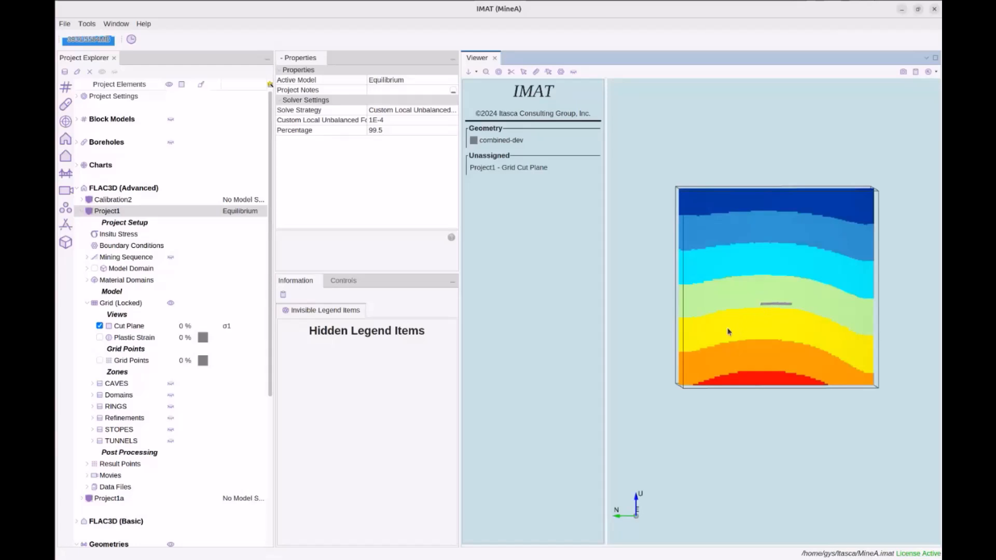
left_click_drag(648, 385, 647, 291)
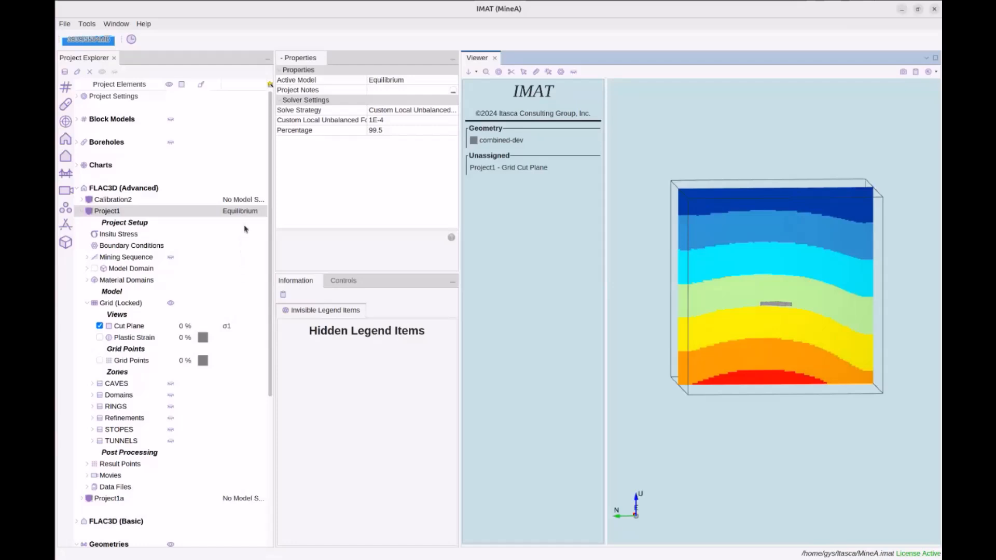
- Set Project1's active model to Pre Mining and show Sigma 1 vectors on the Cut Plane, viewed at an angle
left_click(244, 212)
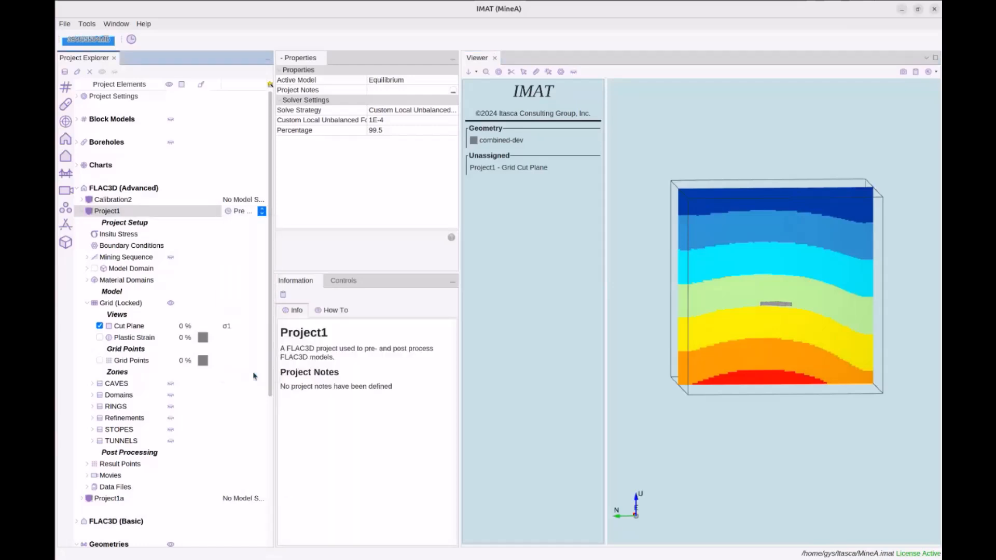
left_click(254, 374)
left_click(185, 325)
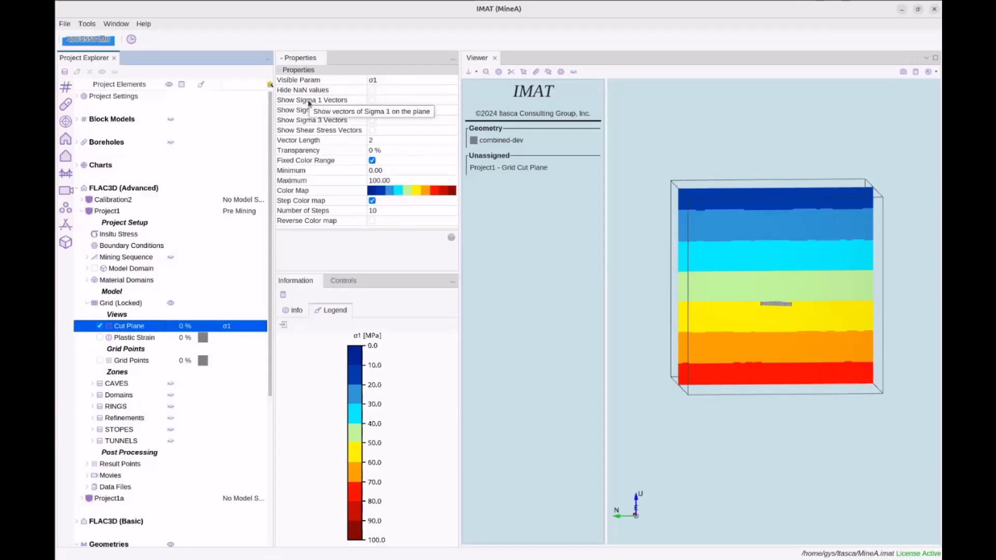
left_click(372, 101)
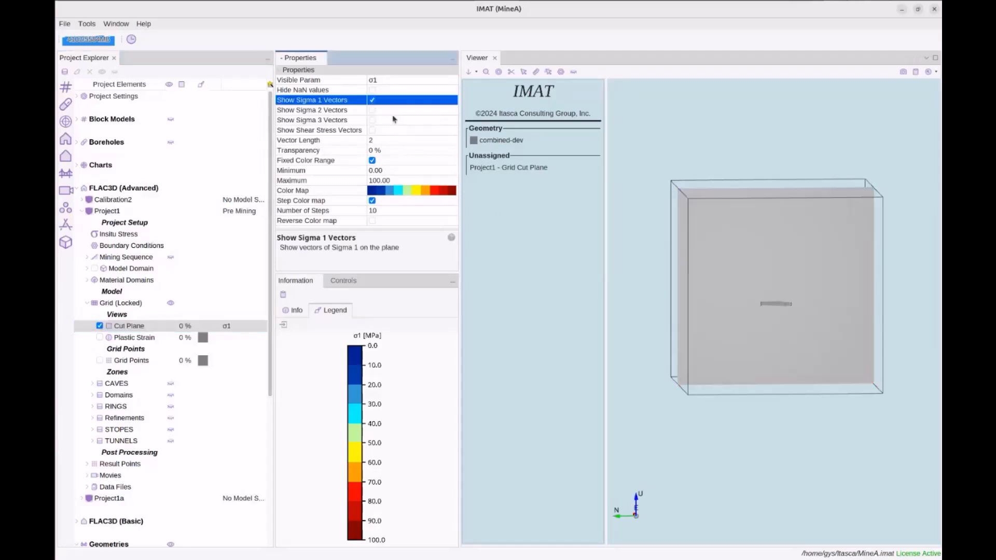
left_click_drag(614, 239, 694, 275)
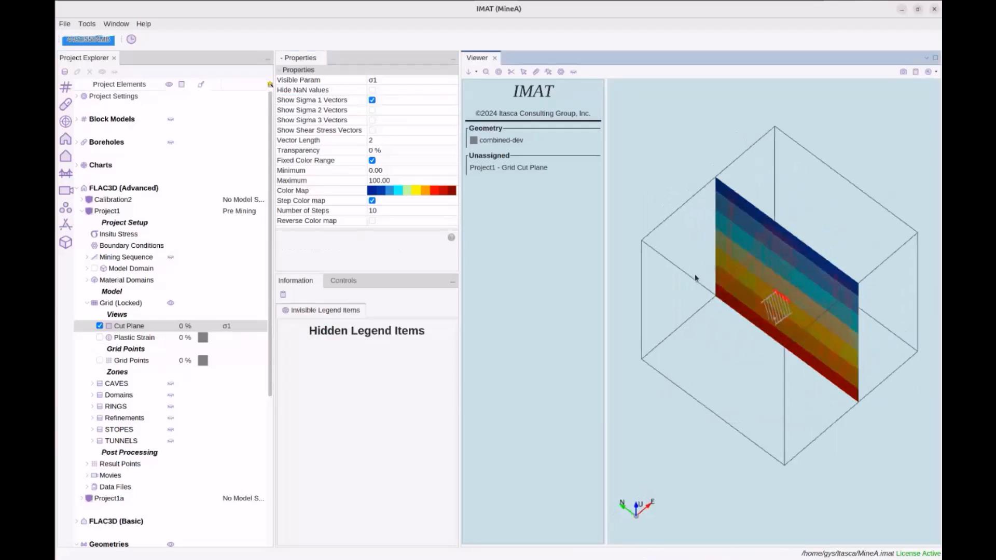
scroll(736, 309, "up", 2)
- Set the Cut Plane's displayed parameter to No Parameter and examine the vectors close up around the tunnels
left_click(250, 328)
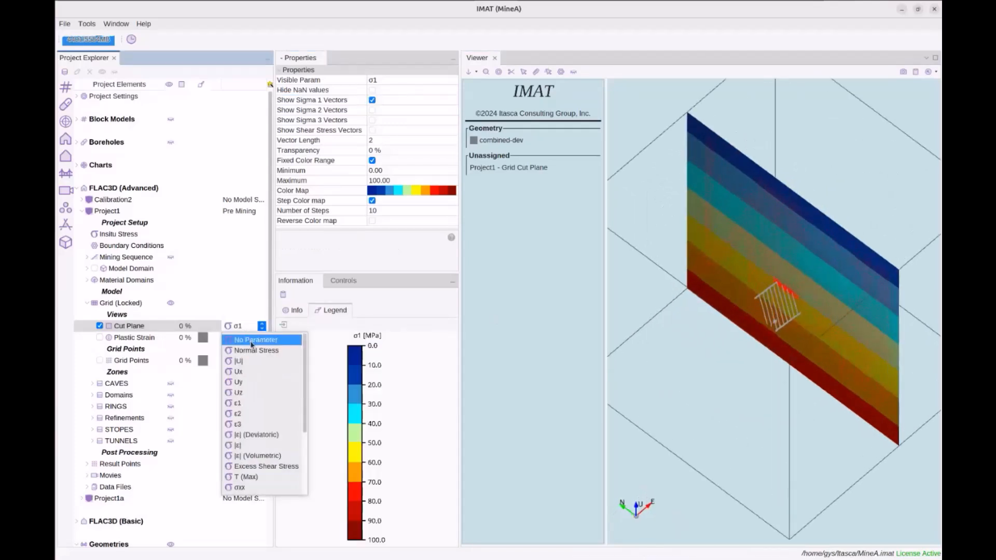
left_click(251, 344)
left_click_drag(725, 363, 648, 235)
scroll(765, 298, "up", 4)
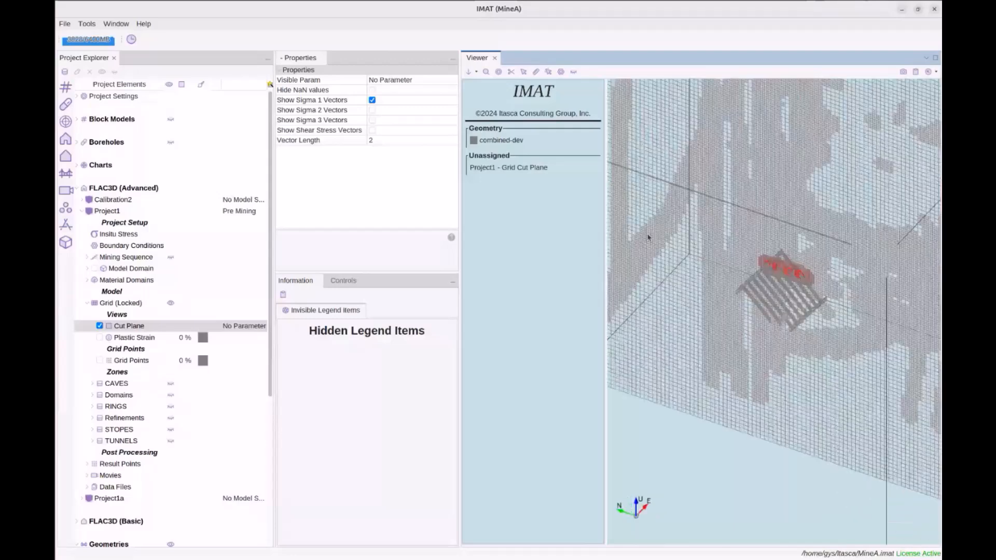
- Set the Cut Plane's vector length to 10 and inspect the Sigma 1 vectors around the tunnels from several angles
left_click(402, 141)
type("10")
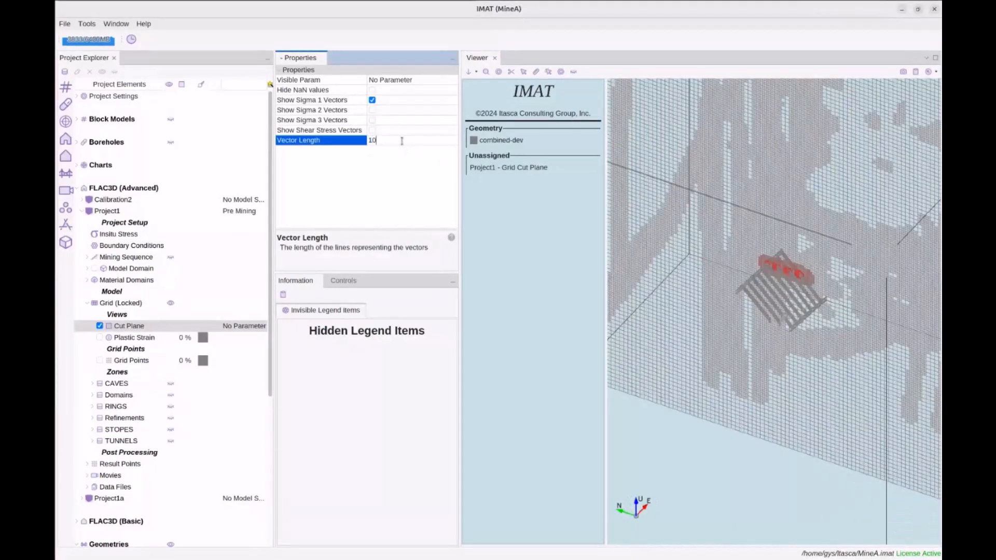
key("Return")
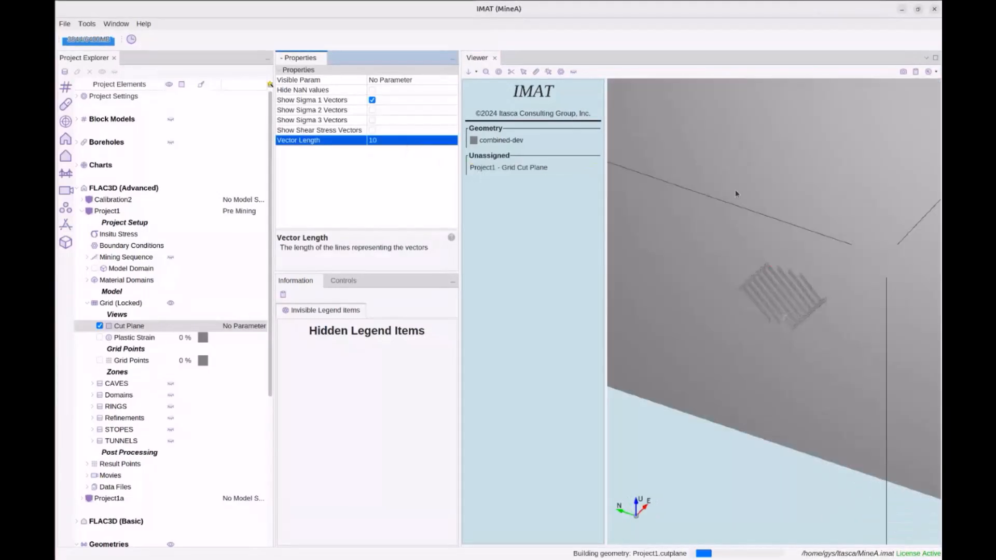
left_click_drag(817, 233, 794, 260)
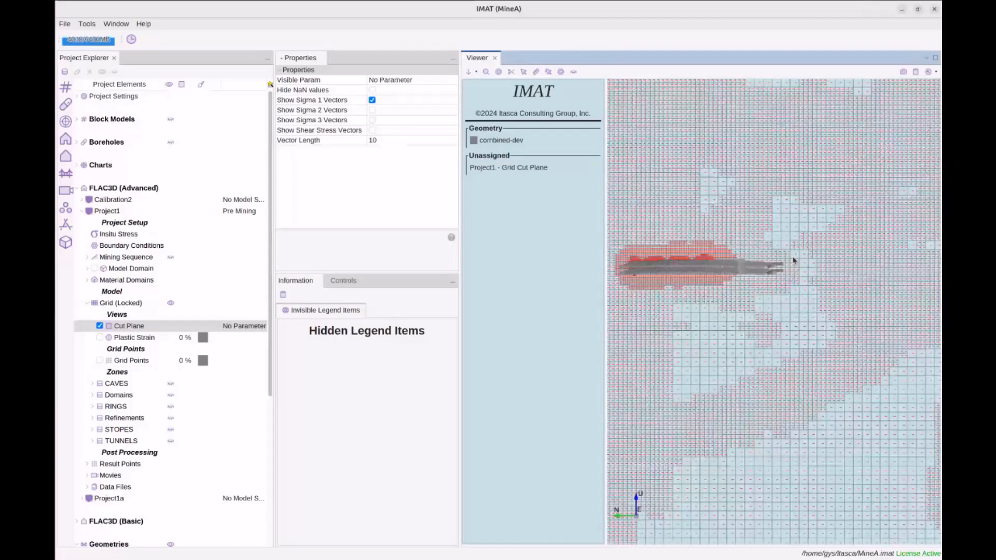
left_click_drag(794, 260, 839, 274)
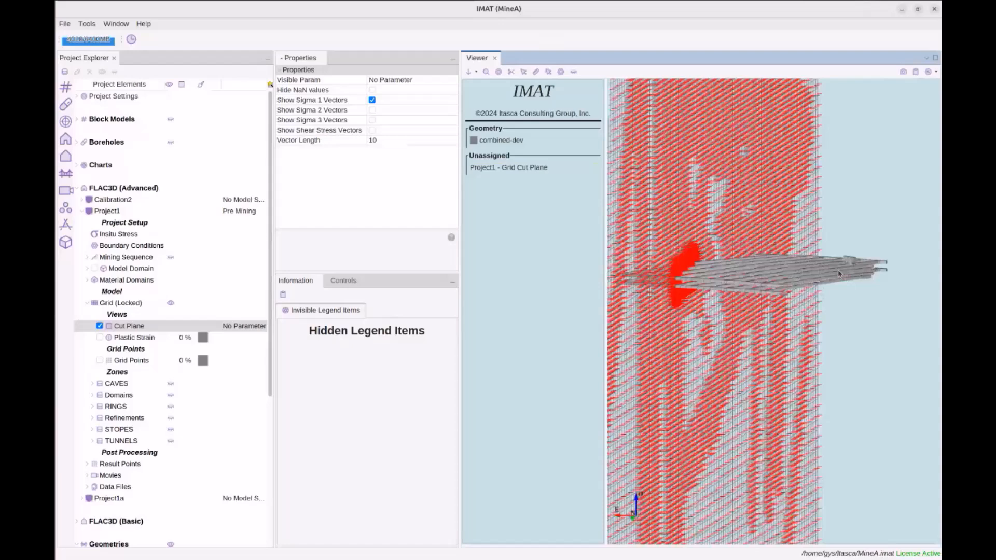
left_click_drag(840, 274, 773, 285)
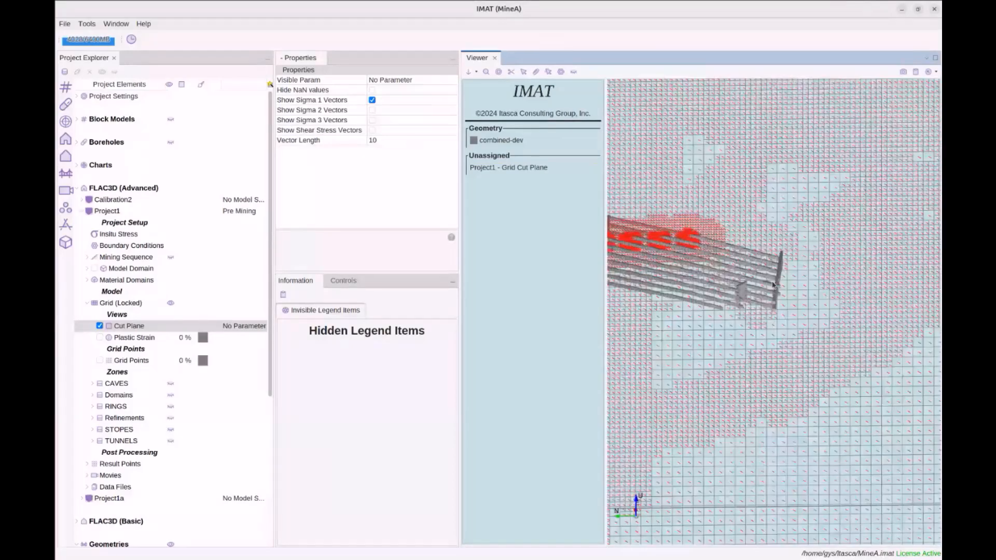
- Set Project1's active model to Equilibrium and inspect the Sigma 1 vectors on the cut plane
left_click(240, 212)
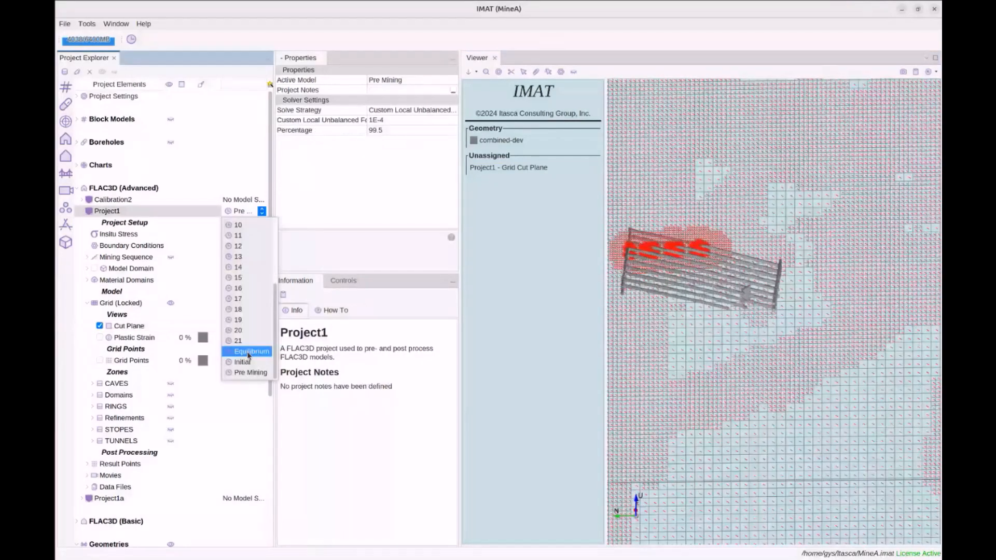
left_click(249, 353)
left_click_drag(741, 256, 806, 247)
- Replace the Cut Plane's Sigma 1 vectors with shear stress vectors and inspect them around the tunnels
left_click(141, 327)
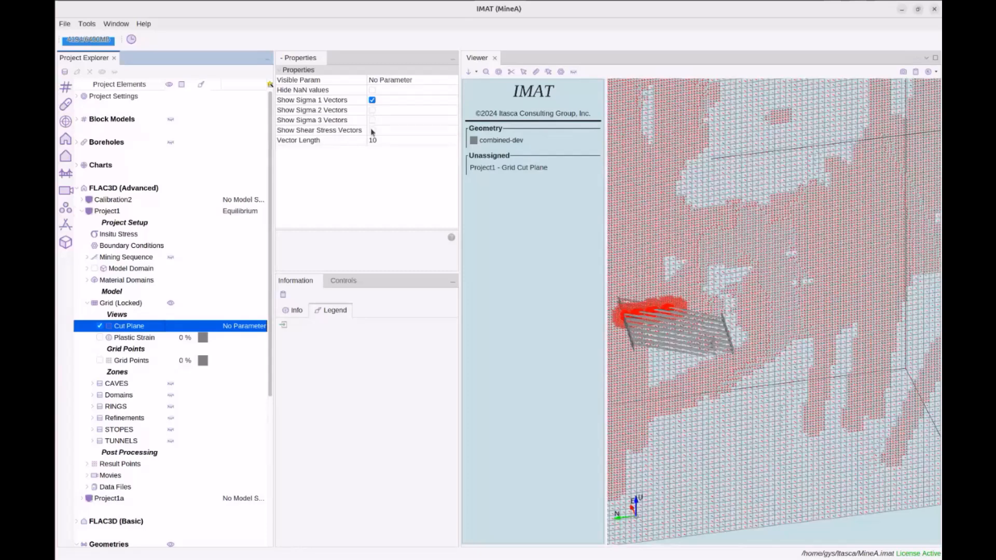
left_click(372, 130)
left_click(372, 100)
left_click_drag(776, 265, 773, 286)
scroll(773, 287, "up", 3)
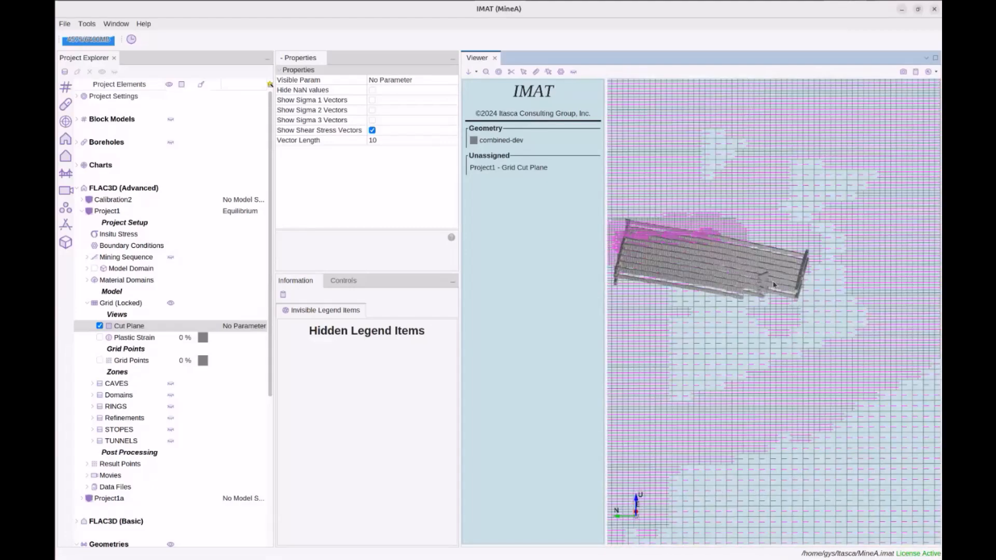
middle_click_drag(830, 273, 776, 294)
scroll(748, 294, "up", 1)
mouse_move(748, 294)
left_mouse_down()
mouse_move(759, 280)
mouse_move(817, 287)
mouse_move(744, 285)
left_mouse_up()
scroll(756, 275, "down", 2)
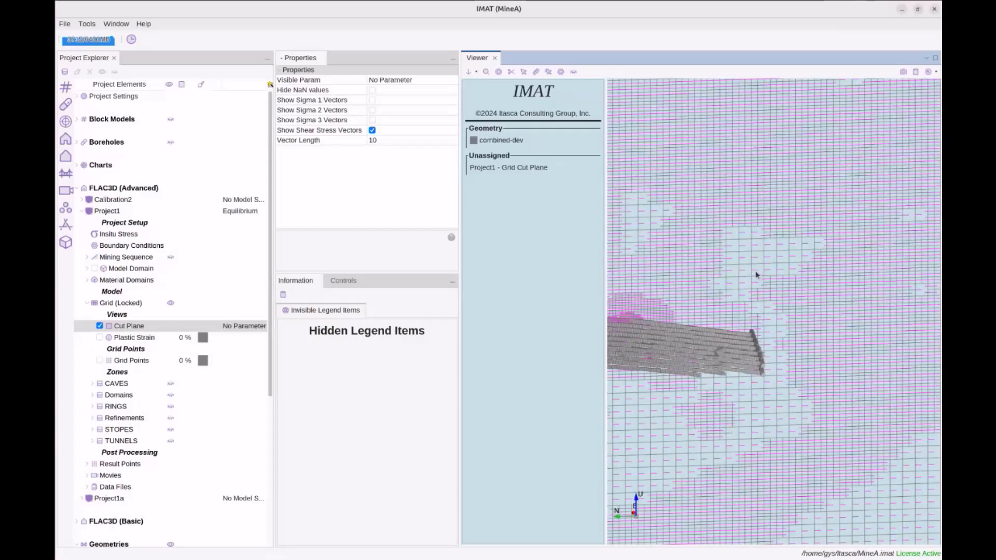
- Set Project1's active model to step 21 and inspect the shear stress vectors around the tunnels
left_click(237, 212)
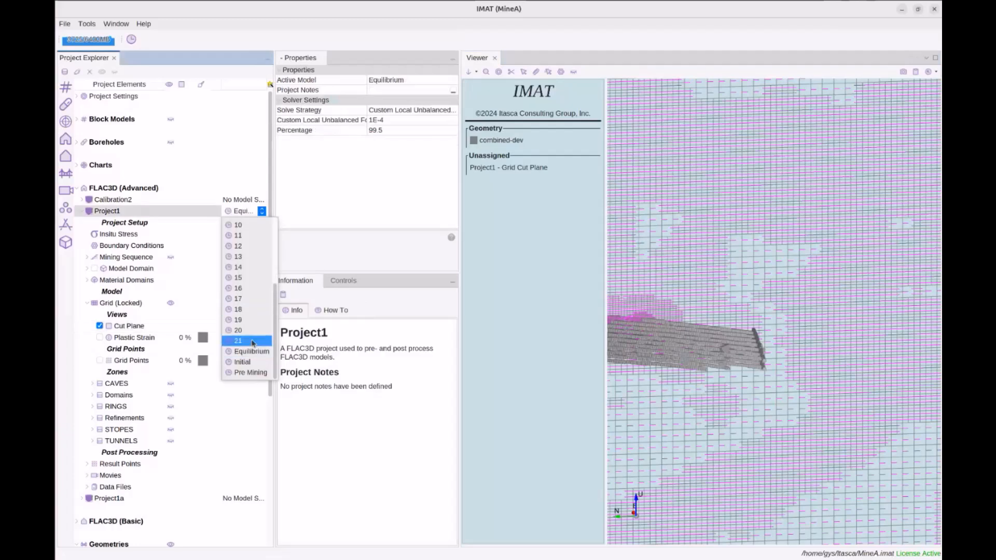
scroll(248, 283, "up", 4)
scroll(242, 338, "down", 4)
left_click(244, 355)
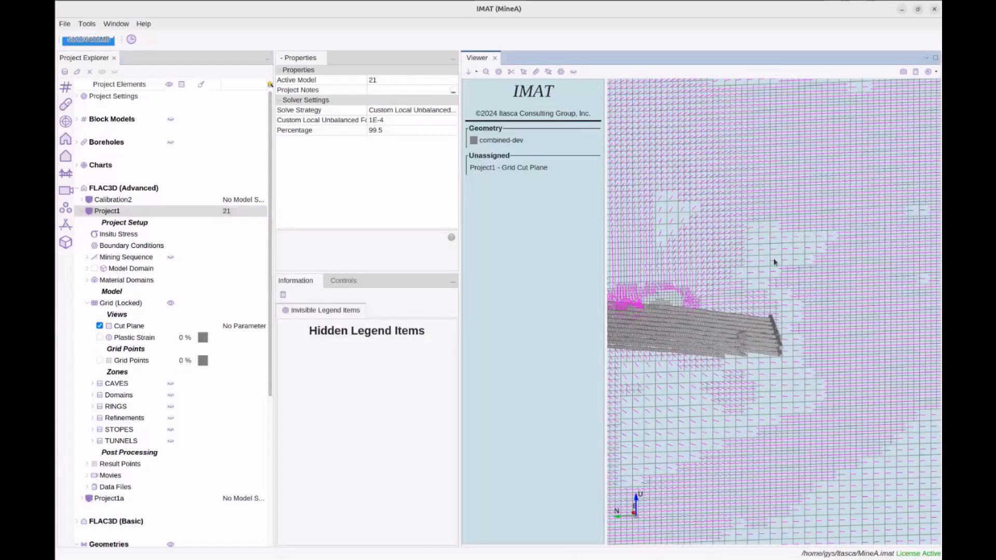
left_click_drag(774, 262, 791, 206)
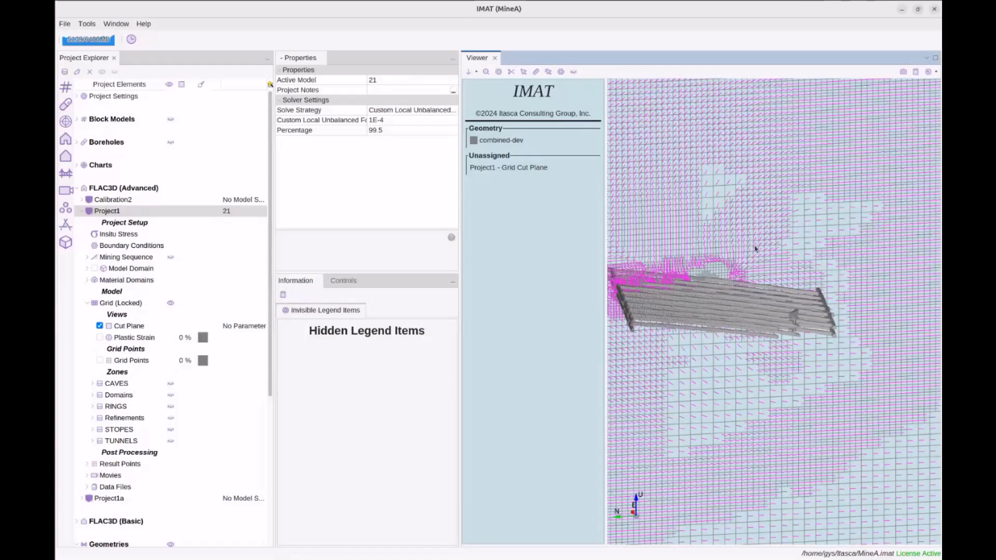
mouse_move(755, 249)
left_mouse_down()
mouse_move(724, 250)
mouse_move(756, 250)
left_mouse_up()
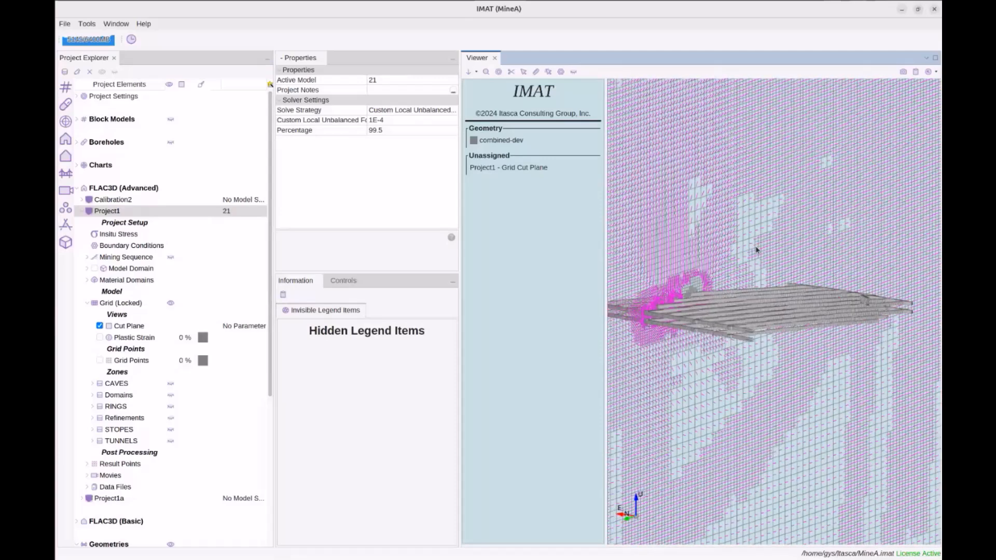
- Replace the Cut Plane's shear stress vectors with Sigma 1 vectors and inspect them around the tunnels for step 21
left_click(131, 328)
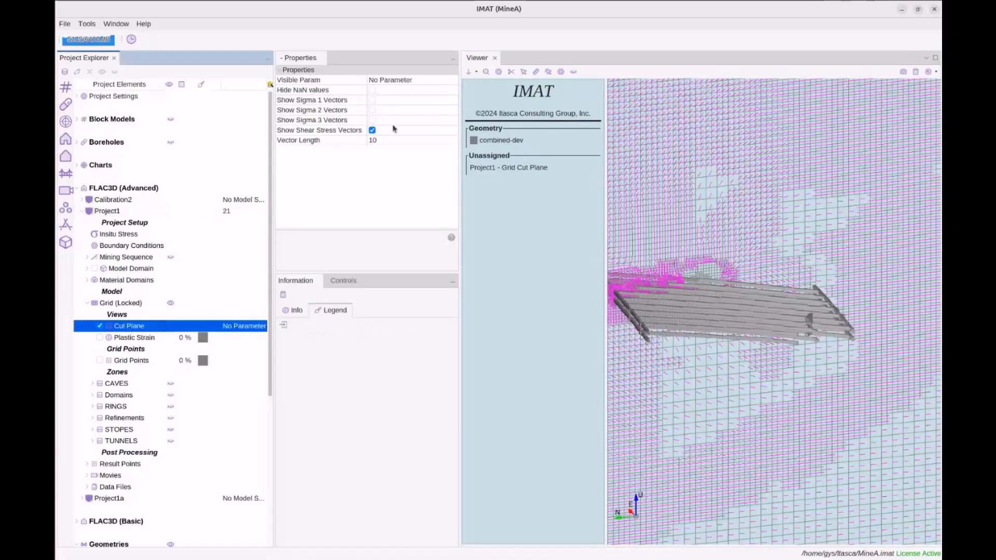
left_click(372, 100)
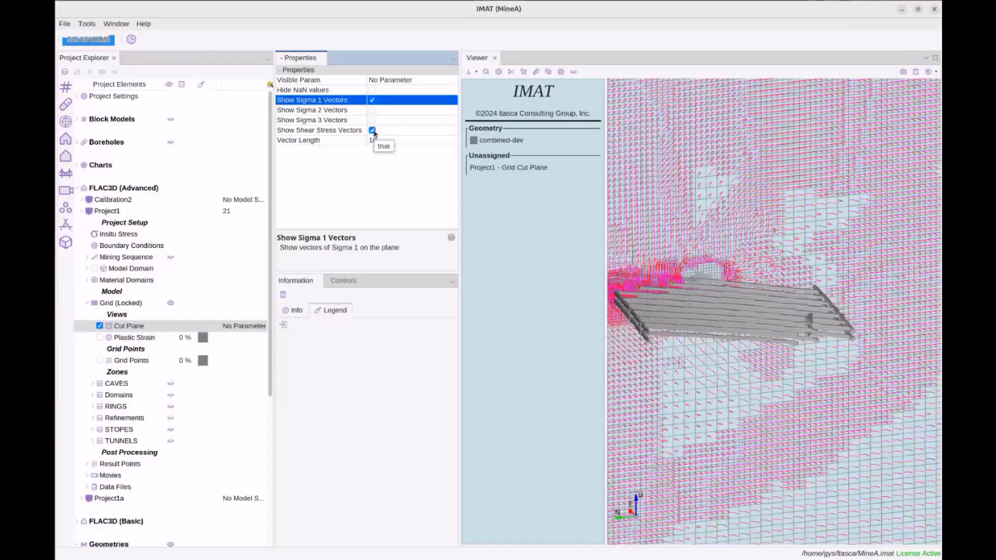
left_click(373, 130)
mouse_move(714, 247)
left_mouse_down()
mouse_move(767, 254)
mouse_move(674, 250)
mouse_move(706, 260)
left_mouse_up()
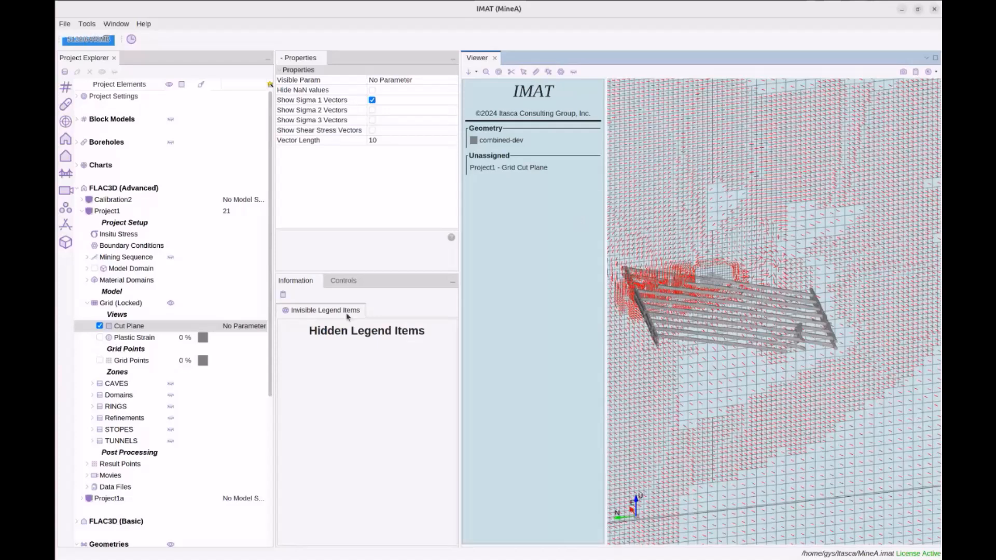
scroll(124, 473, "down", 8)
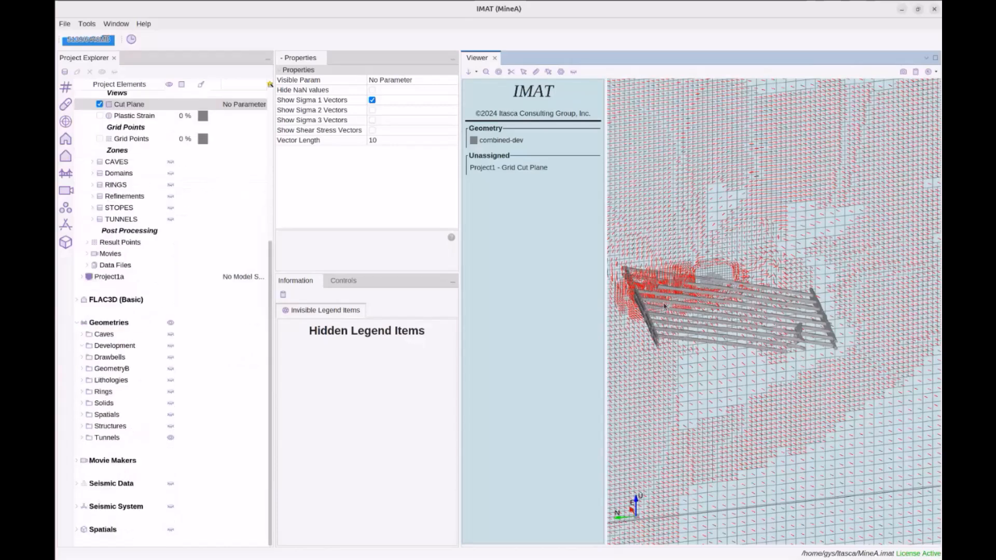
left_click_drag(665, 306, 685, 239)
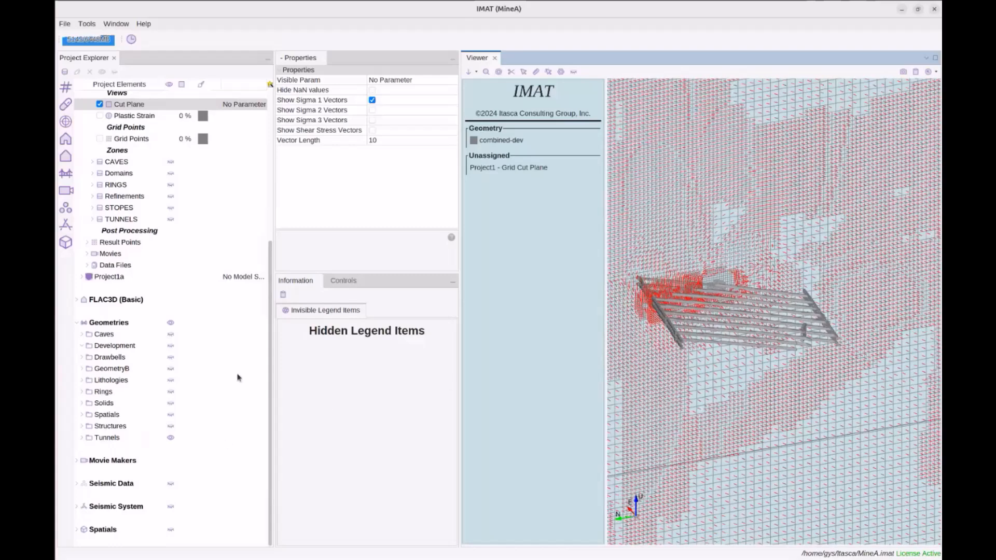
- Expand Seismic Data, Mine-Dataset1 and its Data Filters, and check the Focal Mechanisms properties and statistics
double_click(120, 485)
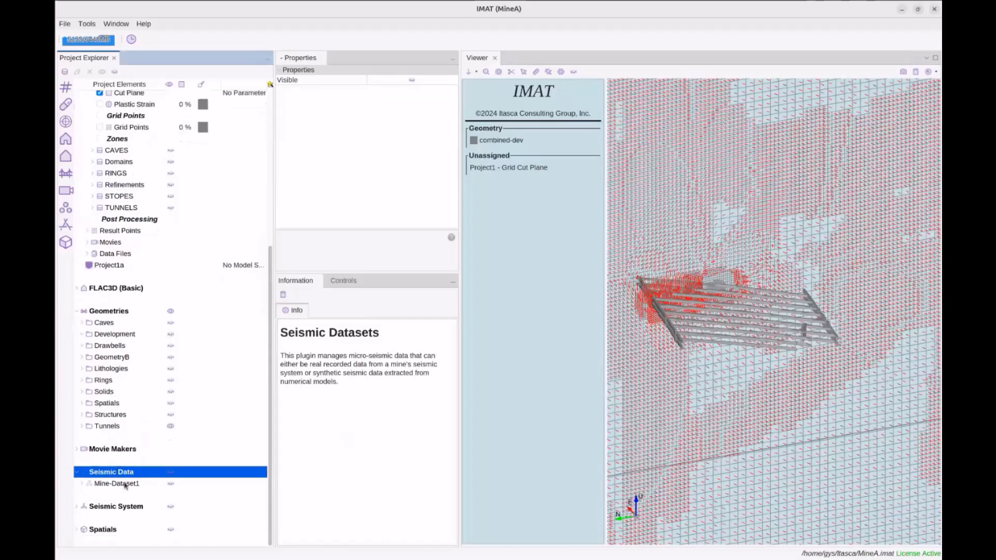
double_click(128, 484)
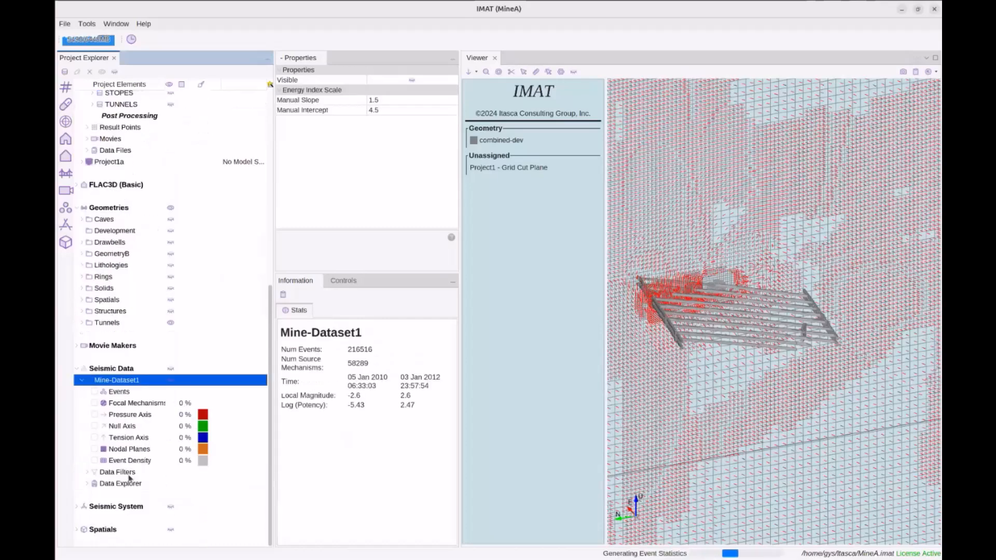
double_click(129, 475)
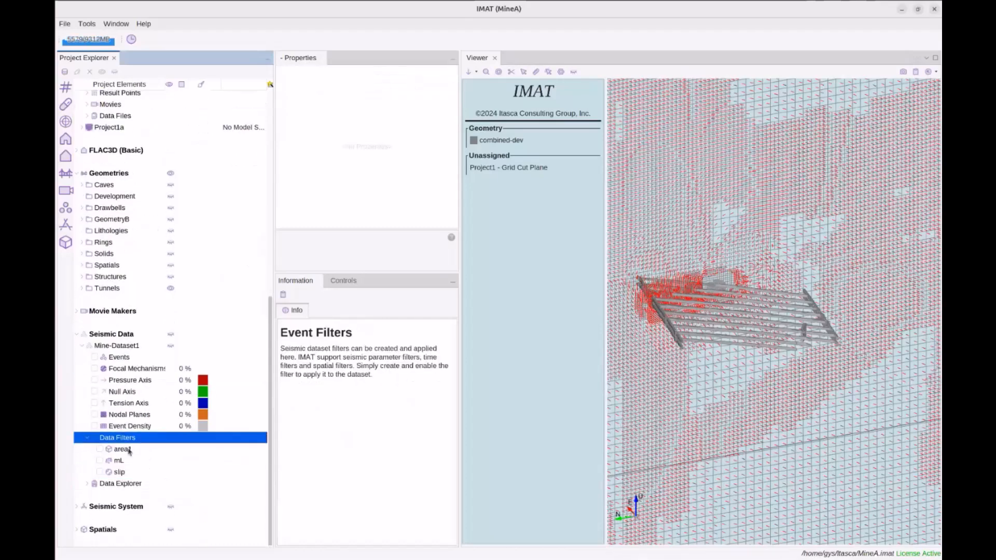
left_click(132, 369)
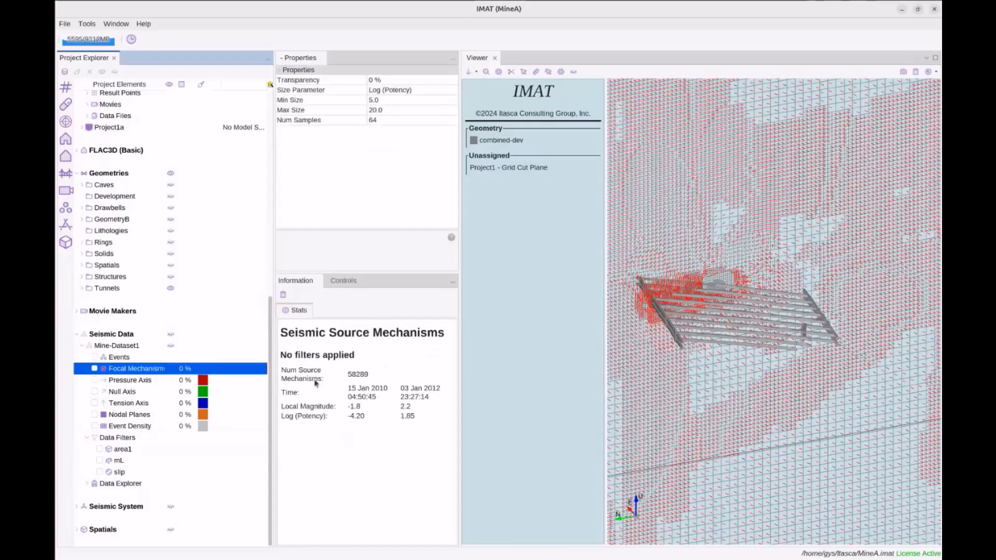
- Set the mL data filter's Local Magnitude Lower Bound to -0.5 and enable the filter on Mine-Dataset1
left_click(119, 461)
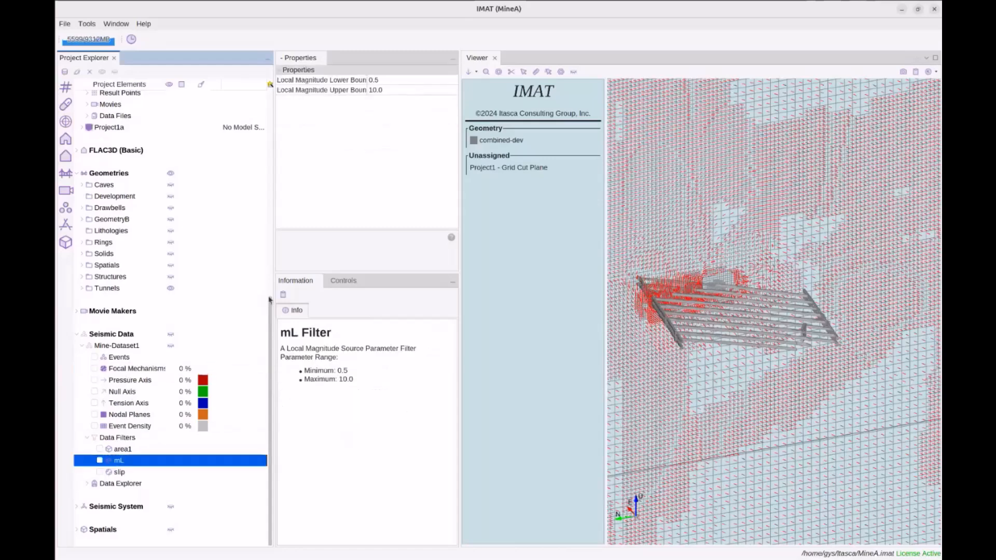
left_click(386, 80)
type("-0.5")
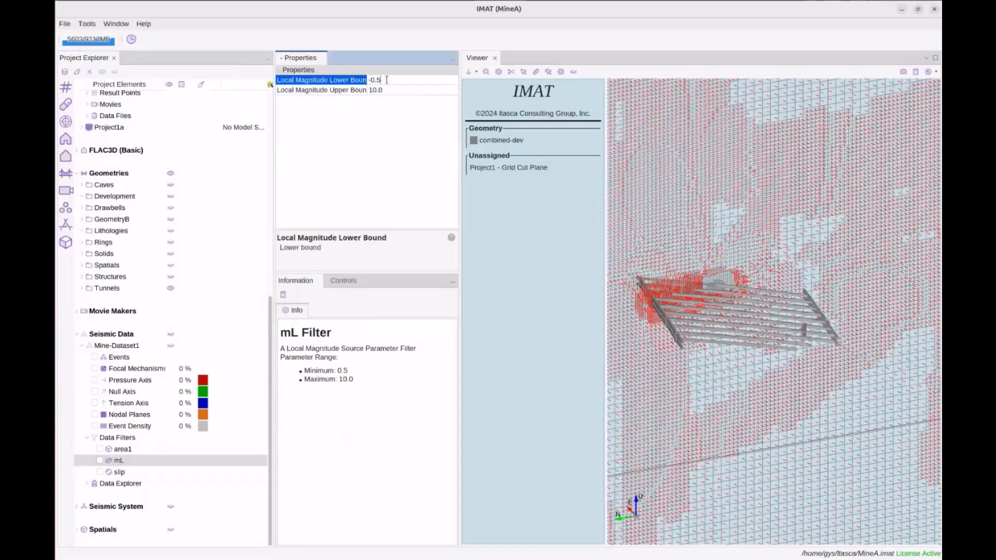
key("Return")
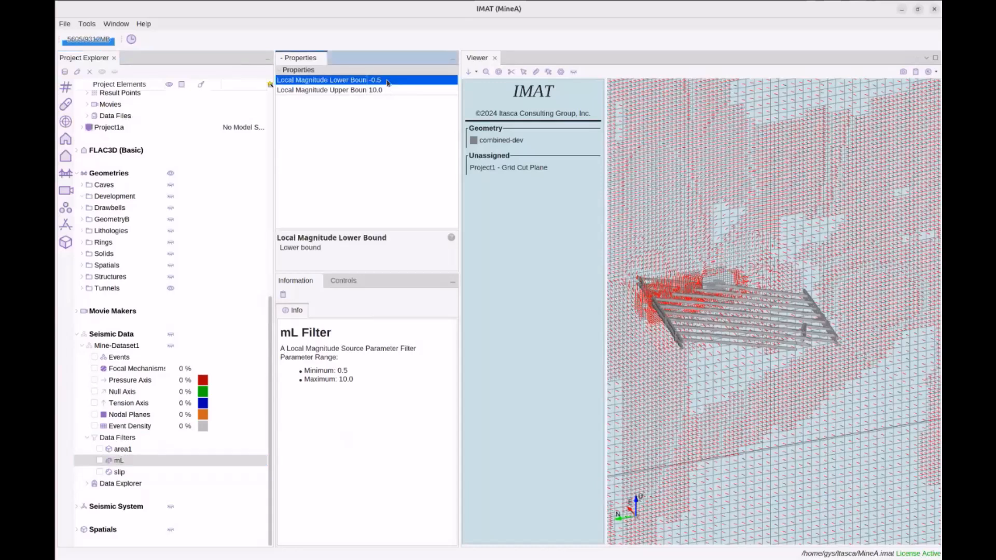
left_click(100, 460)
- Display Mine-Dataset1's filtered Focal Mechanisms and inspect them around the tunnels and cut plane
left_click(104, 369)
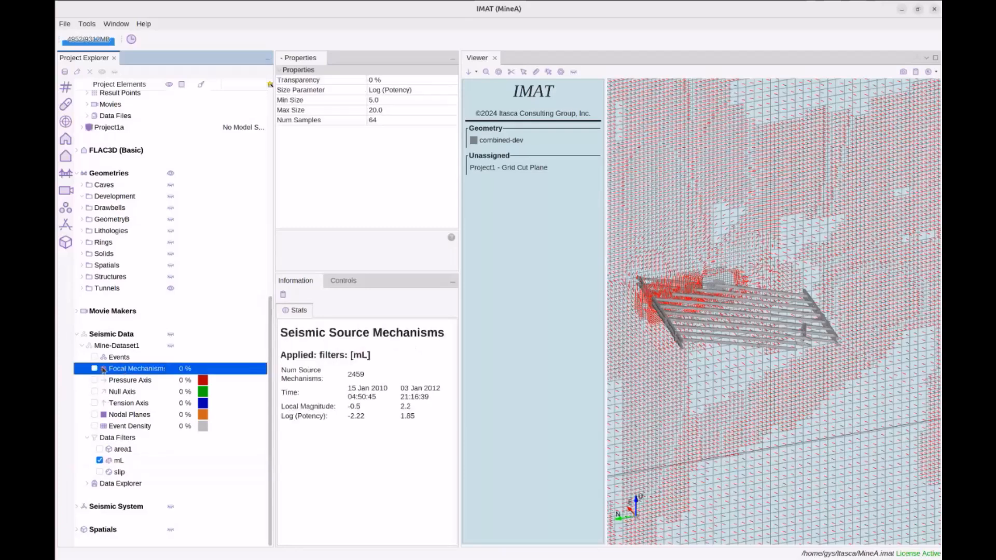
left_click(94, 369)
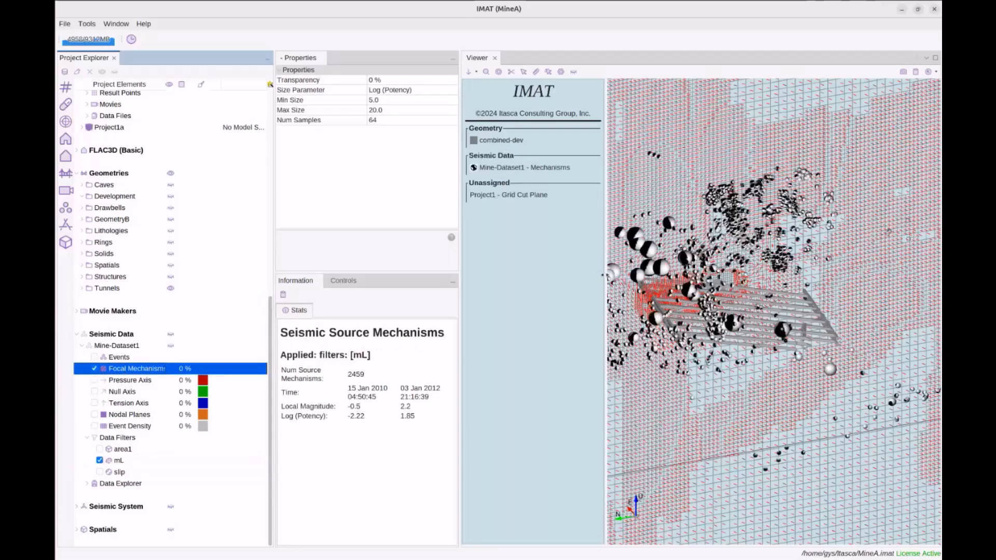
left_click_drag(658, 207, 740, 242)
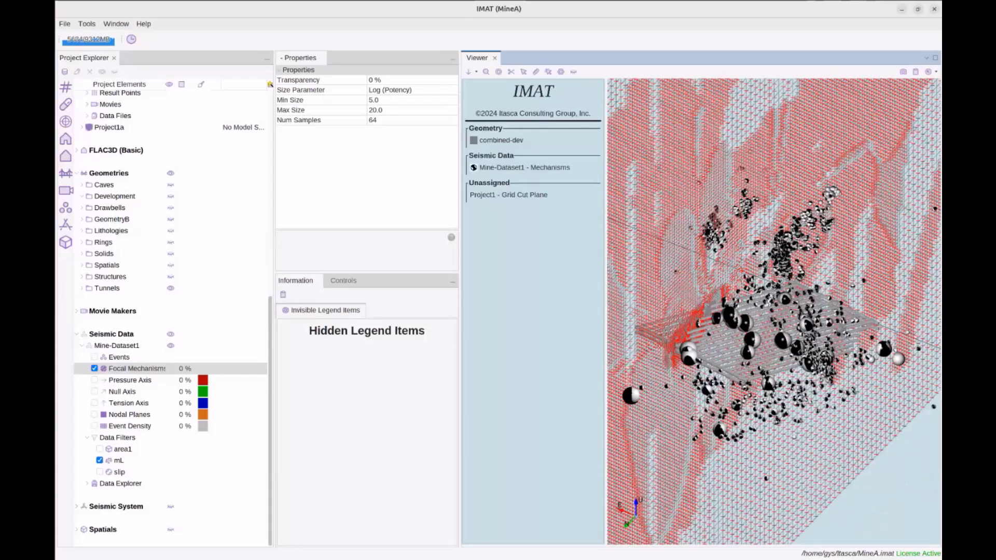
left_click_drag(697, 297, 746, 283)
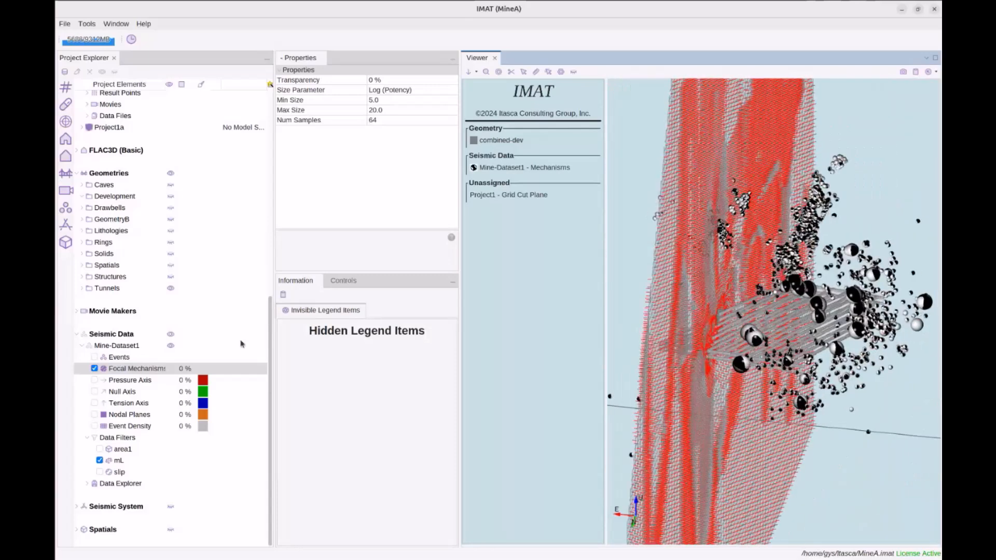
- Move Project1's Cut Plane through the tunnels and focal mechanisms, and inspect its Sigma 1 vectors there
scroll(147, 276, "up", 6)
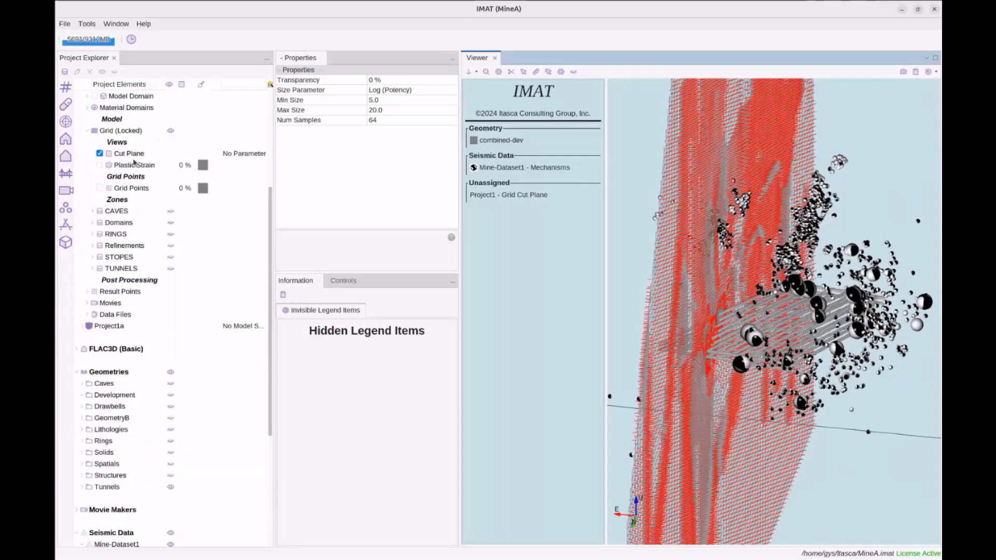
left_click(135, 155)
left_click(342, 282)
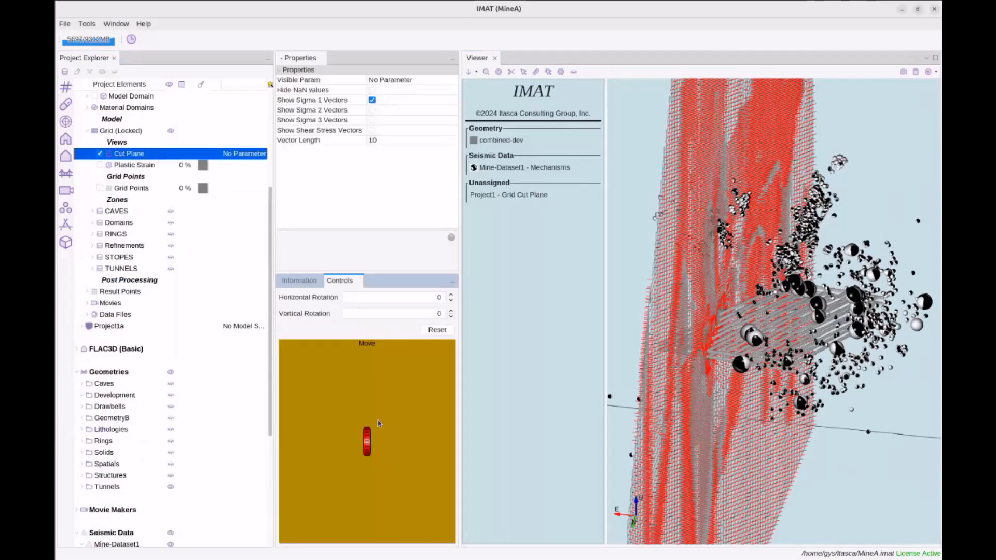
scroll(378, 420, "down", 8)
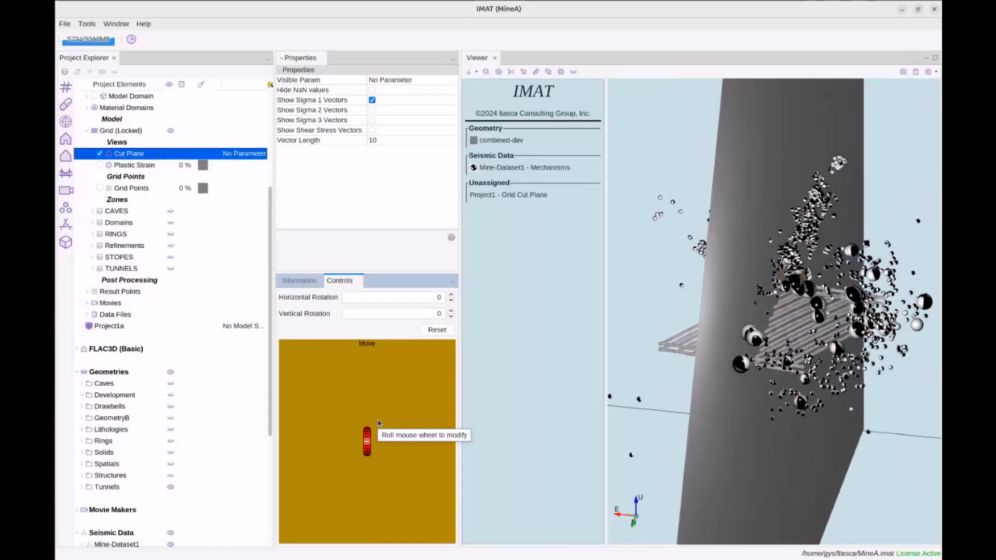
scroll(378, 423, "down", 4)
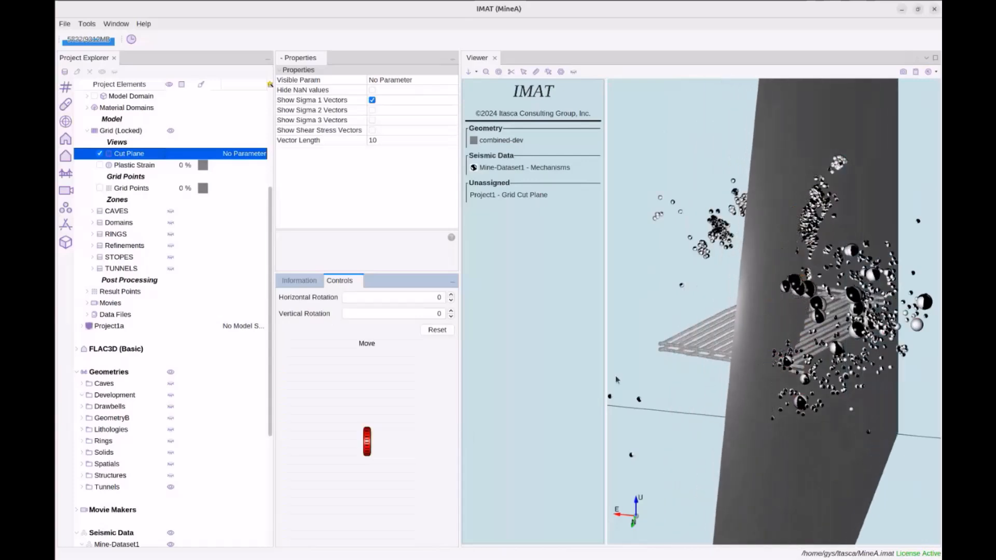
left_click_drag(617, 380, 684, 351)
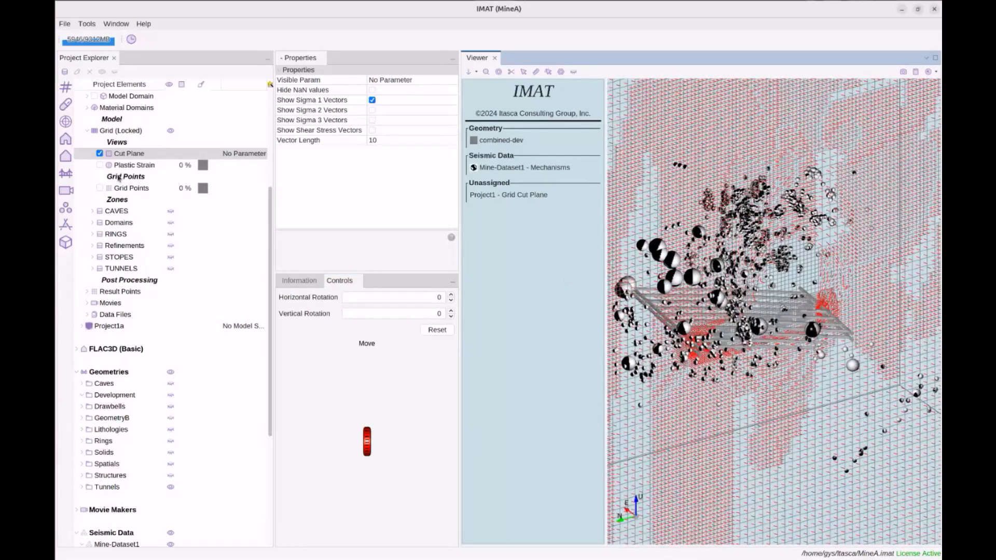
- Show Mine-Dataset1's Pressure Axis vectors instead of the Focal Mechanisms and colour them blue
scroll(119, 179, "down", 4)
left_click(95, 441)
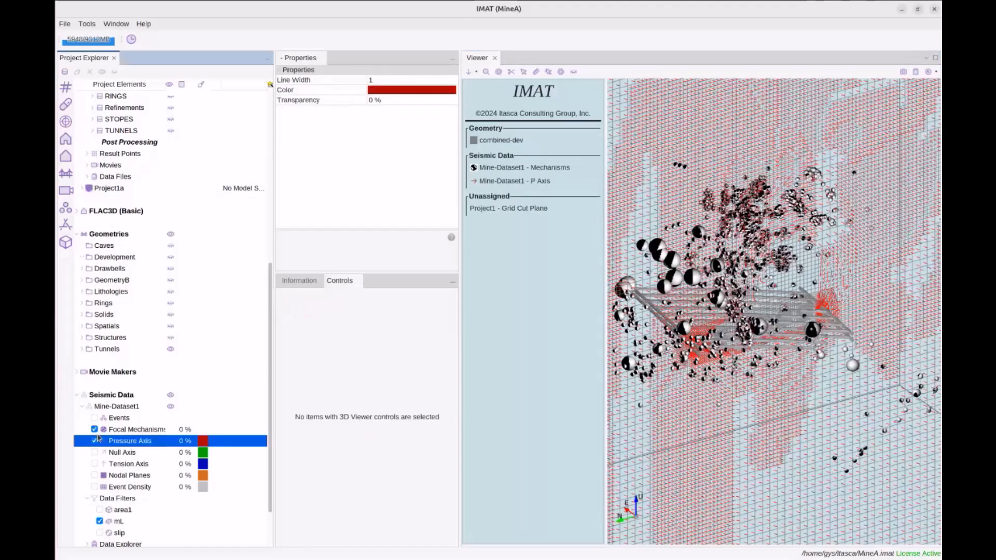
left_click(94, 429)
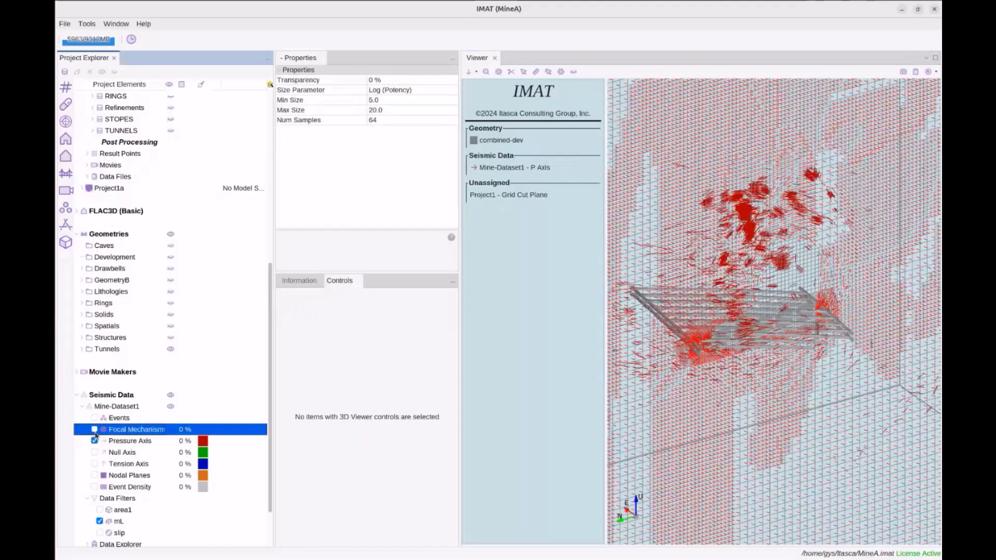
left_click(203, 444)
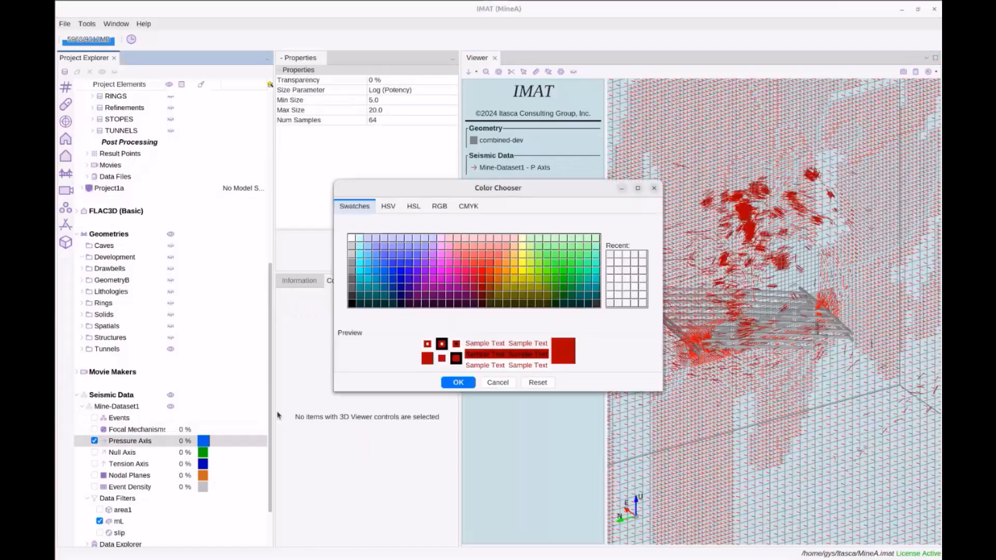
left_click(400, 270)
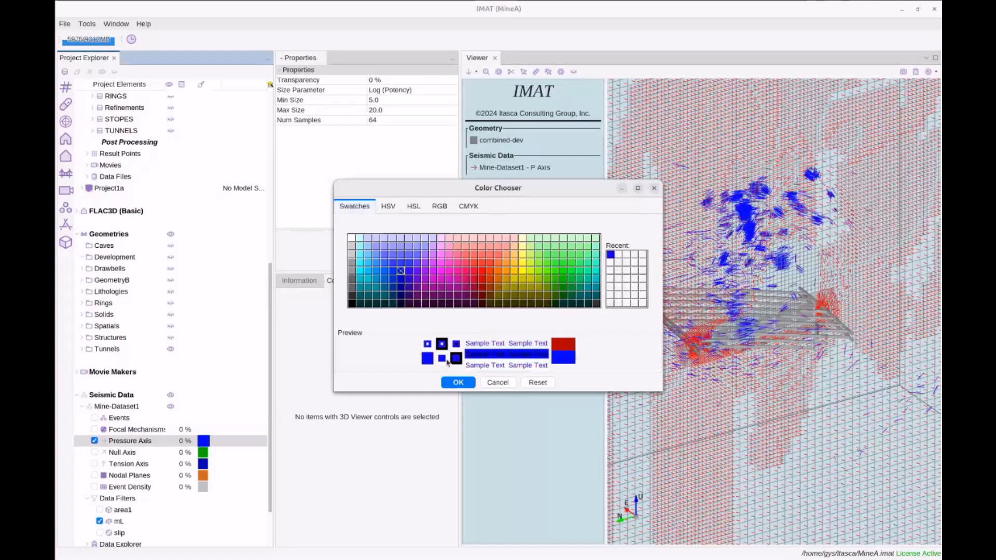
left_click(457, 382)
- Compare the blue Pressure Axis orientations with the Cut Plane's Sigma 1 vectors above and around the tunnels
left_click_drag(616, 335, 820, 176)
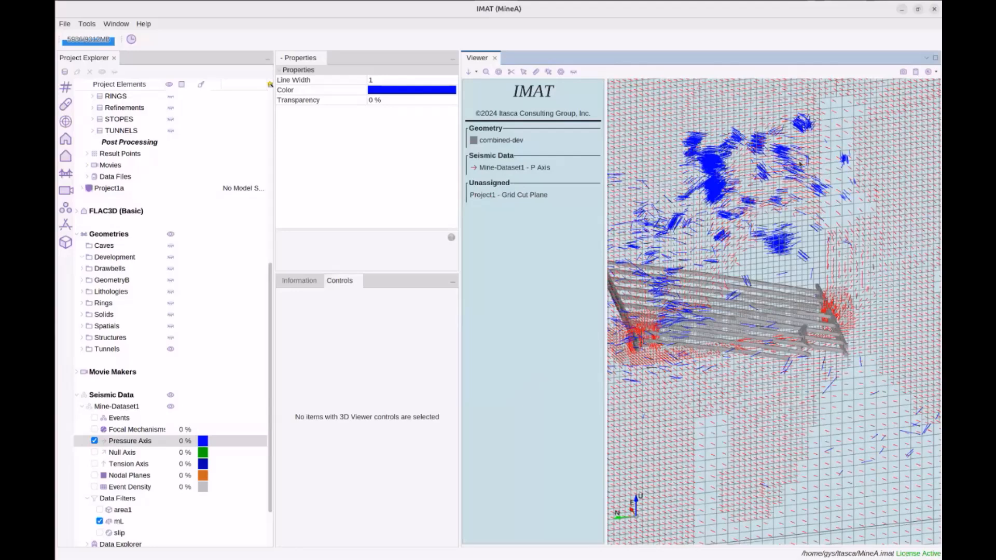
scroll(801, 176, "up", 5)
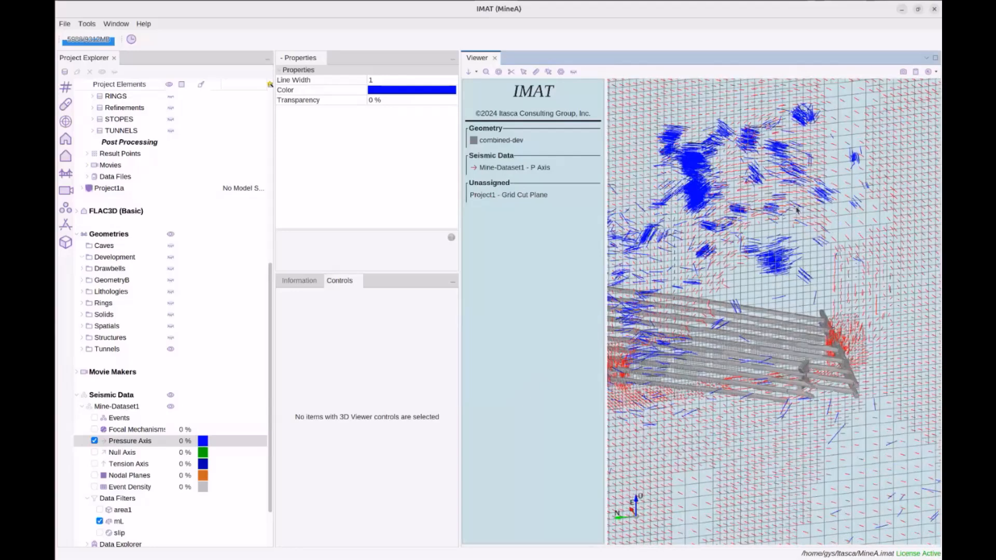
left_click_drag(714, 202, 739, 154)
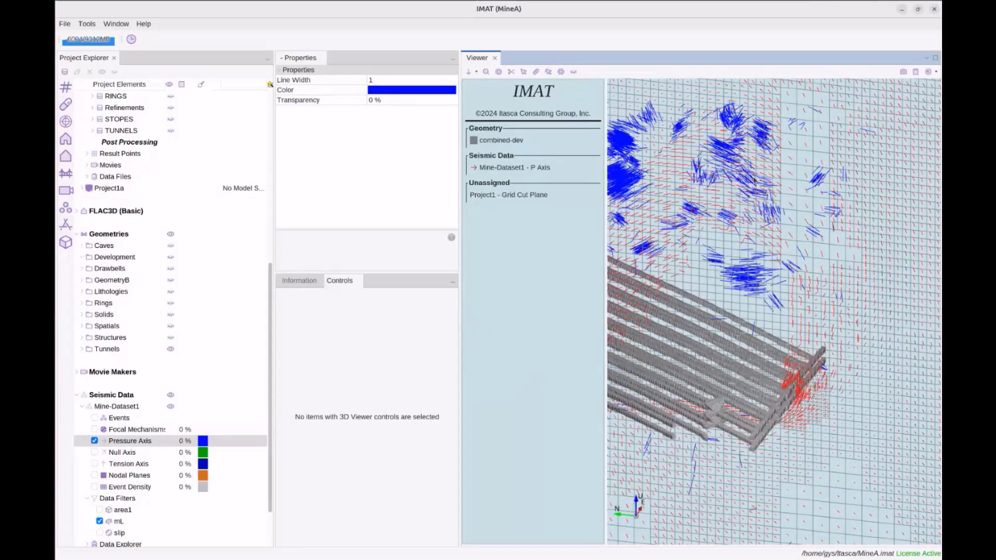
left_click_drag(704, 143, 717, 201)
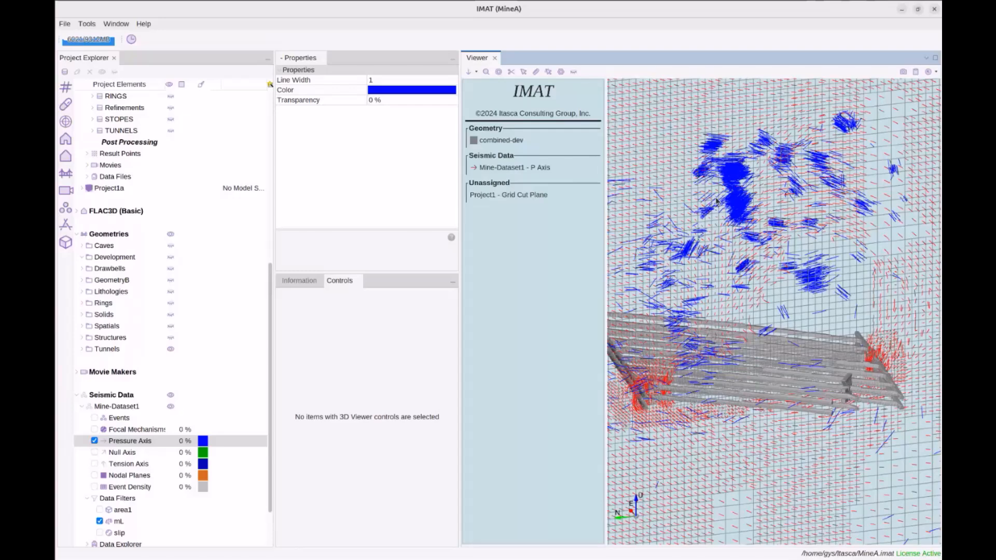
left_click_drag(843, 193, 777, 216)
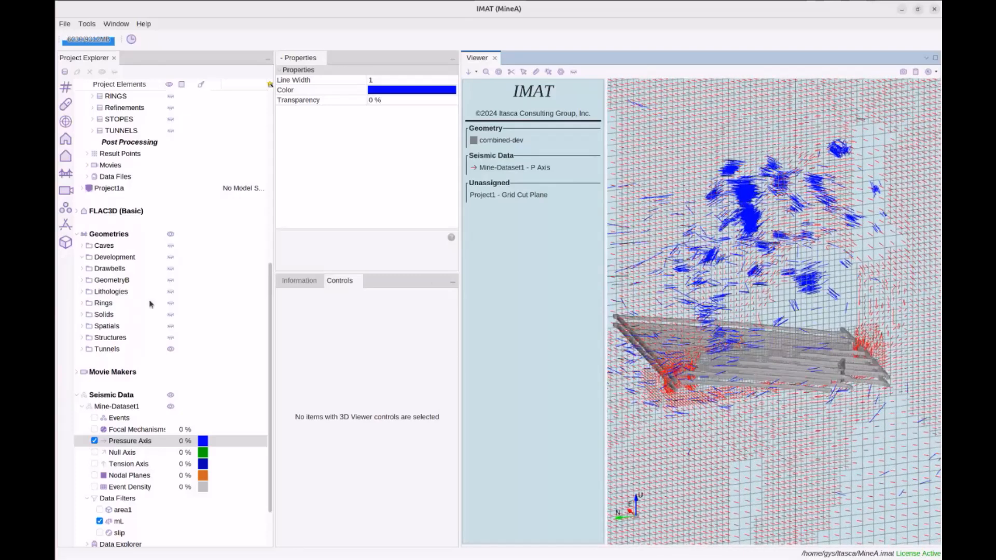
scroll(149, 304, "up", 7)
left_click(139, 257)
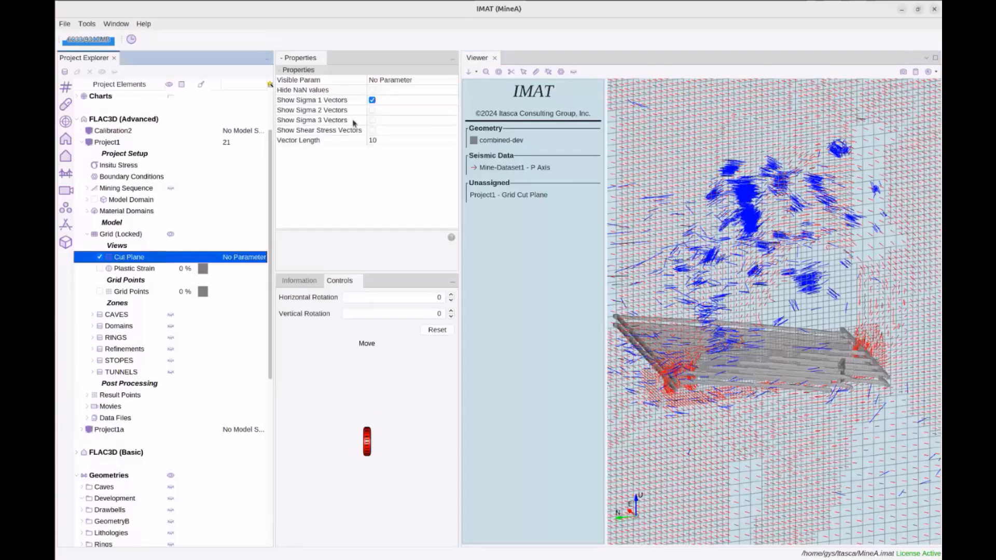
scroll(182, 283, "down", 3)
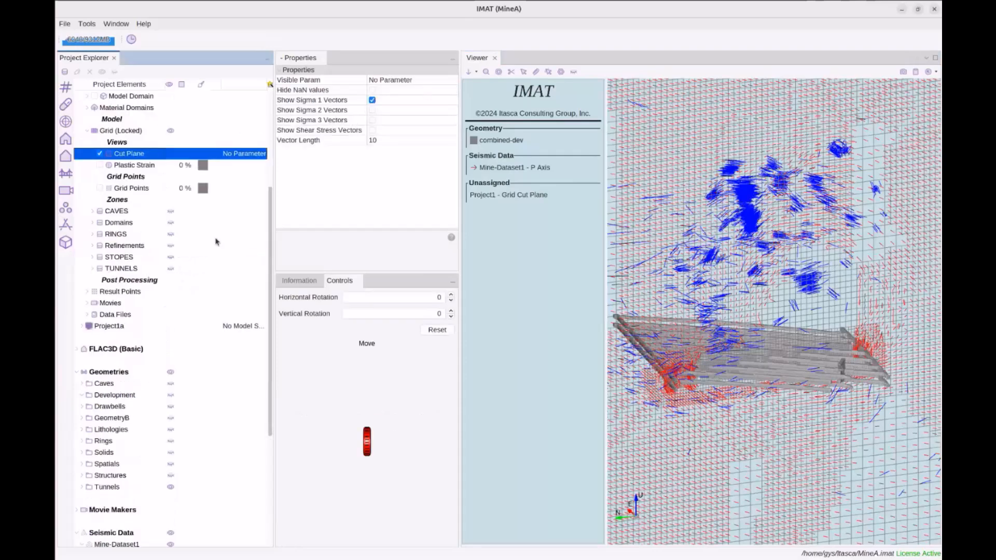
scroll(195, 281, "down", 4)
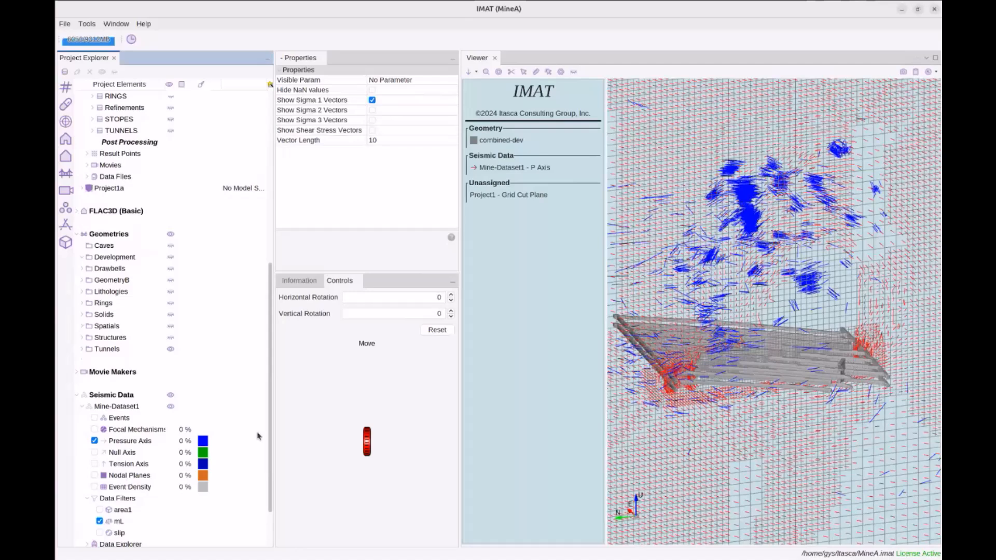
left_click_drag(662, 256, 718, 208)
scroll(717, 208, "down", 1)
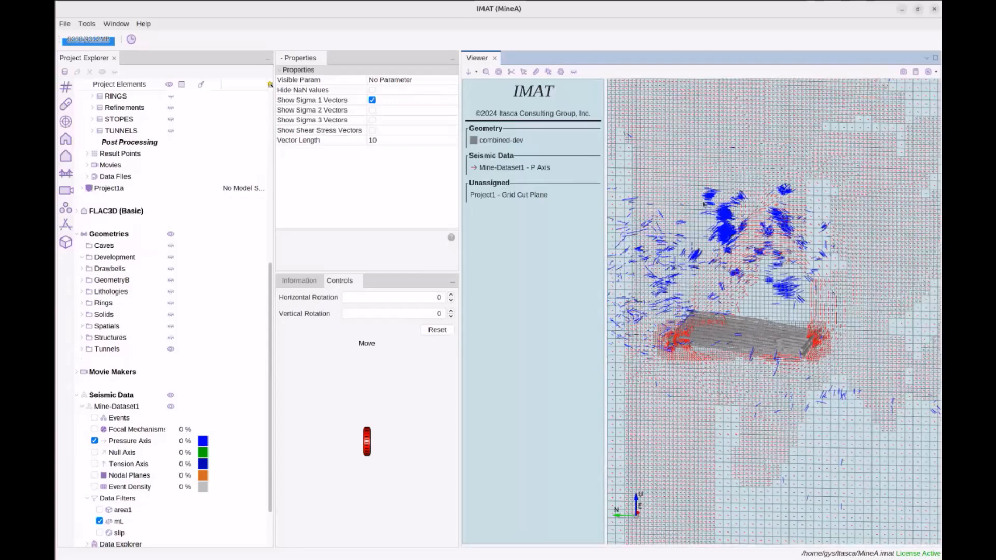
- Hide Mine-Dataset1's Pressure Axis vectors and the Cut Plane's Sigma 1 vectors
left_click(94, 442)
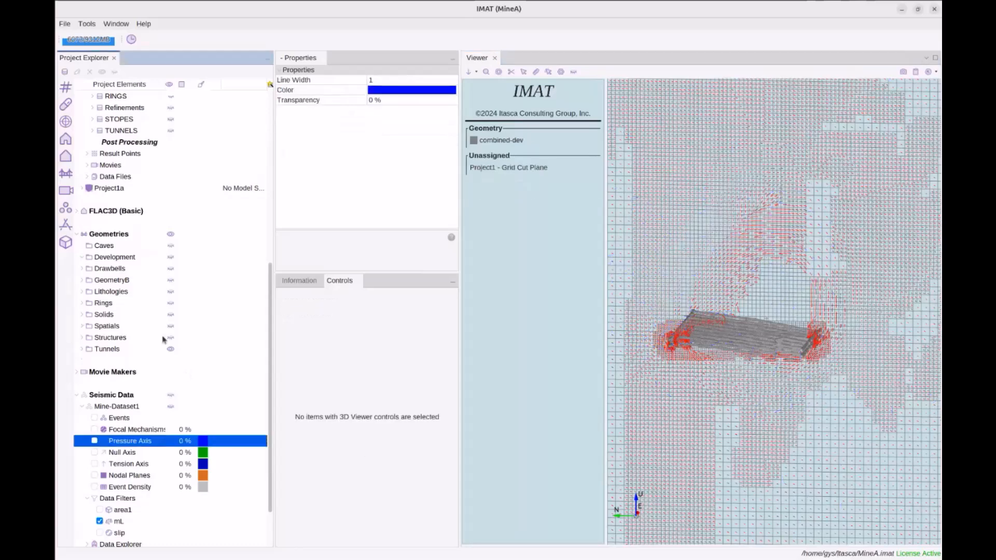
scroll(163, 339, "up", 9)
left_click(129, 327)
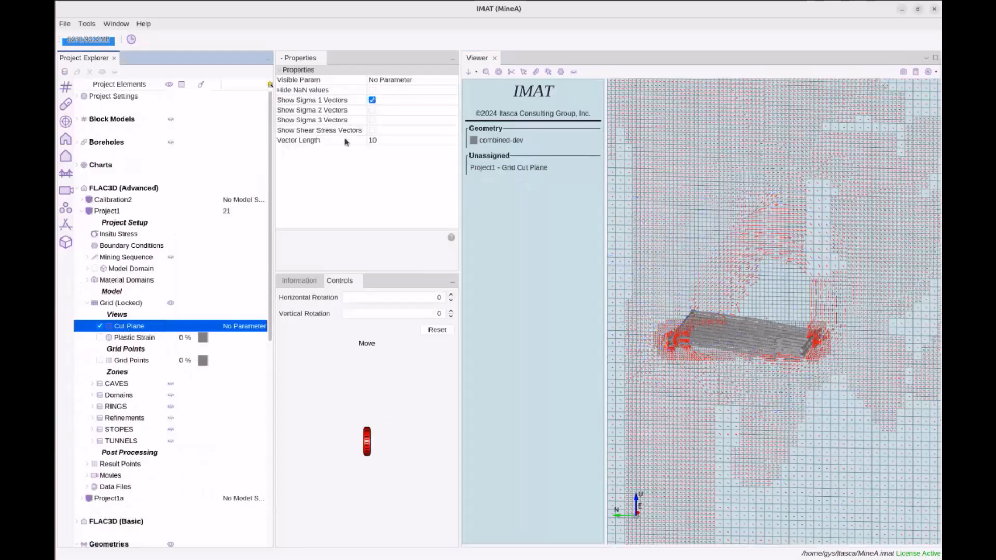
left_click(372, 99)
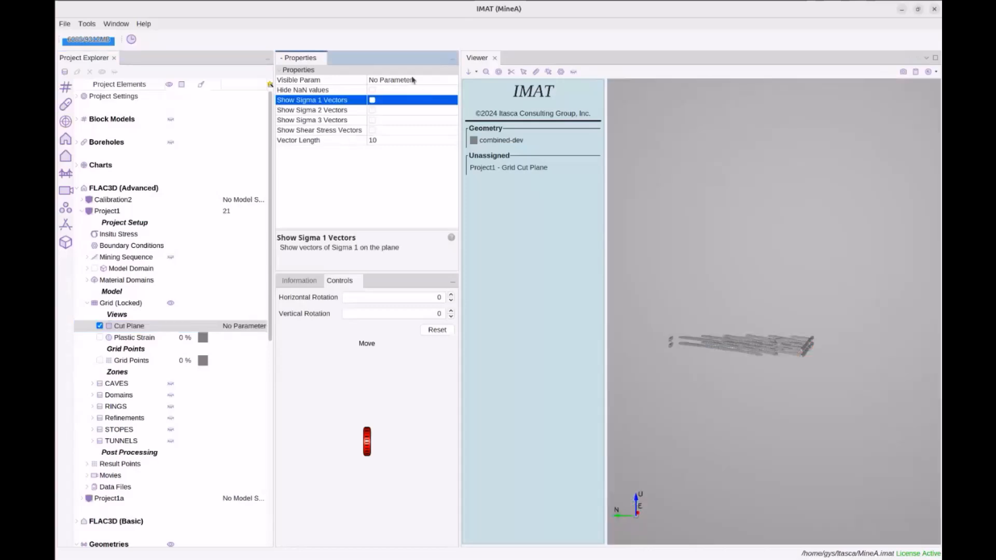
- Set the Cut Plane's visible parameter to |ε| and inspect the strain contours around the tunnels
left_click(413, 80)
scroll(415, 208, "down", 3)
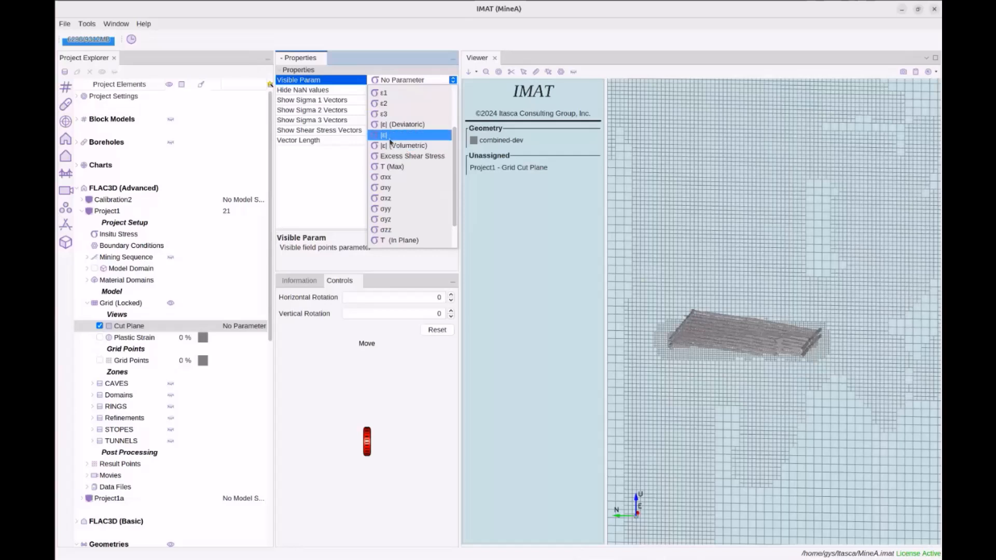
left_click(391, 136)
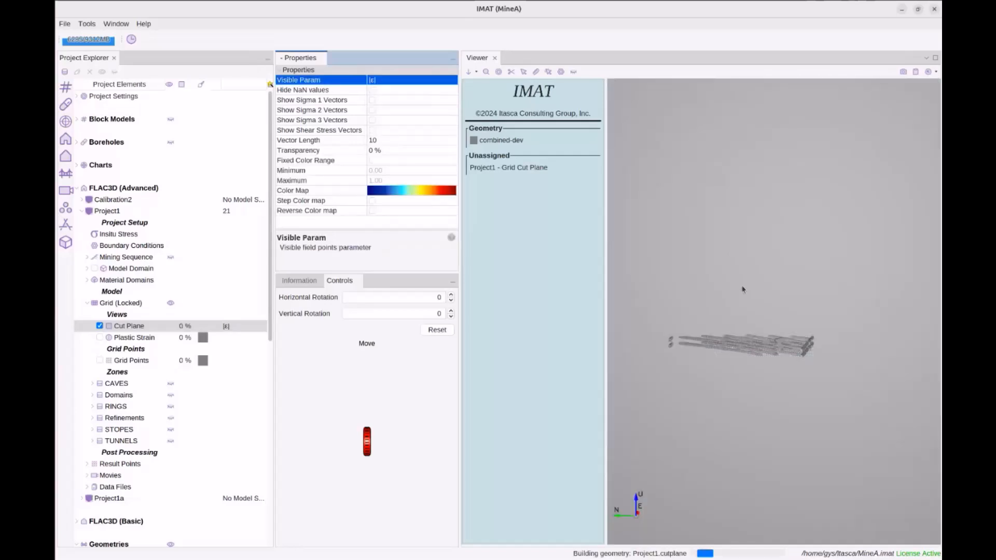
left_click_drag(743, 290, 779, 314)
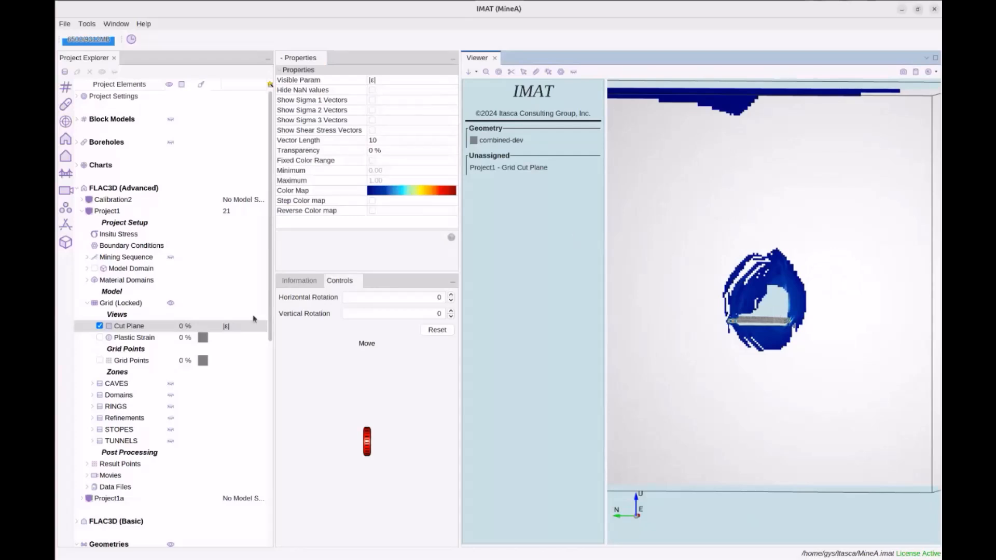
left_click_drag(621, 297, 688, 280)
scroll(689, 280, "up", 1)
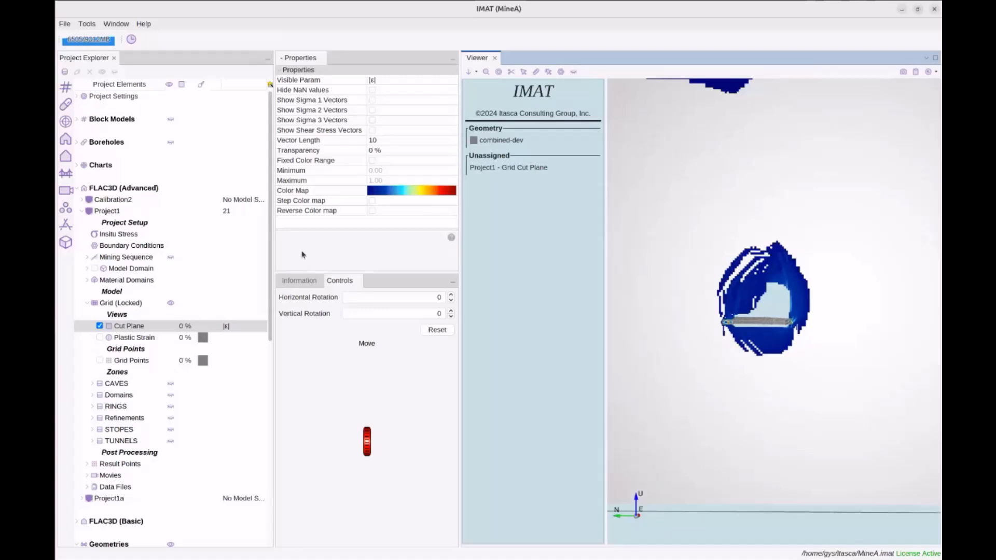
- Display Project1's Plastic Strain view alongside the Cut Plane and inspect its extent across the whole model
left_click(134, 337)
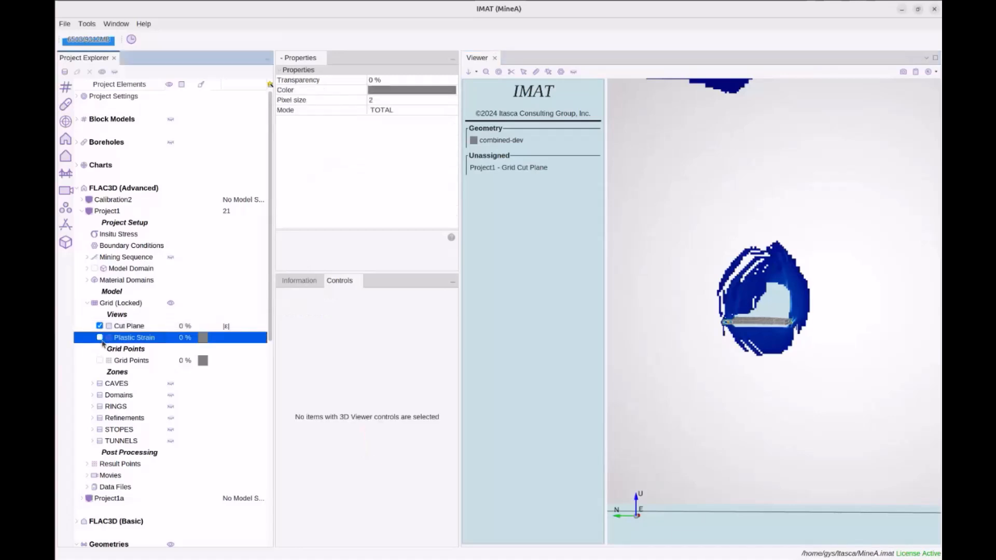
left_click(100, 337)
scroll(684, 282, "up", 3)
mouse_move(674, 283)
left_mouse_down()
mouse_move(706, 285)
mouse_move(633, 285)
mouse_move(655, 285)
left_mouse_up()
middle_click_drag(687, 285, 712, 324)
scroll(688, 285, "down", 5)
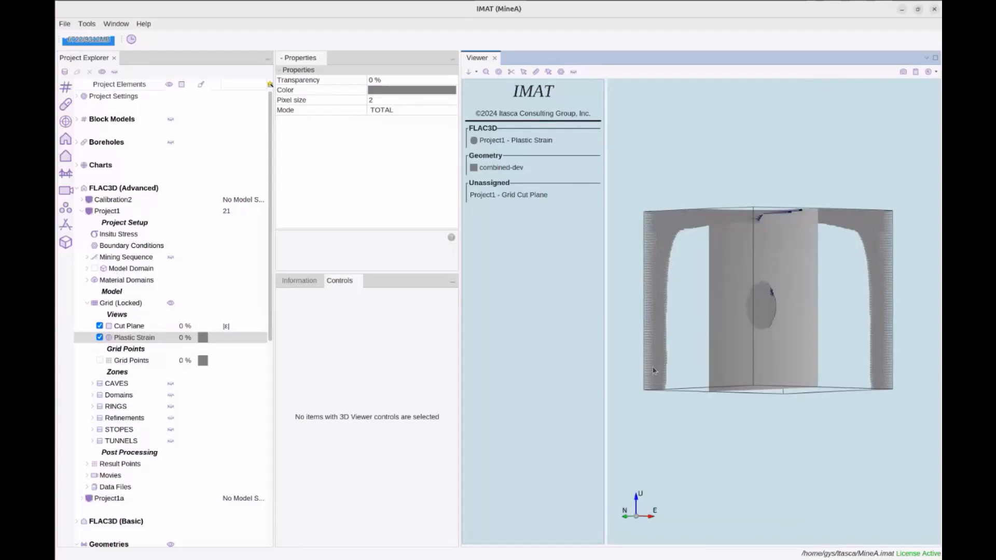
middle_click_drag(759, 296, 695, 245)
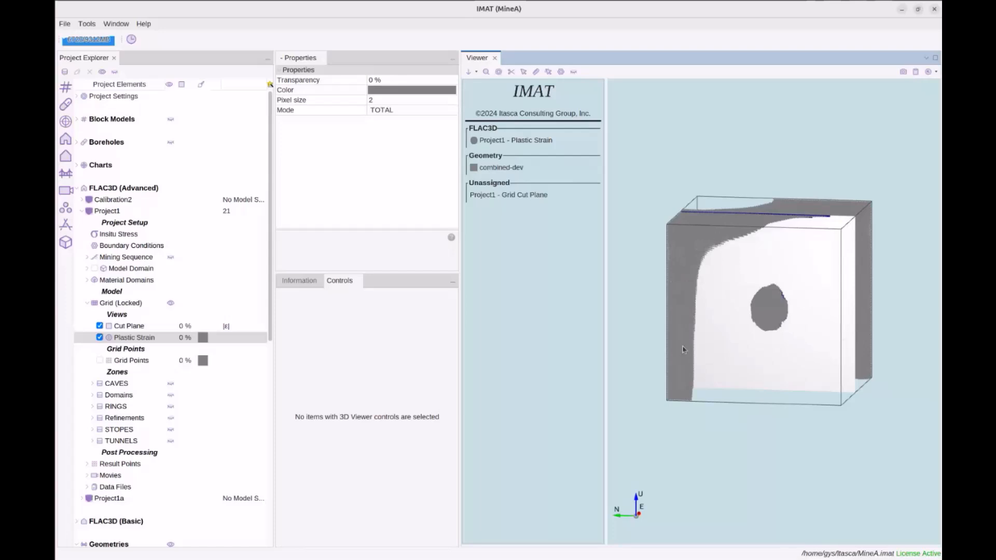
- Examine the Plastic Strain extent face-on around the central opening, and hide the Plastic Strain view
middle_click_drag(683, 350, 702, 316)
middle_click_drag(771, 300, 792, 287)
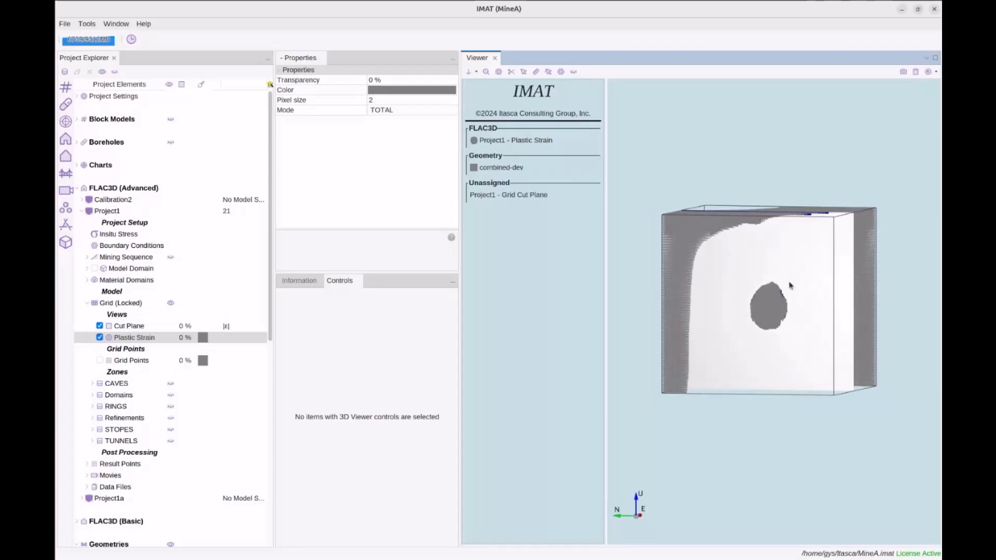
scroll(819, 281, "up", 3)
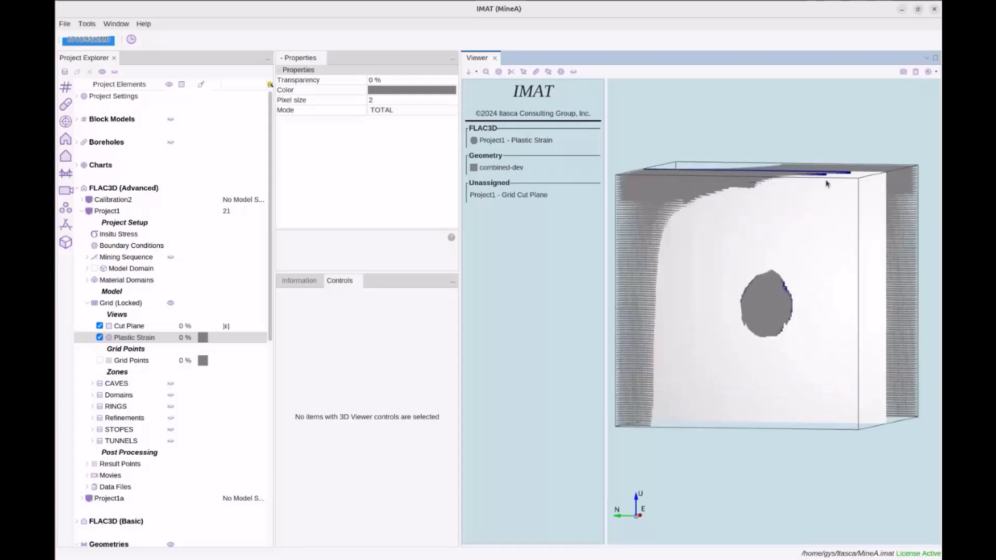
middle_click_drag(623, 300, 692, 300)
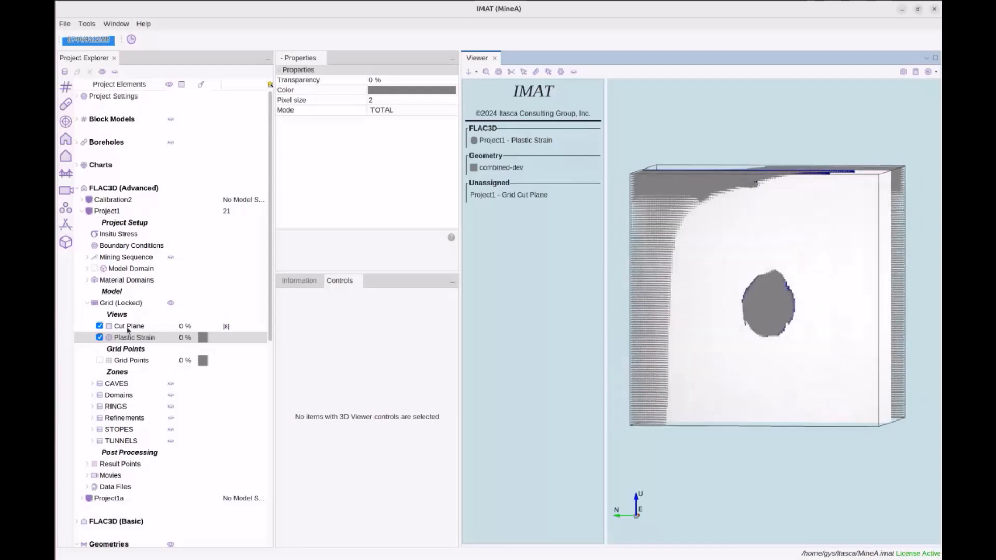
left_click(99, 337)
- Set the Cut Plane's visible parameter to T (In Plane) and inspect the contours around the tunnels
left_click(122, 330)
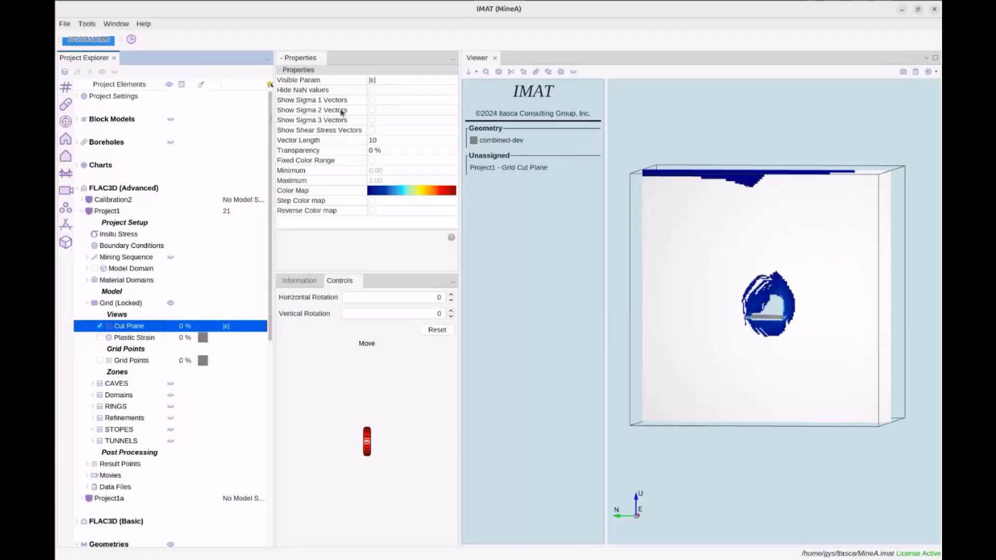
left_click(378, 80)
scroll(402, 208, "down", 3)
left_click(414, 209)
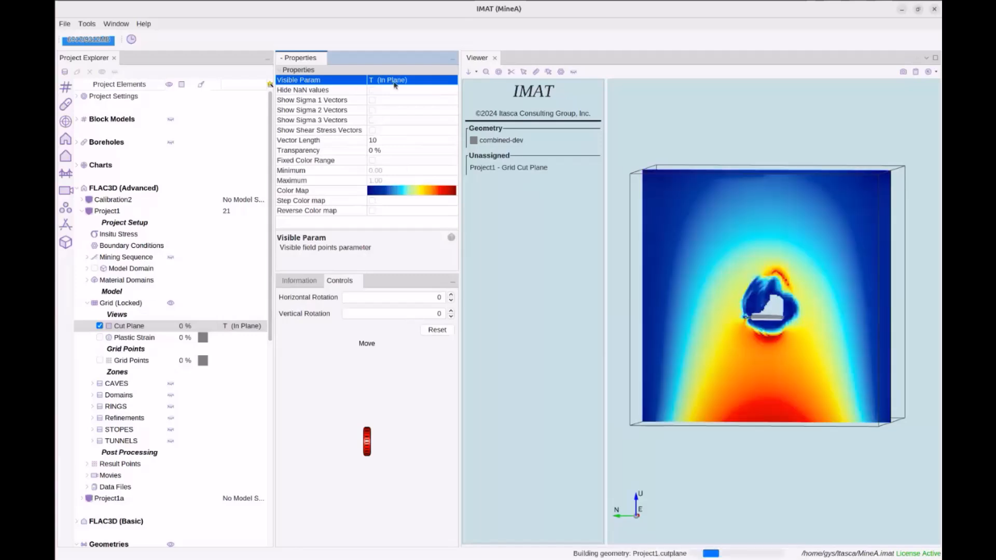
left_click_drag(733, 261, 752, 259)
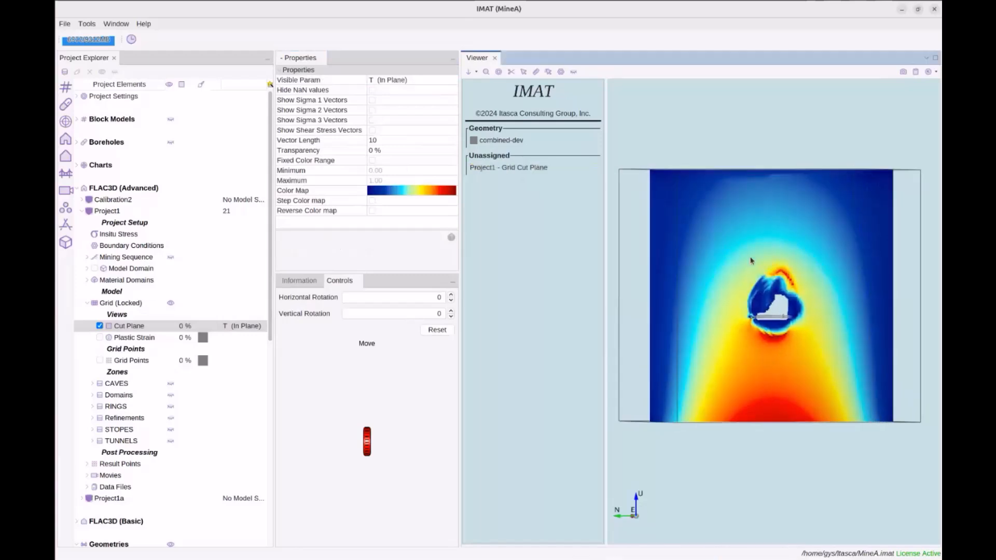
scroll(734, 280, "up", 5)
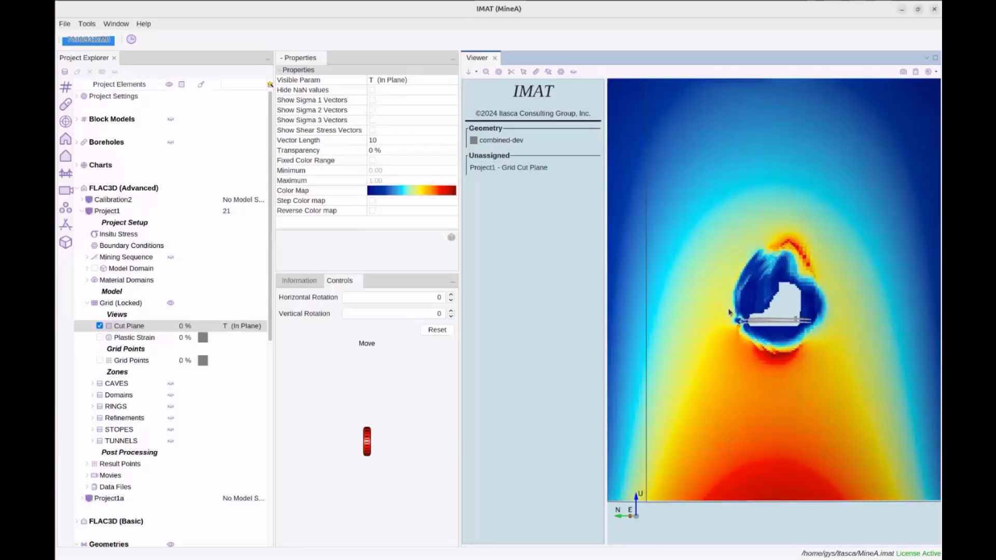
- Set the Cut Plane's visible parameter to |U| to show total displacement contours
left_click(399, 81)
scroll(404, 166, "up", 3)
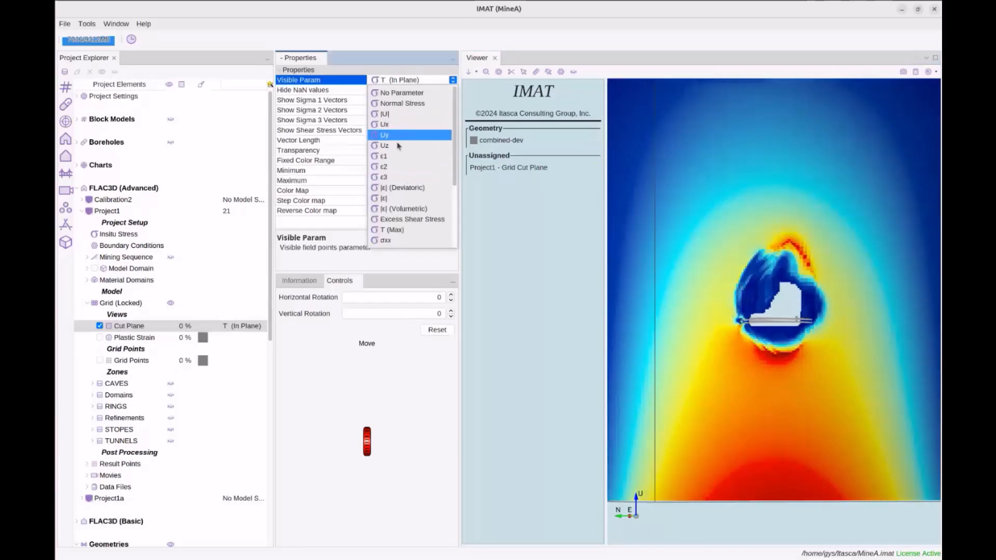
left_click(389, 117)
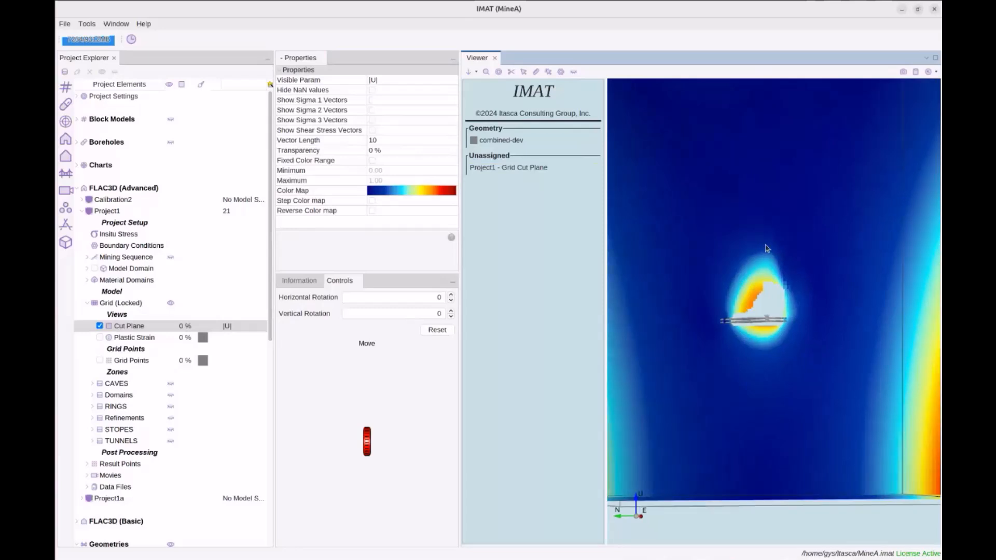
- Show the Cut Plane's |U| color legend and compare its scale with the contours across the whole plane
left_click(316, 281)
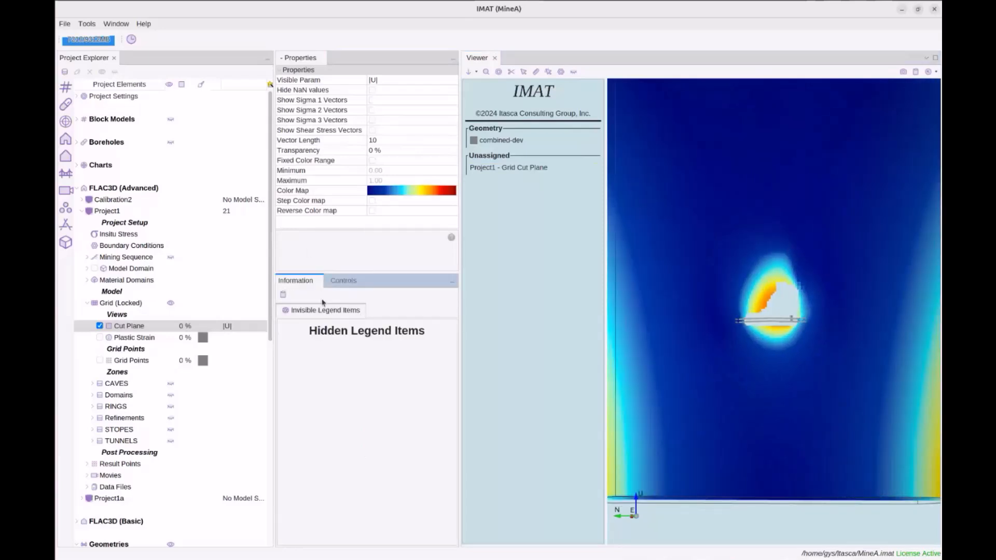
left_click(377, 80)
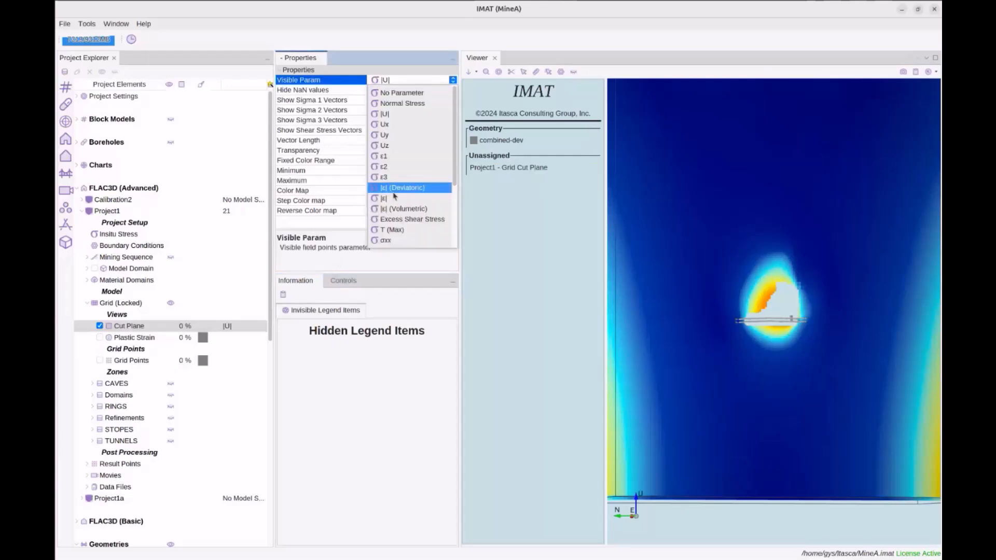
scroll(395, 198, "down", 2)
left_click(143, 325)
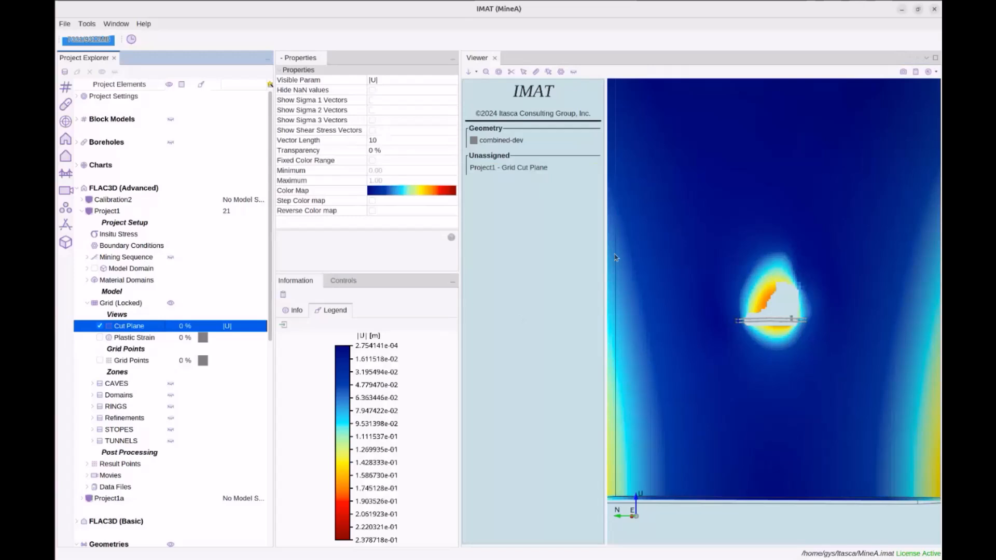
scroll(670, 245, "down", 4)
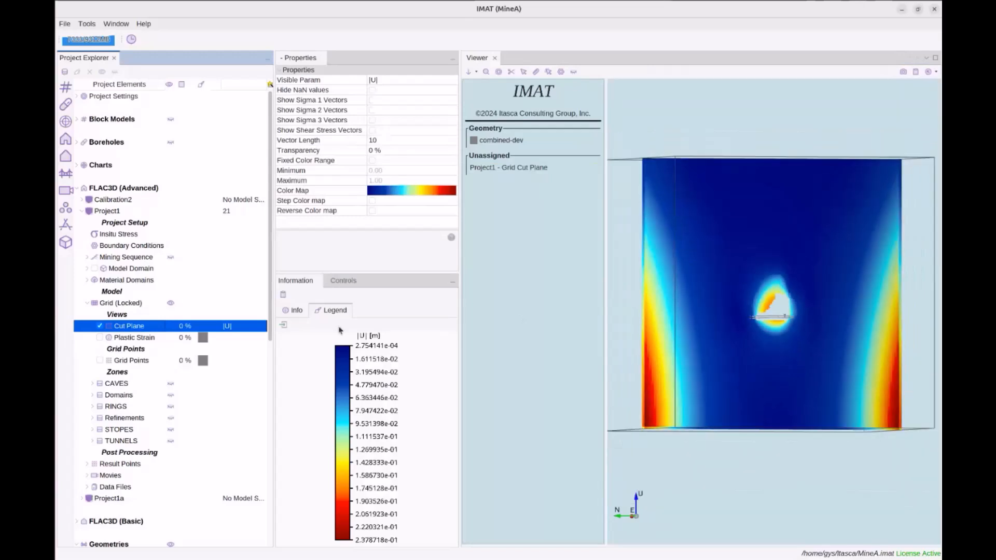
- Place the |U| legend in the 3D view, reposition it below the model, and remove it again
left_click(284, 325)
scroll(650, 249, "down", 3)
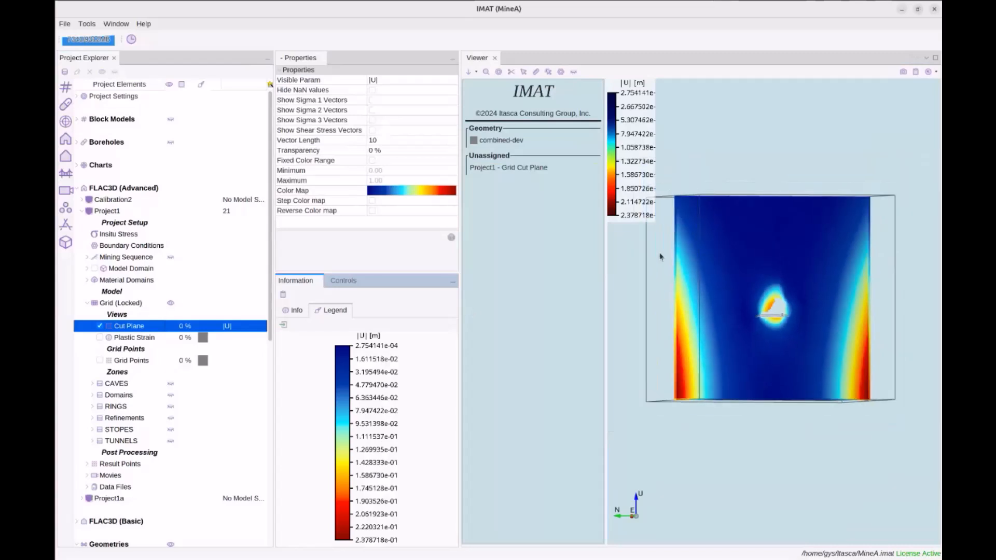
scroll(661, 256, "up", 3)
scroll(661, 254, "down", 5)
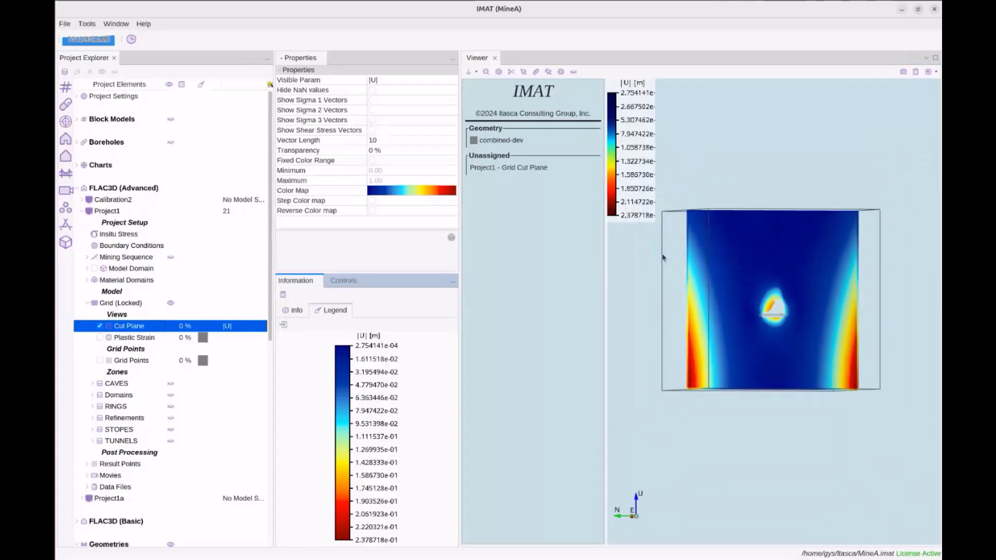
middle_click_drag(755, 278, 750, 182)
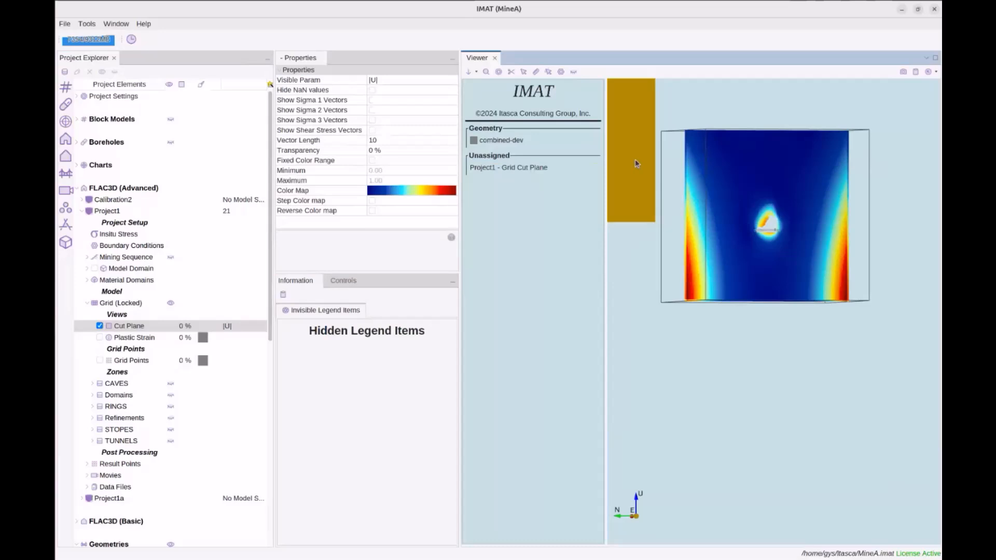
left_click_drag(636, 163, 899, 410)
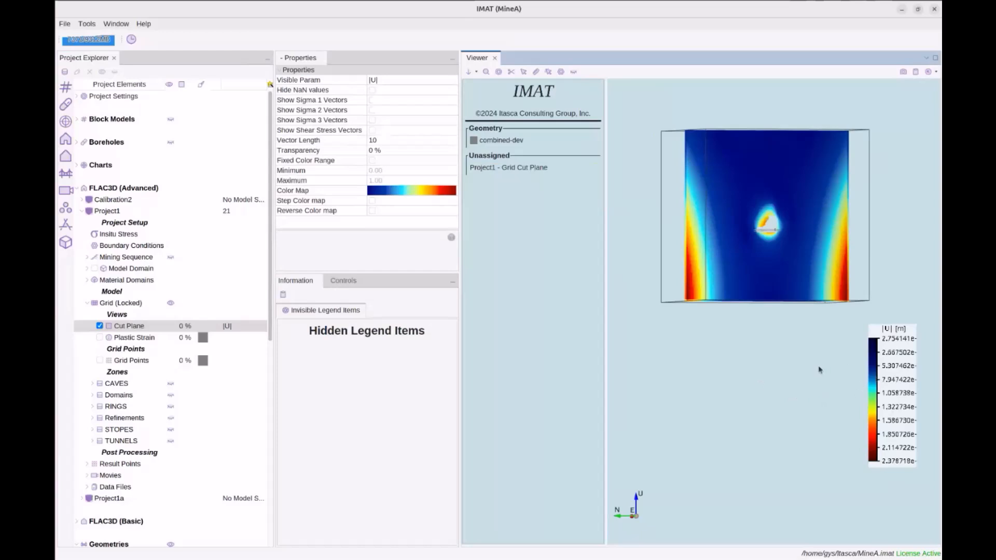
double_click(900, 375)
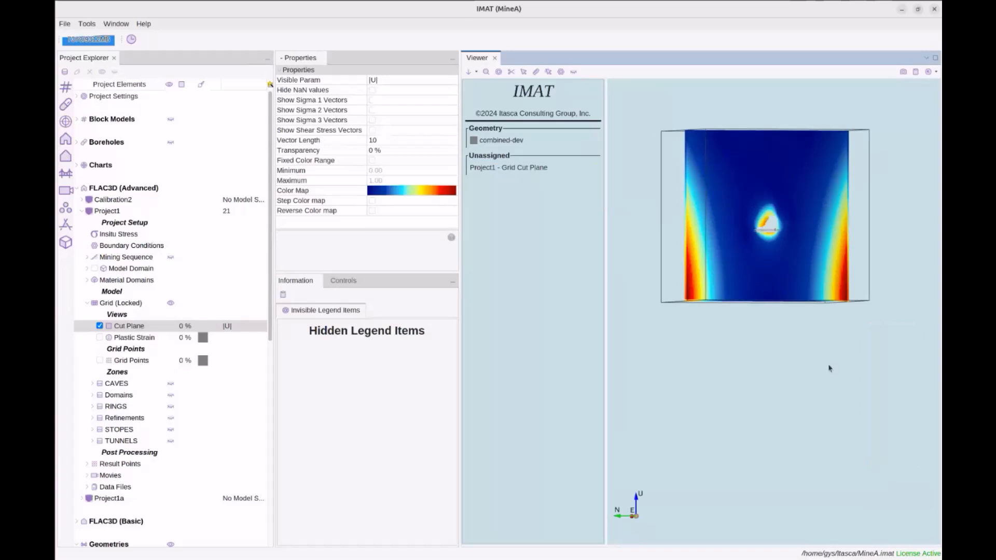
- Inspect the |U| contours around the opening and set Project1's active model to 15
left_click_drag(830, 367, 794, 370)
scroll(793, 370, "up", 5)
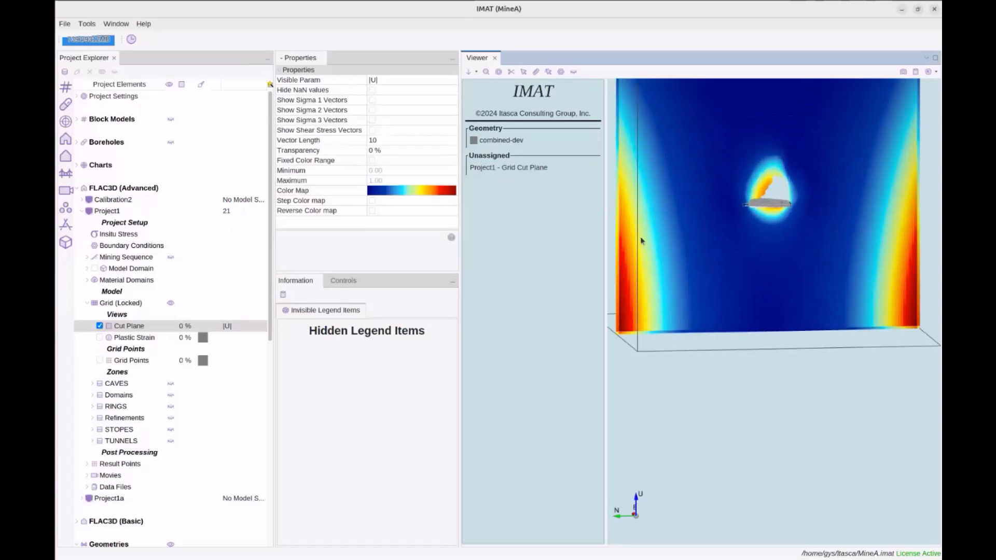
middle_click_drag(732, 236, 732, 299)
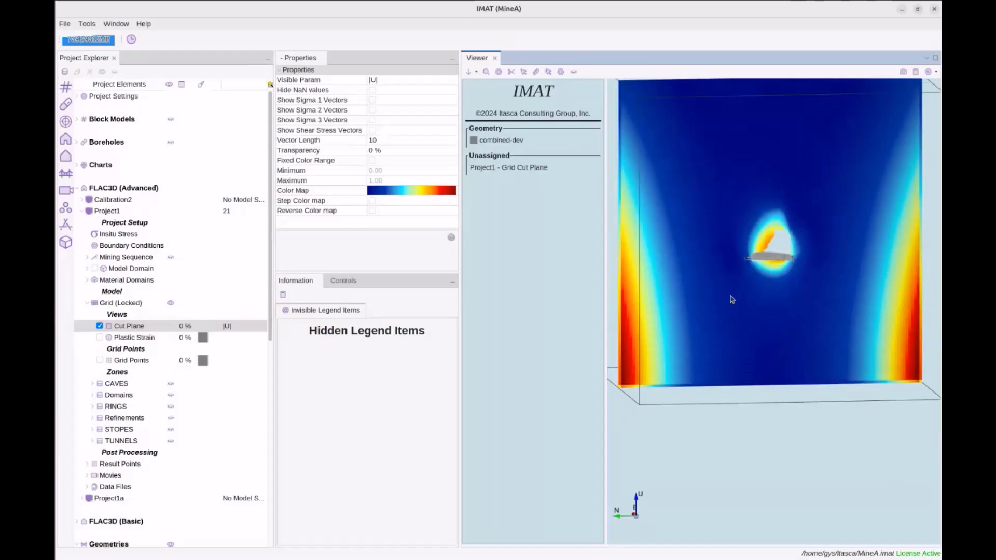
left_click_drag(740, 261, 737, 262)
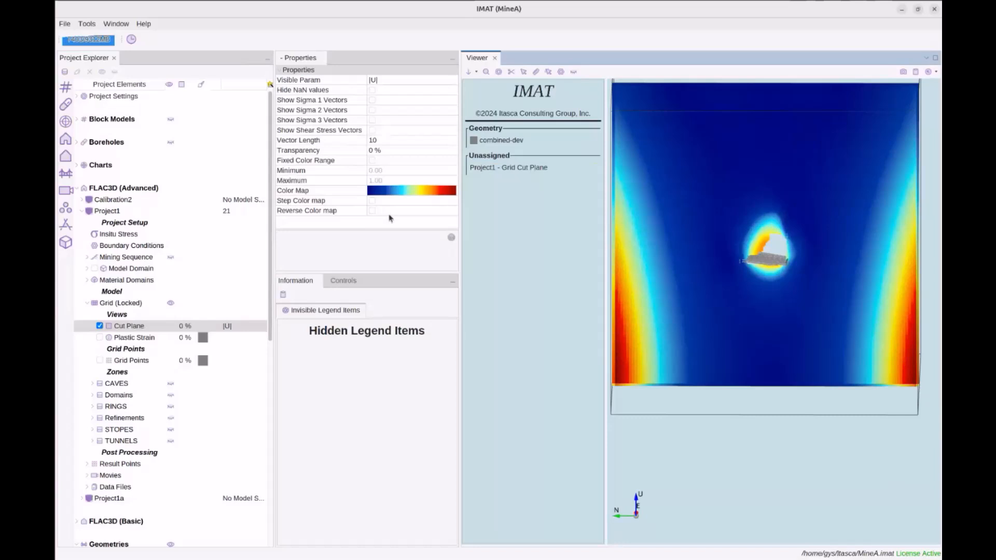
scroll(680, 241, "down", 4)
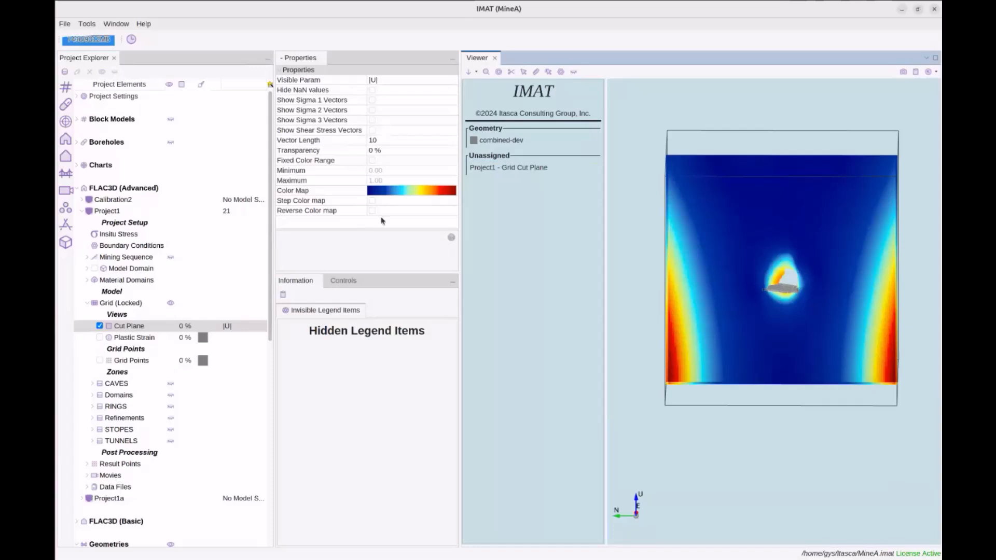
left_click(228, 212)
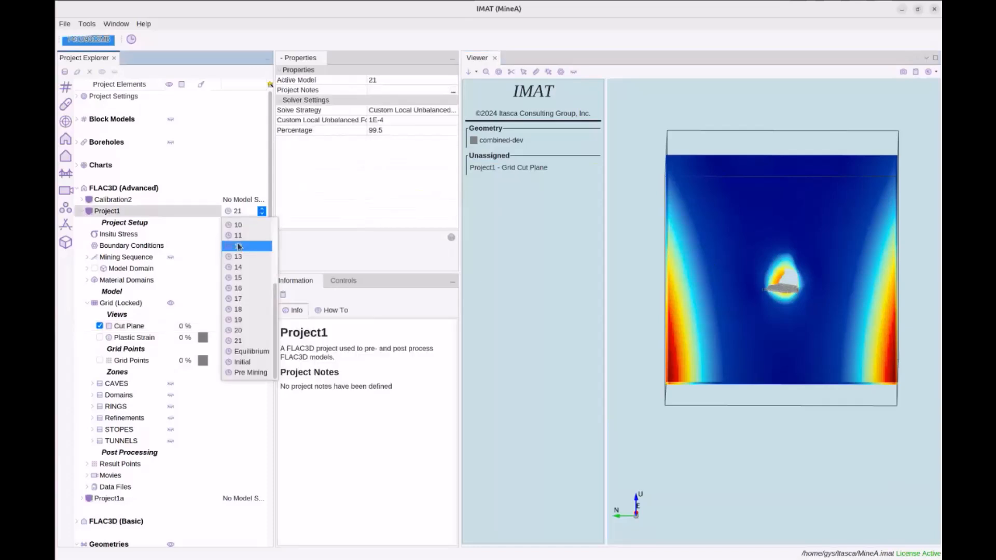
left_click(244, 277)
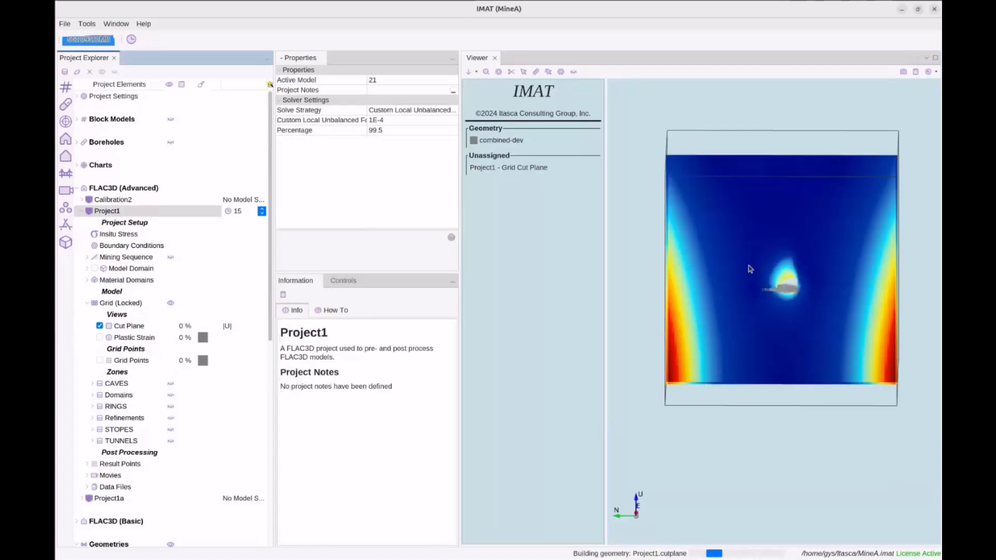
- Inspect model 15's |U| contours from several angles and read the description of Project1's Movies item
mouse_move(755, 262)
right_mouse_down()
mouse_move(612, 256)
mouse_move(618, 267)
mouse_move(768, 262)
right_mouse_up()
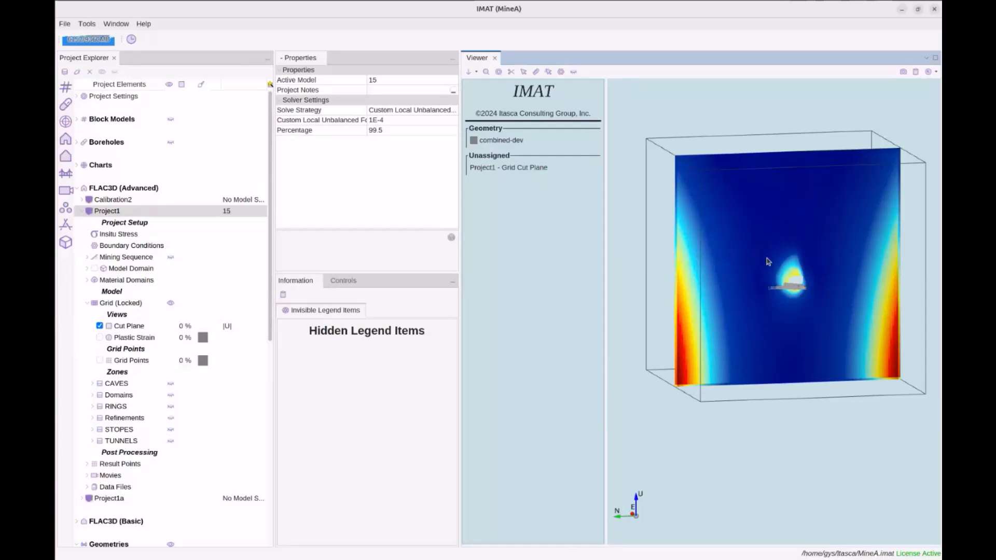
middle_click_drag(765, 252, 736, 255)
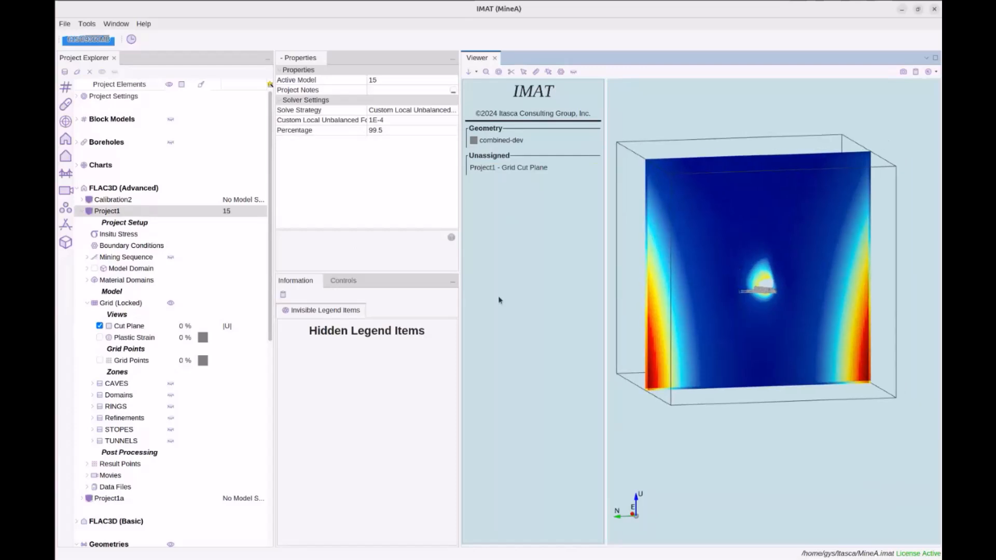
right_click_drag(645, 267, 652, 267)
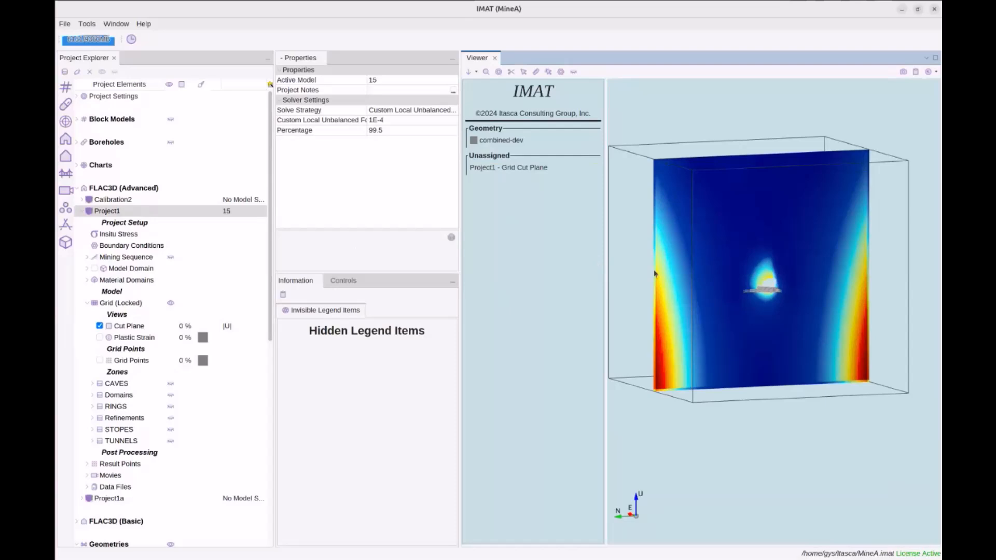
right_click_drag(654, 269, 653, 271)
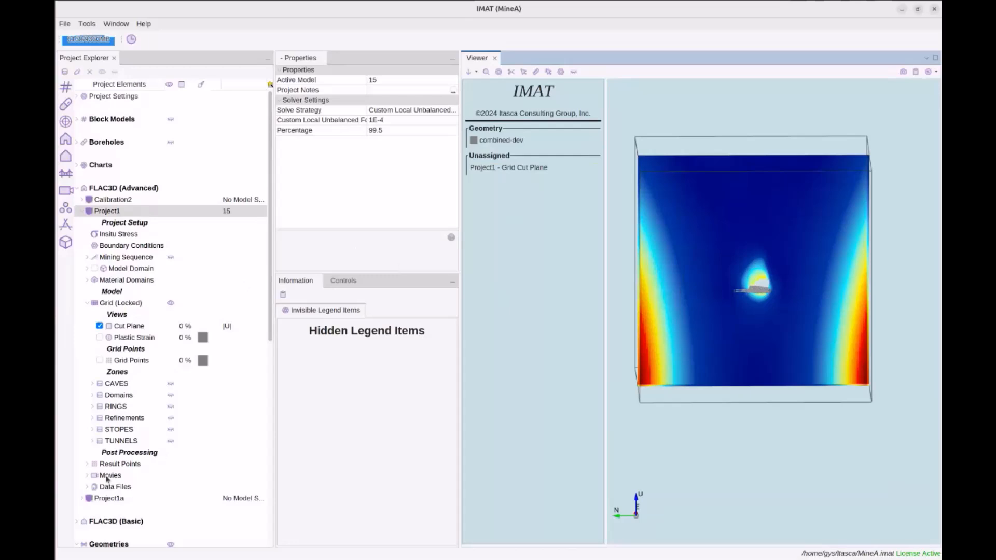
left_click(137, 473)
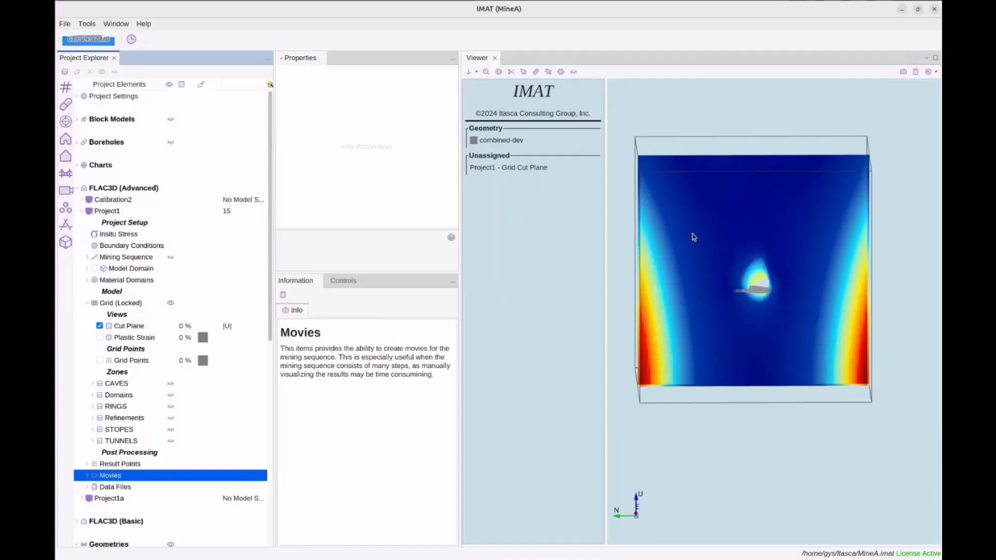
left_click(723, 274)
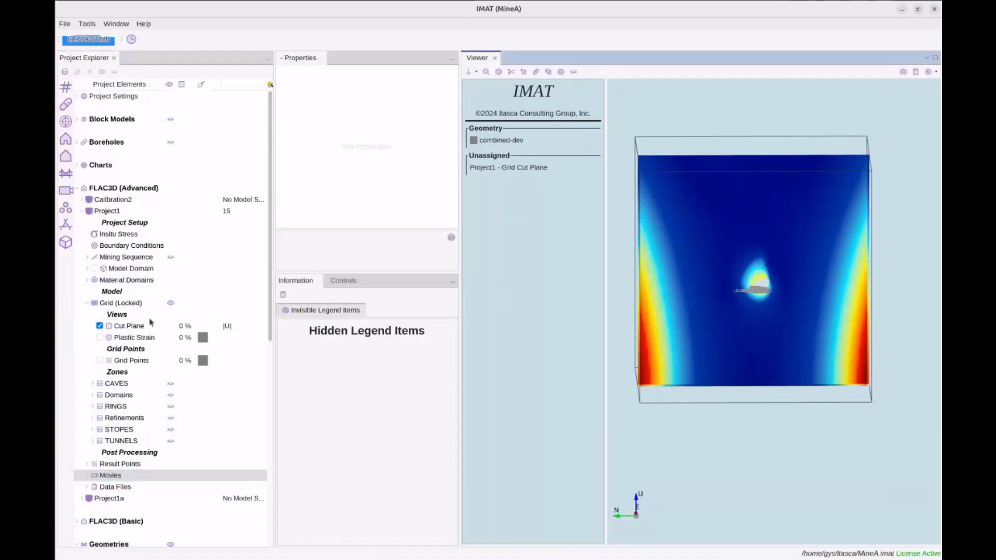
- Hide Project1's Cut Plane and view the remaining combined-dev tunnel geometry from an oblique angle
left_click(106, 328)
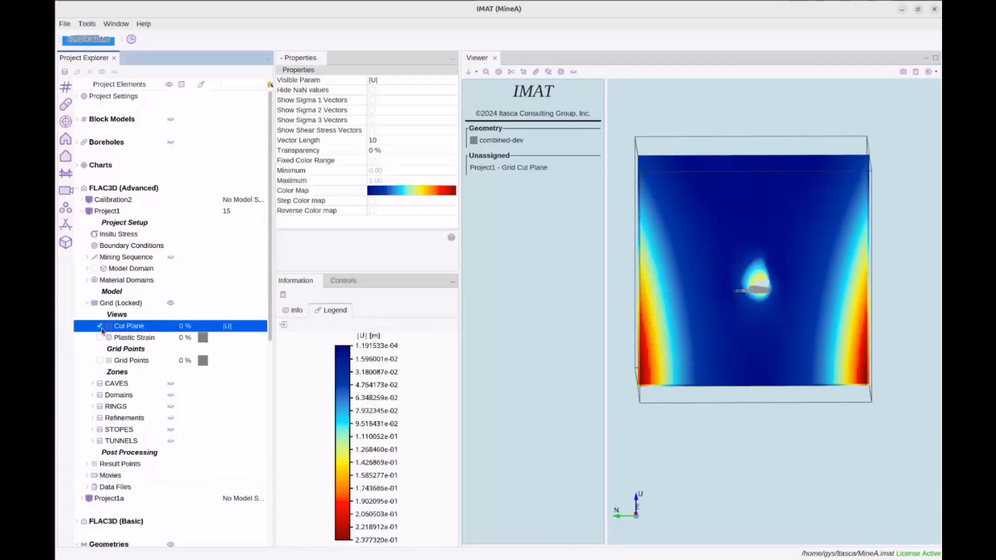
left_click(100, 327)
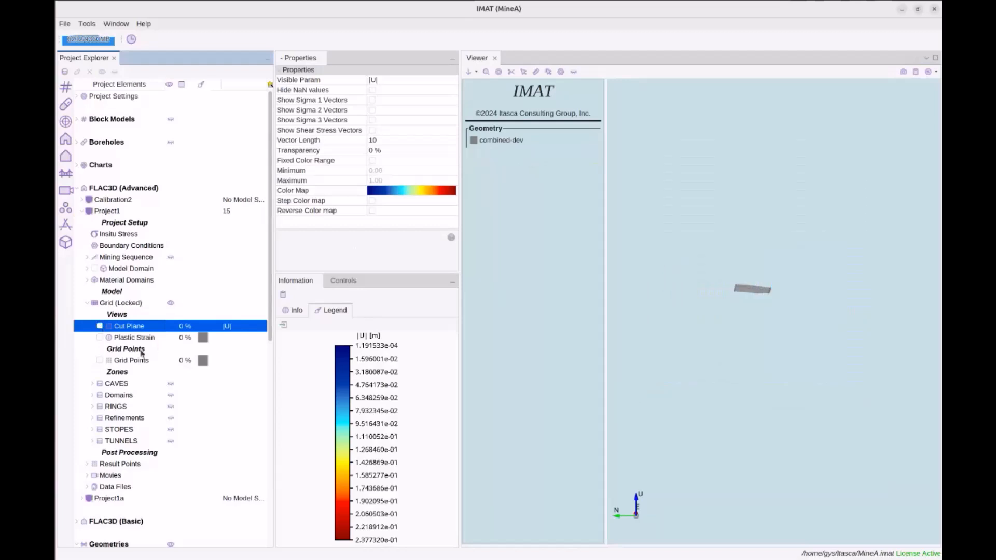
left_click_drag(716, 315, 648, 313)
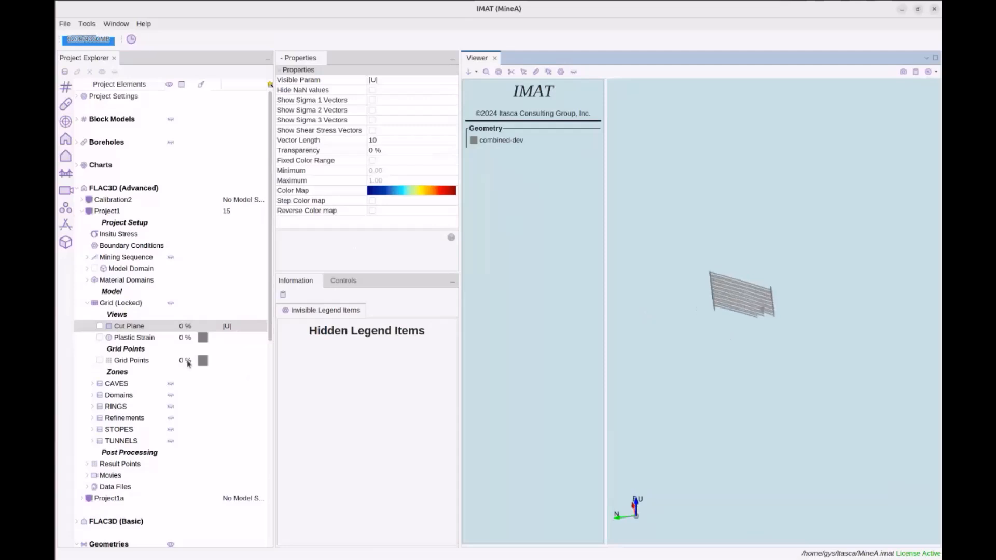
- Expand the Caves folder under Geometries and view the CAVE_21 wireframe's details and the tunnel layout
scroll(123, 389, "down", 4)
double_click(109, 423)
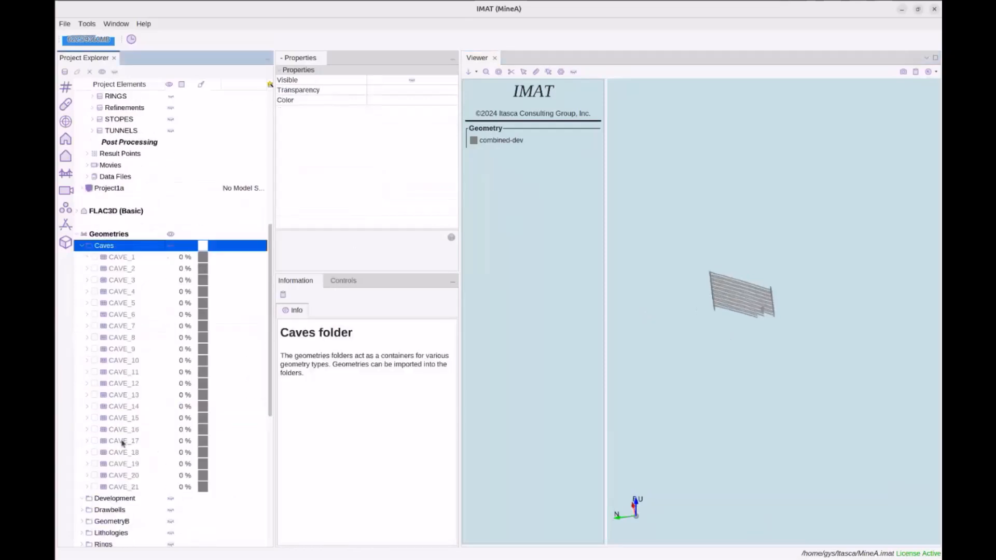
left_click(96, 420)
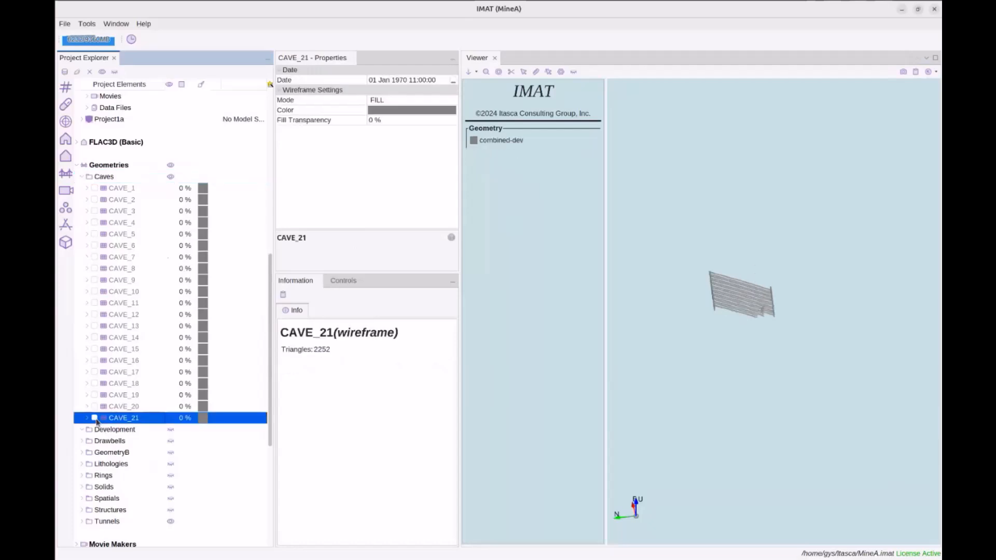
left_click_drag(630, 285, 656, 362)
middle_click_drag(690, 374, 688, 288)
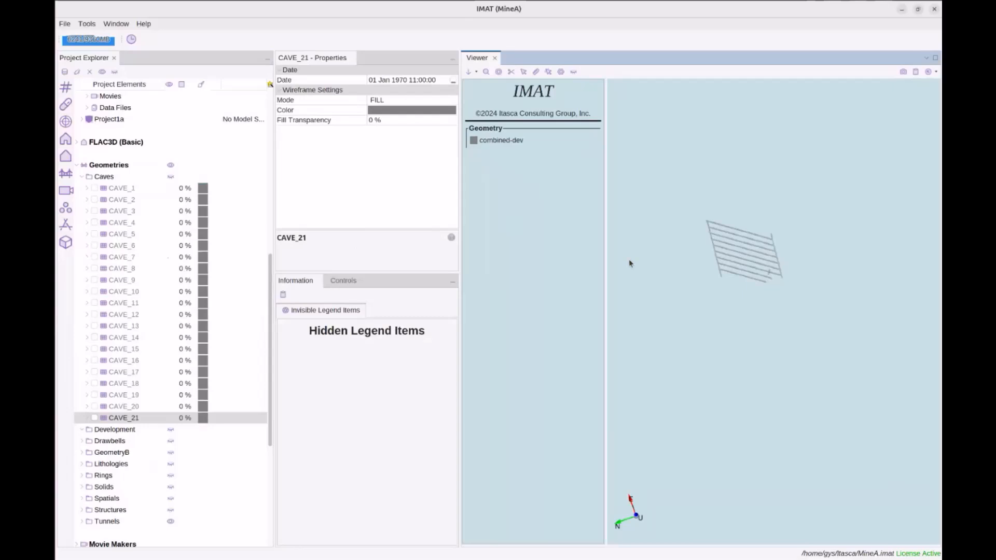
- Show the combined-dev tunnels in plan view with the whole layout framed and centred
left_click(468, 72)
scroll(830, 315, "up", 5)
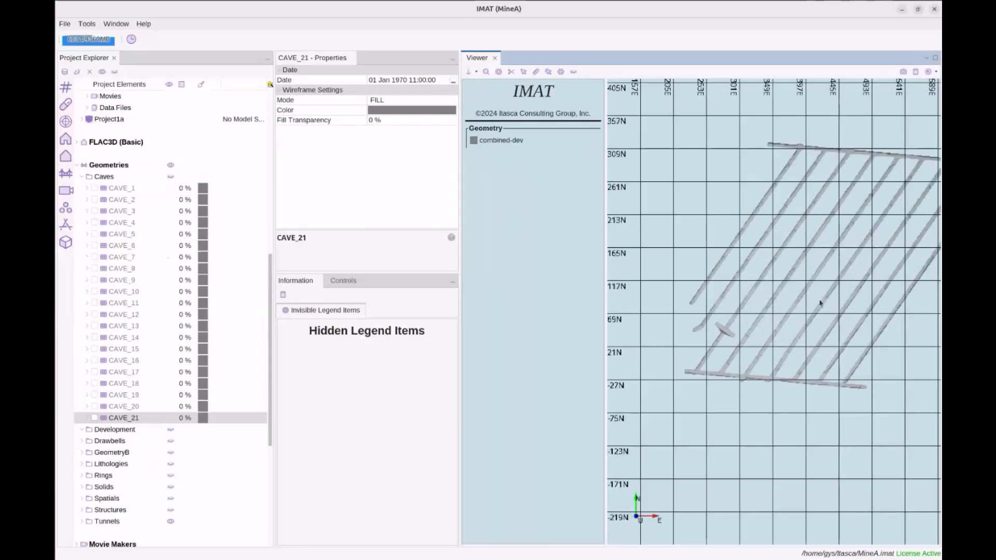
scroll(834, 274, "up", 1)
middle_click_drag(834, 274, 785, 306)
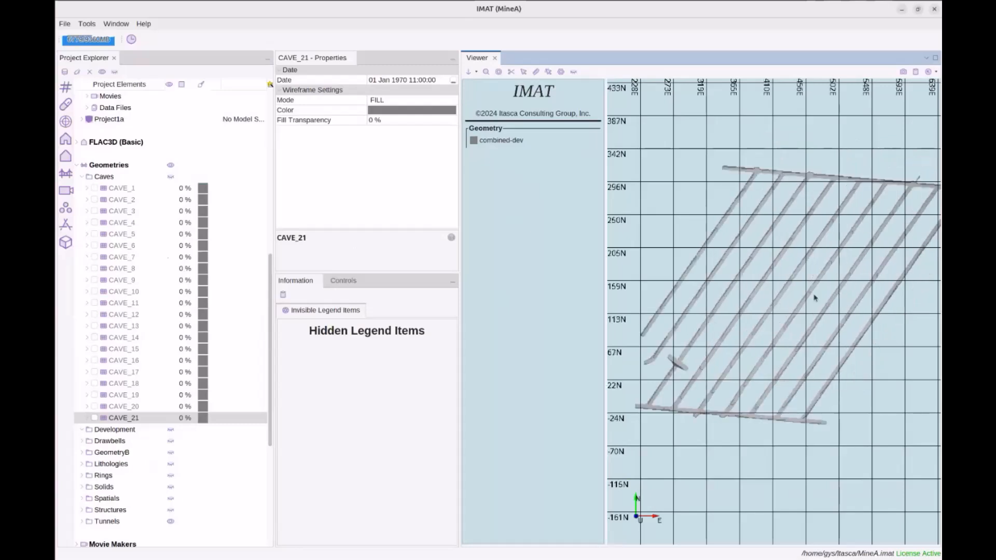
scroll(815, 297, "up", 1)
scroll(815, 297, "down", 1)
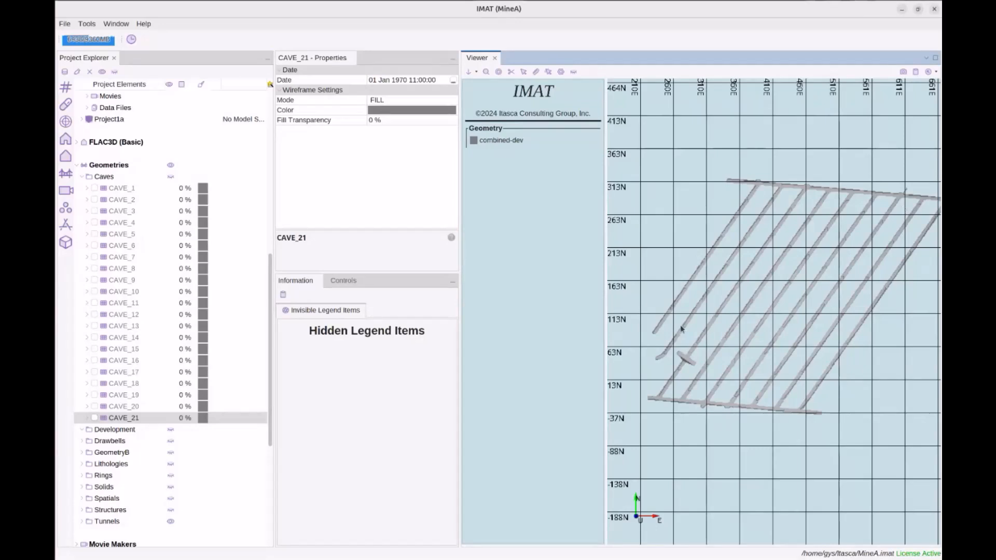
scroll(788, 347, "down", 1)
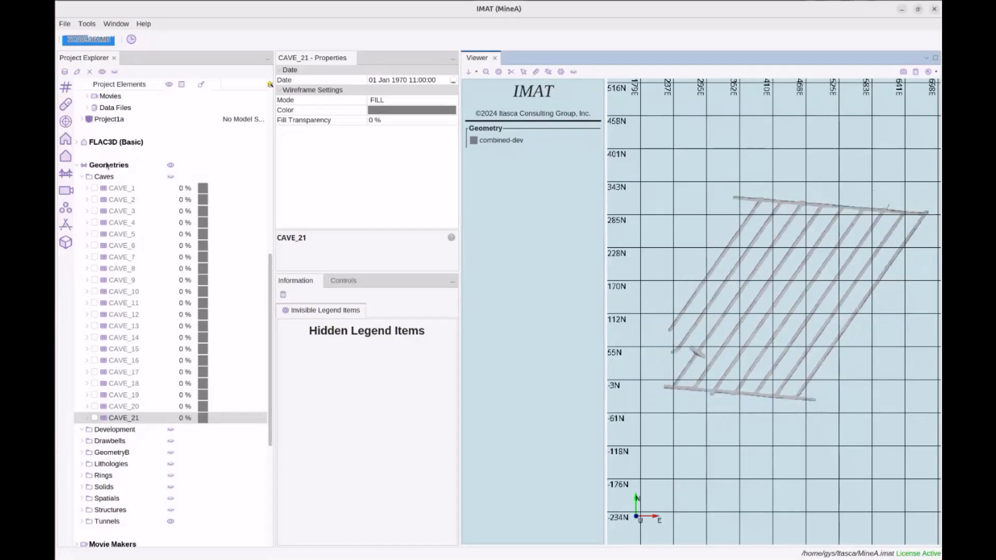
- Collapse the Caves folder and read the description of Project1's Result Points
left_click(82, 178)
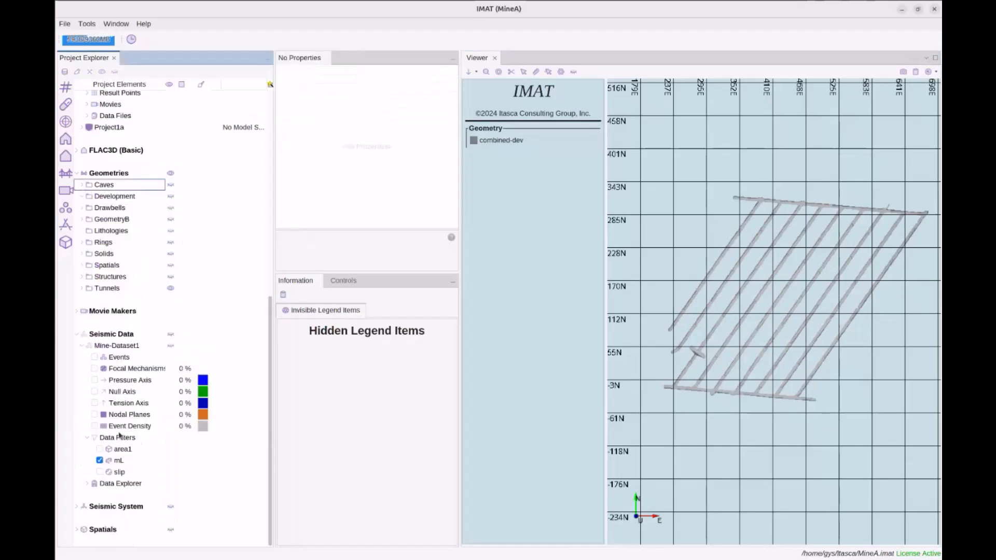
scroll(111, 251, "up", 5)
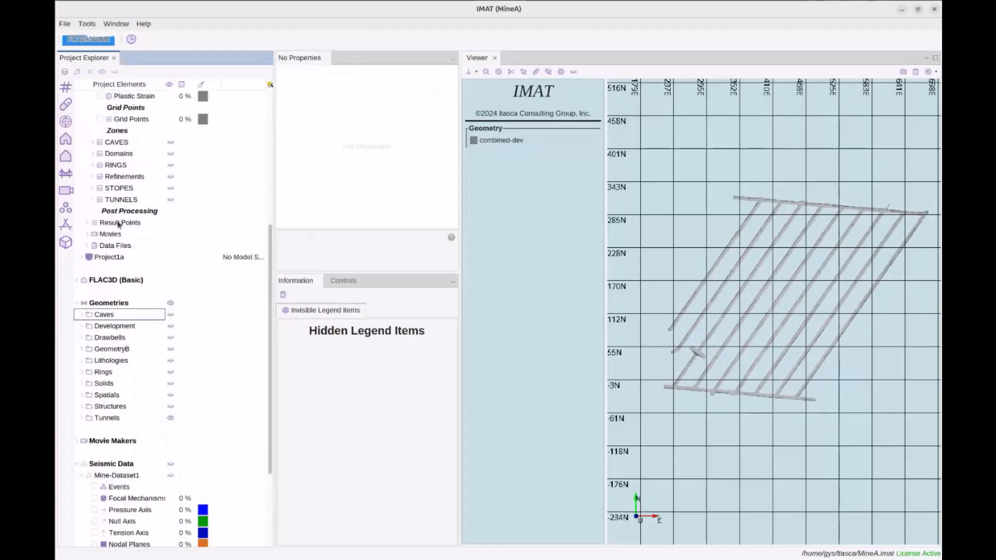
left_click(144, 224)
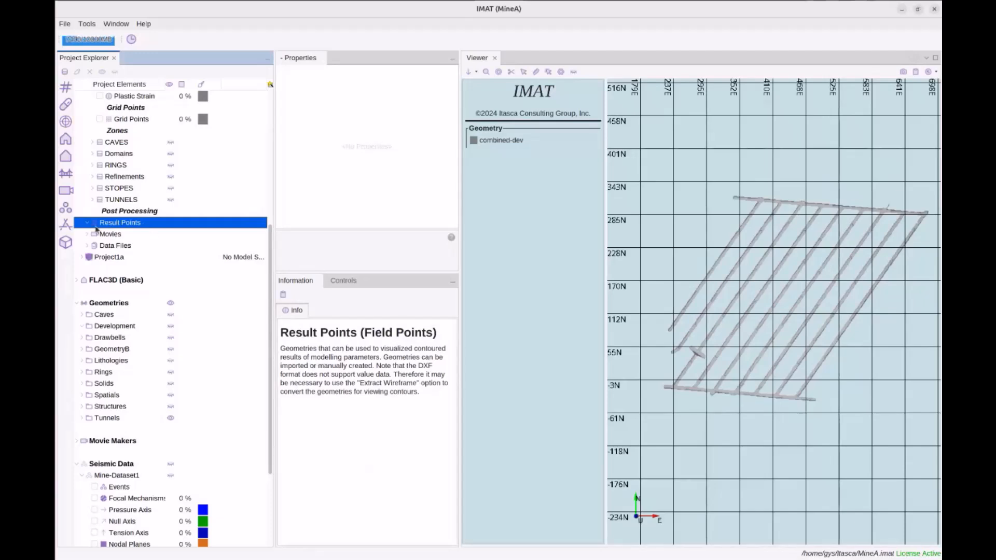
- Start a new geometry under Project1's Result Points and name it pillars
right_click(130, 225)
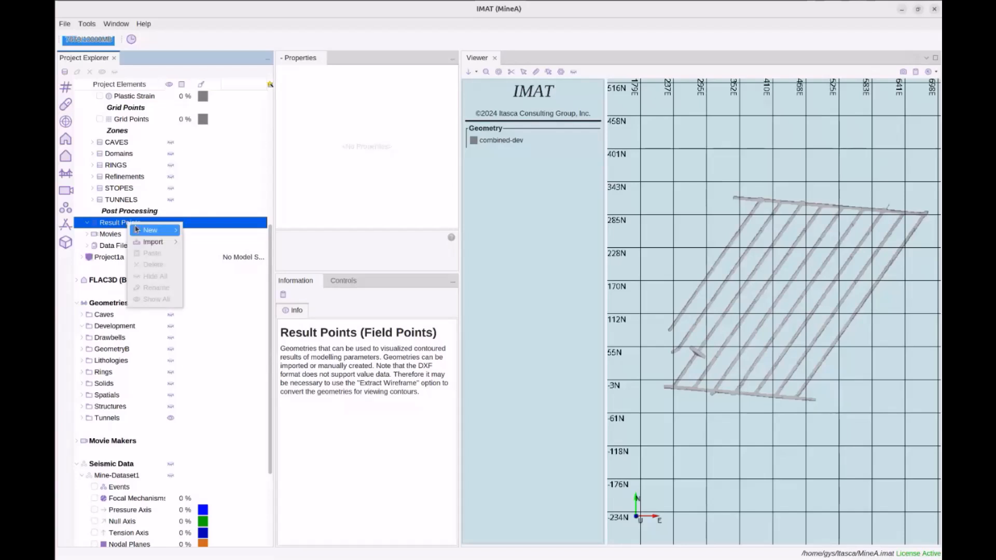
mouse_move(153, 231)
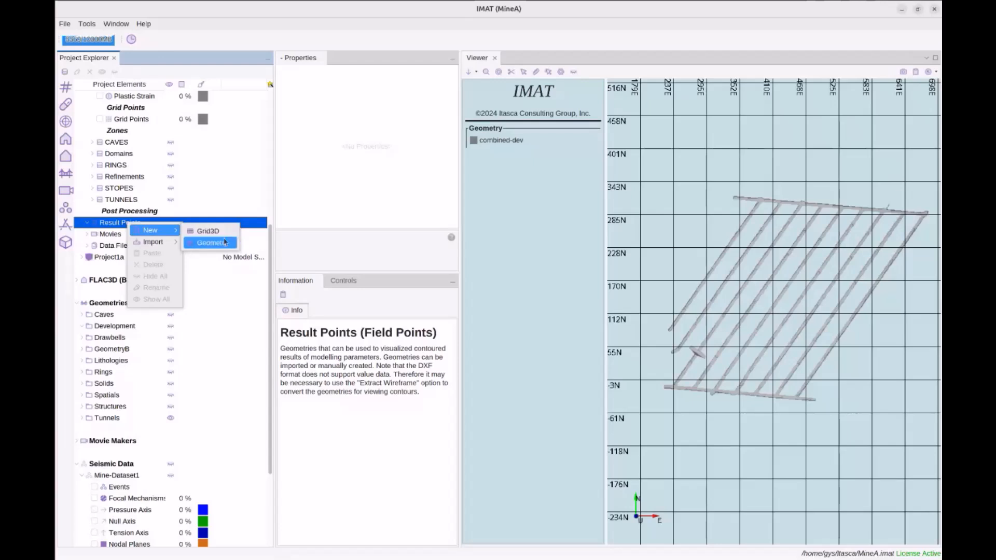
left_click(214, 242)
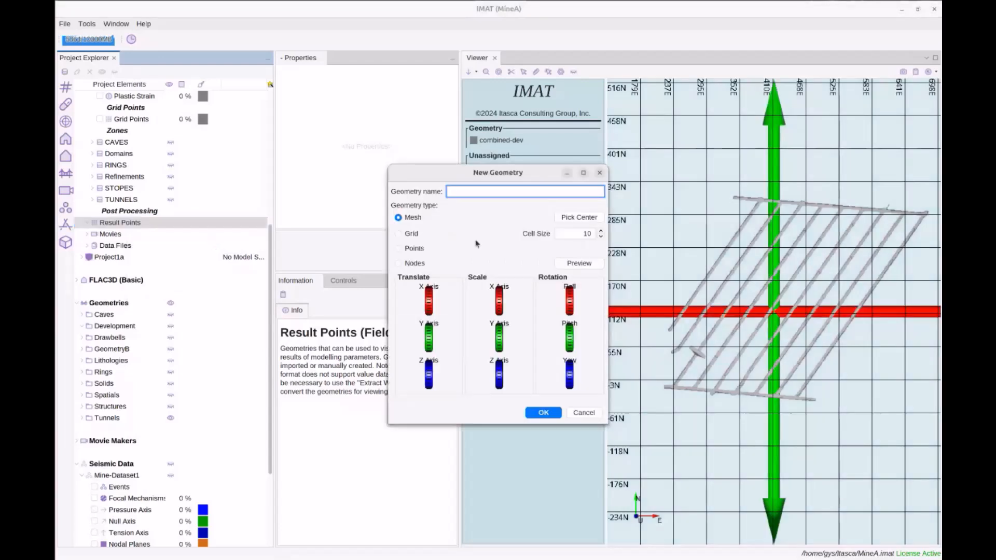
left_click_drag(461, 176, 308, 179)
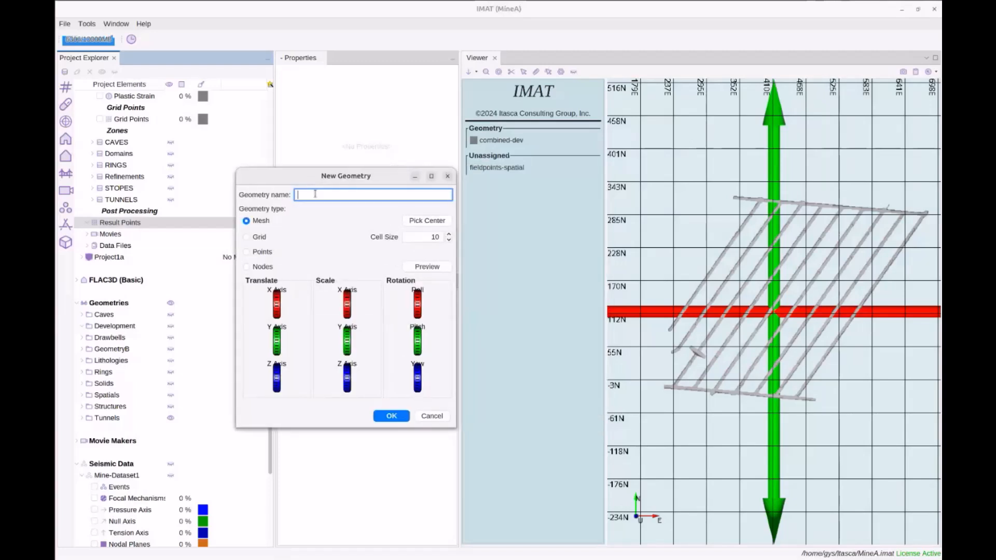
type("pillars")
- Pick the pillars drawing plane's centre on the combined-dev tunnels
left_click_drag(673, 289, 772, 273)
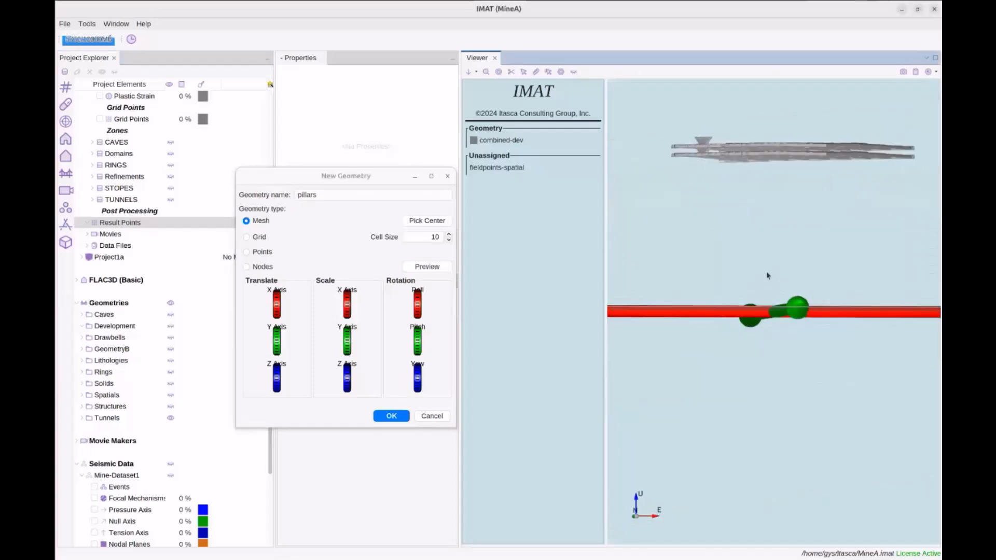
left_click(440, 220)
left_click(772, 149)
left_click_drag(772, 149, 765, 260)
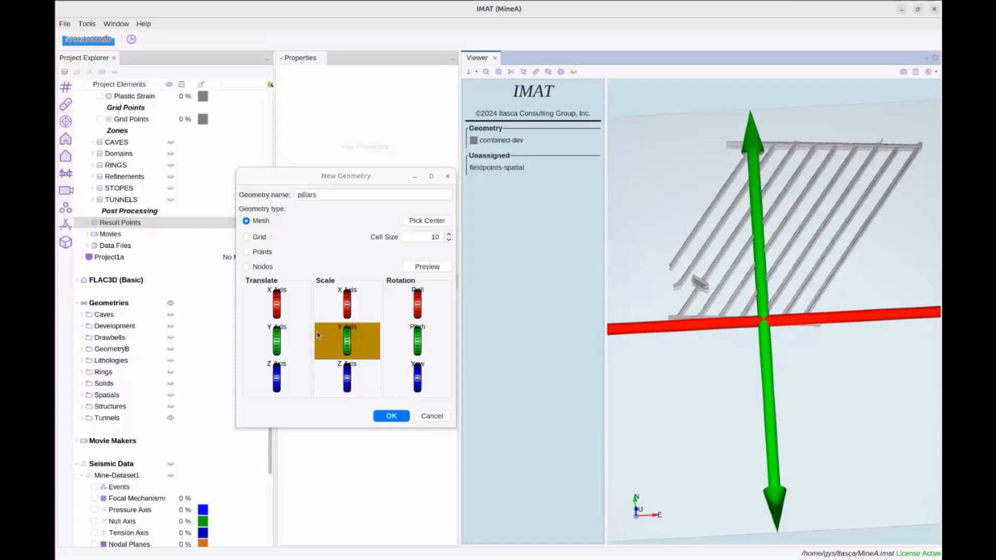
- Translate the drawing plane along Y to the middle of the tunnels and slightly down along Z to their level
scroll(299, 335, "up", 5)
scroll(298, 335, "up", 10)
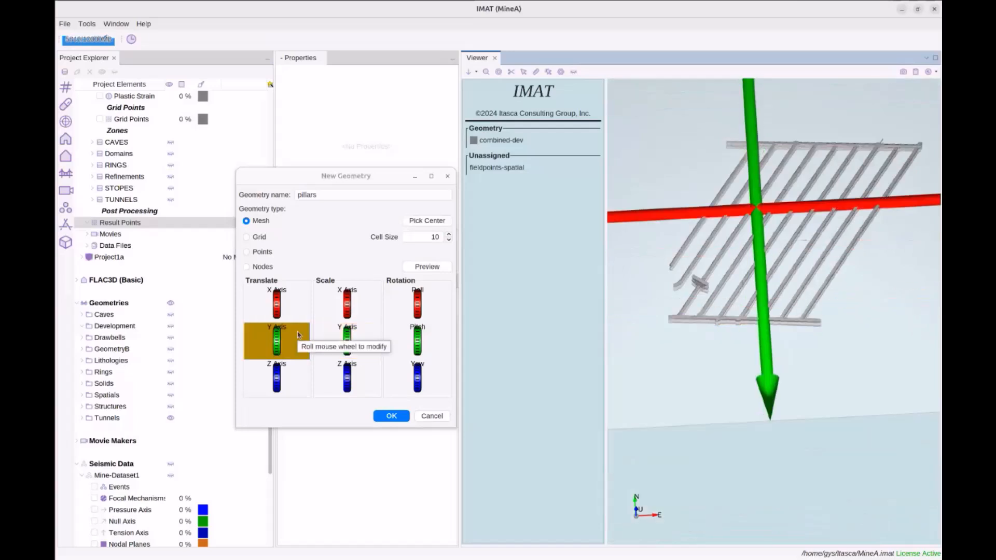
left_click_drag(715, 343, 717, 280)
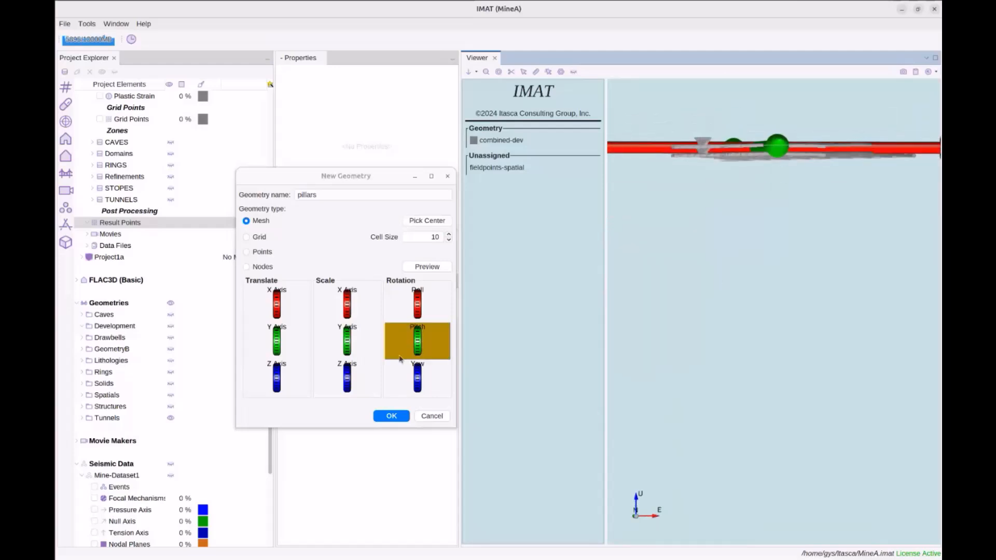
scroll(288, 377, "up", 3)
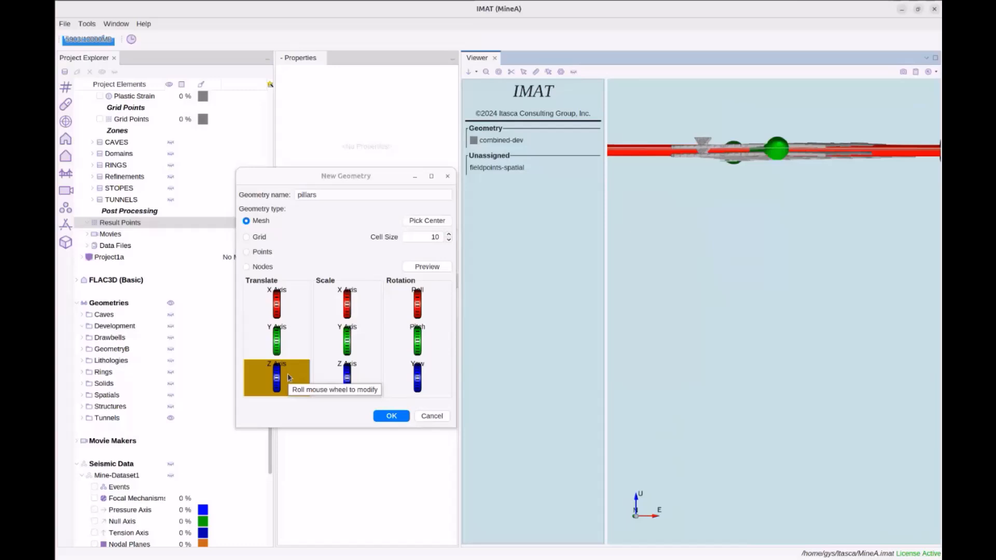
left_click_drag(719, 283, 726, 345)
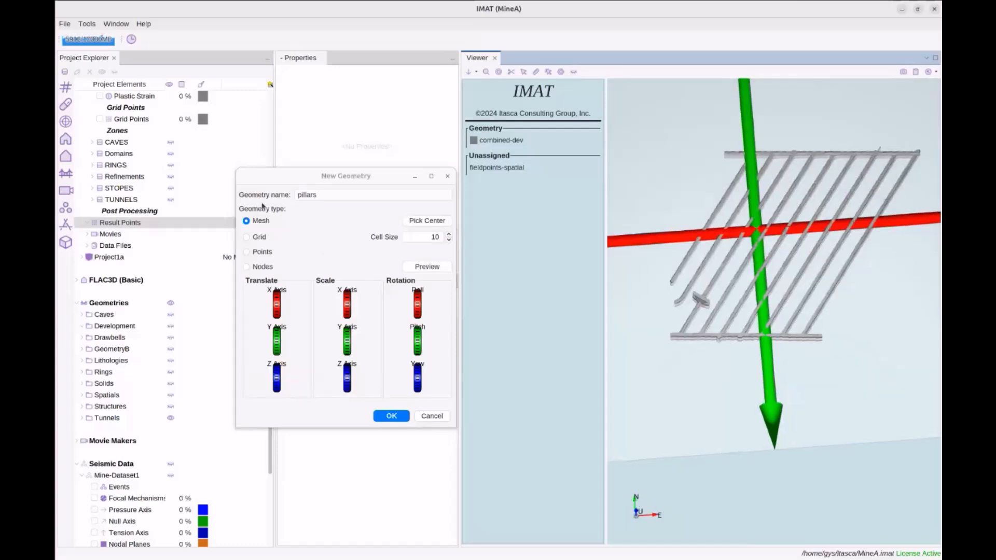
- Enlarge the New Geometry dialog, try the Grid geometry type on the plane, and switch back to Mesh
left_click_drag(456, 429, 491, 488)
scroll(696, 377, "down", 2)
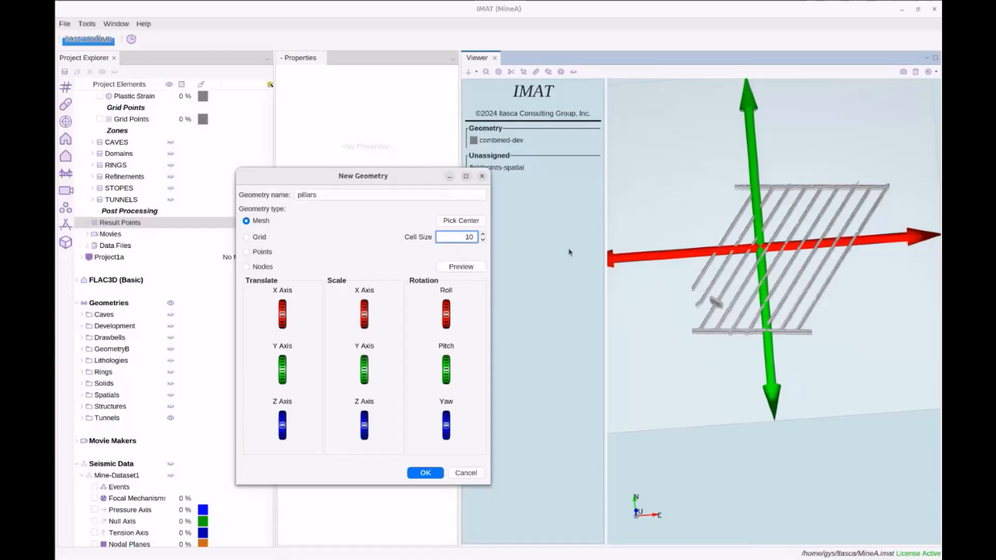
left_click(259, 238)
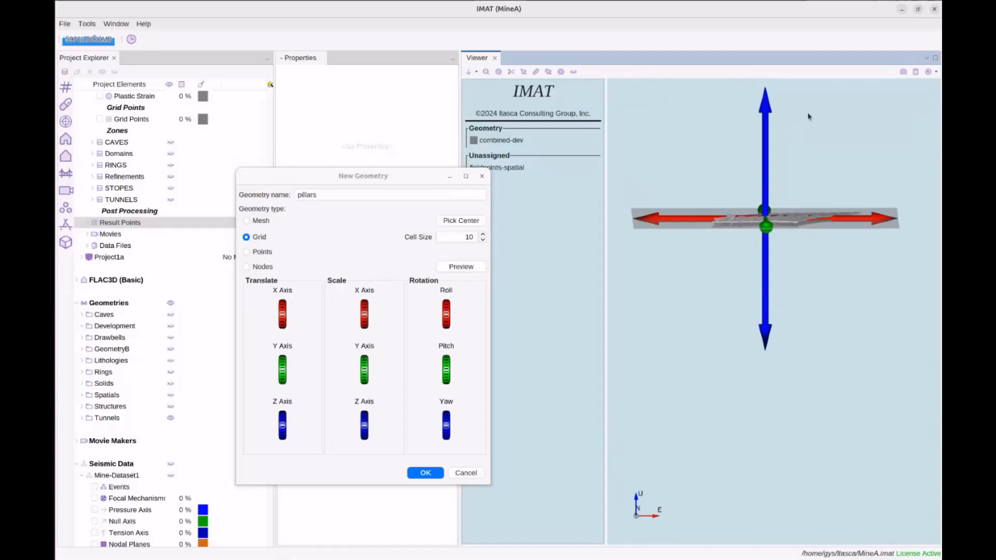
mouse_move(712, 264)
left_mouse_down()
mouse_move(731, 363)
mouse_move(725, 265)
left_mouse_up()
left_click(246, 237)
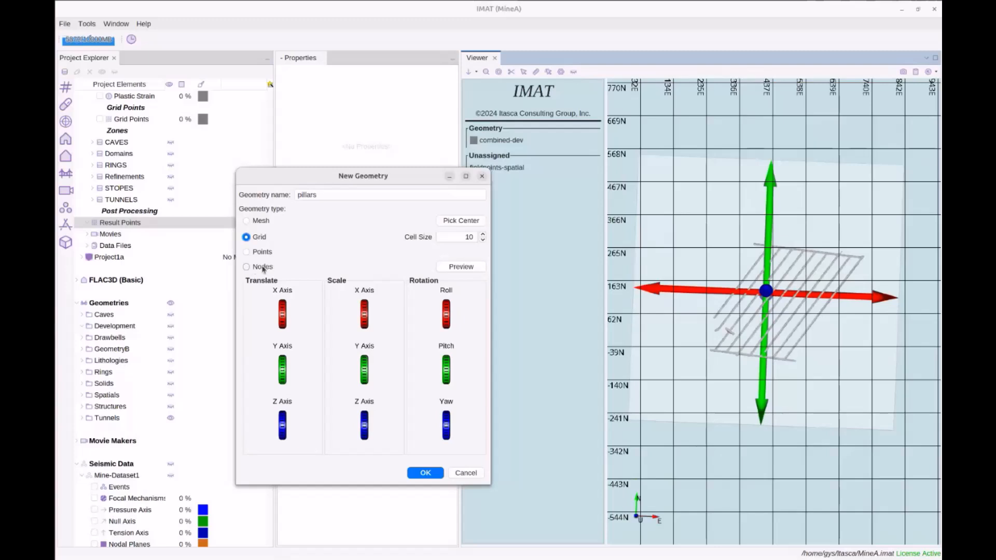
left_click(266, 222)
- Outline the combined-dev tunnel area on the plane with six corner points around its perimeter
left_click_drag(679, 300, 739, 327)
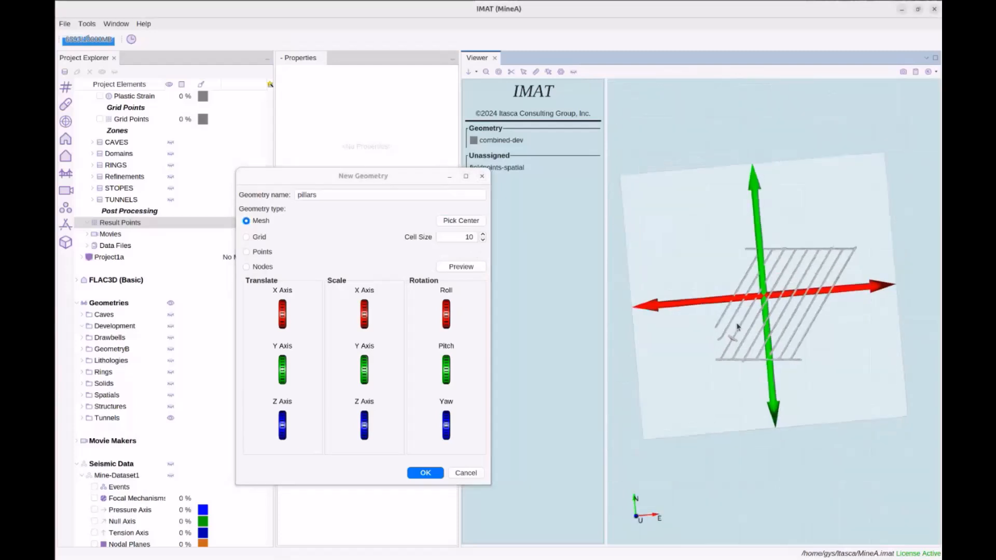
left_click(751, 253)
left_click(698, 354)
left_click(713, 361)
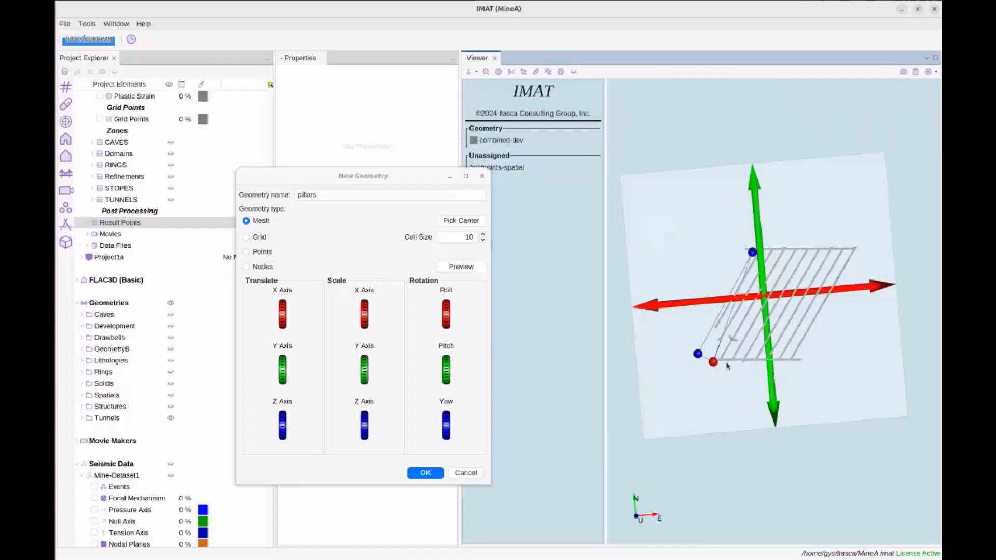
left_click(798, 362)
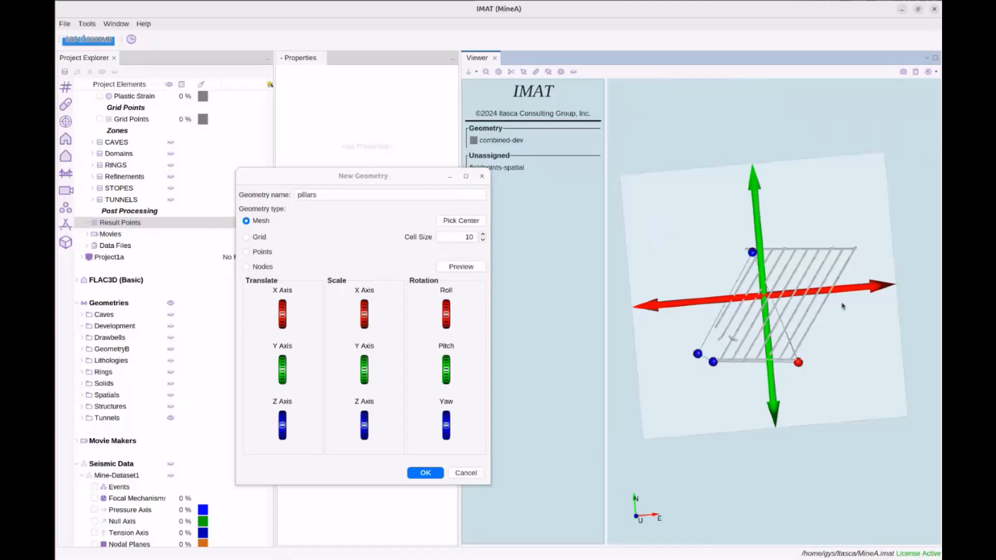
left_click(857, 248)
left_click(753, 242)
- Set the mesh cell size to 2, preview the mesh over the tunnels, and create the pillars geometry
left_click(483, 237)
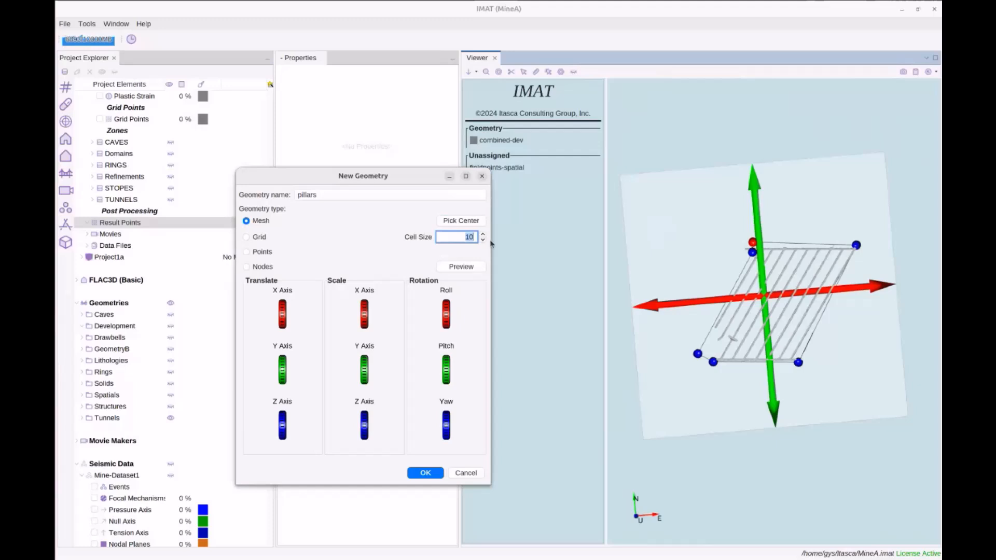
type("2")
left_click(473, 267)
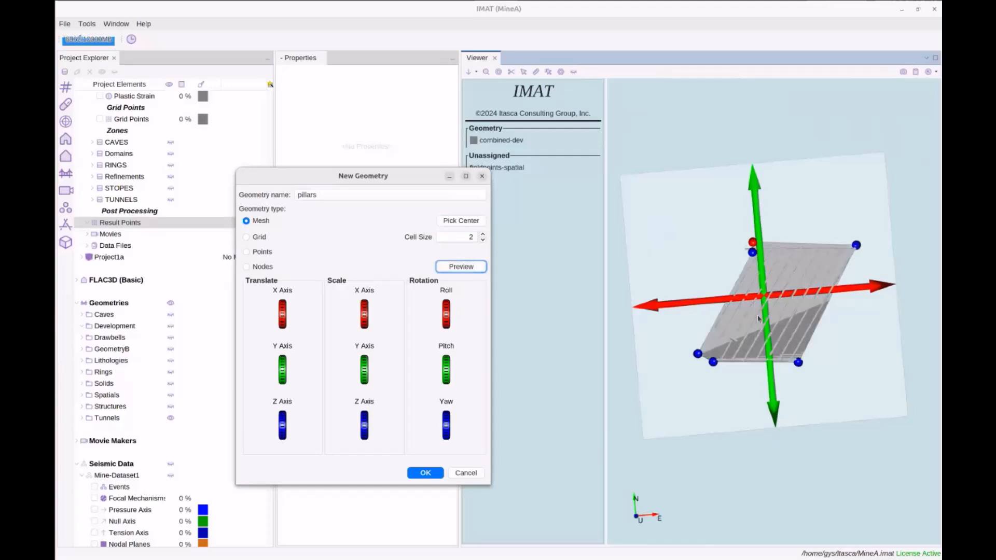
scroll(771, 300, "up", 5)
left_click_drag(771, 300, 764, 331)
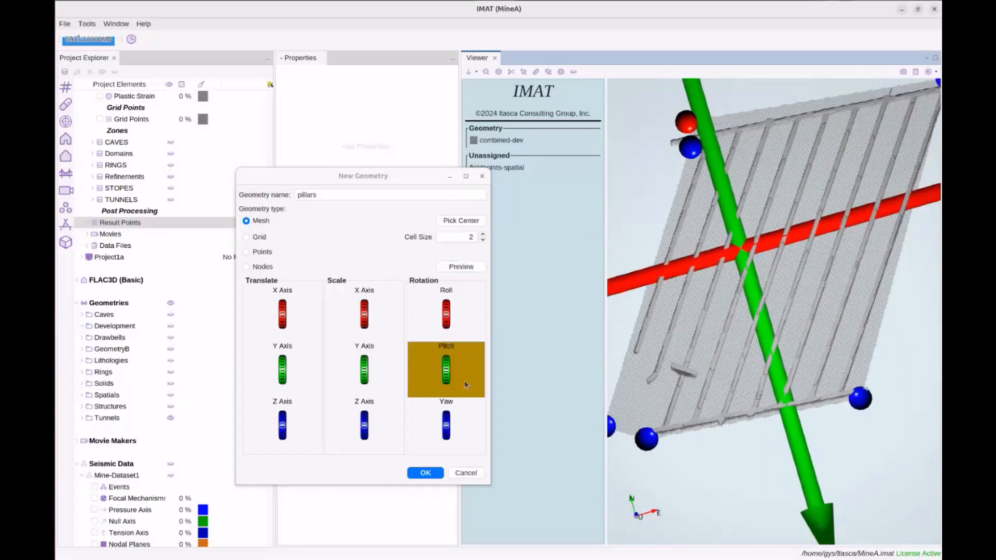
left_click(437, 474)
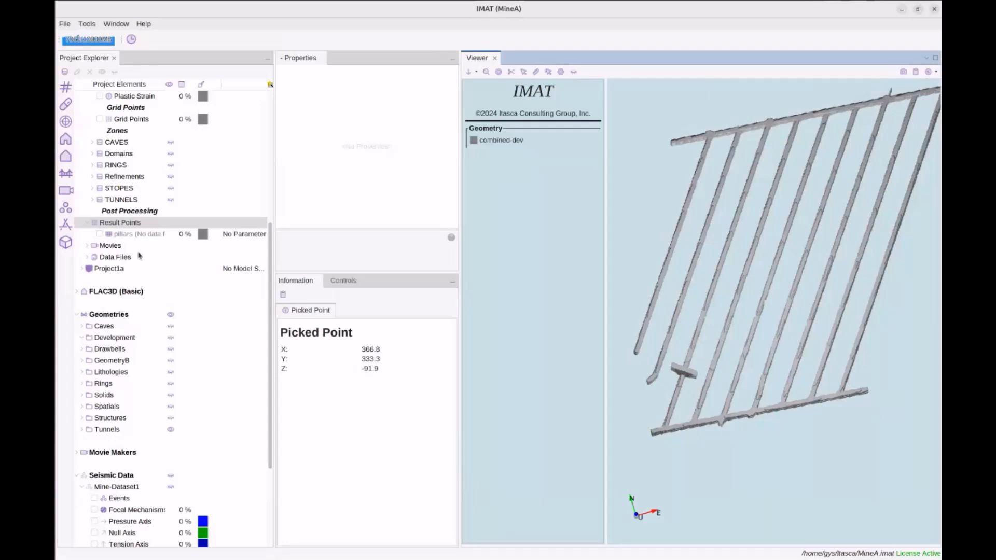
- Toggle the visibility of pillars and widen the Project Elements column to read its full label
left_click(138, 235)
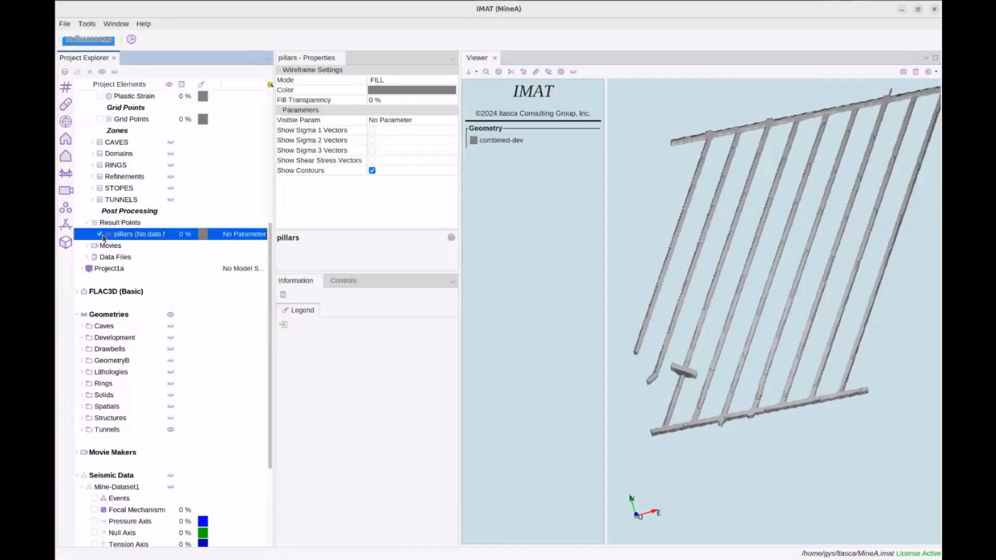
left_click(101, 235)
left_click(101, 234)
scroll(633, 216, "down", 3)
left_click_drag(165, 87, 206, 87)
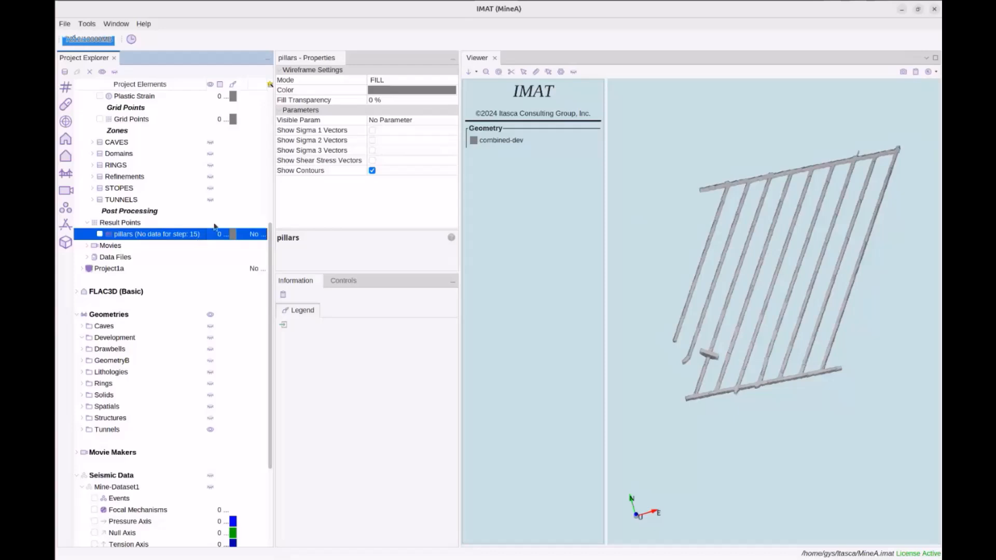
- Open the result calculation for pillars under Result Points and look through the list of mining steps to solve
scroll(211, 228, "up", 5)
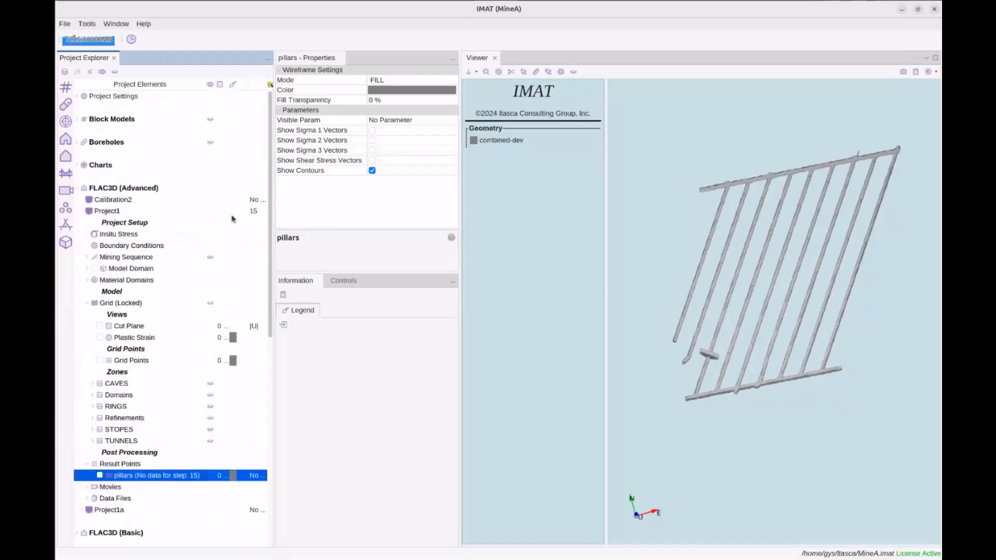
scroll(197, 333, "down", 1)
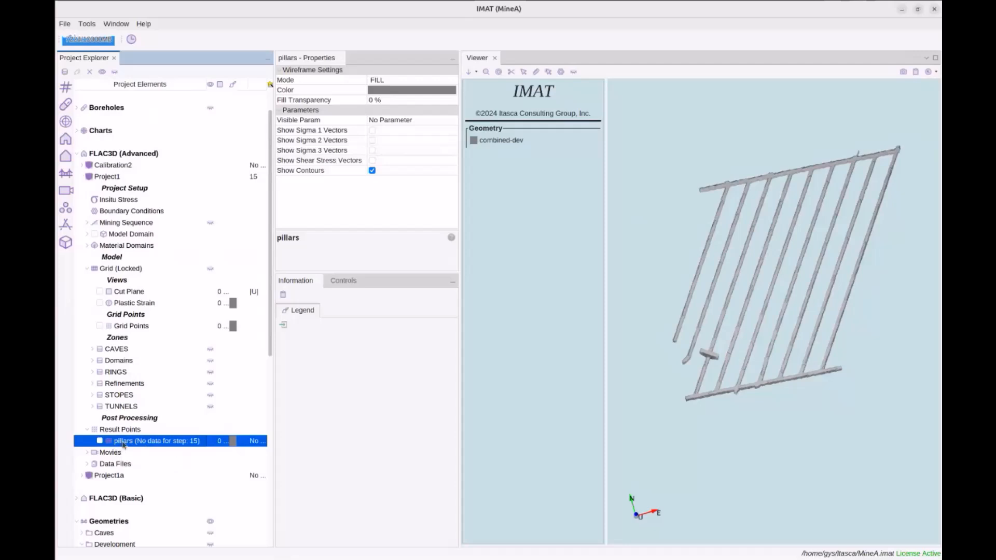
right_click(123, 445)
left_click(168, 457)
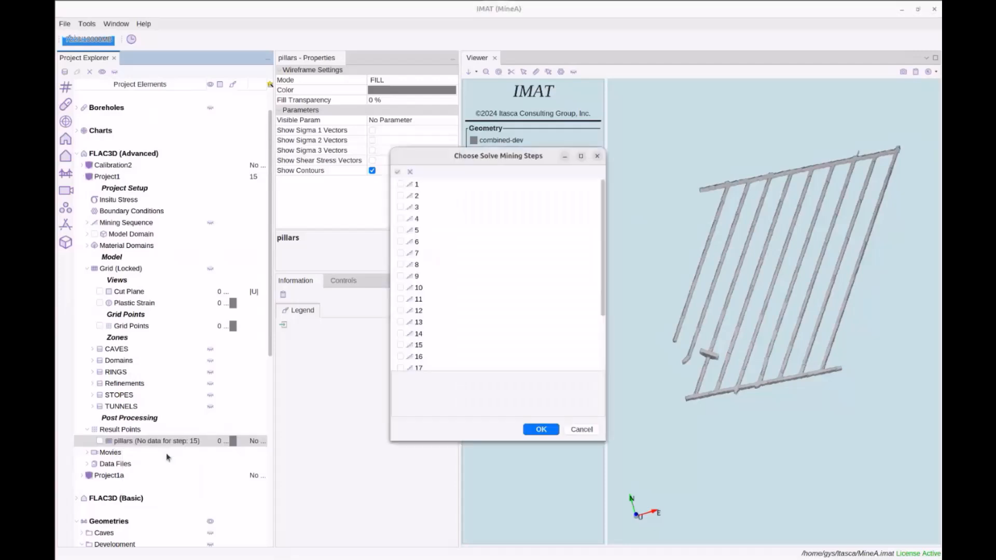
scroll(425, 285, "down", 2)
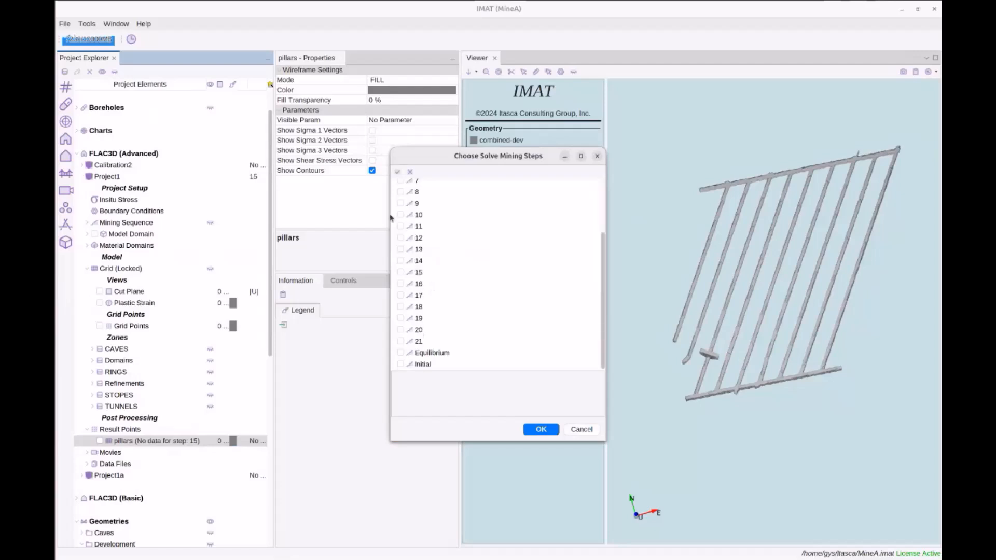
scroll(444, 249, "up", 2)
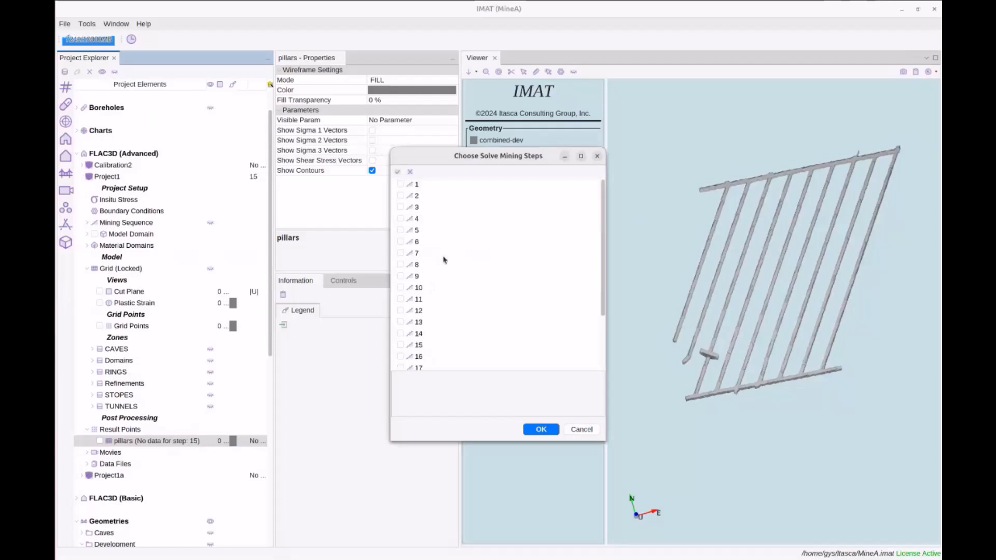
scroll(443, 259, "down", 2)
scroll(443, 260, "up", 2)
- Calculate the pillars results for all numbered mining steps up to 21, leaving out Equilibrium and Initial
left_click(398, 172)
scroll(420, 267, "down", 2)
left_click(401, 354)
left_click(402, 364)
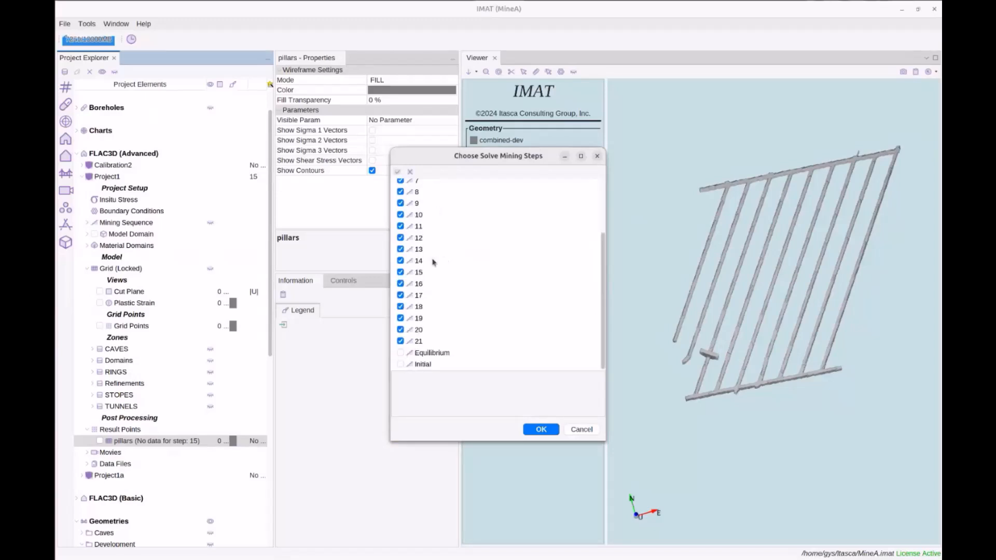
left_click(540, 430)
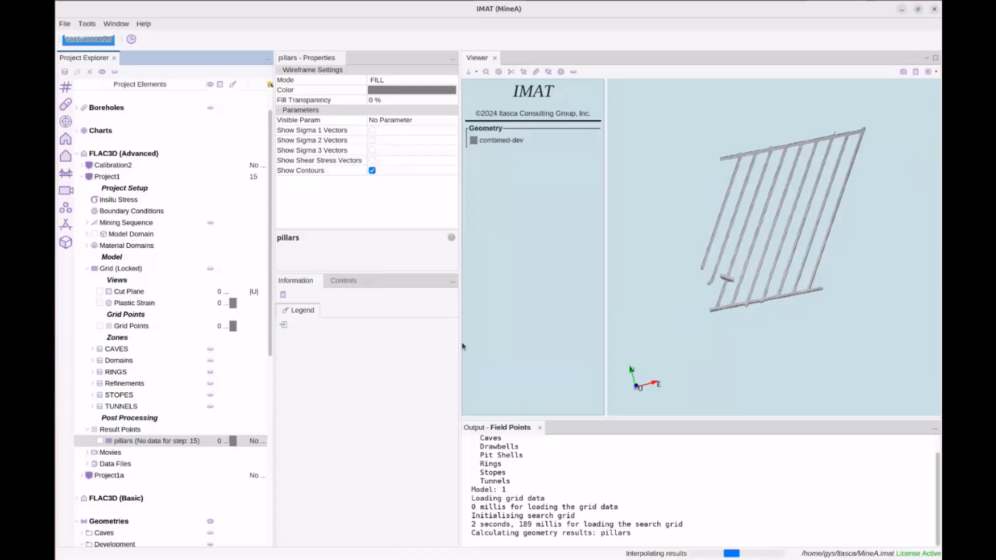
- Widen the viewer, start another geometry under Project1's Result Points, and centre its plane on the combined-dev tunnels
left_click_drag(460, 344, 428, 343)
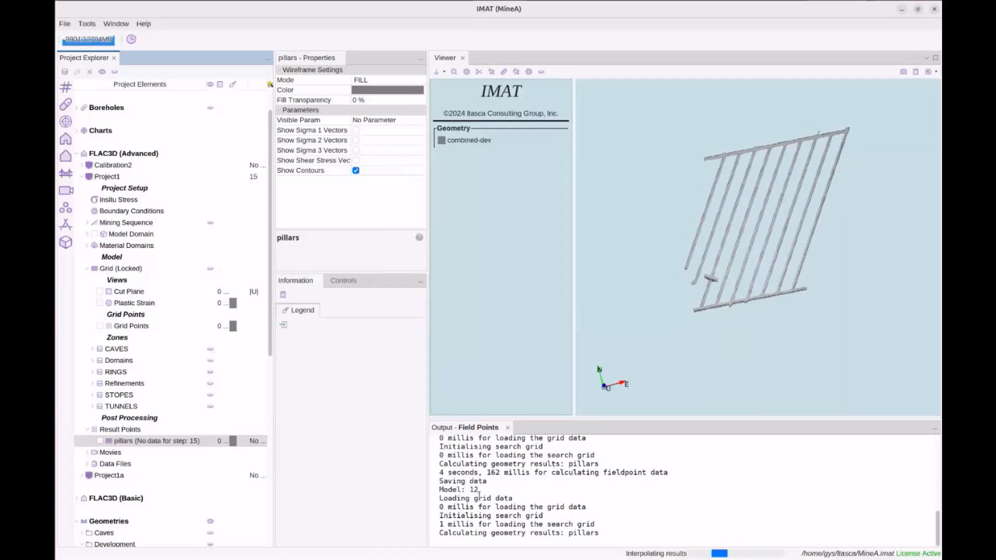
left_click(681, 324)
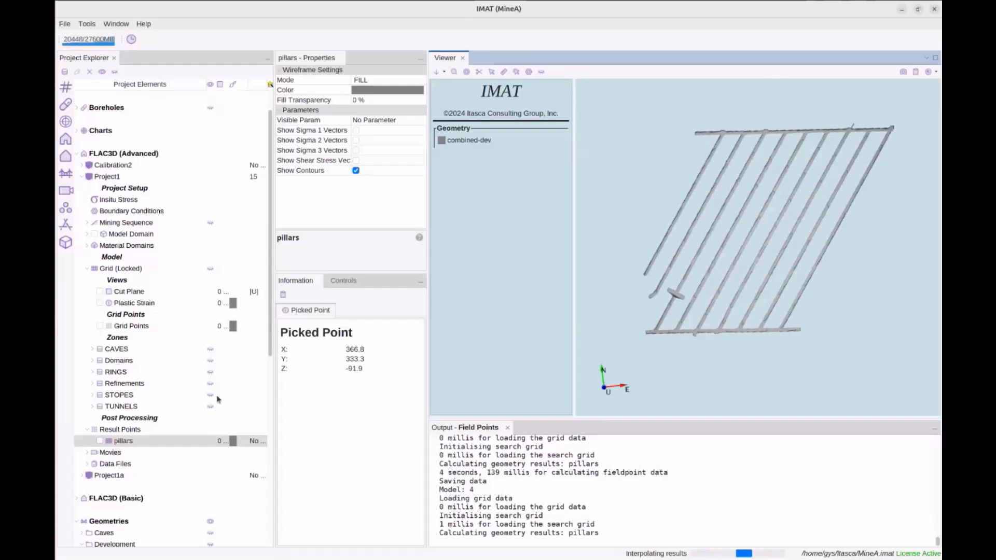
left_click(129, 429)
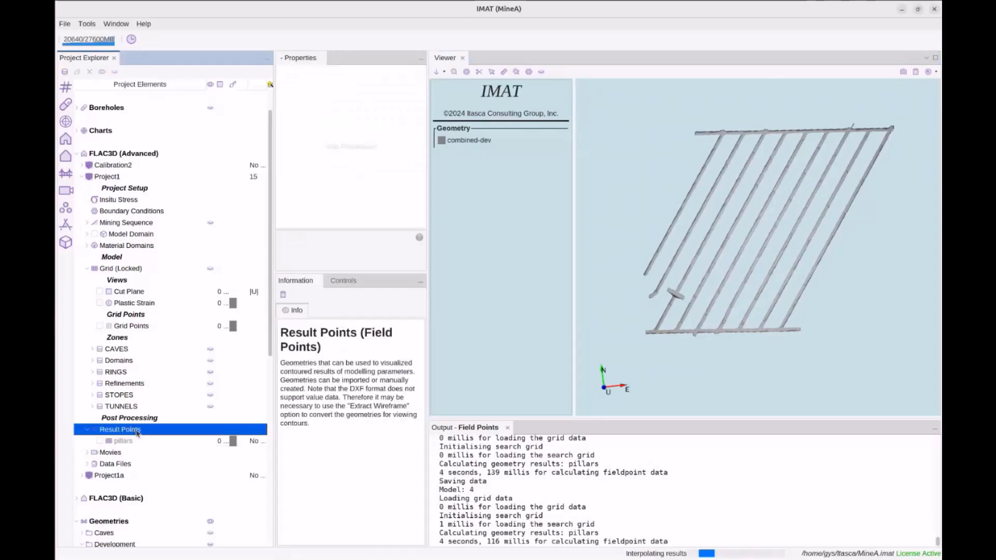
right_click(137, 431)
mouse_move(161, 440)
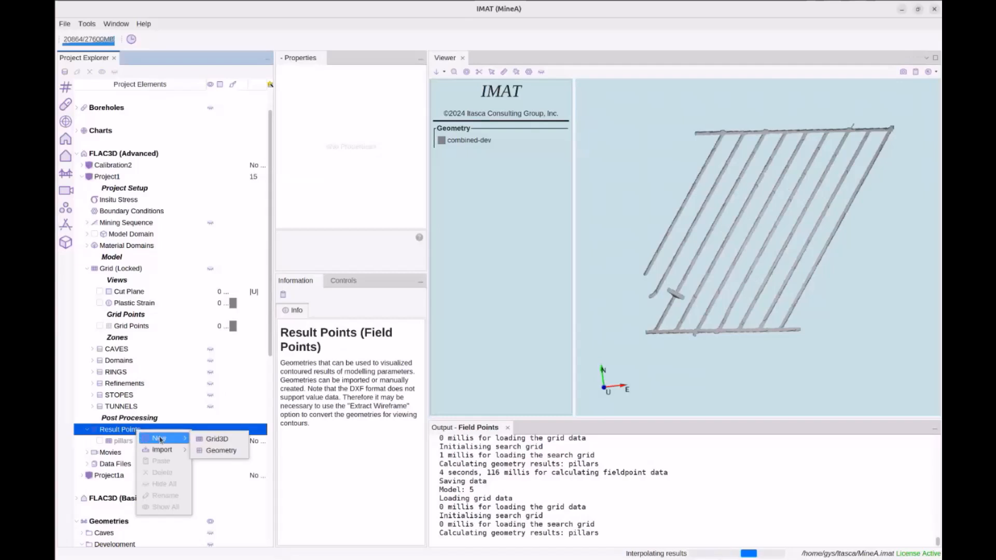
left_click(220, 450)
left_click_drag(746, 323, 753, 253)
scroll(754, 257, "down", 1)
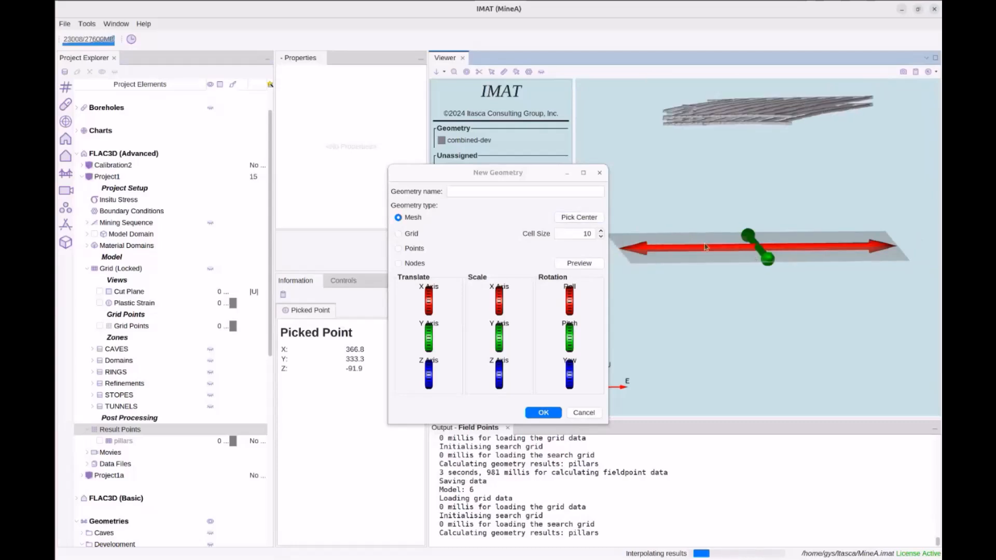
left_click(579, 217)
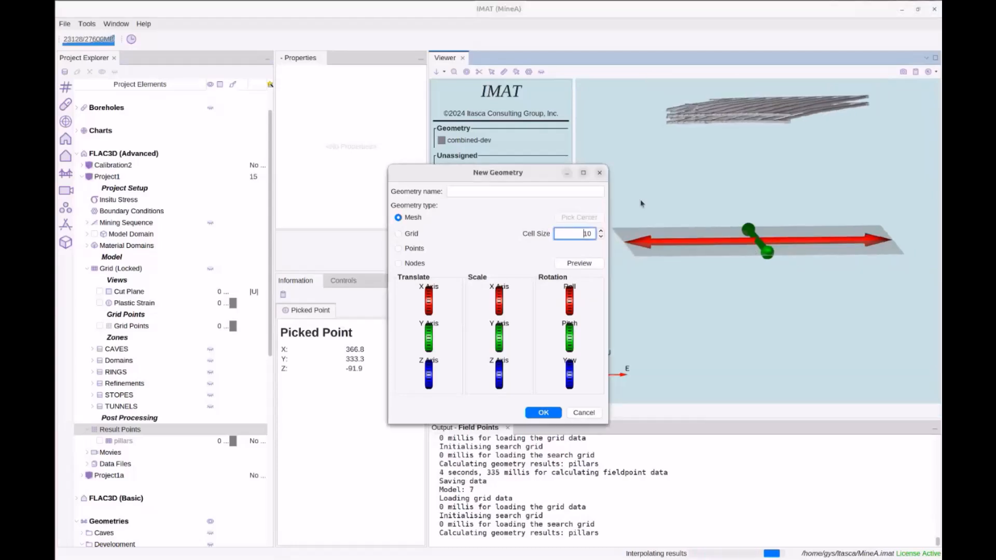
left_click(735, 119)
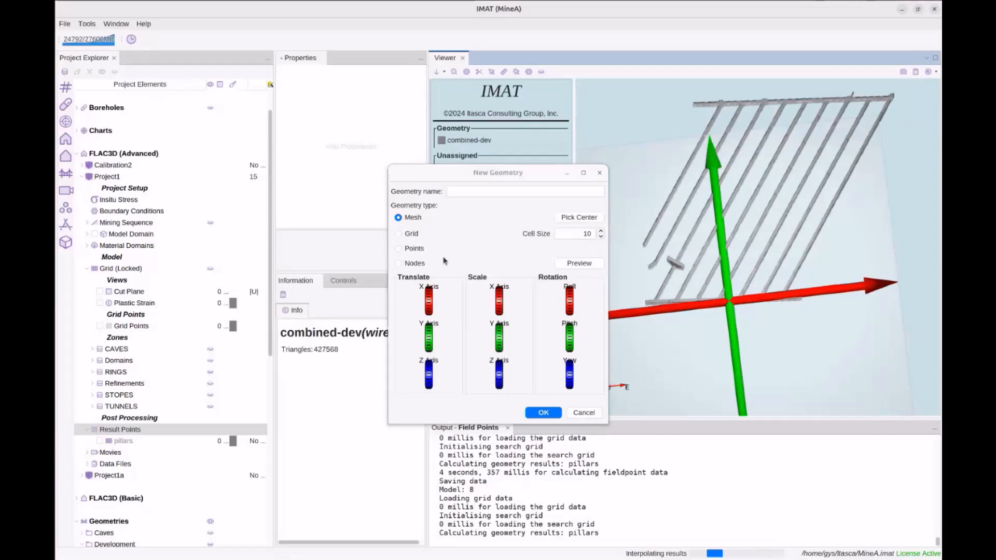
- Create the geometry as type Nodes, named crusher, with a single node placed on the plane among the tunnels
left_click(399, 263)
left_click(481, 191)
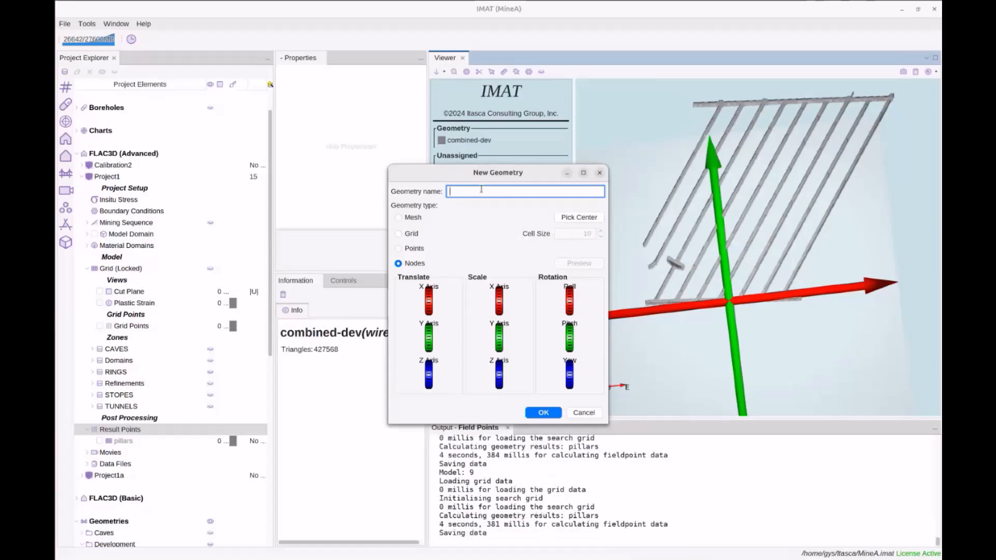
type("crusher")
left_click(703, 235)
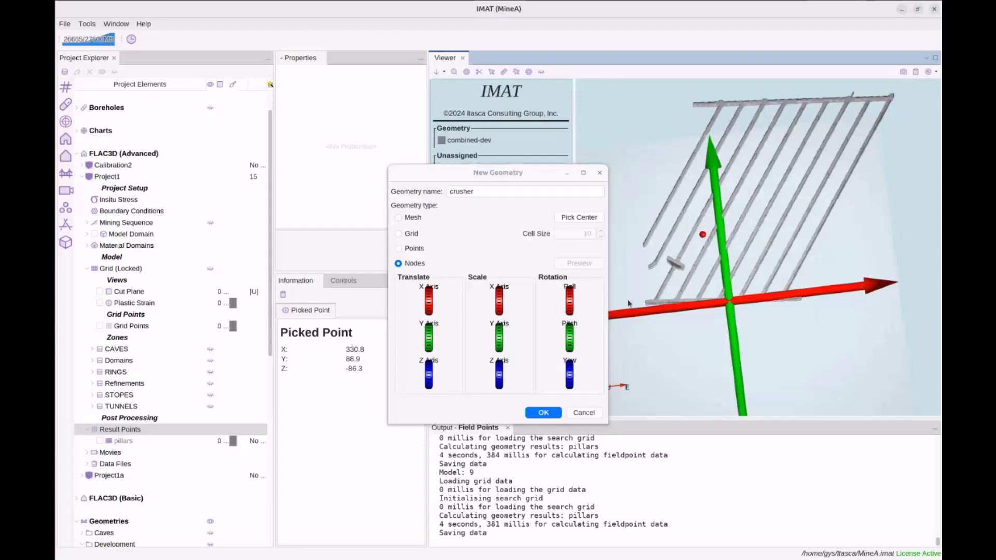
left_click(544, 413)
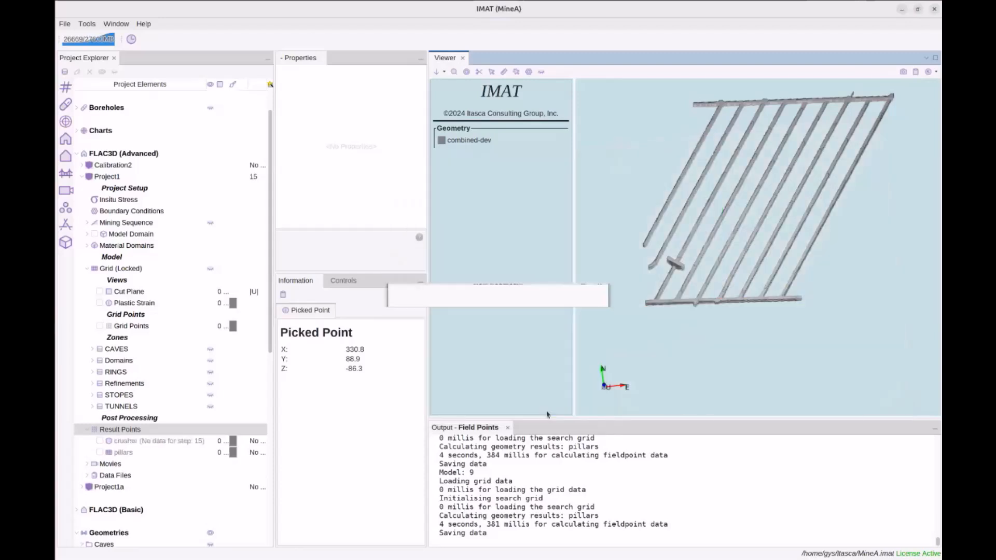
- Calculate the crusher results for all mining steps, including Equilibrium and Initial
left_click(128, 454)
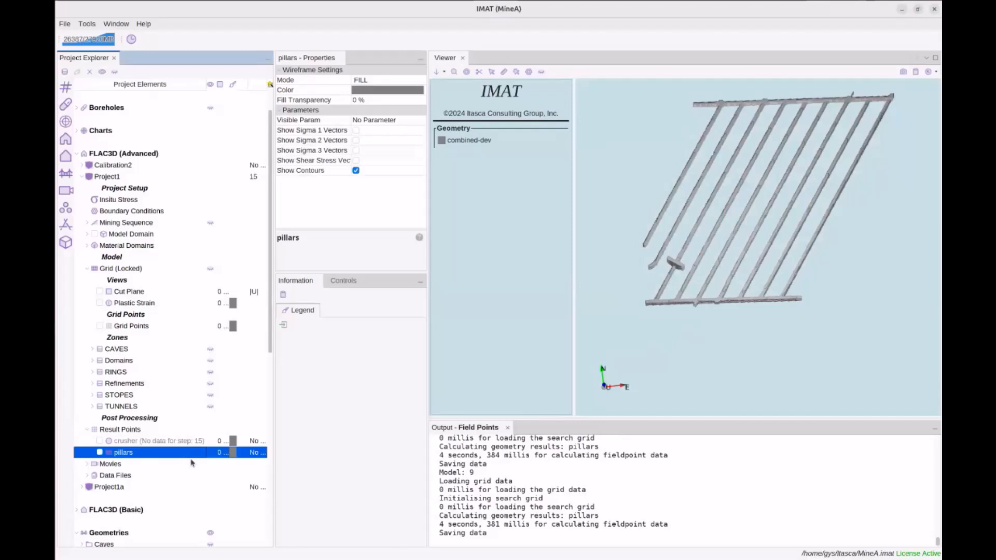
left_click(100, 442)
left_click(100, 441)
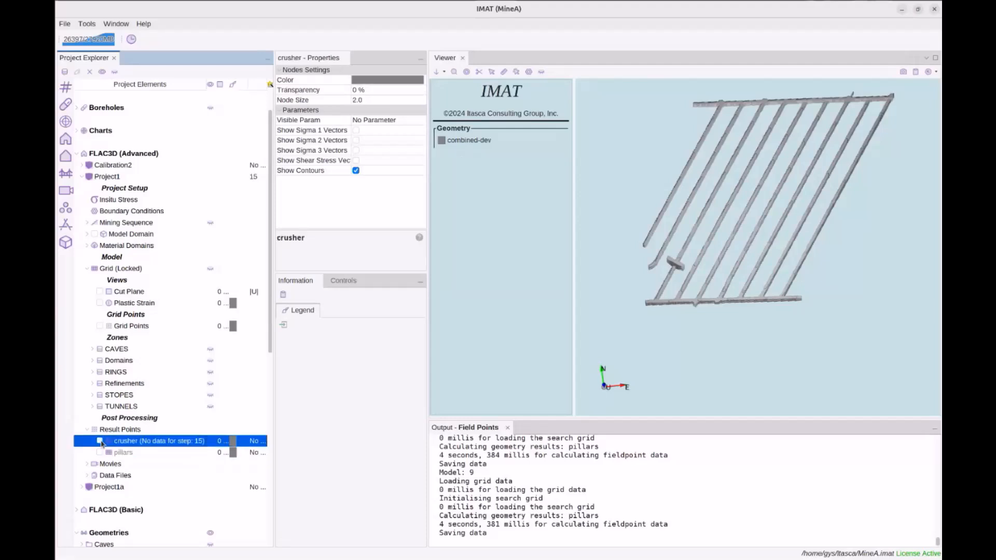
right_click(128, 445)
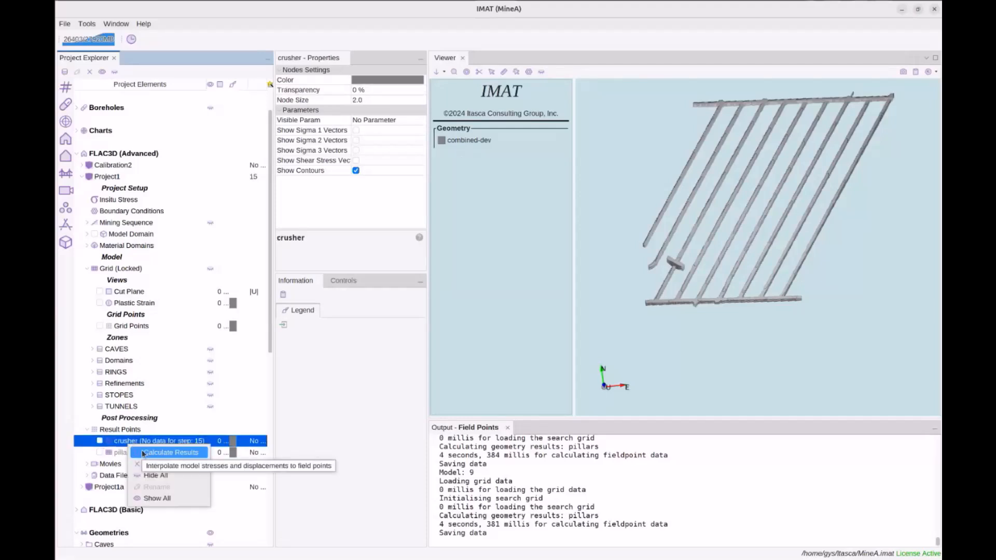
left_click(143, 453)
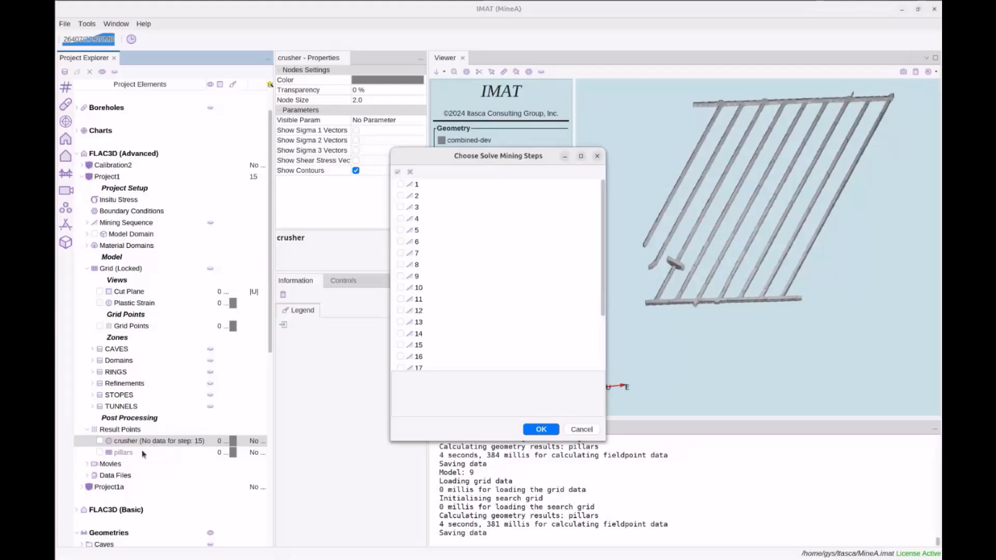
scroll(430, 258, "down", 5)
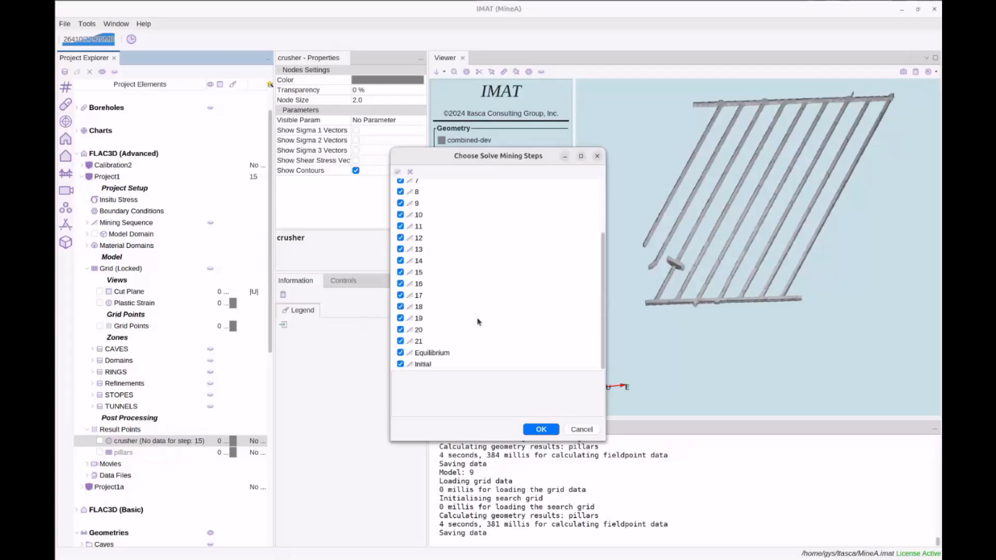
left_click(541, 430)
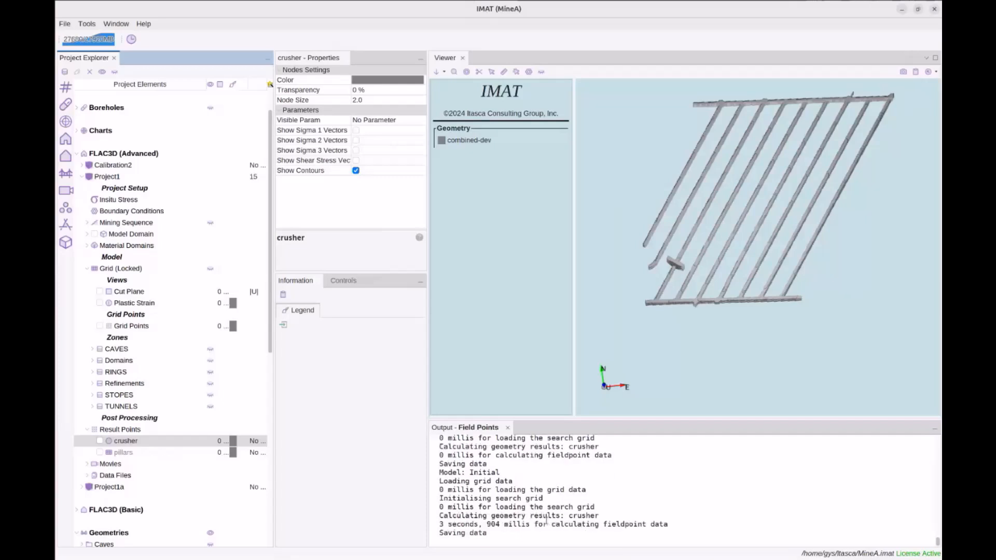
- Select the pillars geometry under Result Points and make it visible in the viewer
left_click(121, 442)
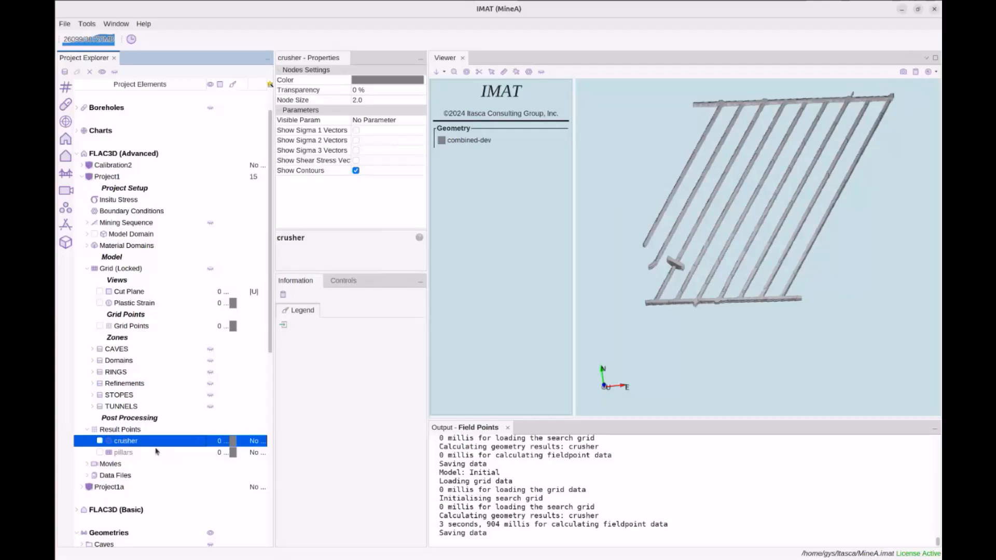
left_click(124, 453)
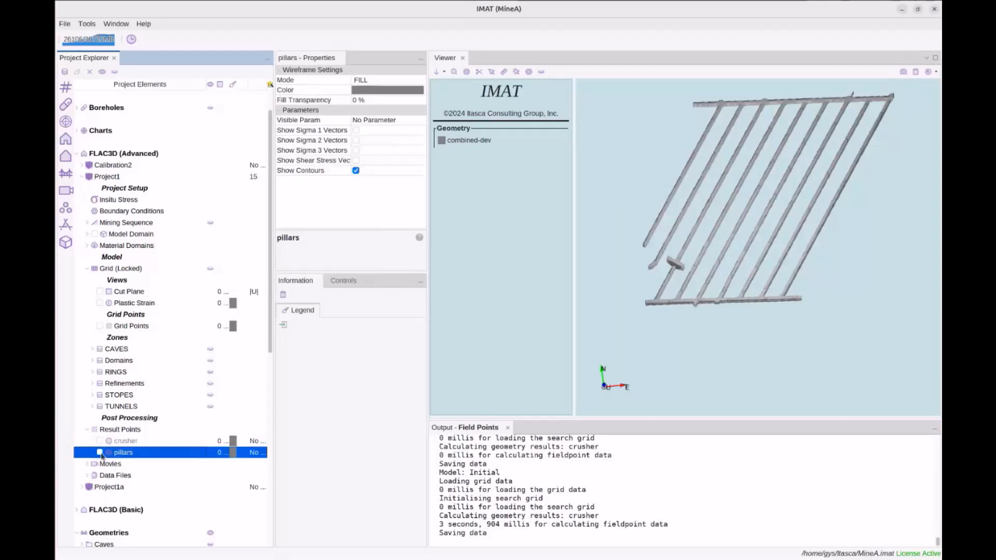
left_click(100, 452)
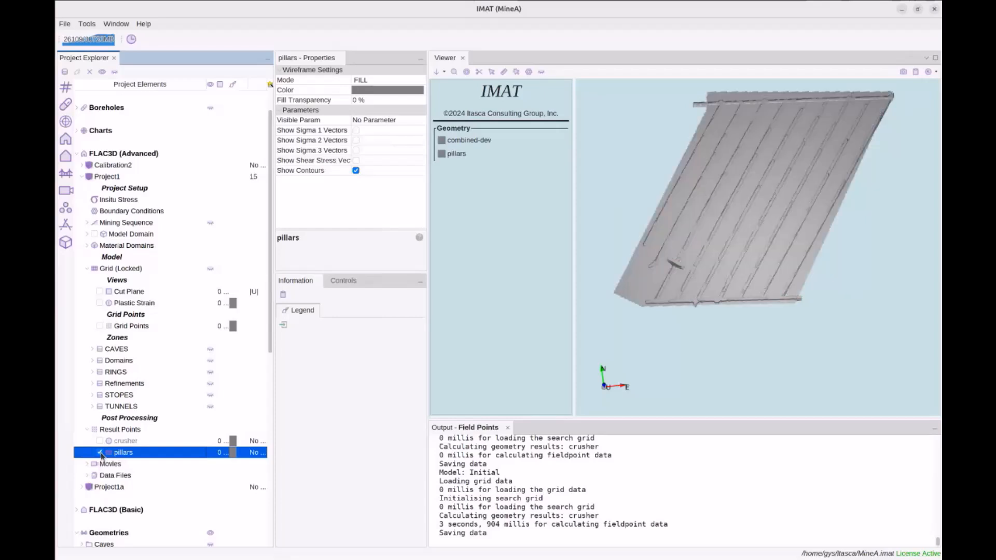
left_click(662, 330)
- Widen the project tree and its parameter column, and contour pillars by σ1
left_click_drag(274, 197, 343, 197)
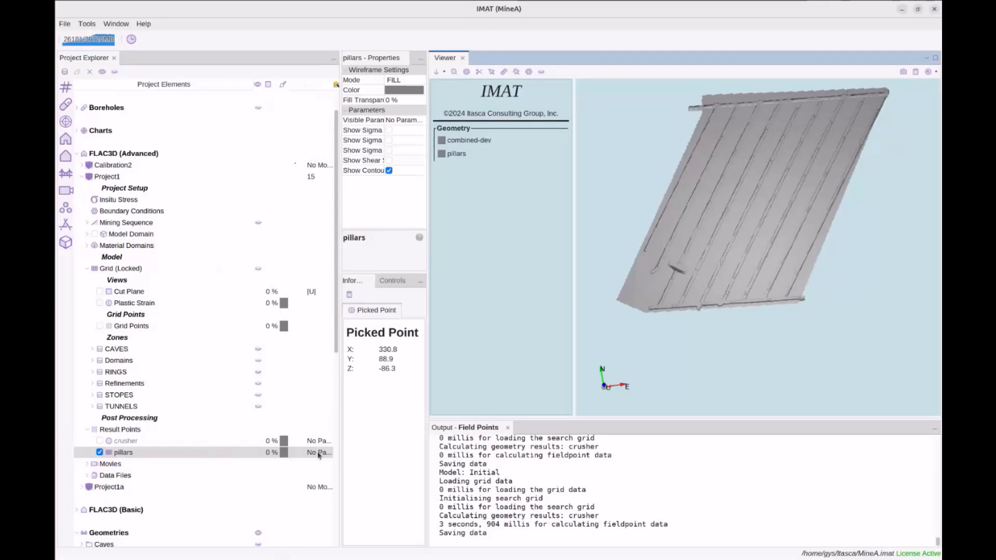
left_click_drag(292, 86, 283, 87)
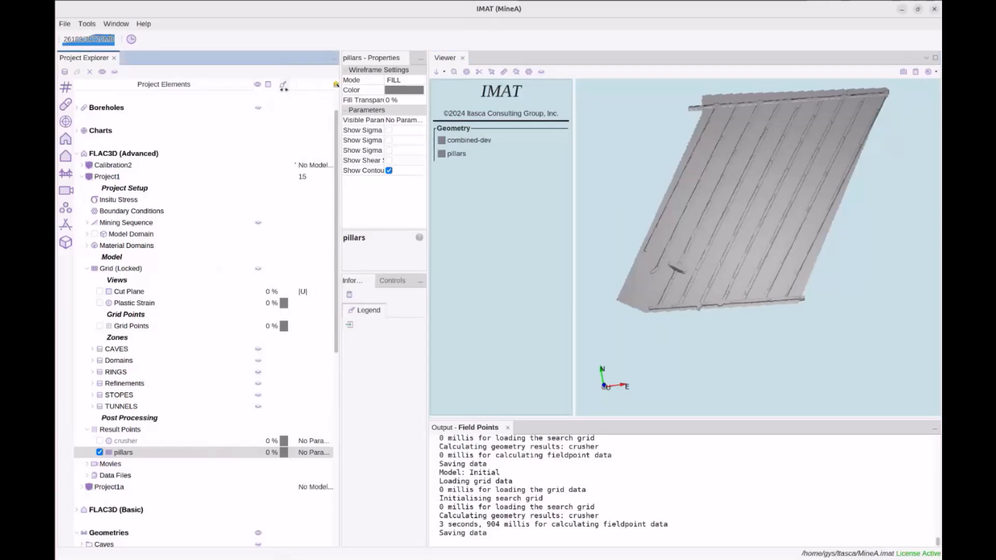
left_click(314, 452)
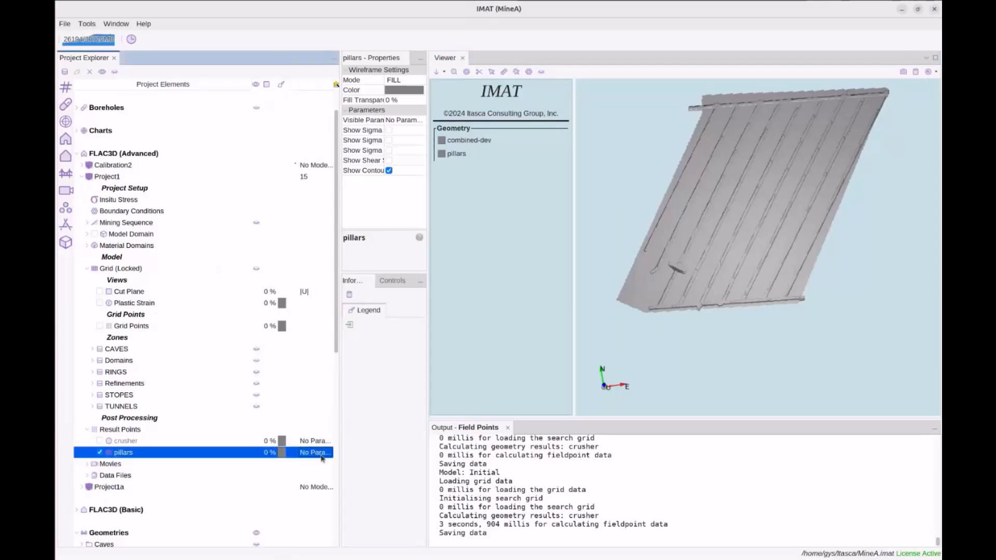
left_click(327, 453)
scroll(327, 415, "down", 3)
left_click(332, 414)
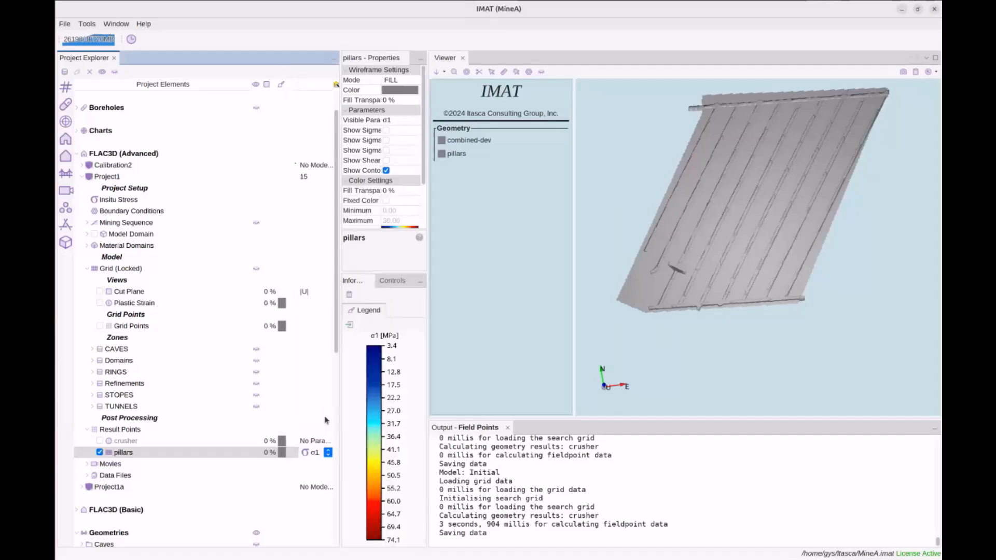
left_click_drag(606, 364, 781, 229)
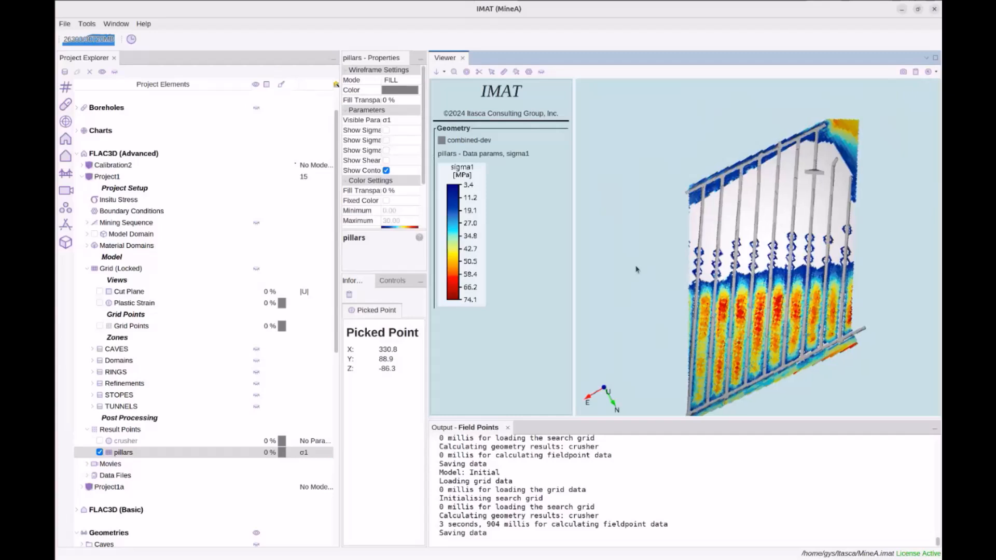
- Switch Project1's active model to mining step 1 and enlarge the properties area for pillars
scroll(294, 314, "up", 1)
left_click(305, 211)
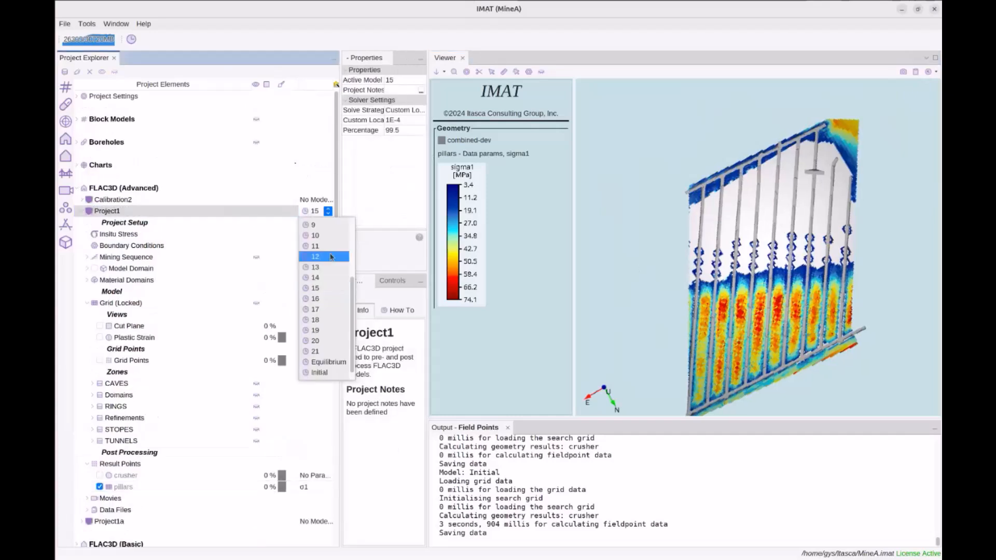
left_click(320, 240)
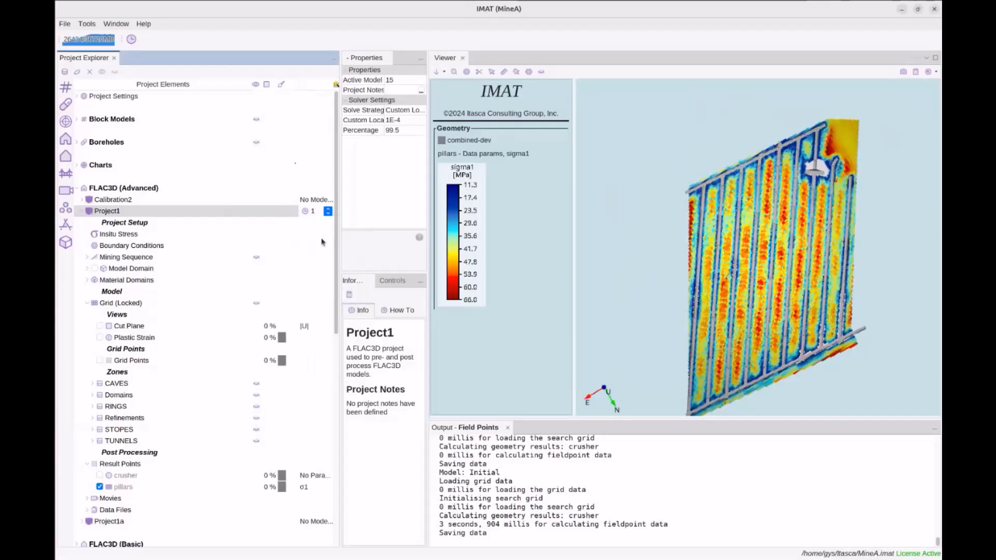
left_click(130, 486)
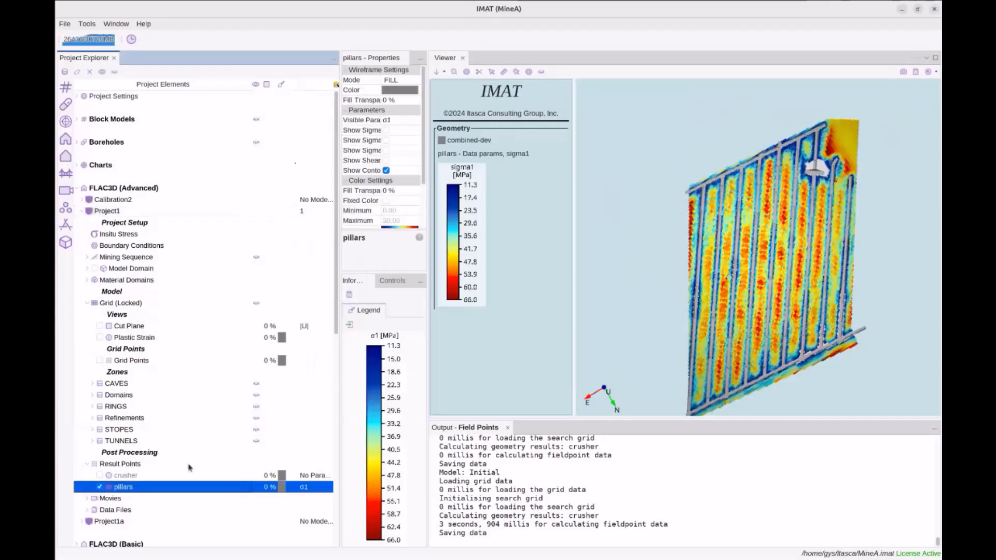
left_click_drag(338, 227, 260, 238)
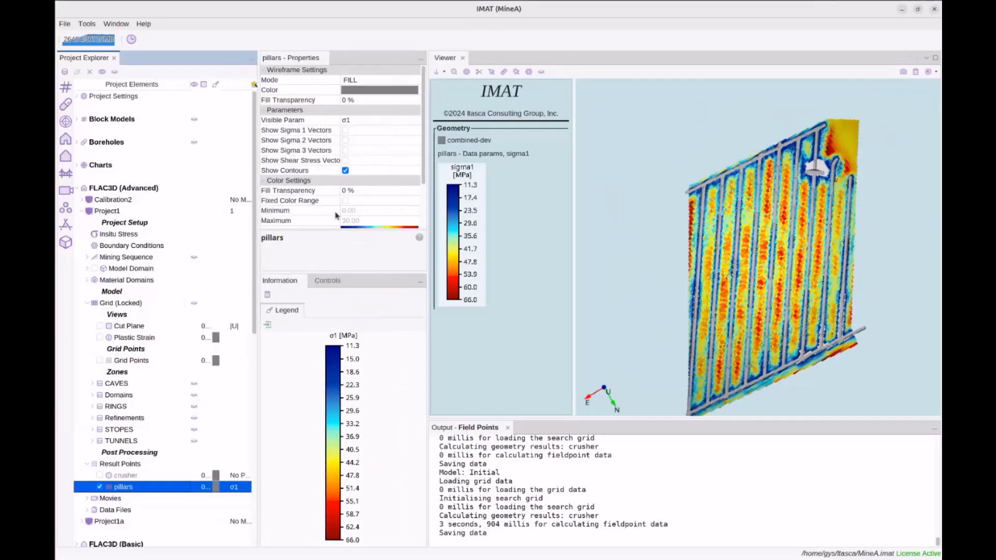
- Turn on a fixed color range for the pillars contours and set its maximum to 100
scroll(327, 161, "down", 2)
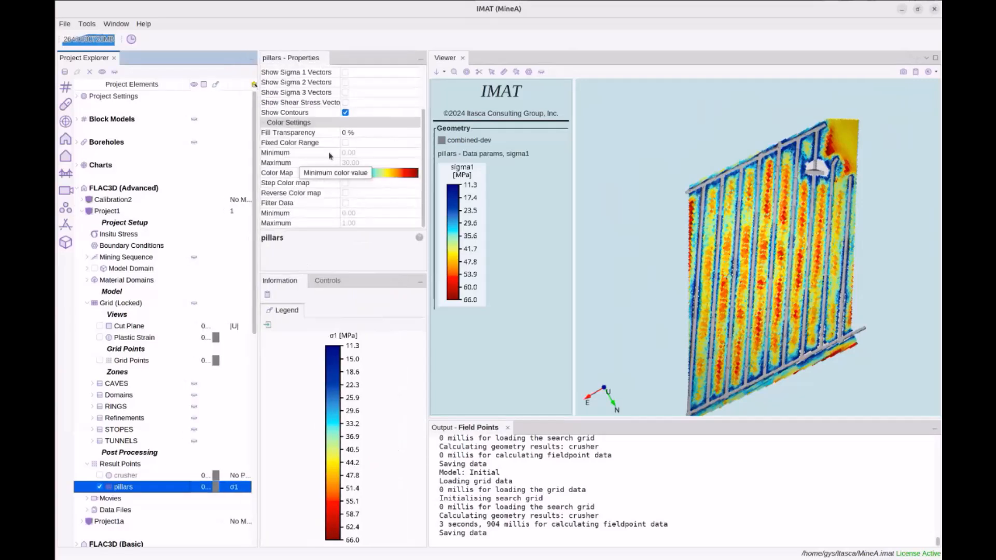
left_click(345, 143)
left_click(358, 163)
type("100")
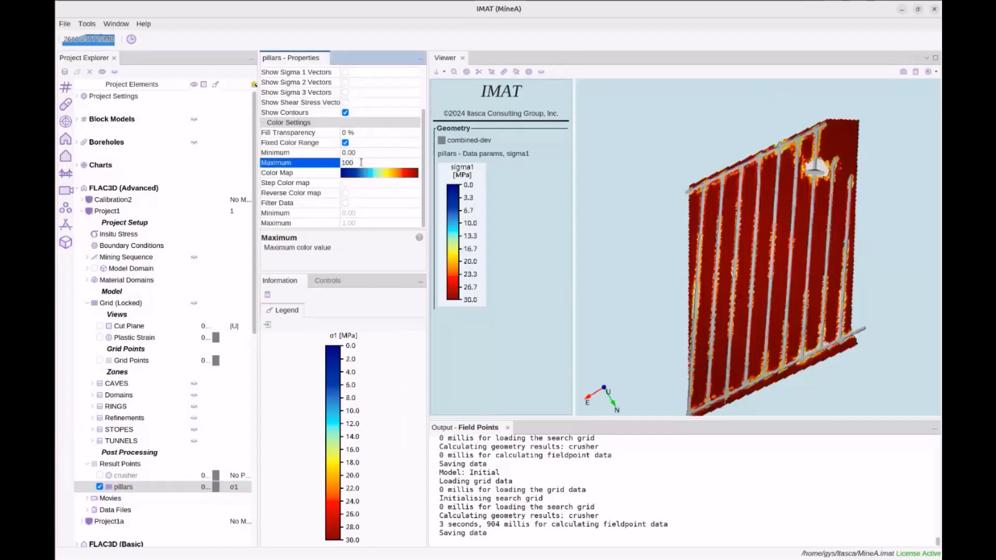
key("Return")
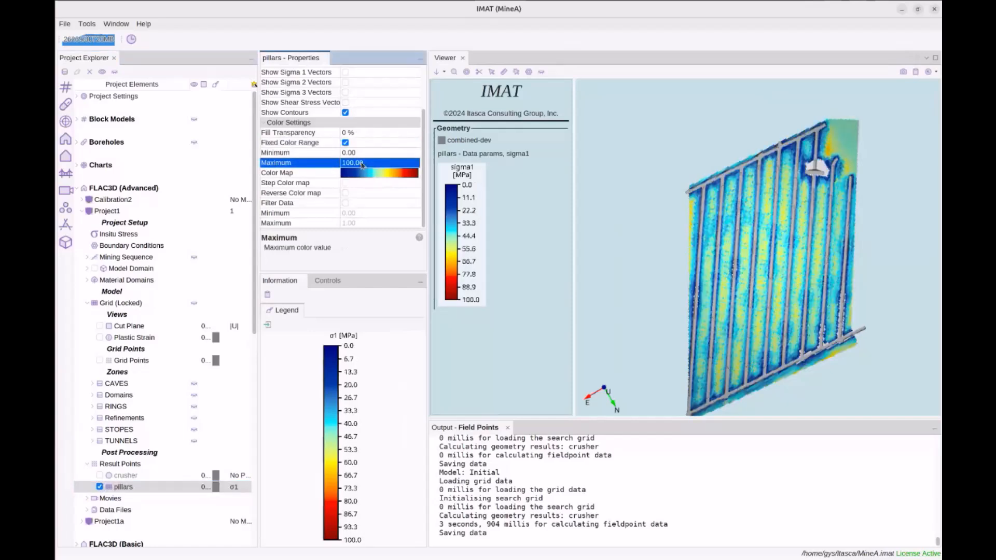
- Set the pillars color range maximum to 80 and enable the step color map
left_click(361, 164)
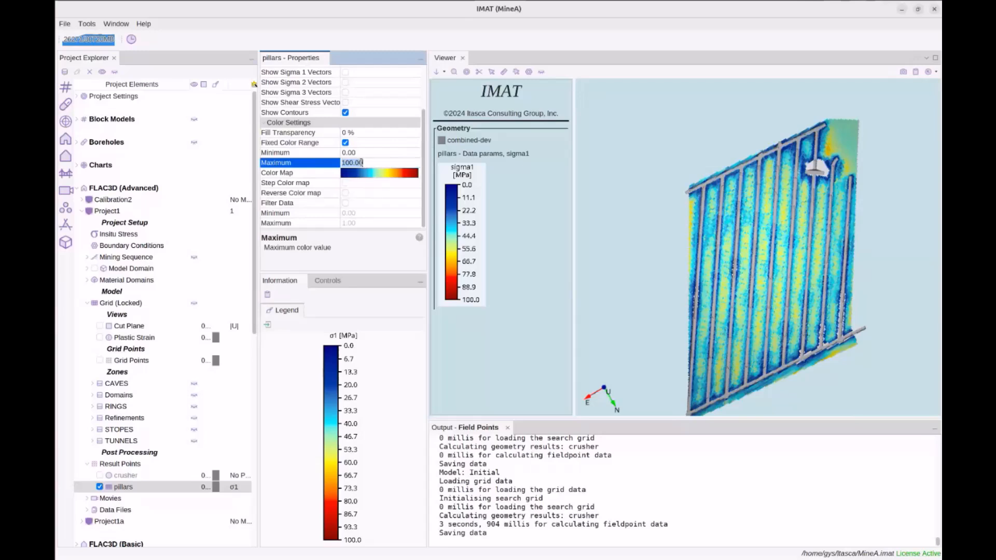
type("80")
key("Return")
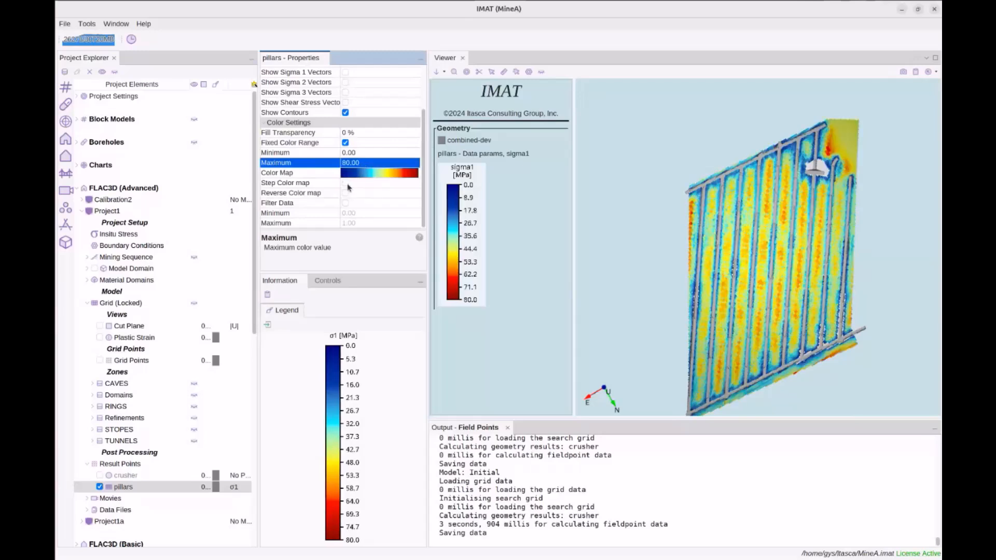
left_click(345, 184)
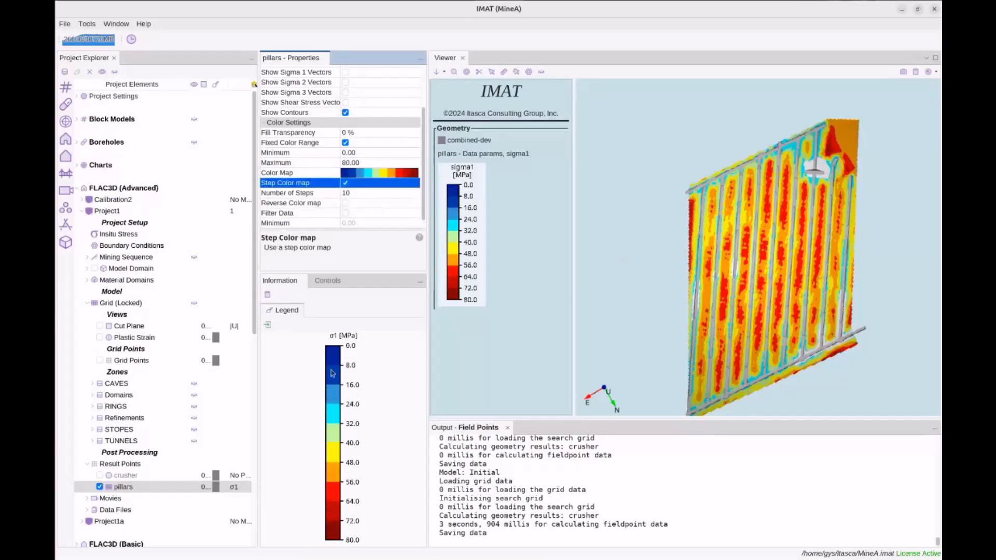
scroll(351, 193, "up", 2)
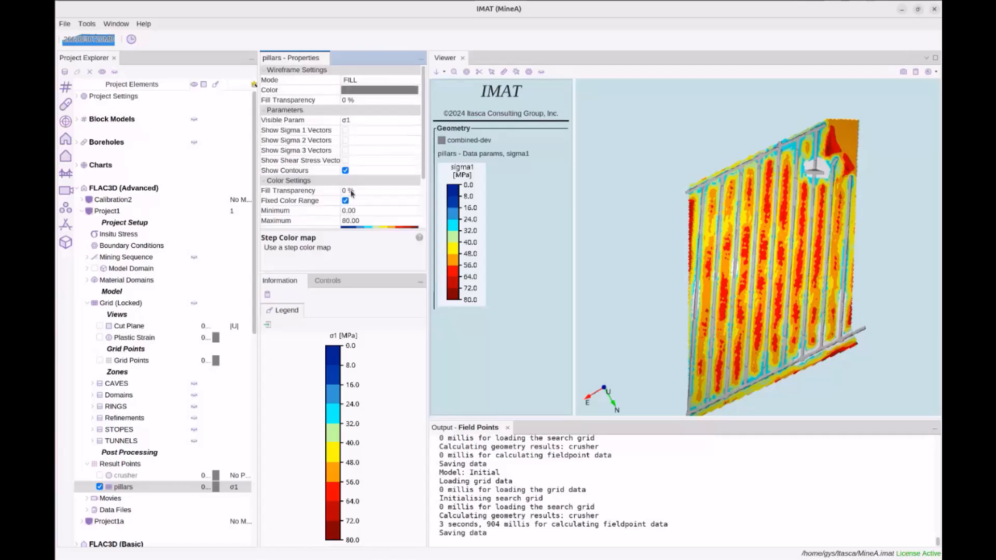
scroll(352, 193, "down", 2)
- Review the pillar σ1 contours with Project1's active model at mining steps 2, 3 and 4
left_click(237, 212)
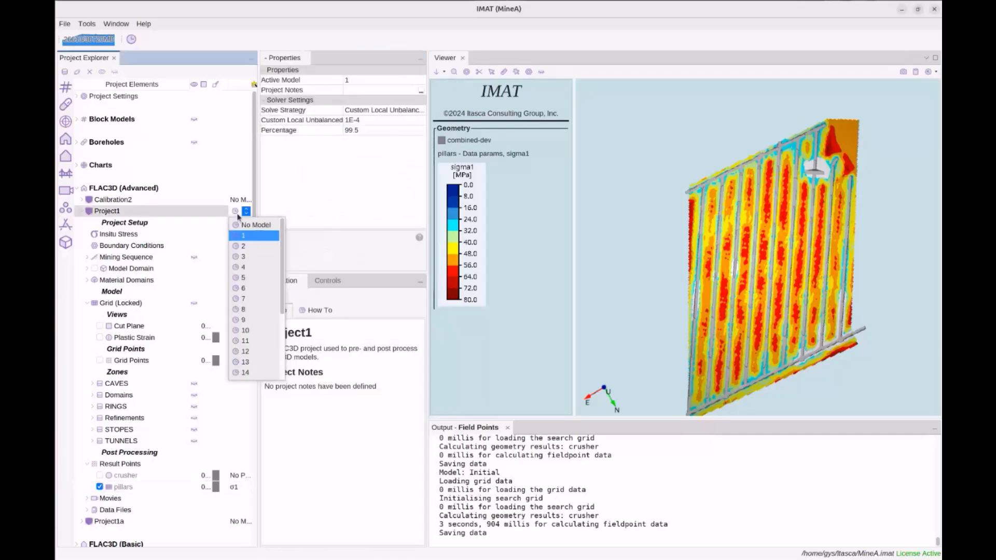
left_click(247, 247)
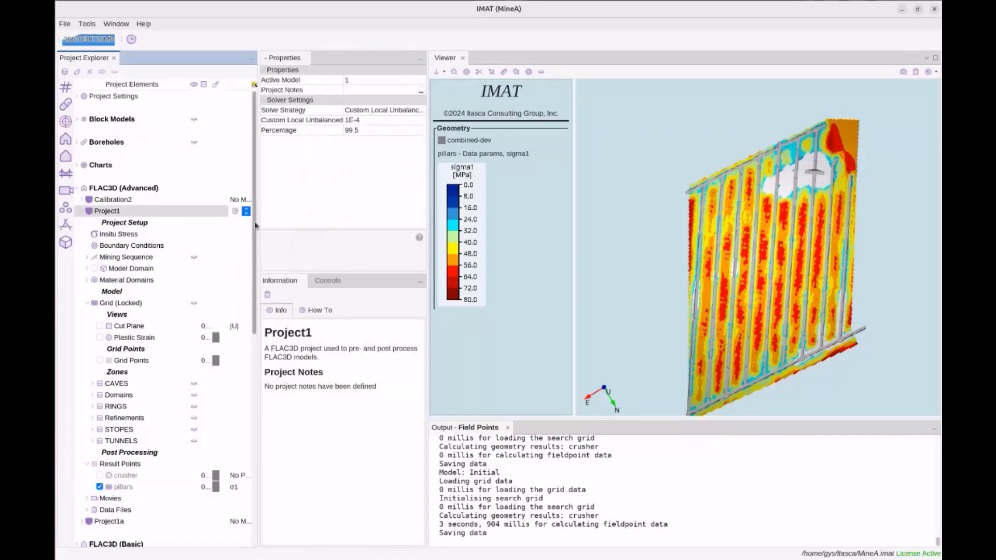
left_click(240, 213)
left_click(243, 257)
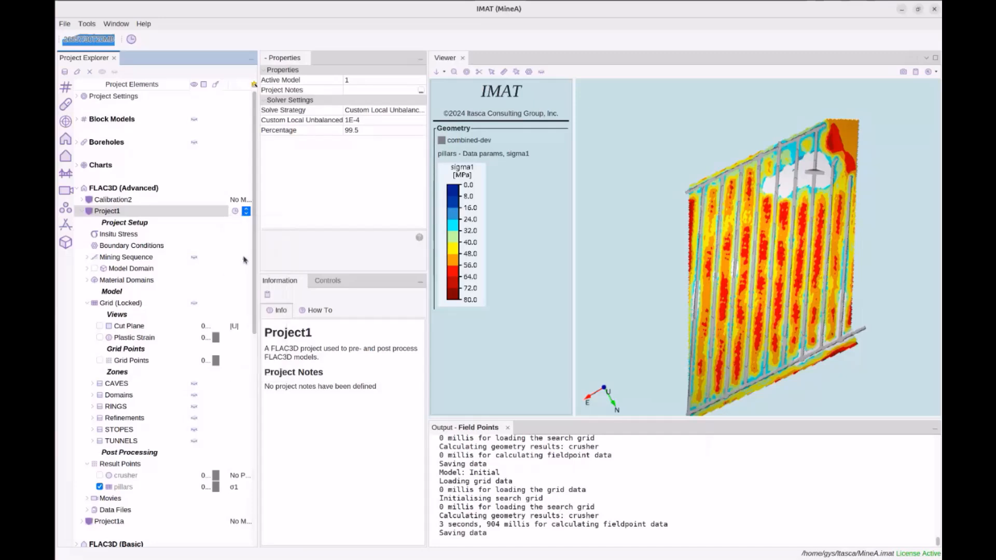
left_click(246, 211)
left_click(244, 268)
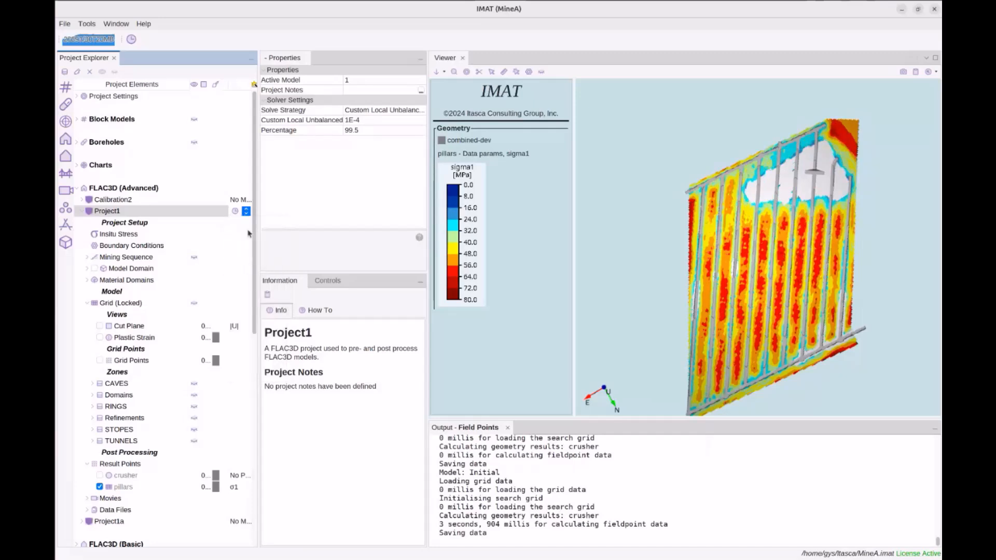
- Switch Project1's active model to mining step 12 and close the Field Points output to enlarge the viewer
left_click(247, 212)
left_click(258, 351)
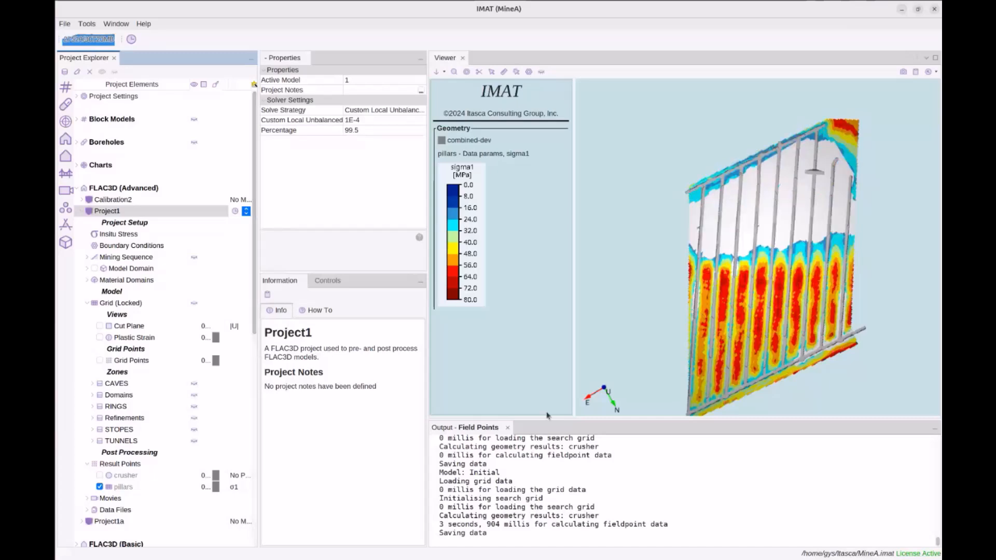
left_click(508, 427)
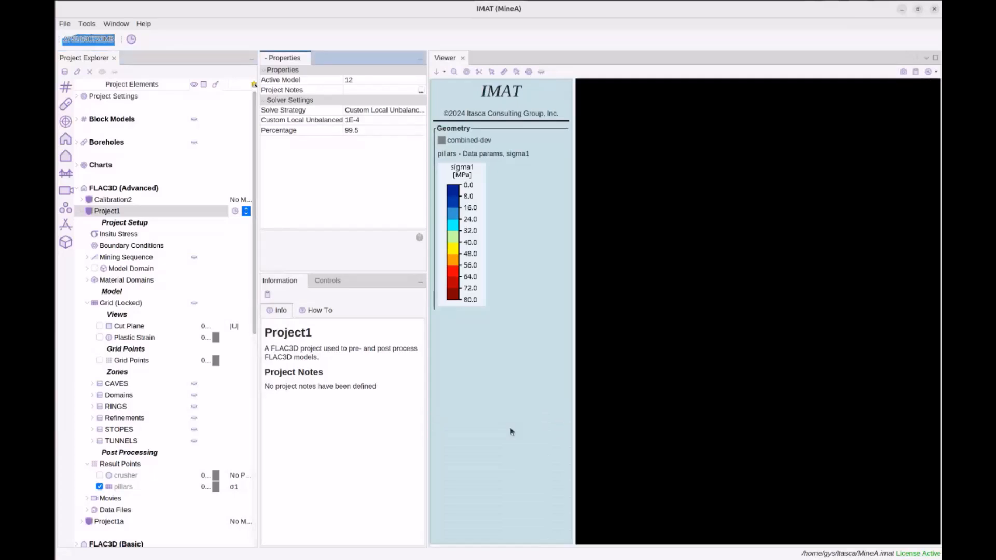
left_click(752, 413)
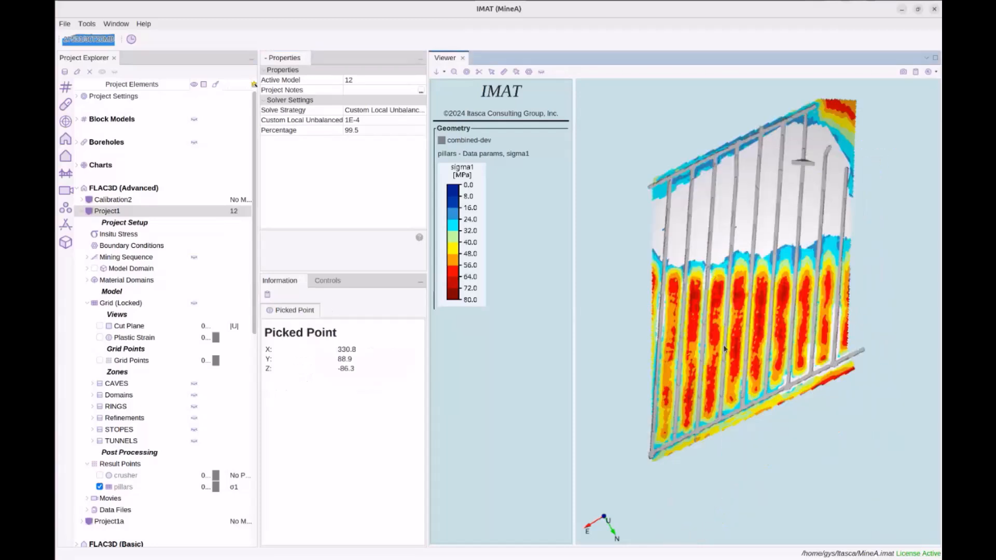
- Compare the pillar σ1 contours with Project1's active model at mining steps 20, 19 and 13
left_click(242, 211)
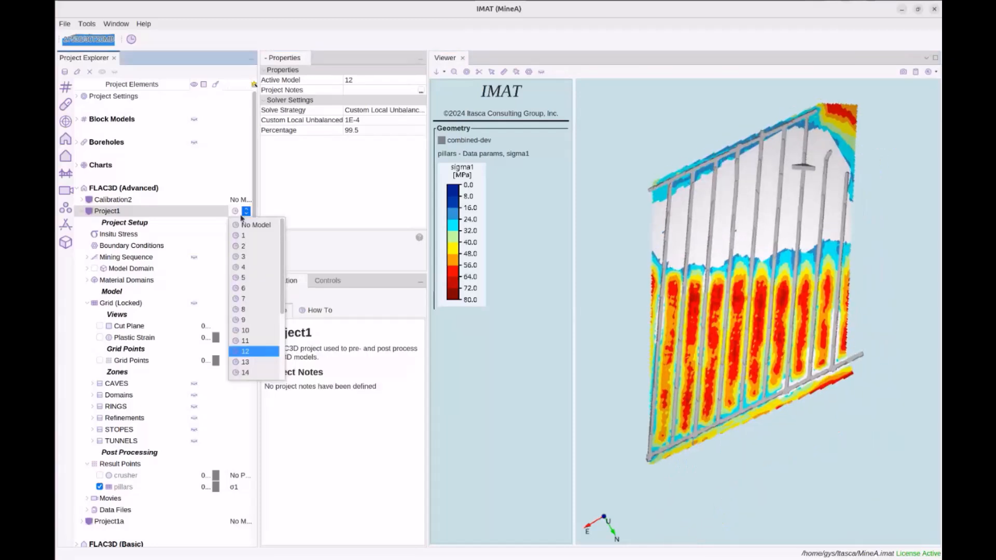
scroll(254, 338, "down", 2)
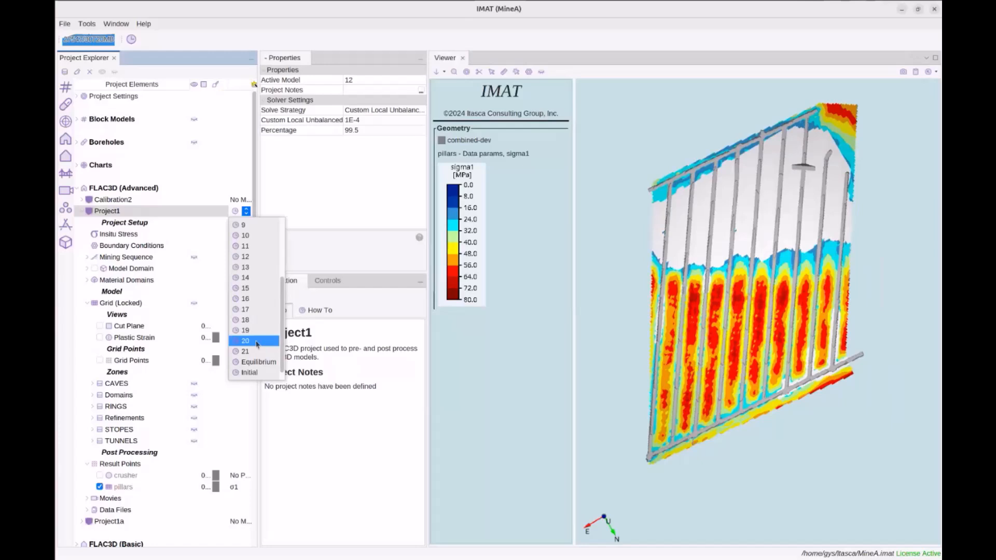
left_click(257, 345)
left_click(243, 211)
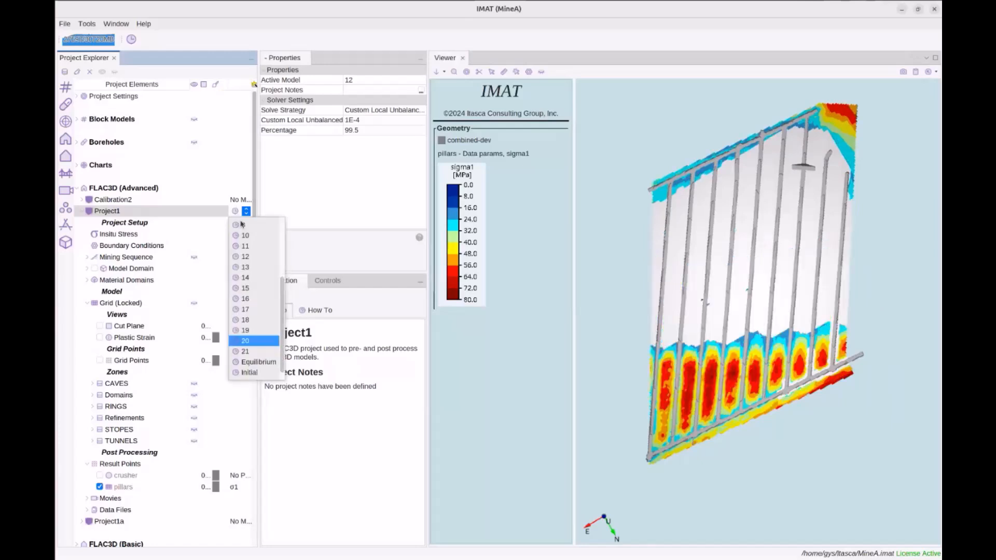
left_click(257, 351)
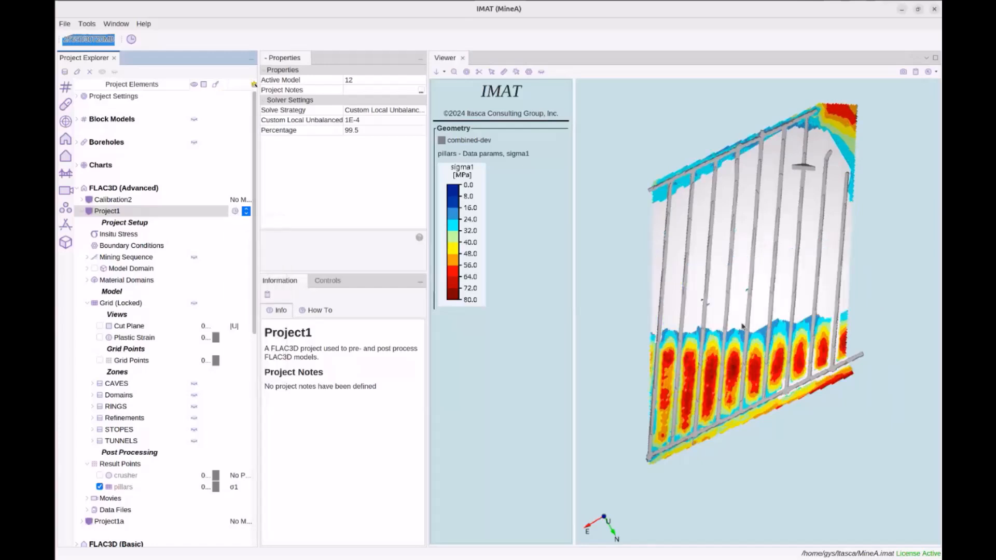
left_click(246, 211)
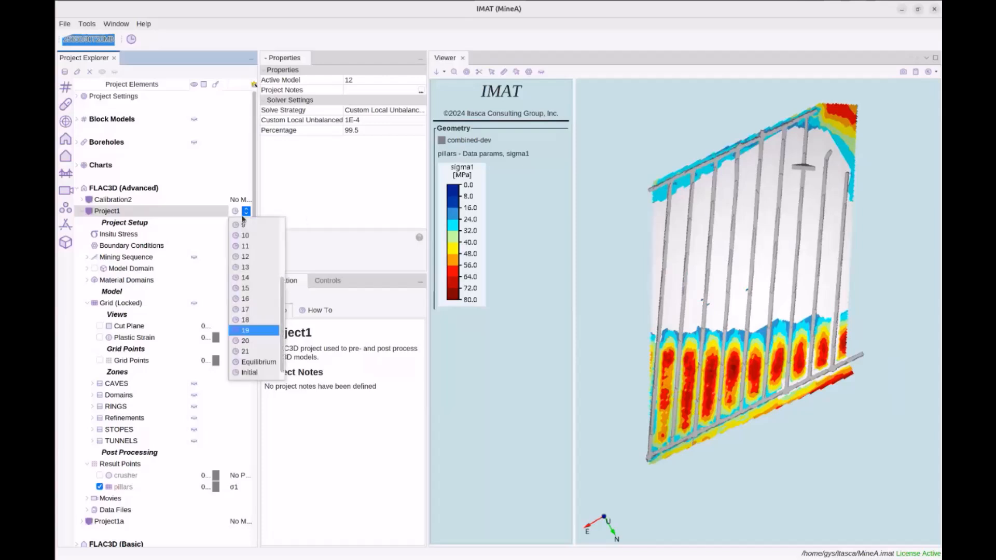
left_click(248, 267)
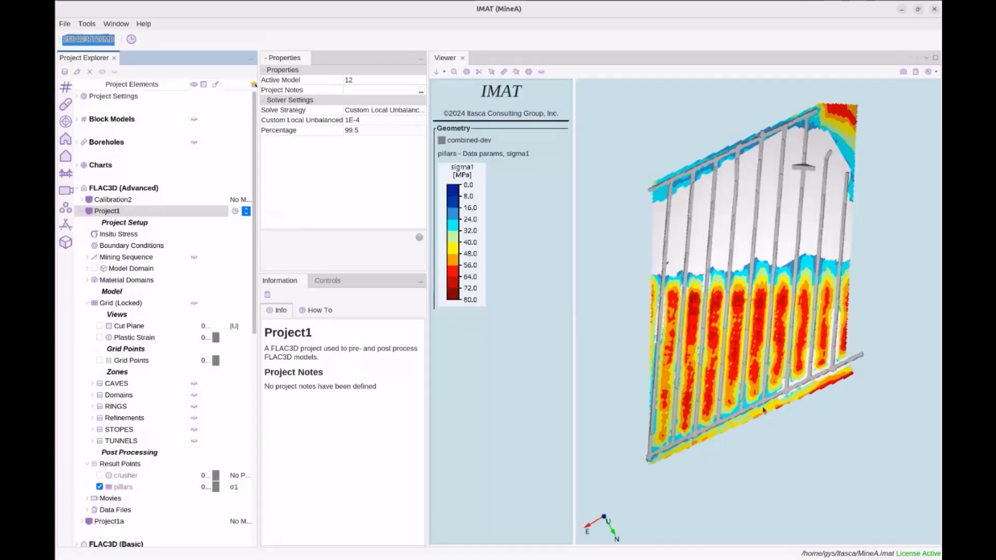
- View the pillar σ1 contours with Project1's active model at mining steps 16 and 18
left_click(246, 211)
left_click(251, 299)
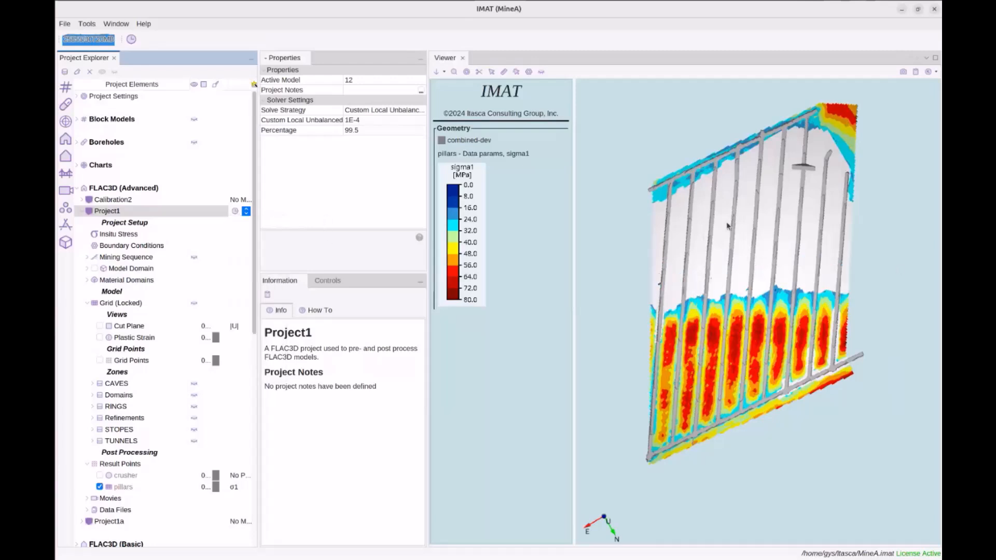
scroll(693, 321, "up", 1)
scroll(693, 321, "down", 2)
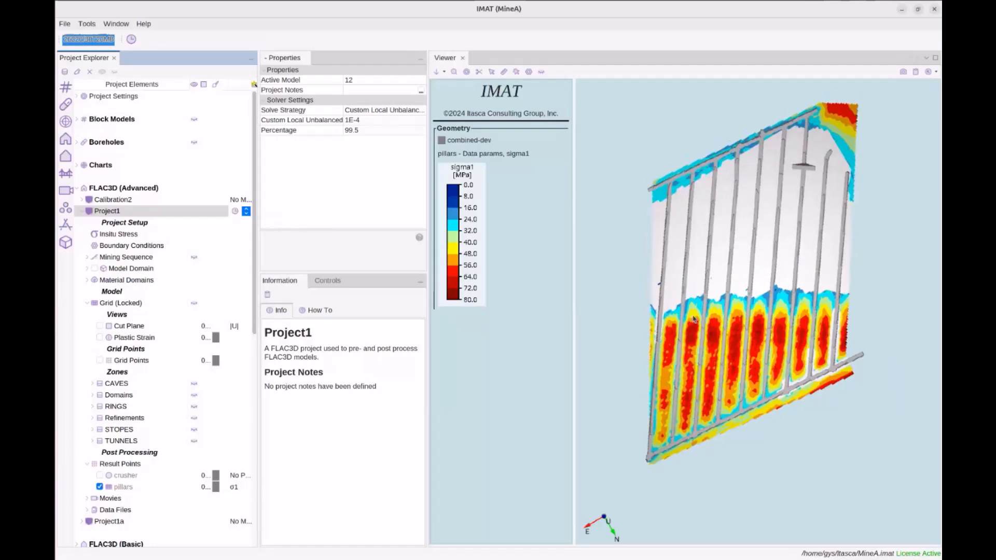
left_click(245, 212)
left_click(245, 320)
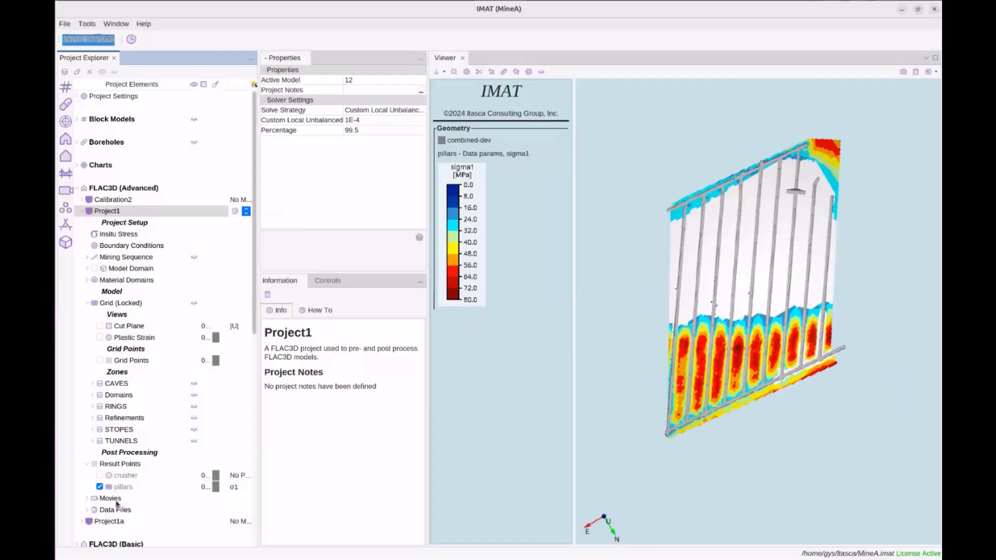
- Hide the pillars geometry and show the crusher result point in the viewer
left_click(100, 487)
left_click(111, 477)
left_click(101, 477)
left_click(100, 476)
left_click(100, 477)
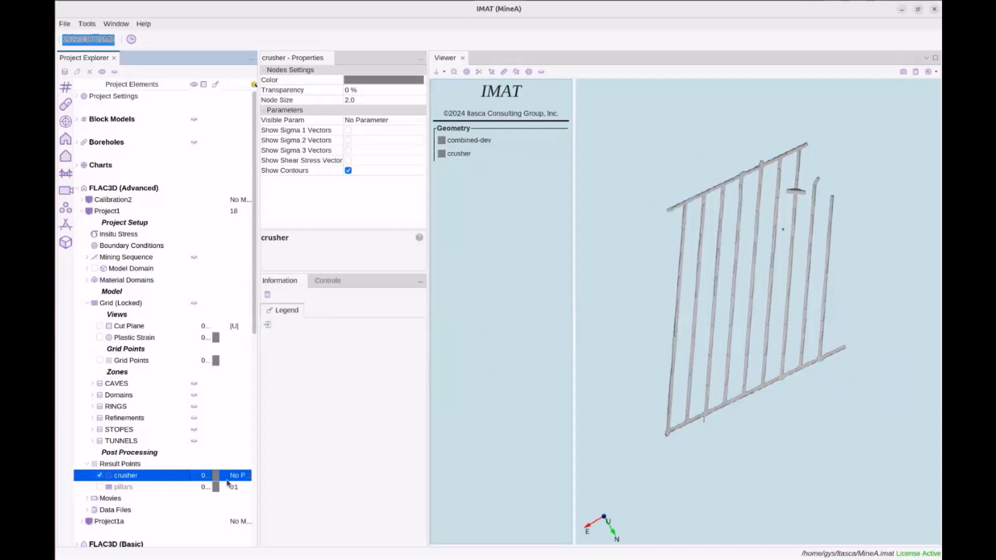
- Contour the crusher point by σ1 and switch Project1's active model to mining step 1
left_click(233, 476)
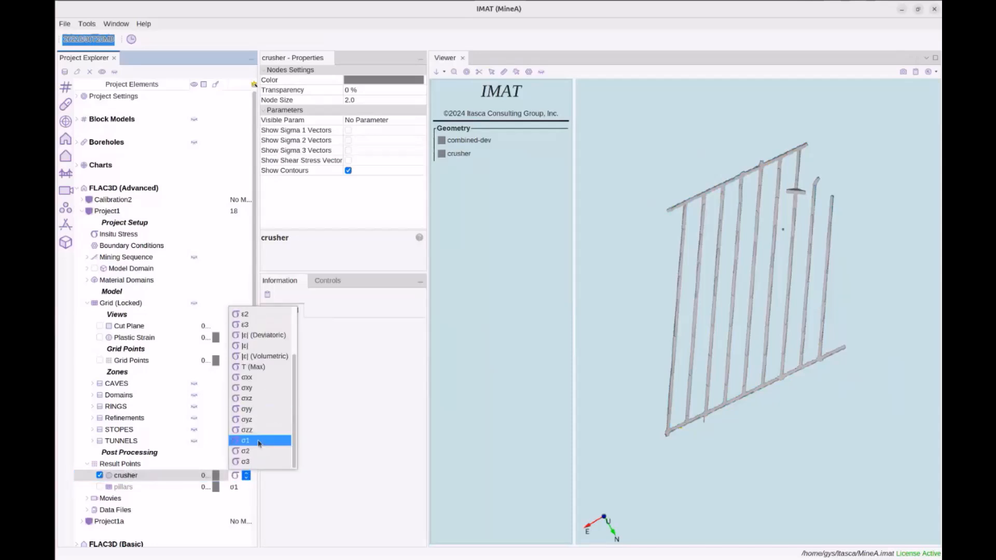
left_click(255, 434)
scroll(789, 196, "up", 2)
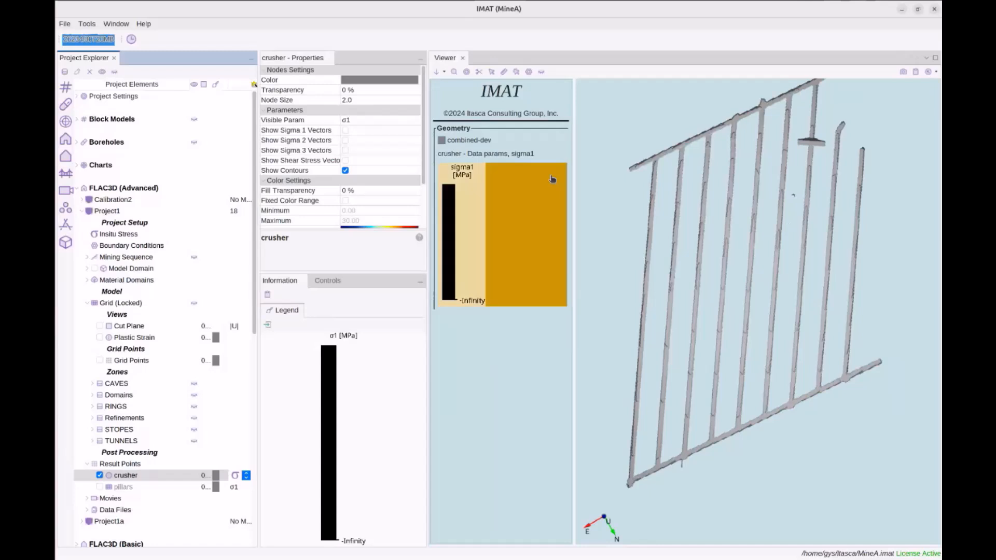
left_click(243, 211)
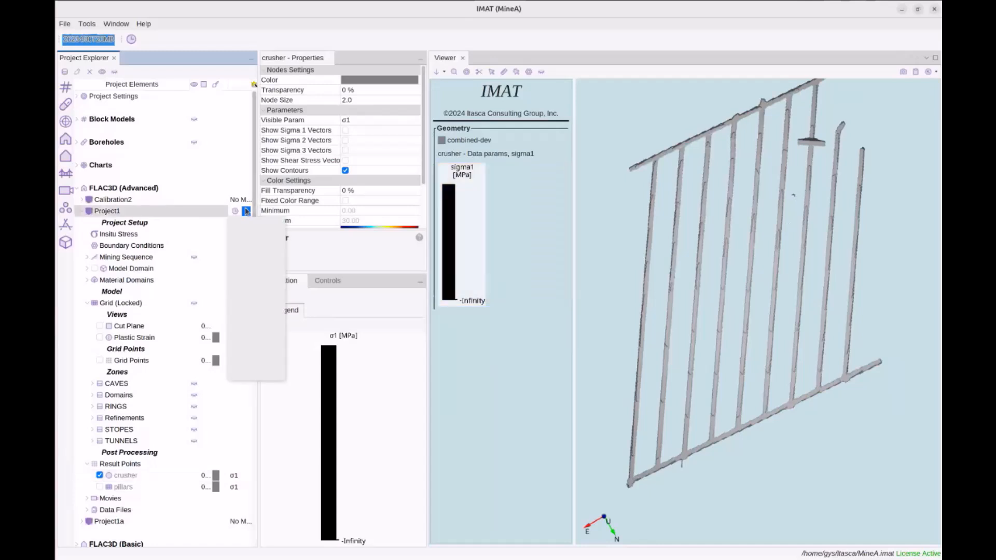
left_click(253, 232)
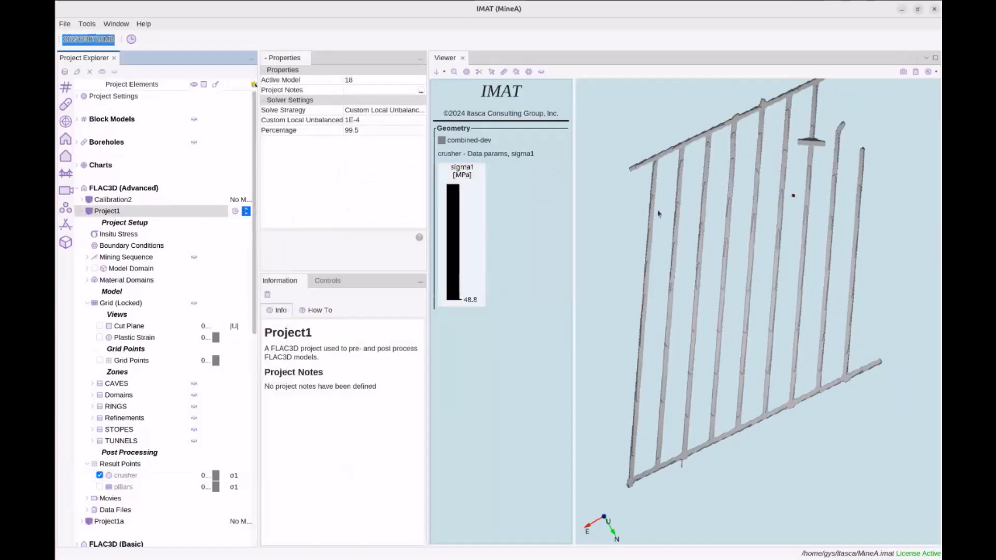
scroll(658, 214, "up", 1)
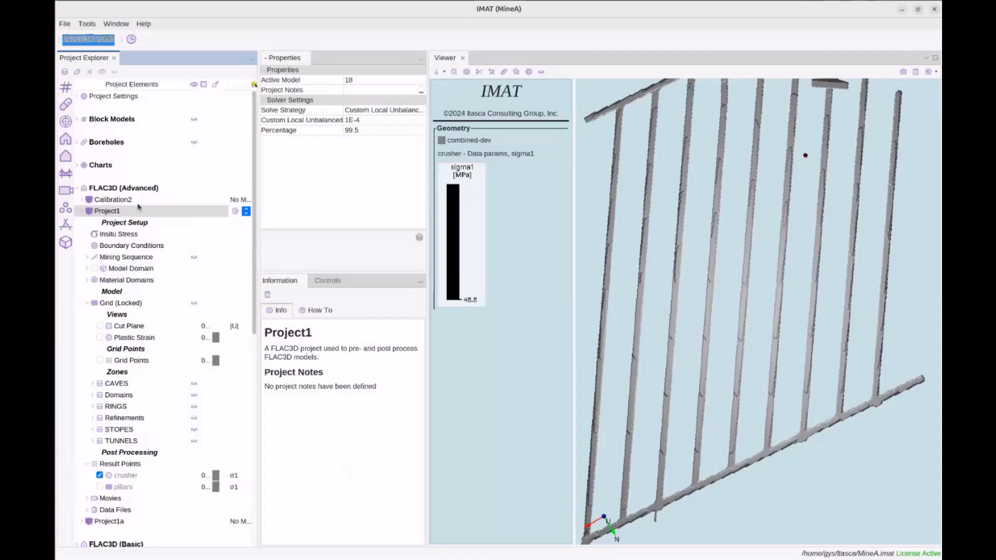
left_click(102, 165)
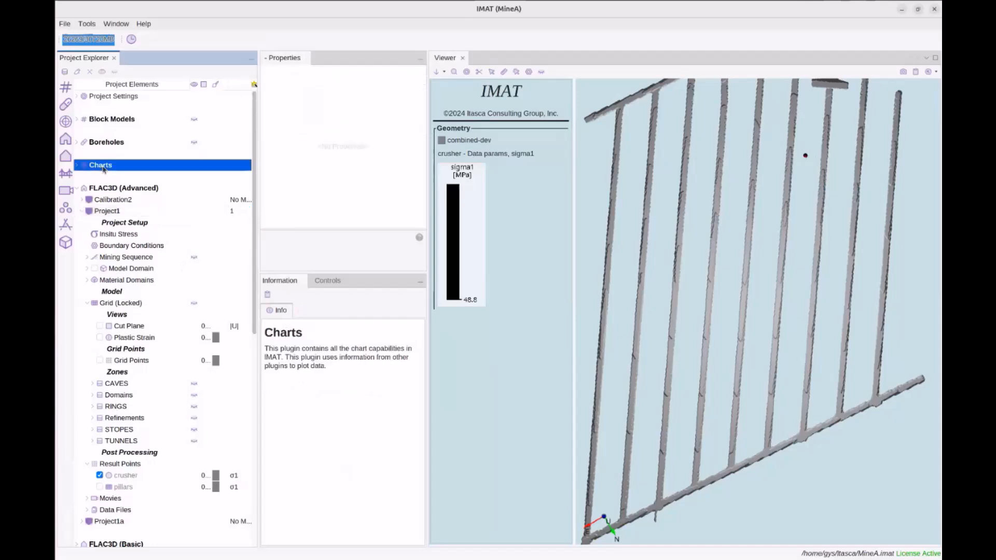
left_click_drag(808, 161, 818, 164)
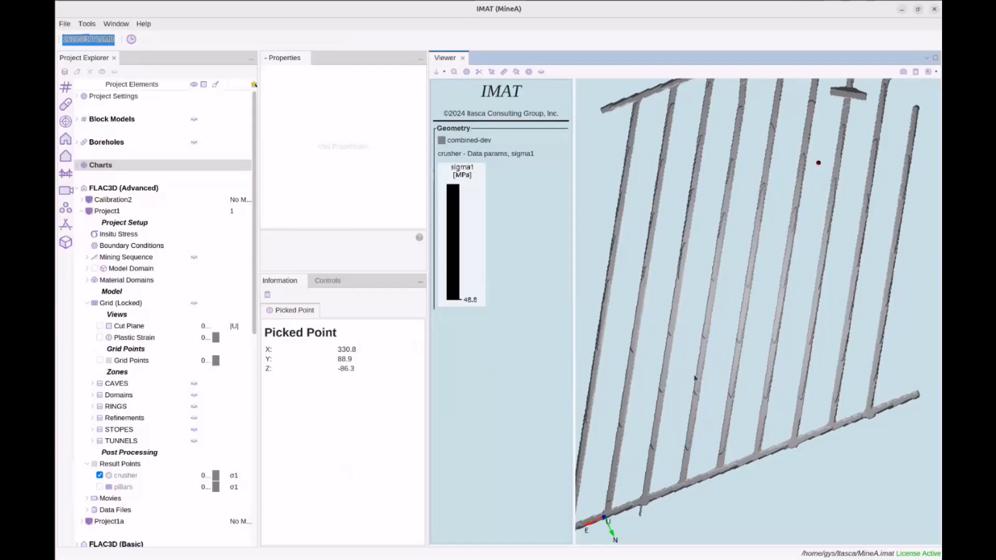
- Hide the crusher result point and delete it from Result Points
left_click(101, 476)
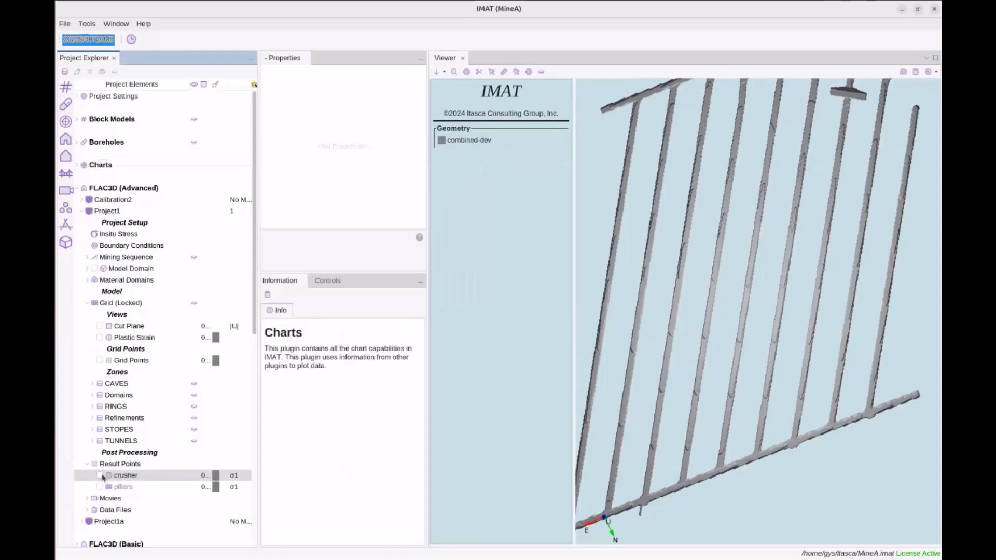
right_click(130, 474)
left_click(150, 492)
- Check the options for adding new result points, and select the combined-dev wireframe in the viewer
right_click(133, 466)
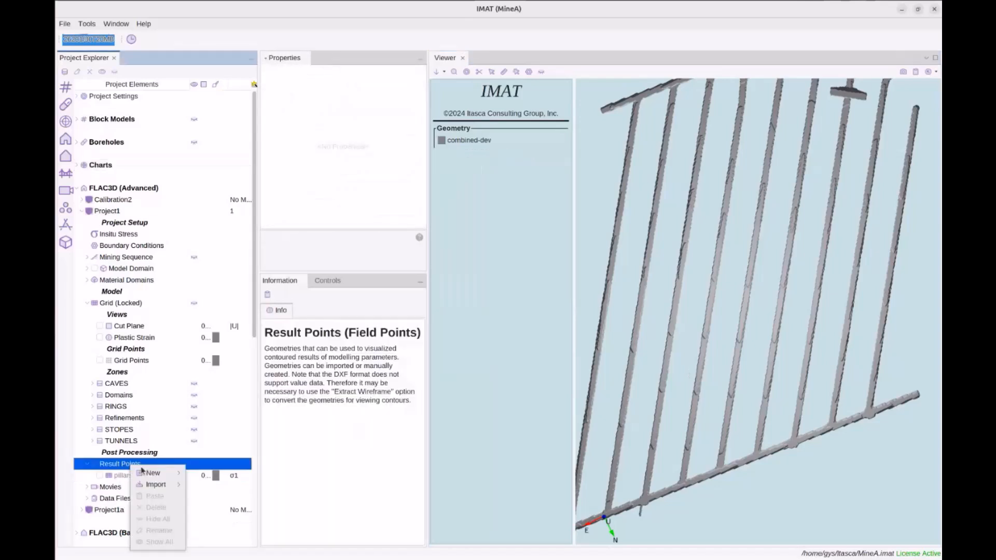
mouse_move(146, 471)
left_click(696, 334)
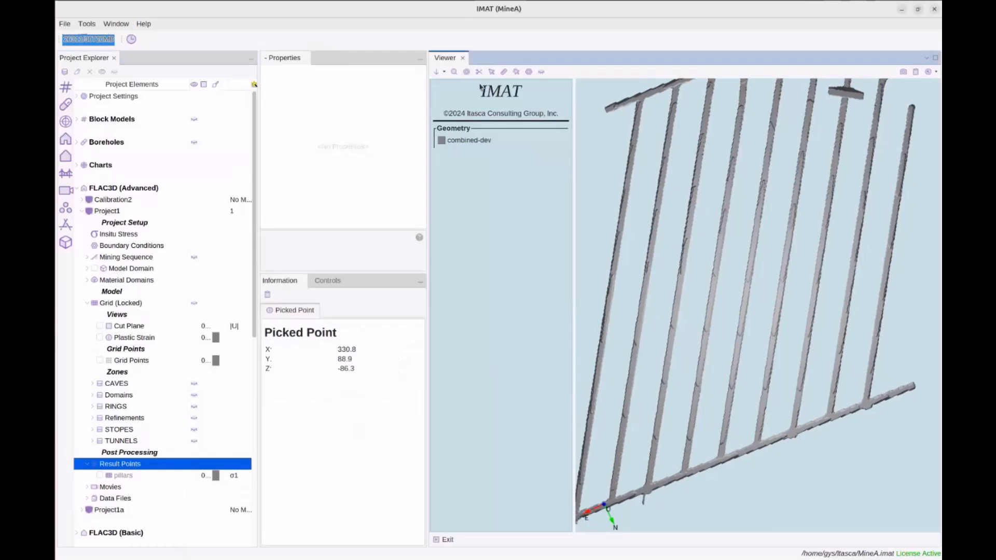
left_click(704, 349)
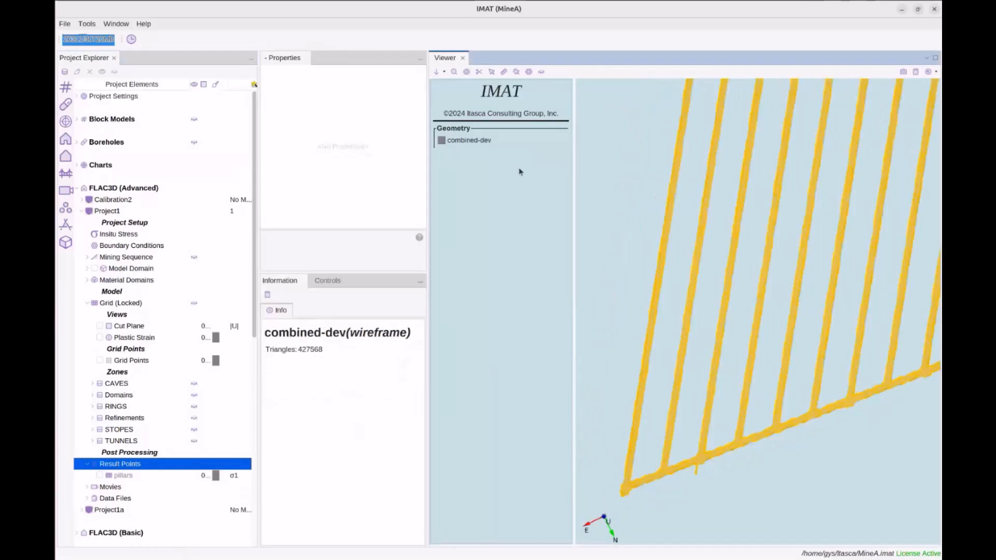
- Create a Nodes result geometry named crusher in Project1, with one node between the drives at about X 467.6, Y 237.5, Z -81.7
right_click(127, 463)
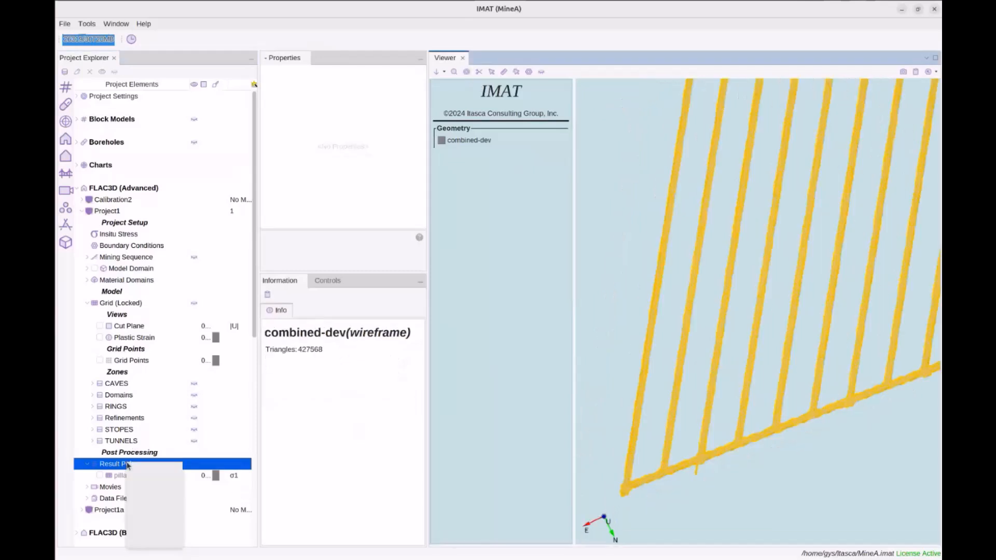
mouse_move(151, 471)
left_click(197, 474)
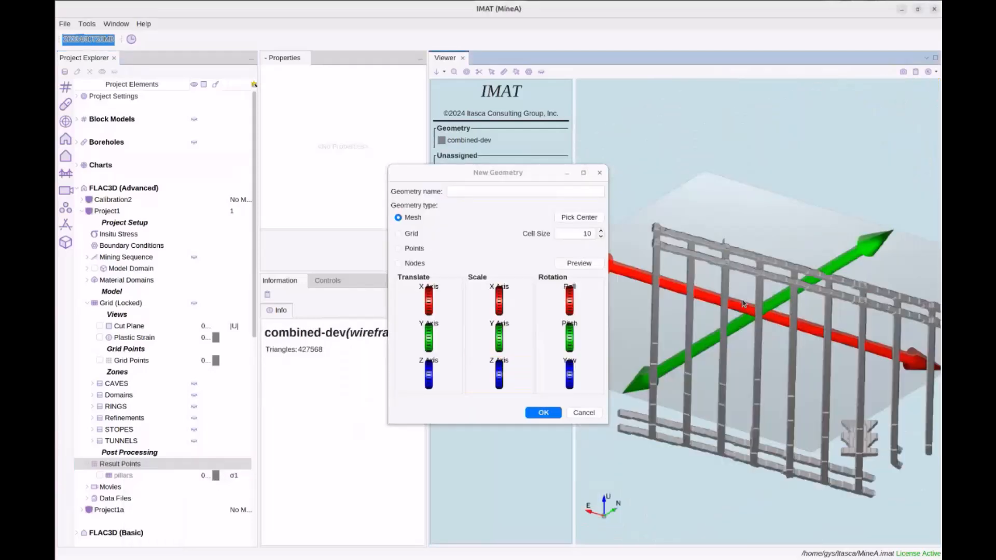
right_click_drag(743, 304, 721, 383)
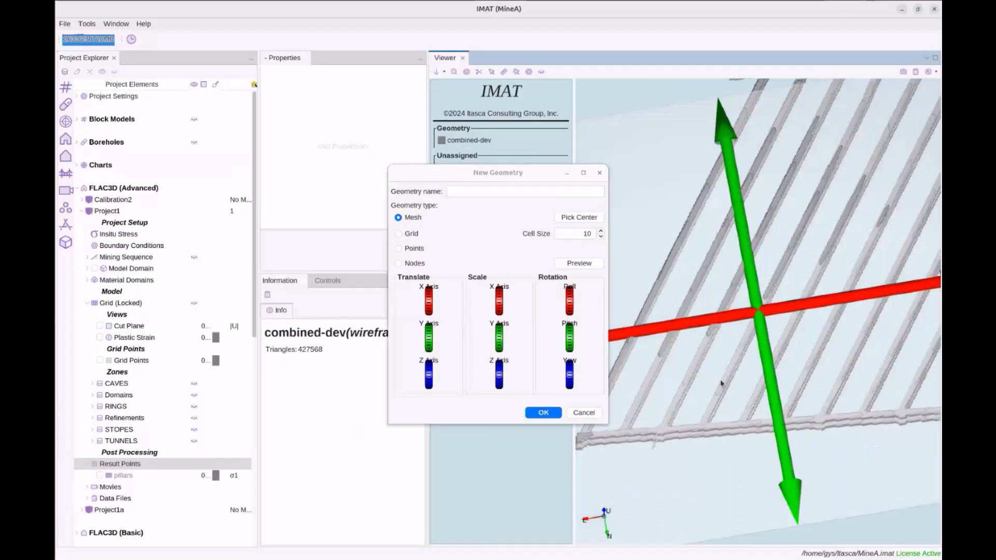
left_click(504, 192)
type("crusher")
left_click(399, 264)
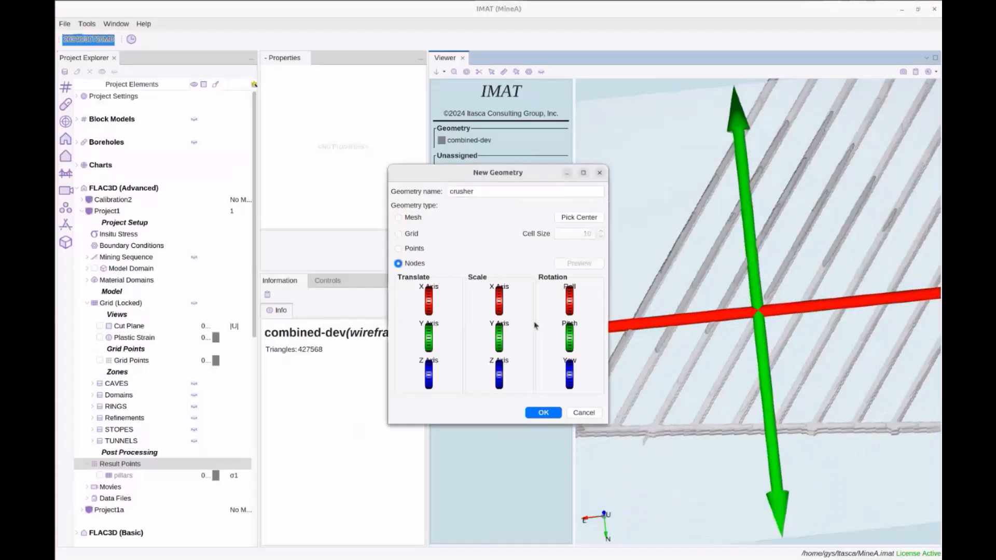
left_click(799, 353)
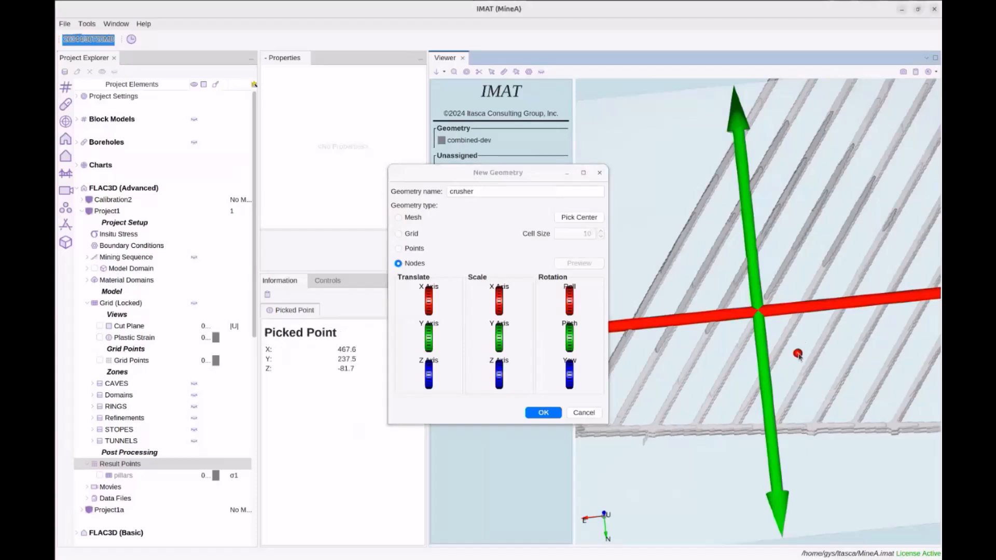
left_click(558, 413)
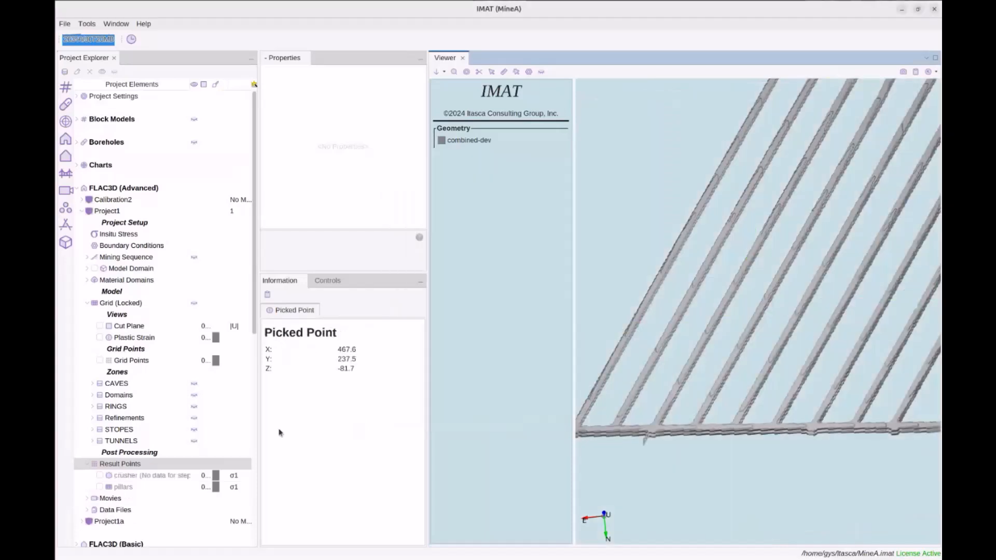
- Calculate the crusher point's results for all listed mining steps
right_click(143, 476)
left_click(163, 487)
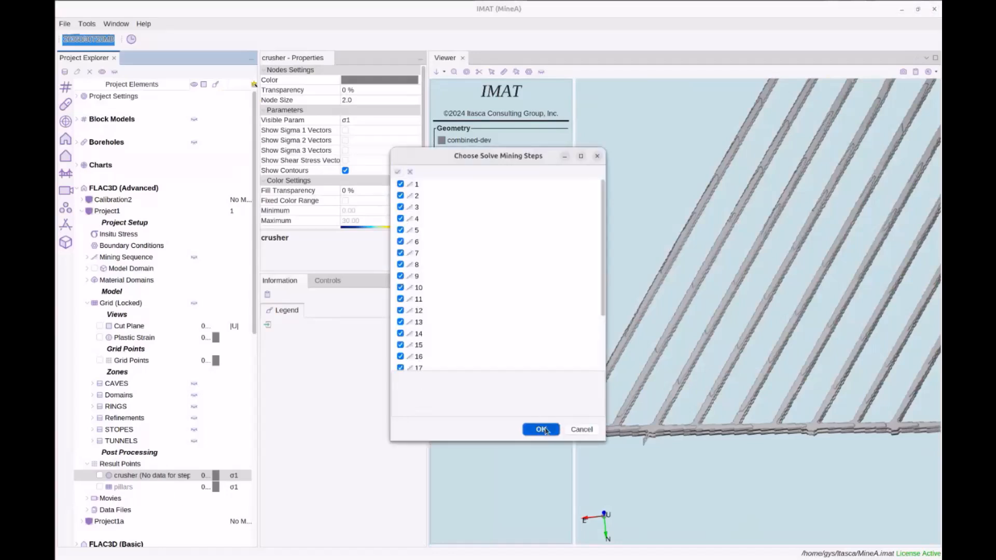
left_click(547, 432)
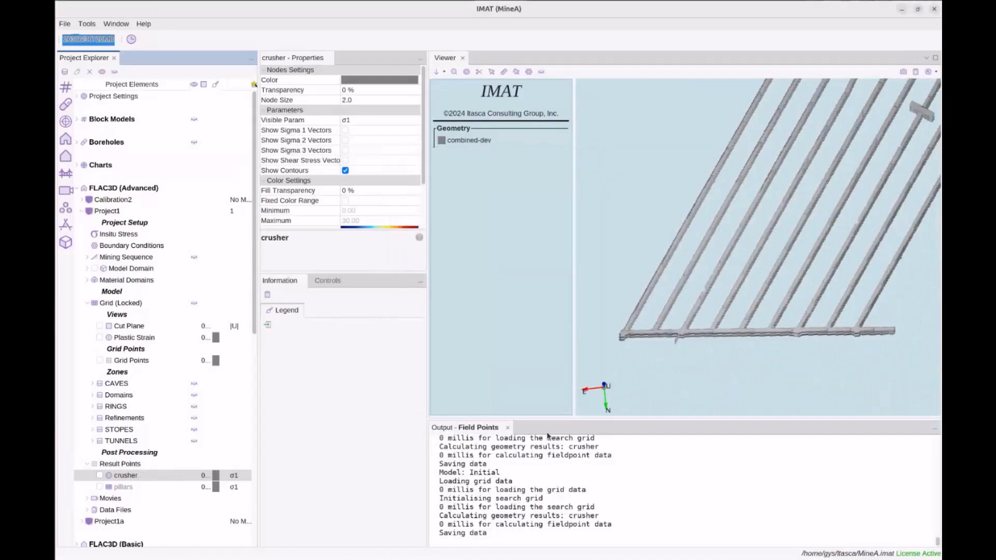
- Show the crusher result point in the viewer and set its node size to 10
left_click(100, 476)
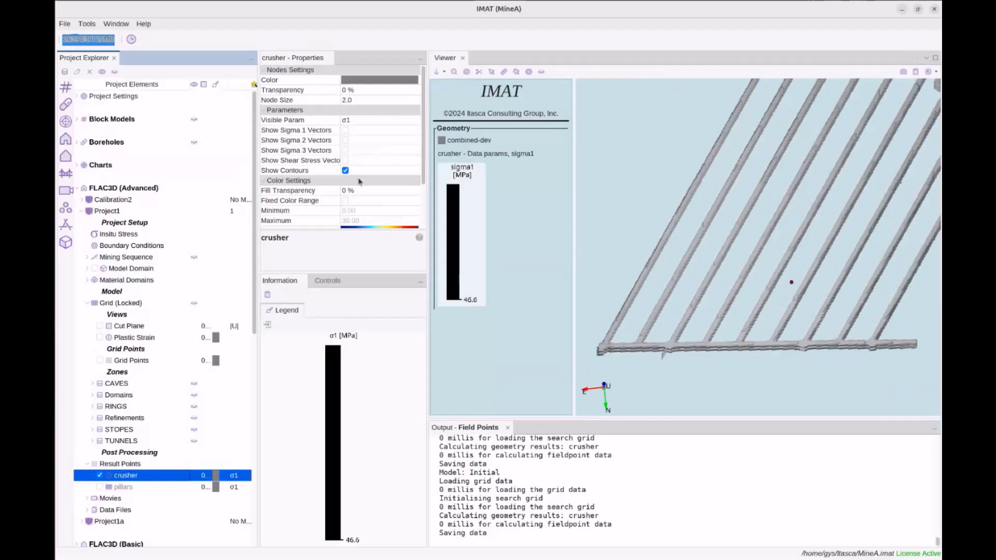
scroll(359, 181, "down", 3)
scroll(337, 190, "up", 3)
left_click(359, 100)
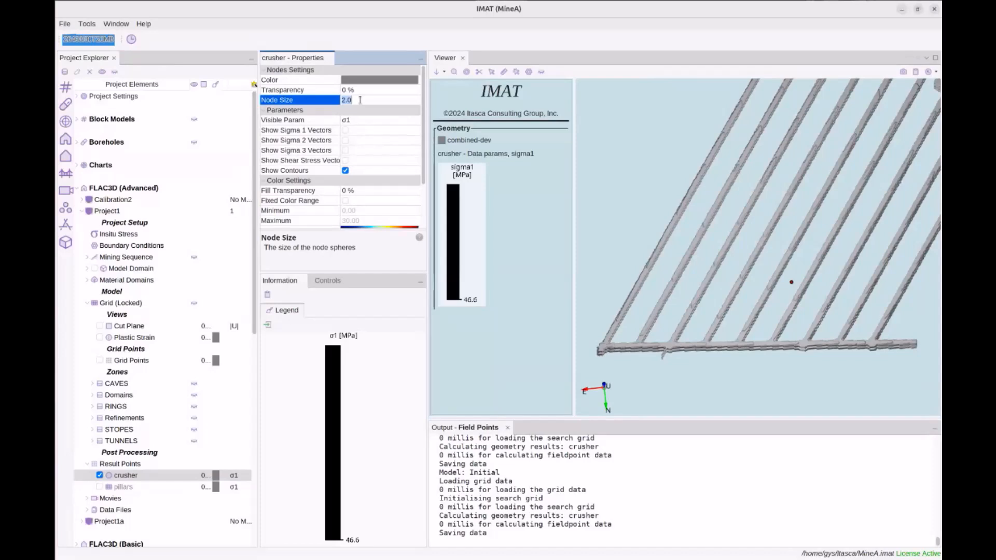
type("10")
key("Return")
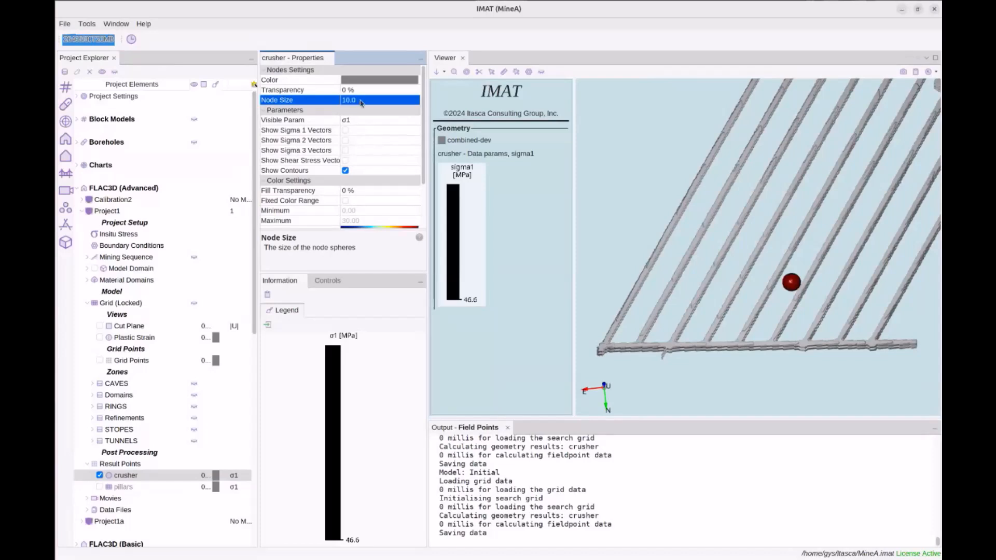
mouse_move(727, 270)
left_mouse_down()
mouse_move(742, 251)
mouse_move(717, 234)
mouse_move(724, 284)
left_mouse_up()
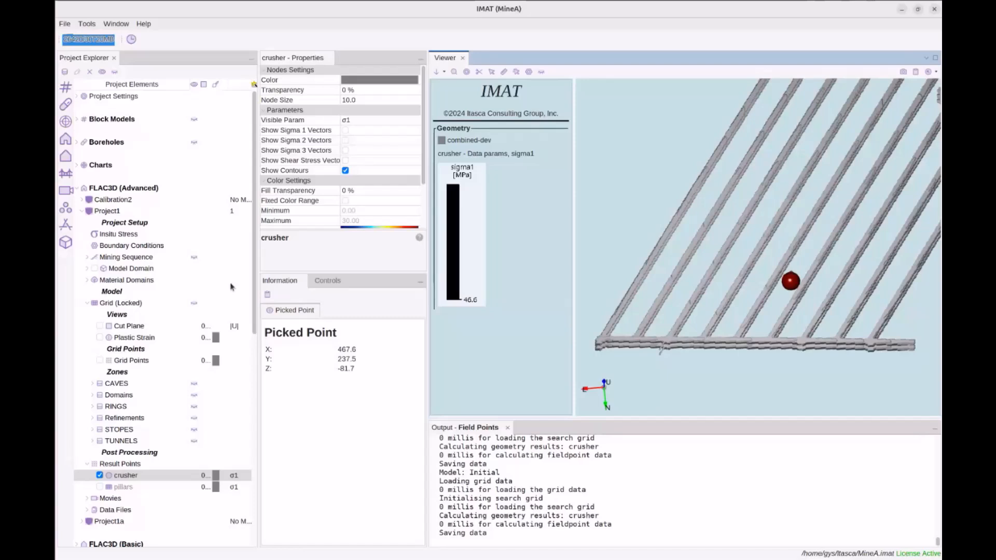
- Open the existing time chart from the project's charts and widen its display area
double_click(100, 165)
left_click(101, 223)
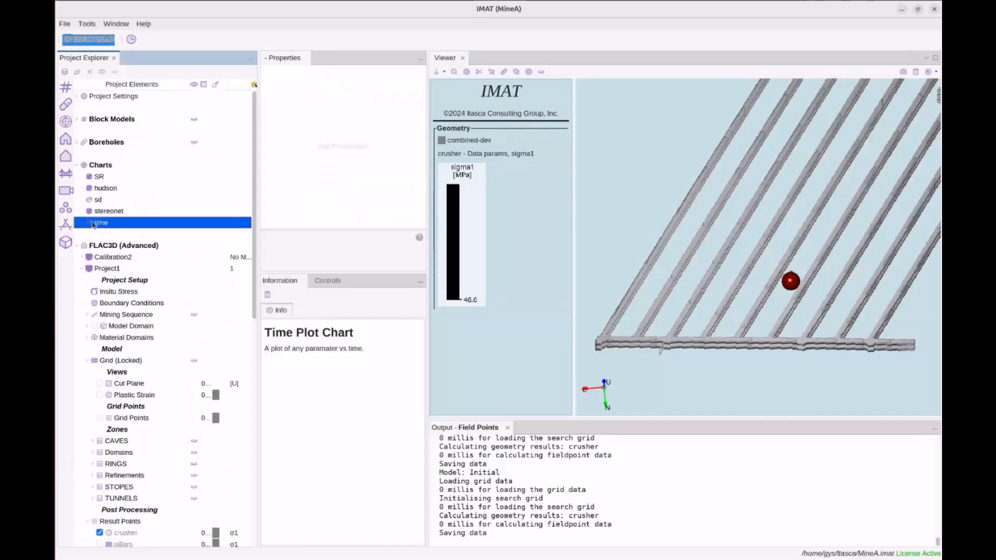
right_click(101, 224)
left_click(131, 231)
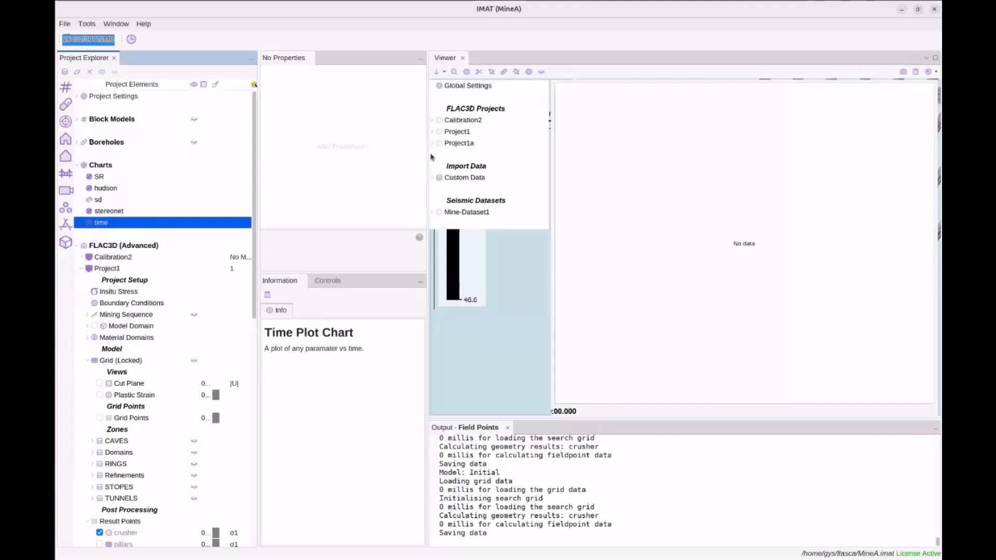
left_click_drag(427, 155, 358, 156)
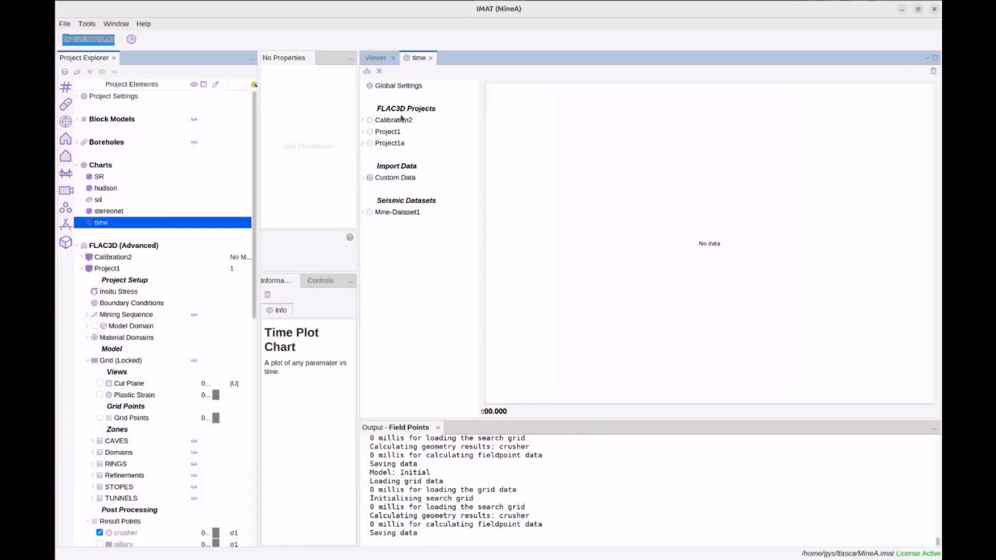
- Plot σ1 of Project1's crusher point on the time chart and compare it with the point's location in the viewer
double_click(389, 131)
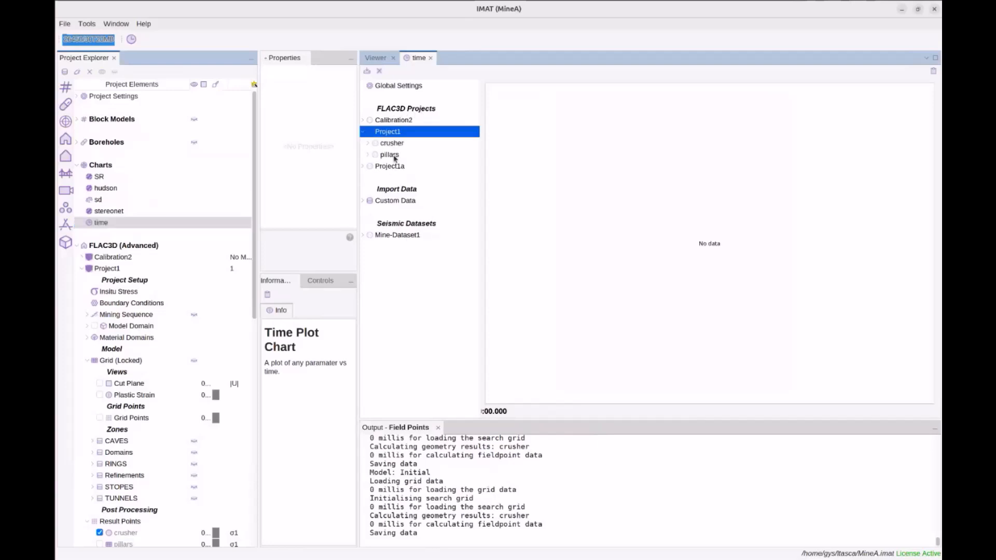
double_click(386, 144)
scroll(397, 202, "down", 2)
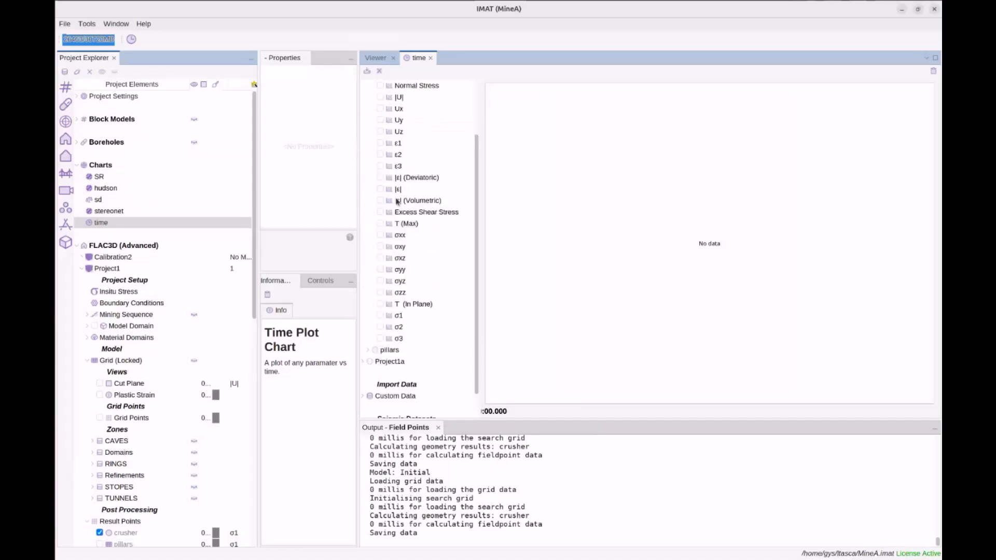
scroll(398, 204, "down", 2)
scroll(392, 214, "up", 2)
left_click(382, 315)
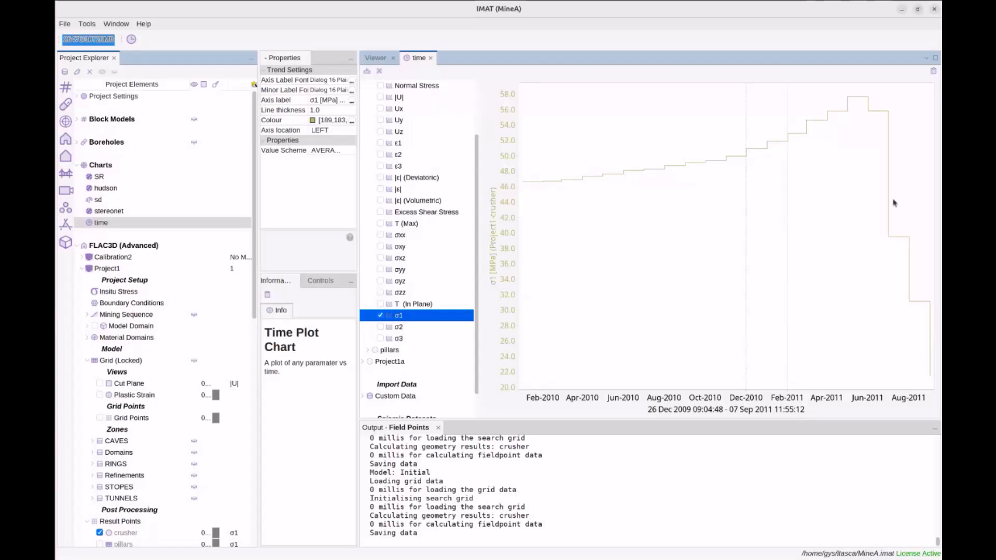
left_click_drag(480, 180, 492, 179)
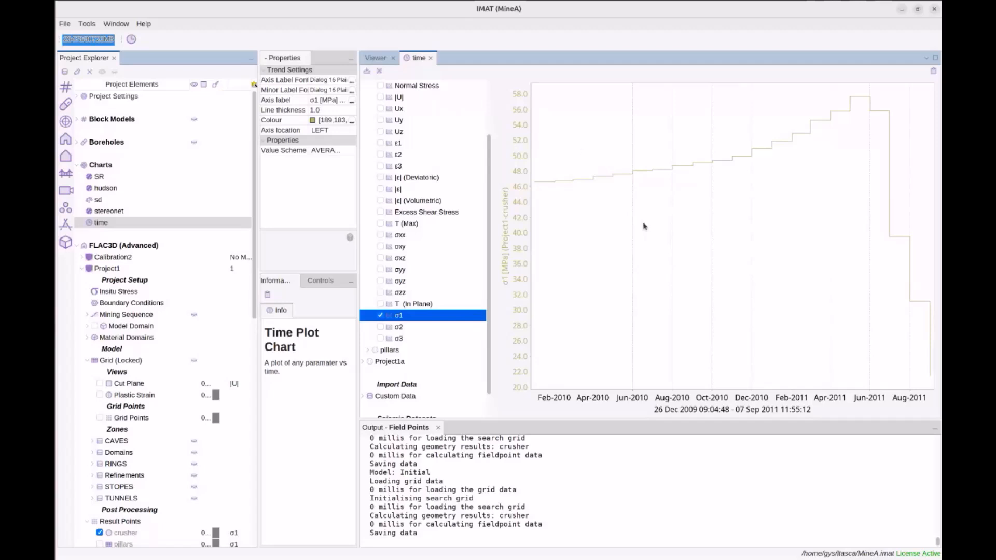
left_click(376, 58)
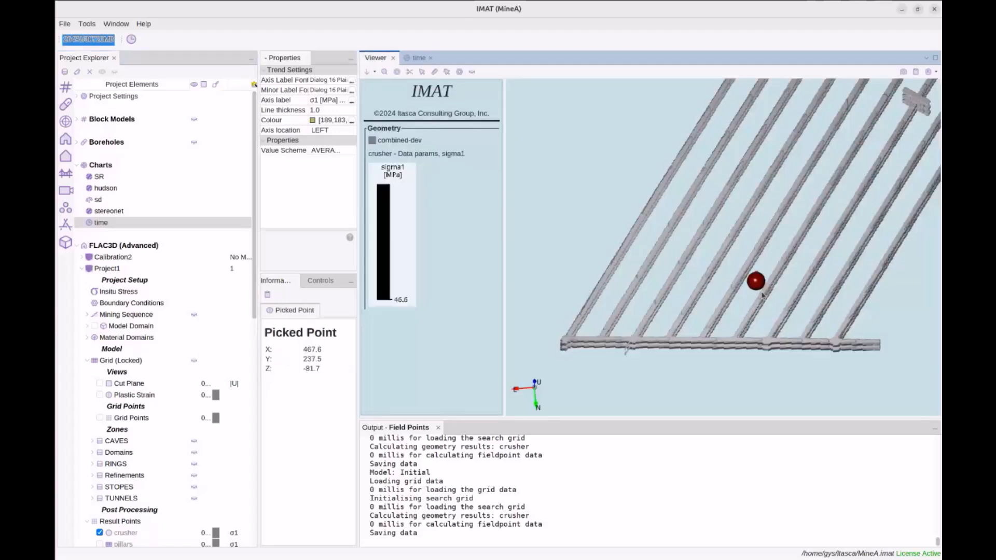
left_click(418, 58)
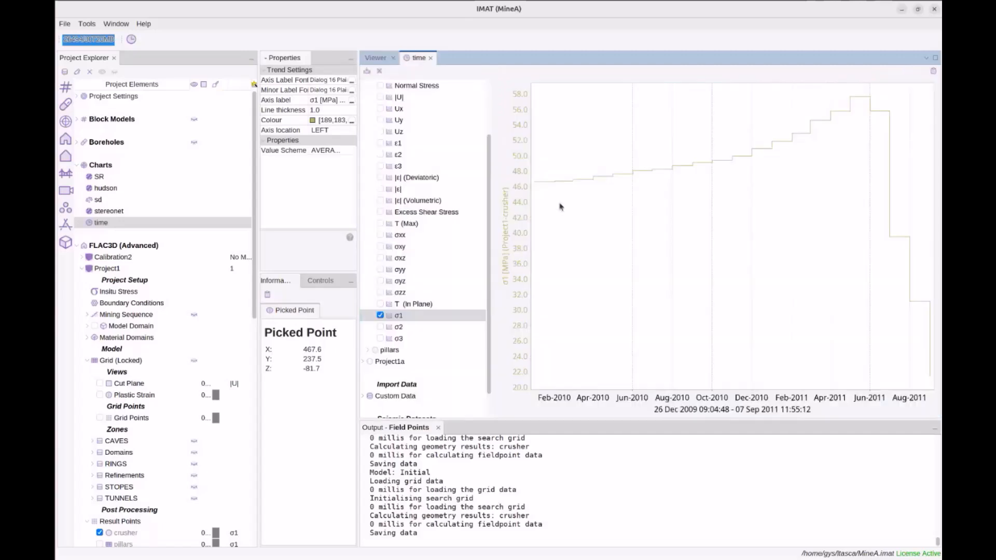
- Compare the crusher σ1 trend with Mine-Dataset1's Cumulative Potency and Log Energy Index by plotting and removing each in turn
scroll(429, 333, "down", 2)
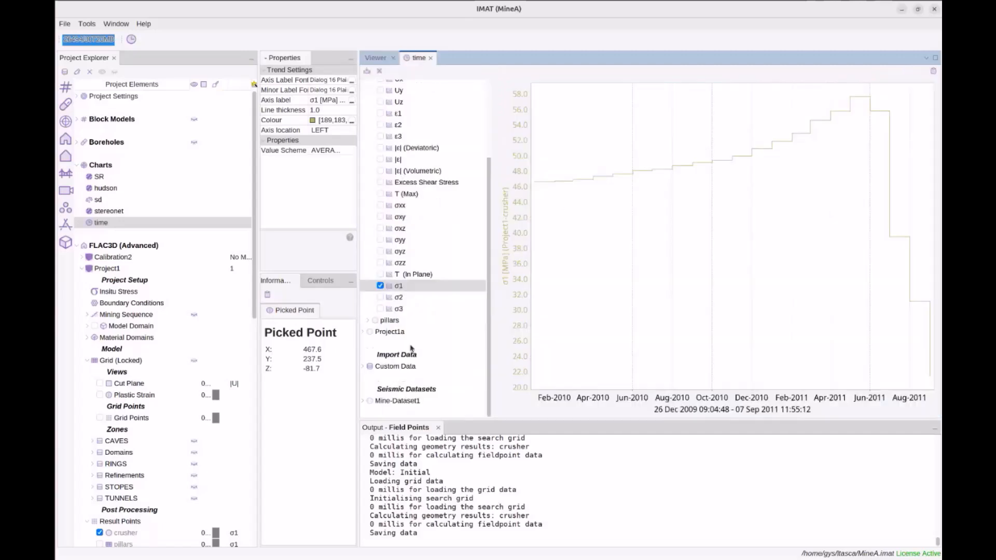
double_click(411, 401)
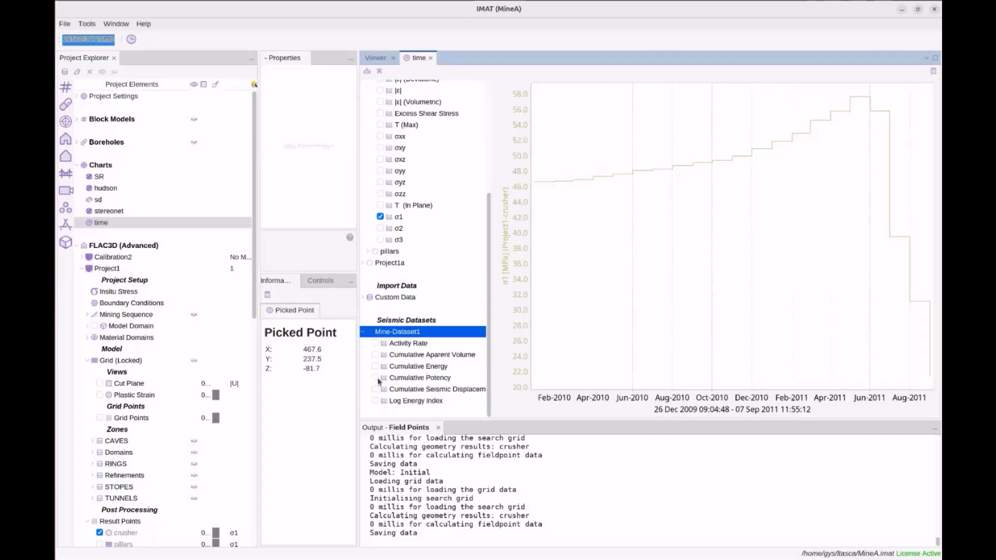
left_click(377, 379)
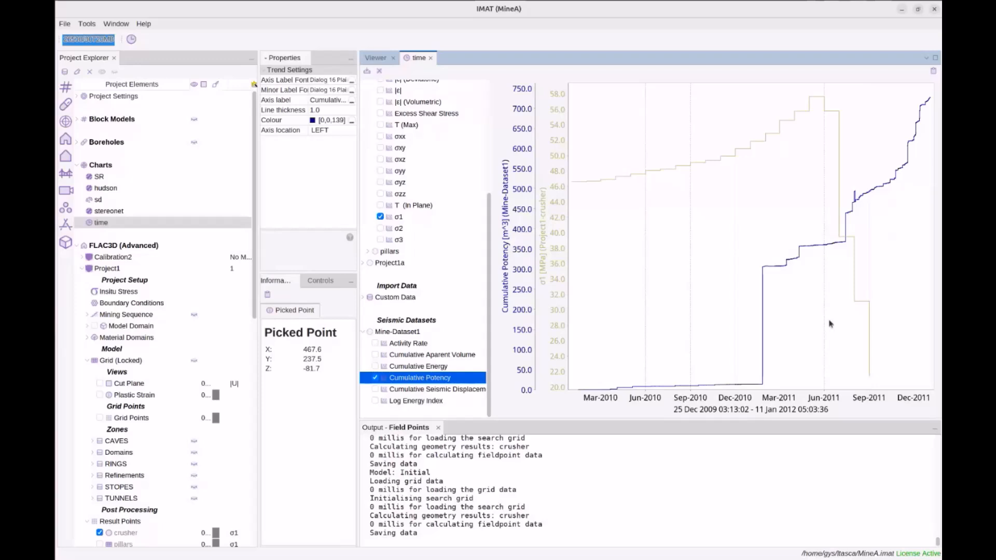
left_click(375, 379)
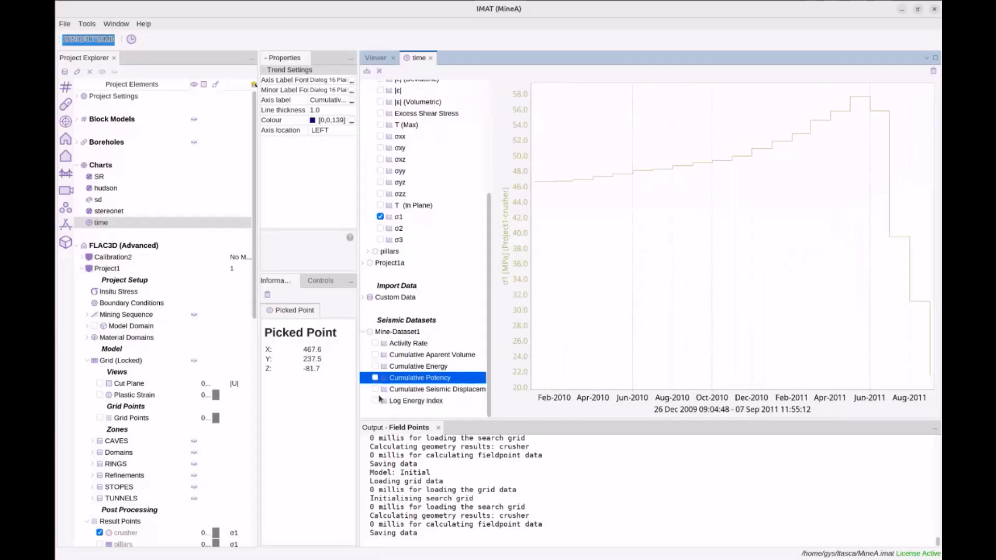
left_click(376, 401)
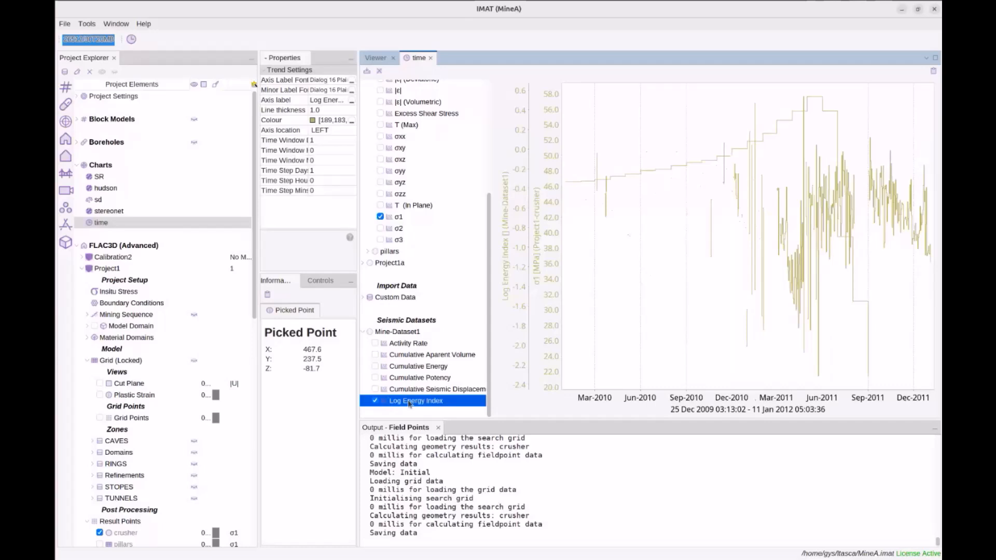
left_click(375, 402)
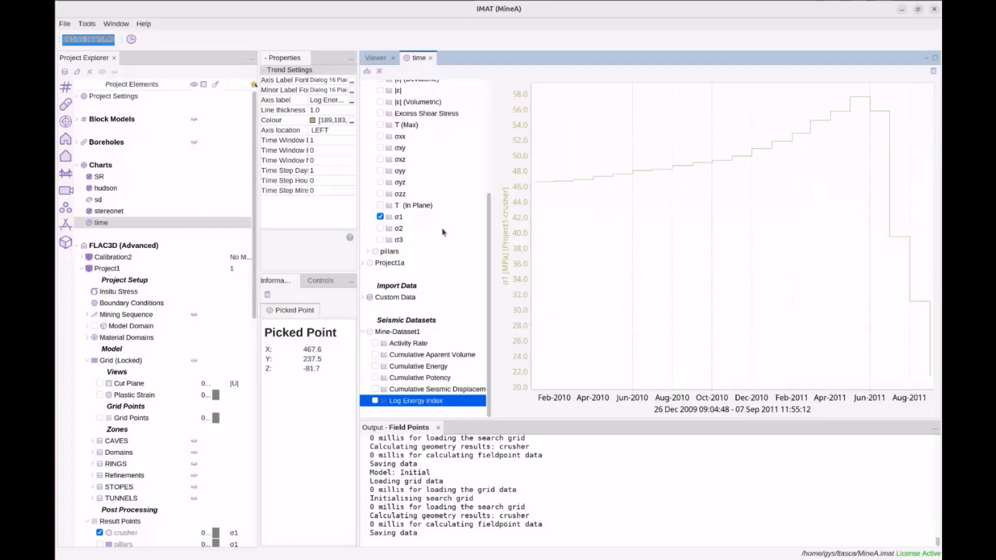
- Replace the crusher σ1 trend on the time chart with the σ1 trend of Project1's pillars result points
scroll(438, 236, "up", 3)
left_click(380, 315)
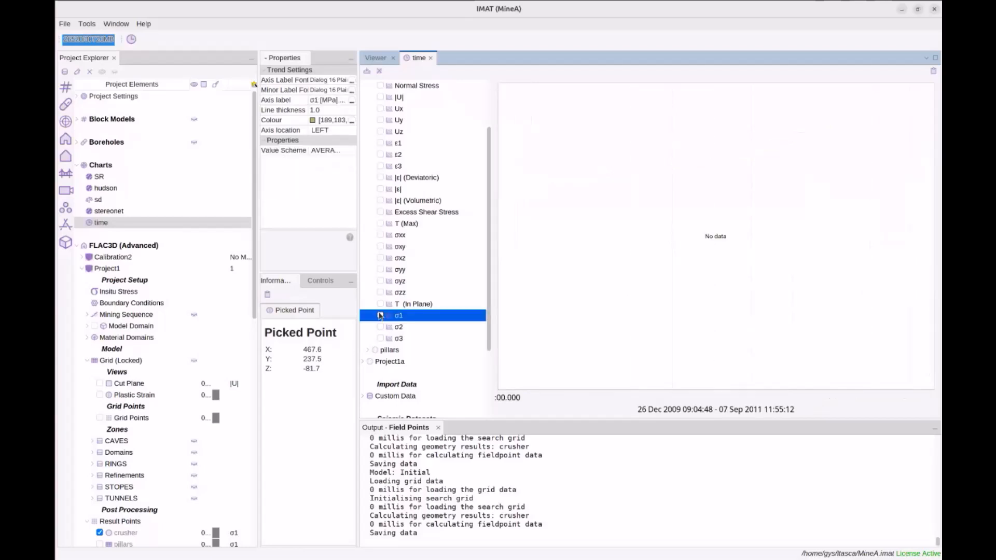
scroll(403, 177, "up", 2)
double_click(398, 144)
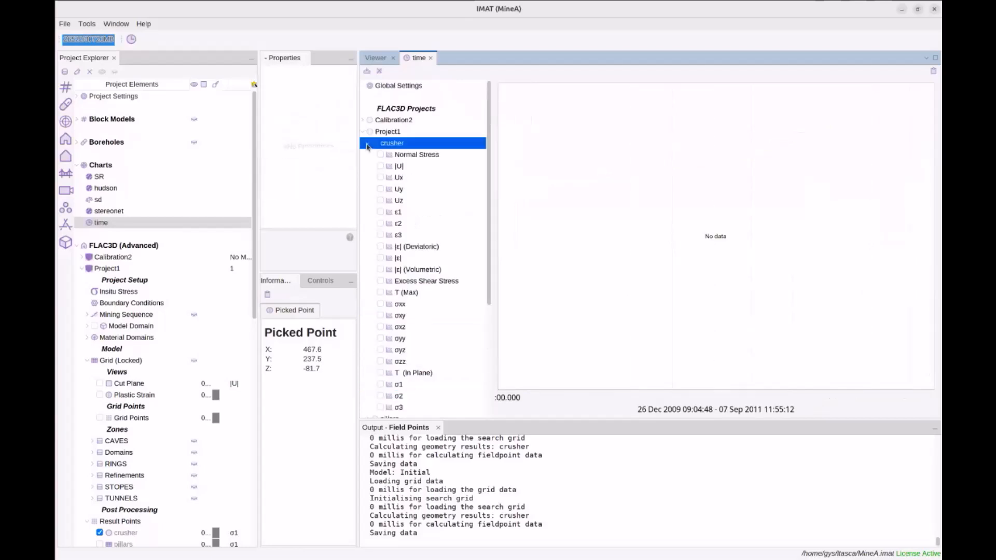
double_click(399, 155)
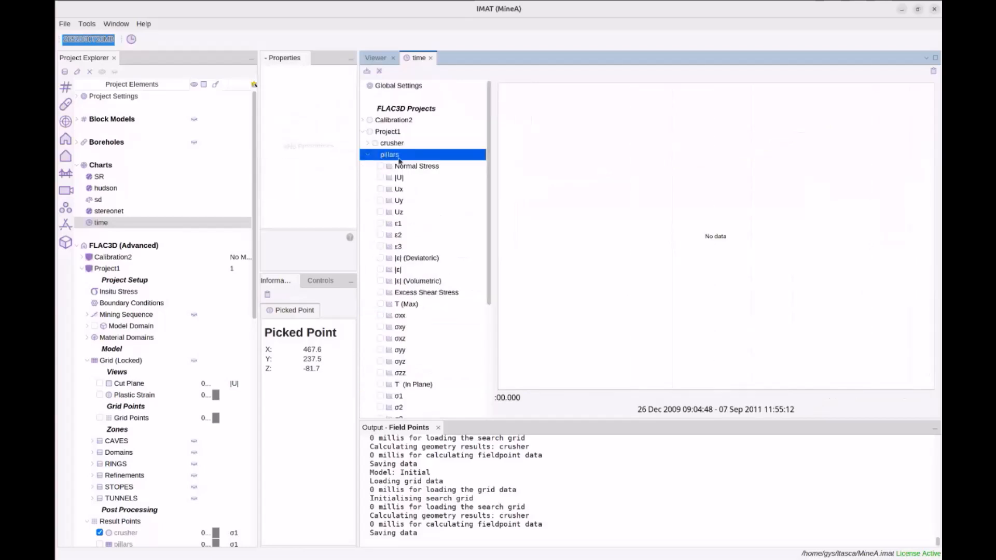
scroll(427, 156, "down", 3)
scroll(427, 155, "up", 3)
scroll(429, 158, "down", 3)
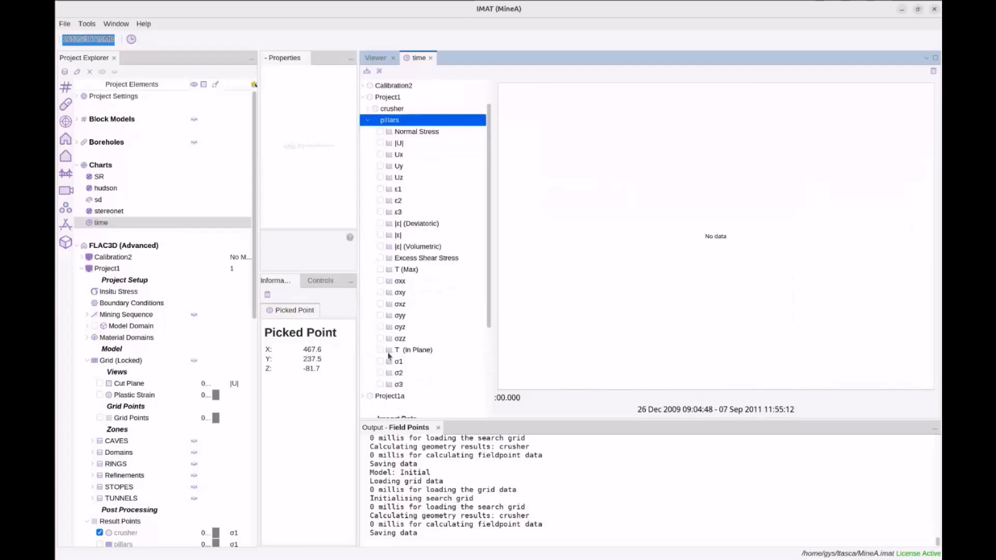
left_click(382, 361)
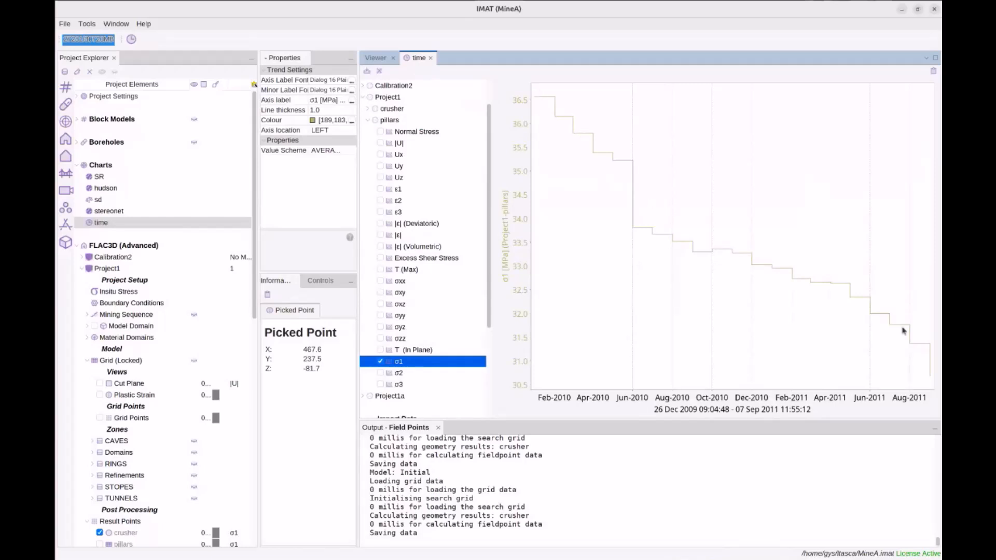
- Display the pillars result points in the 3D viewer and hide the crusher result points
left_click(377, 58)
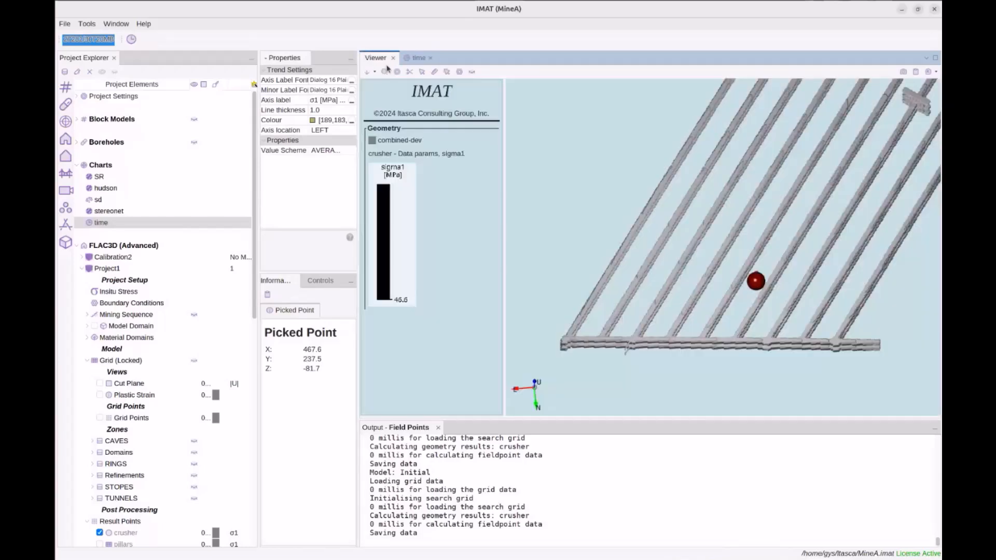
scroll(226, 212, "down", 3)
left_click(102, 439)
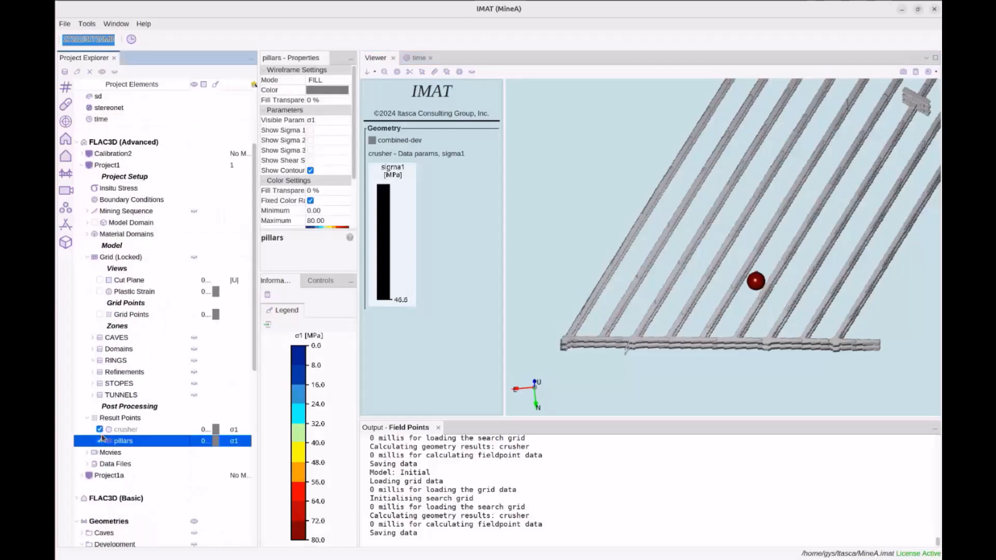
left_click(100, 430)
scroll(760, 225, "up", 3)
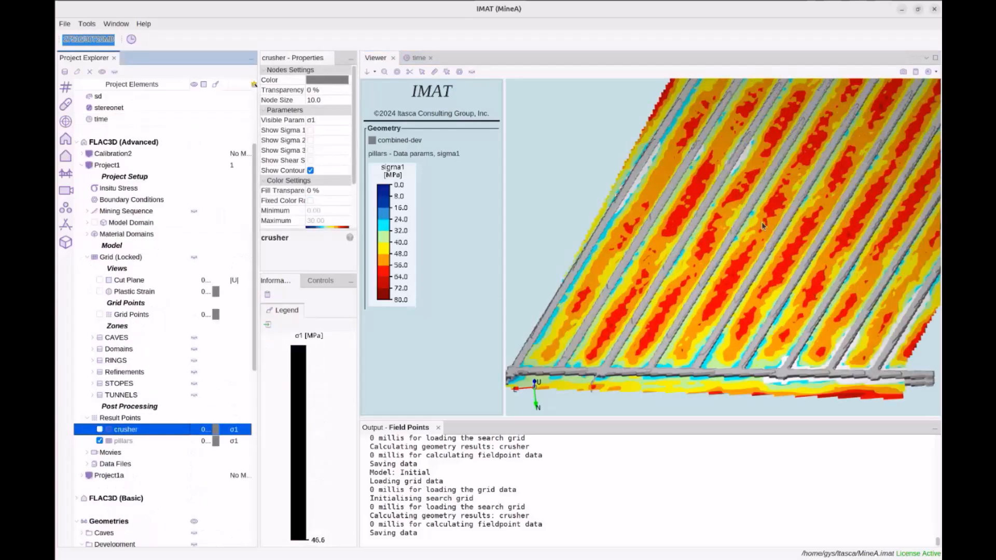
scroll(760, 225, "down", 5)
scroll(760, 228, "down", 1)
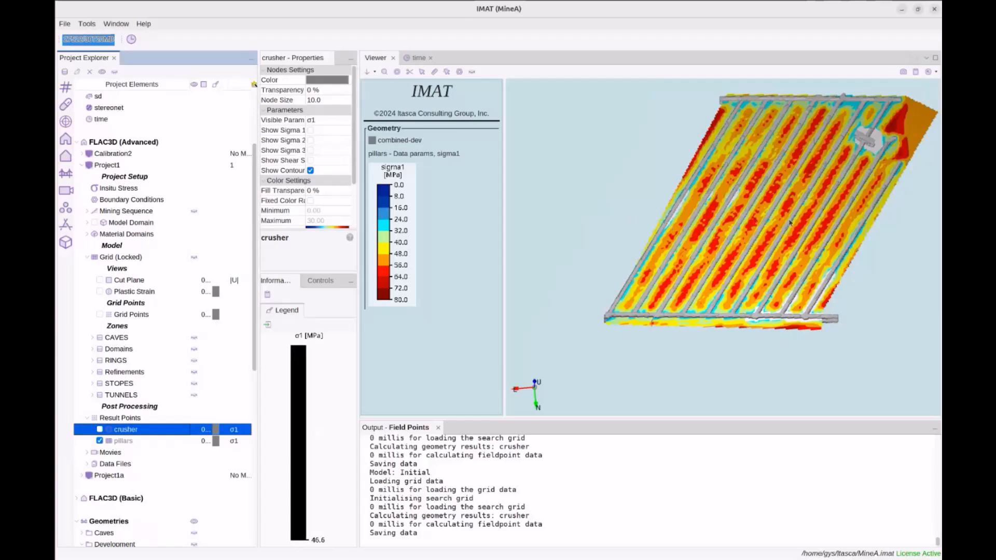
- On the time chart, set the pillars σ1 trend's value scheme to MEDIAN and after that to MAX
left_click(418, 58)
left_click(372, 151)
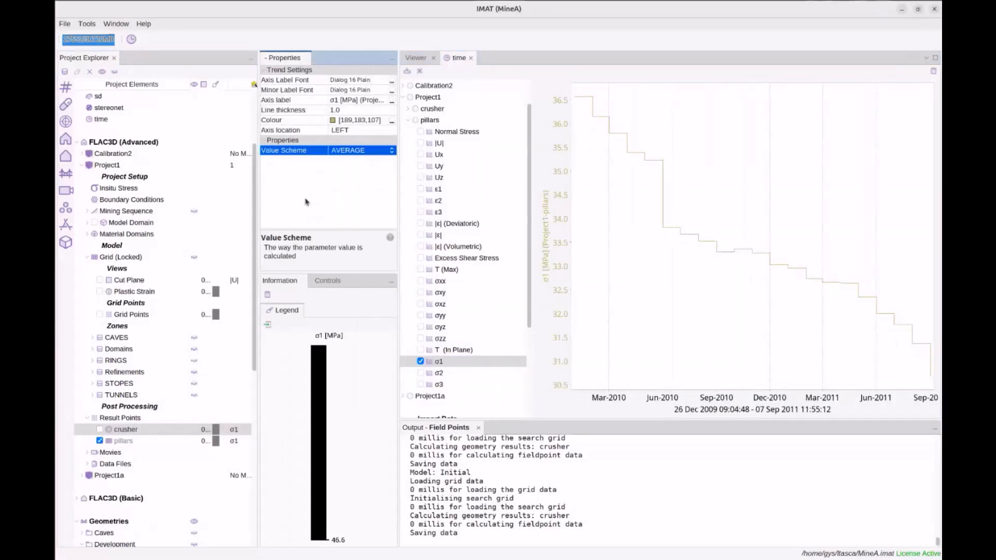
left_click(352, 154)
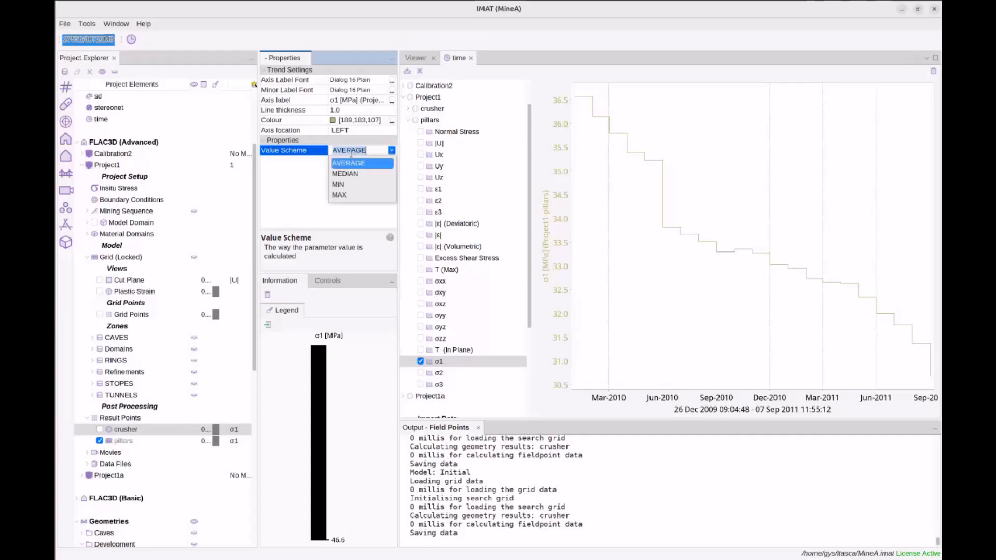
left_click(356, 175)
left_click(368, 150)
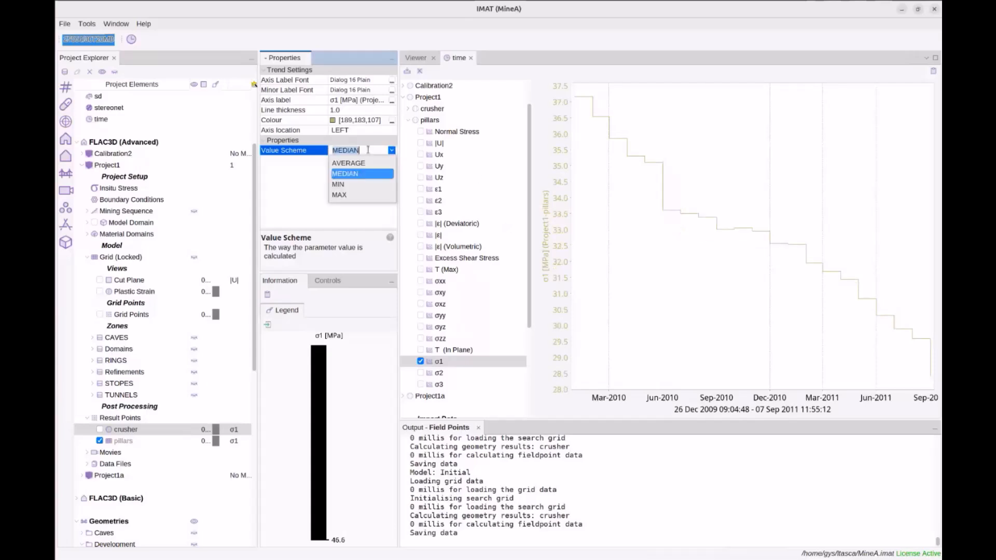
left_click(357, 194)
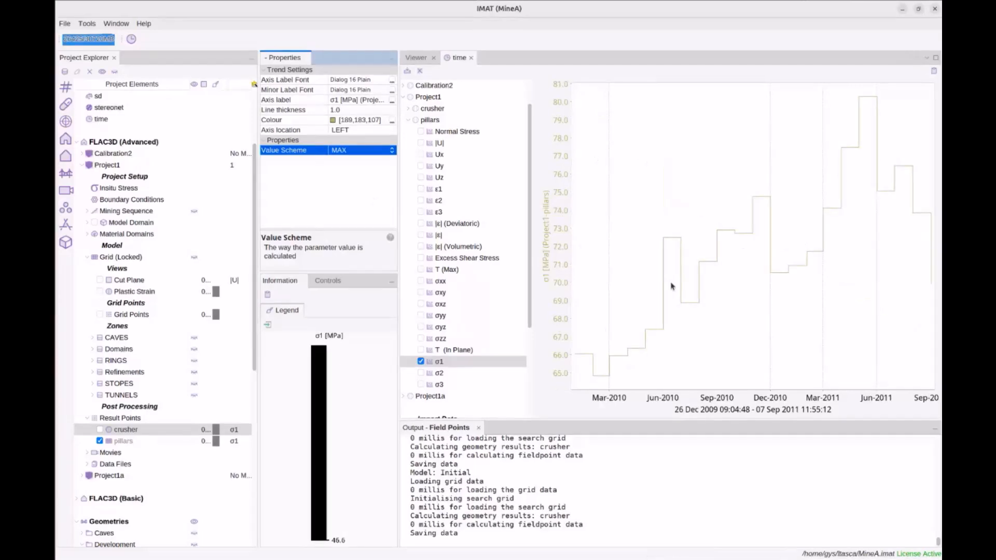
- Set the pillars σ1 trend's value scheme to MIN, and return it to AVERAGE
left_click(362, 150)
left_click(353, 163)
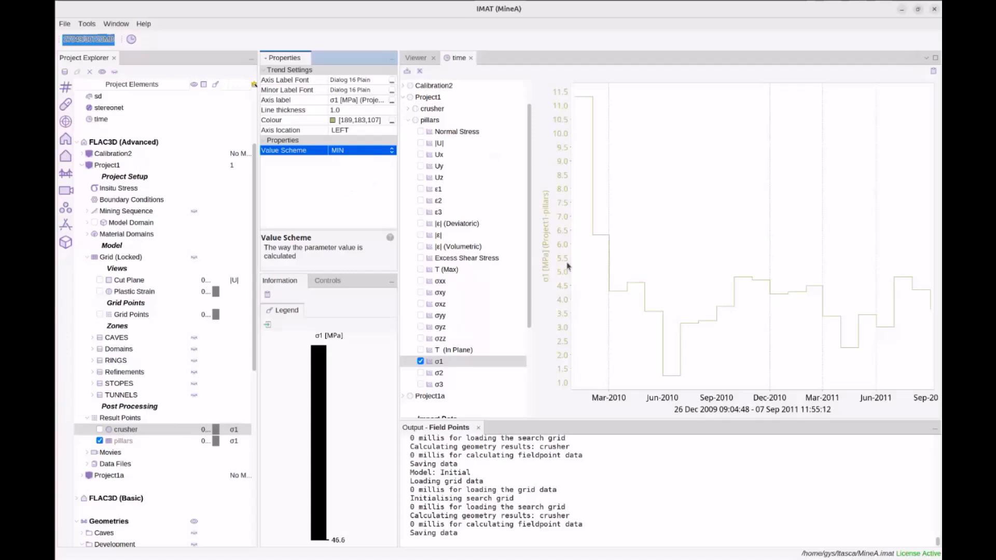
left_click(384, 151)
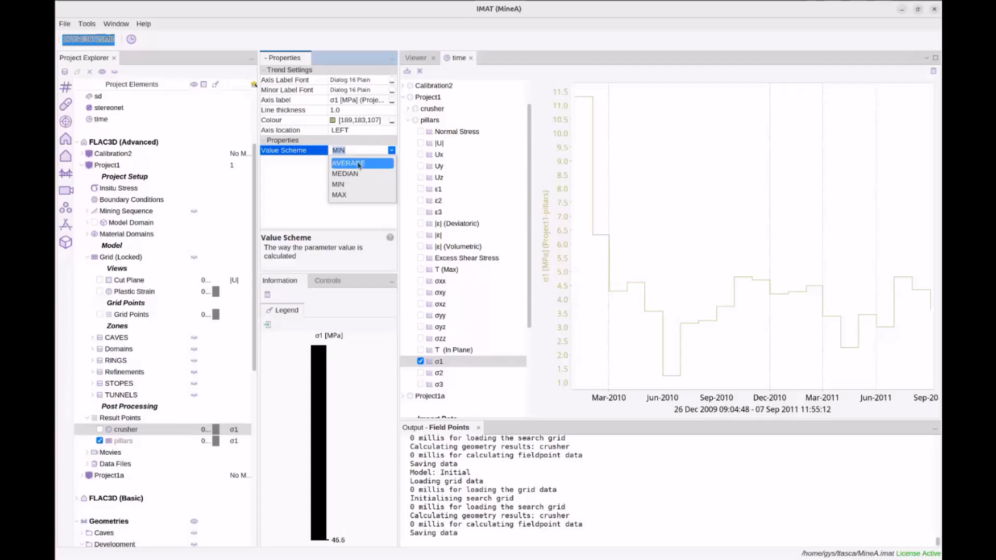
left_click(353, 163)
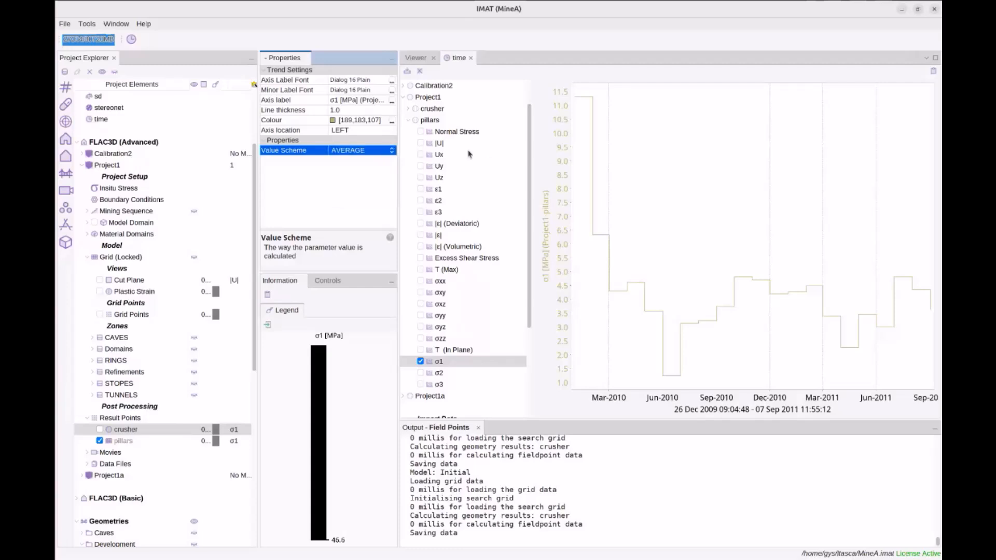
- Add the crusher σ1 trend to the time chart and set its line colour to red (255, 0, 51)
left_click(410, 109)
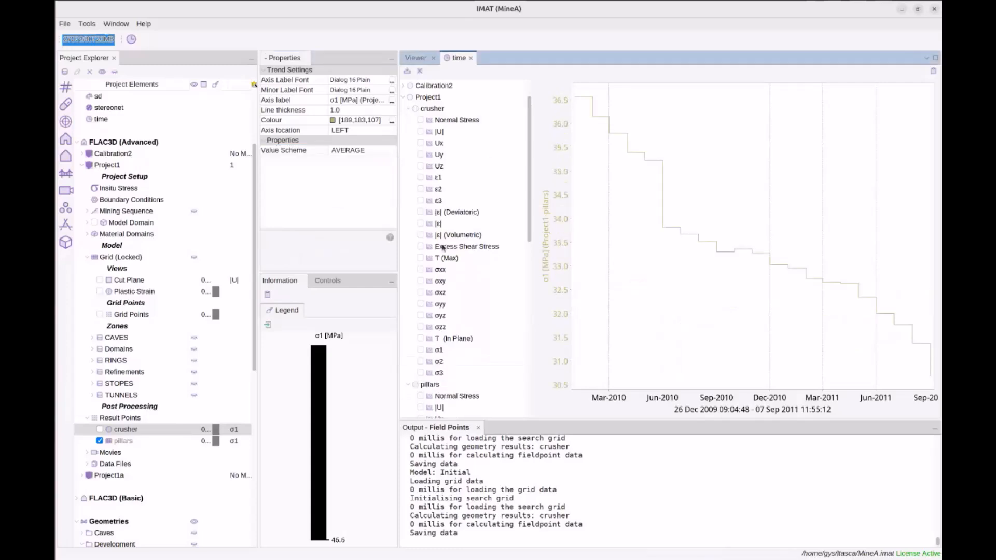
scroll(424, 311, "down", 2)
left_click(420, 281)
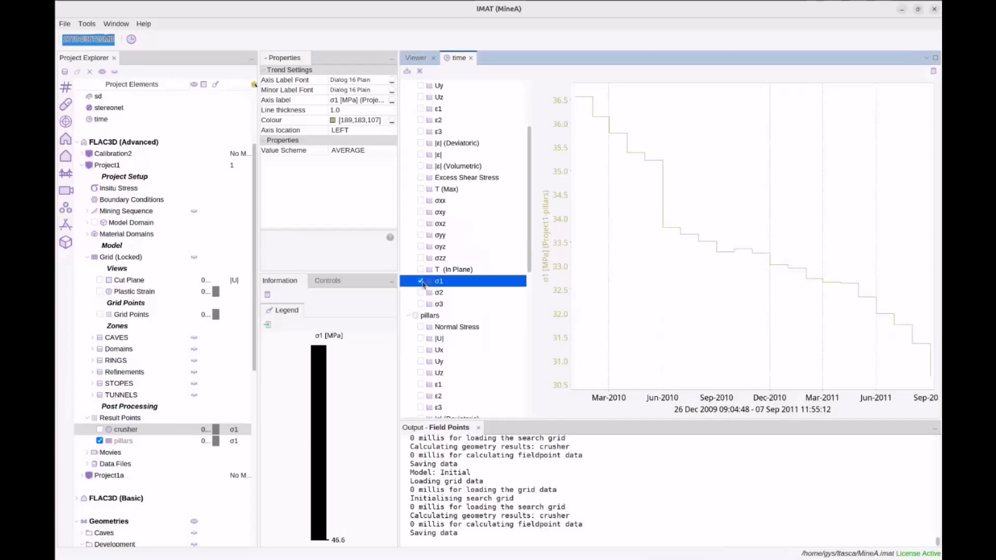
left_click(392, 122)
left_click(482, 282)
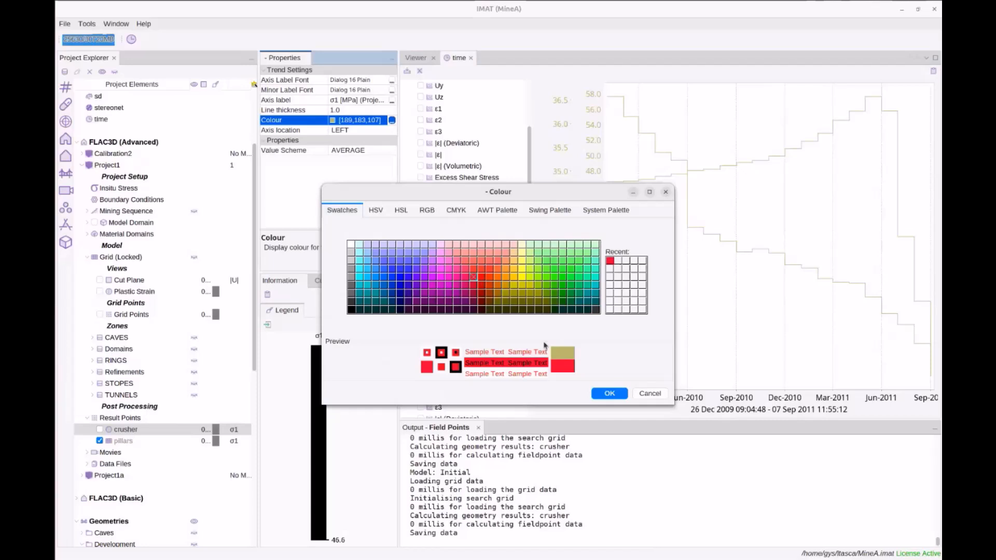
left_click(609, 393)
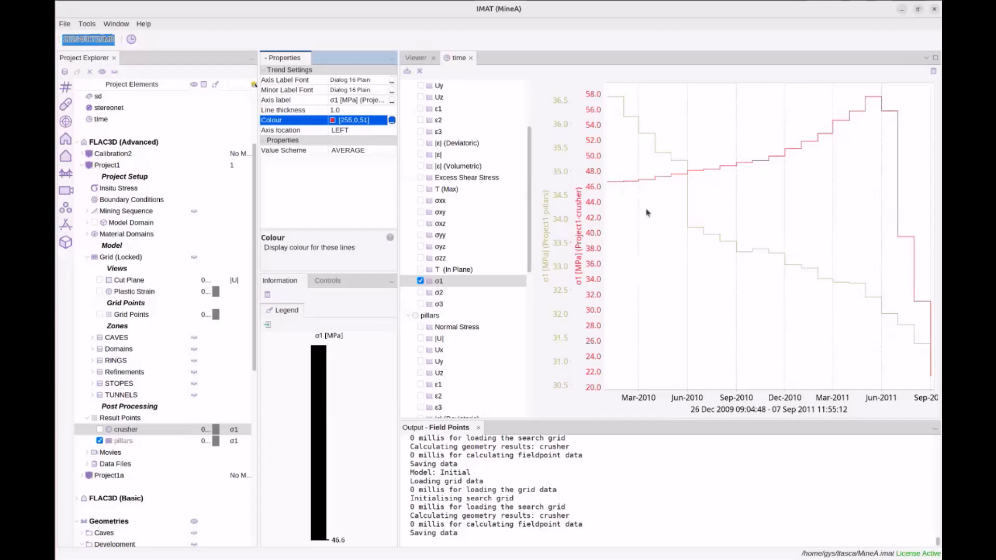
- Close the time chart and hide Project1's pillars result points in the 3D viewer
left_click(471, 58)
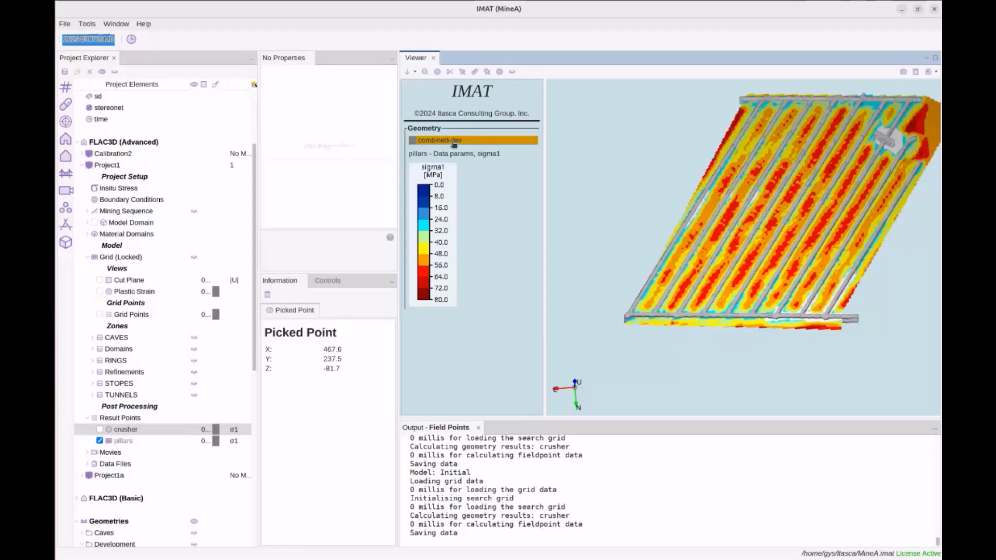
scroll(224, 243, "down", 2)
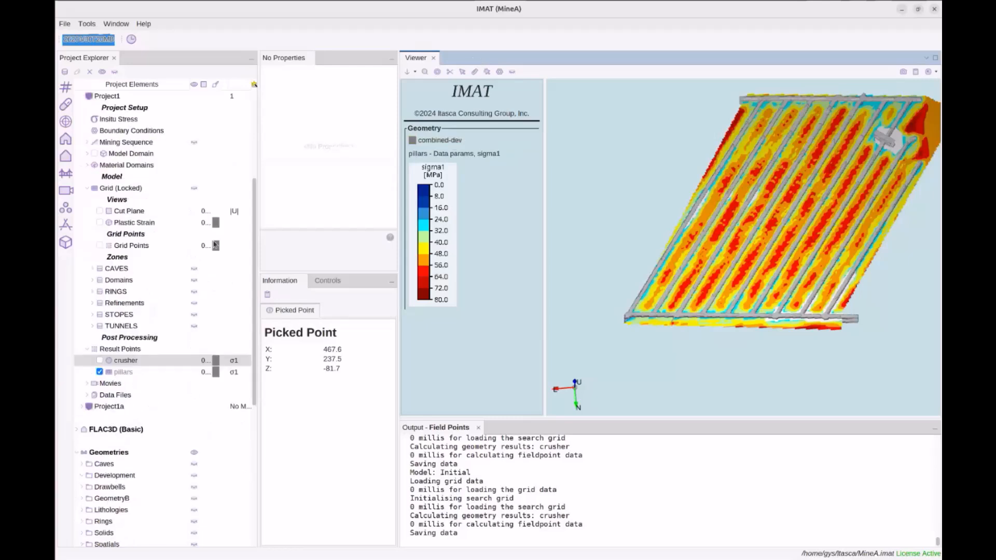
left_click(123, 375)
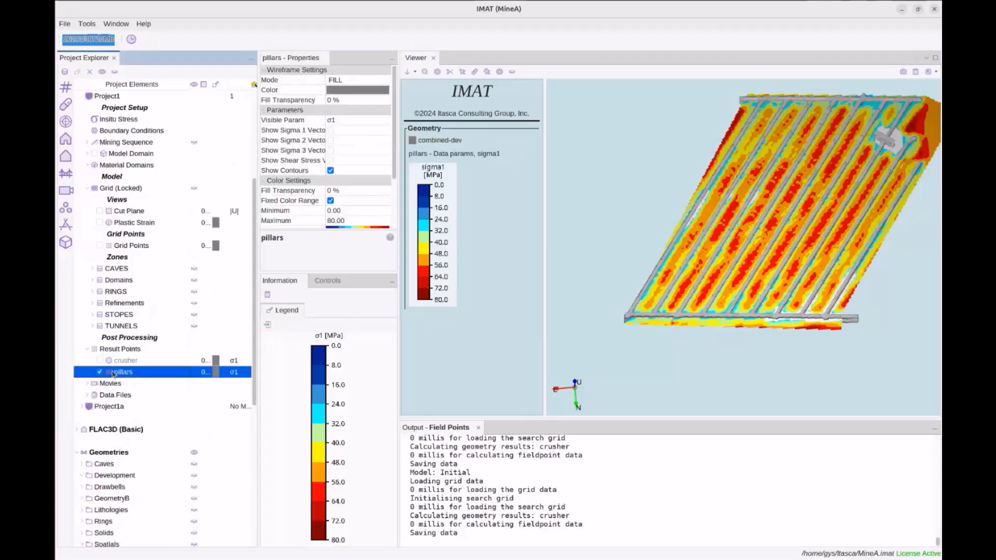
scroll(538, 225, "down", 3)
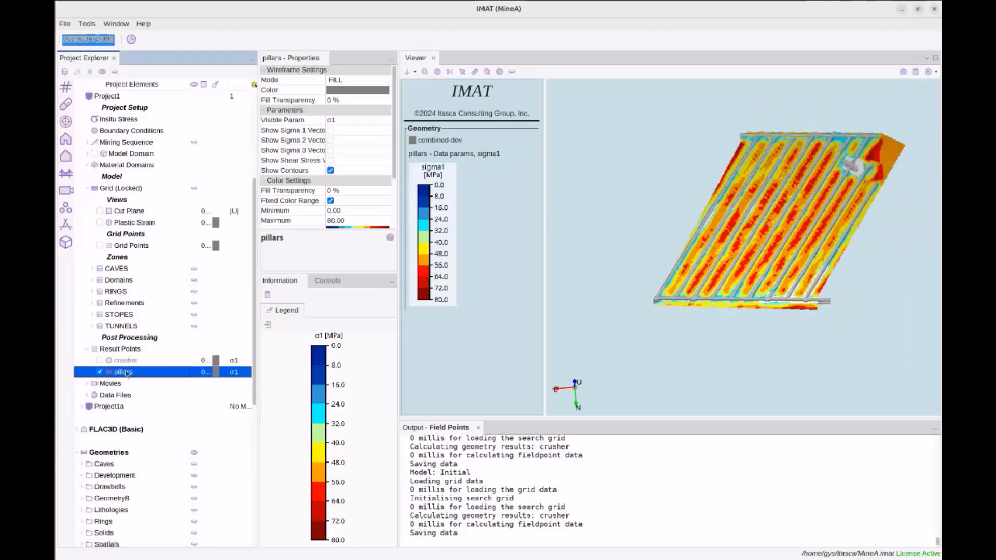
scroll(720, 211, "down", 1)
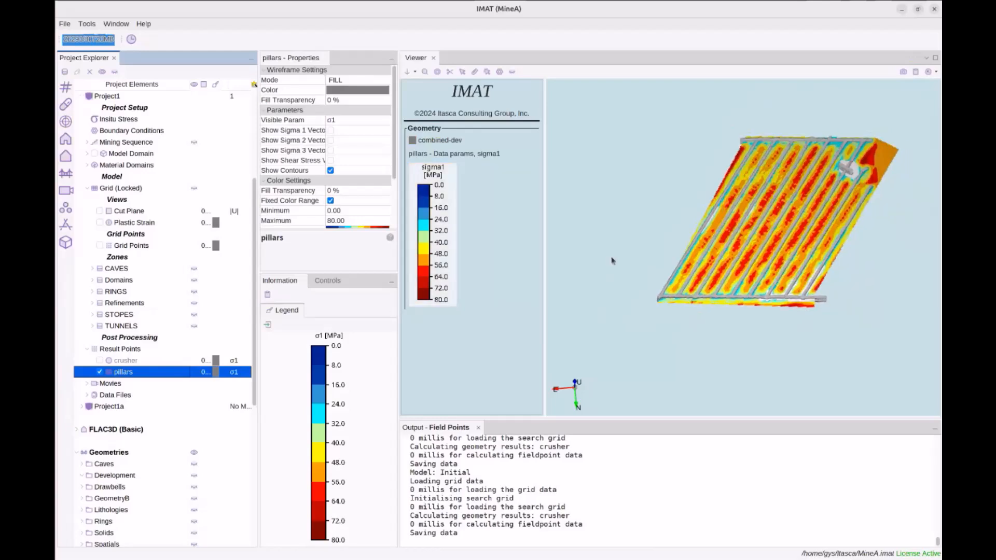
scroll(621, 255, "down", 1)
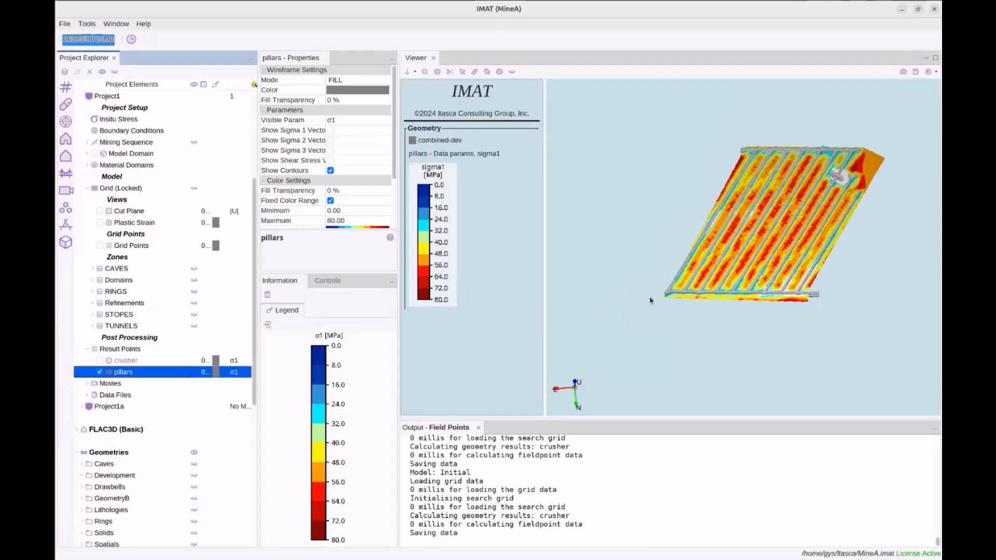
left_click(100, 373)
- Preview the plane wireframe from the Structures geometries in the 3D viewer and hide it again
scroll(162, 406, "down", 3)
left_click(110, 453)
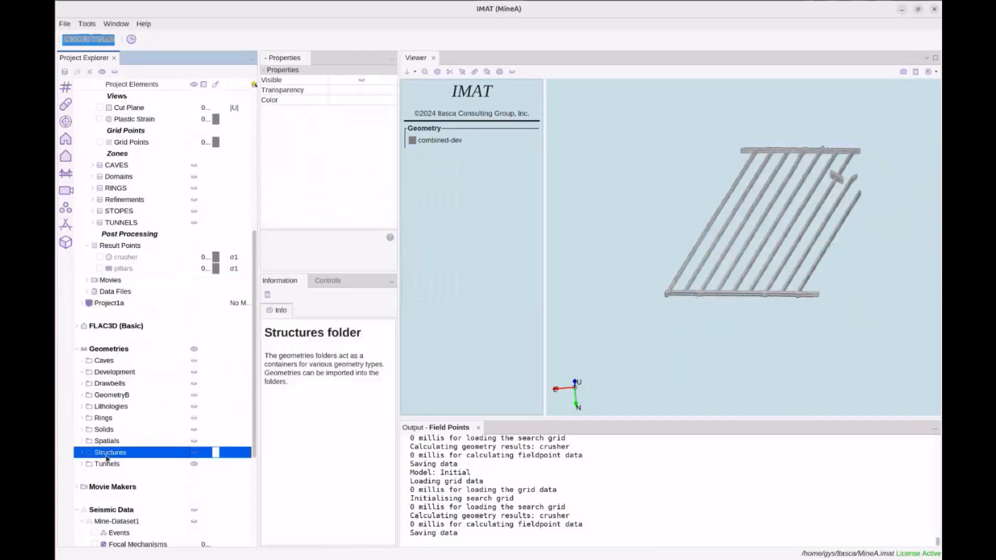
left_click(81, 452)
left_click(95, 488)
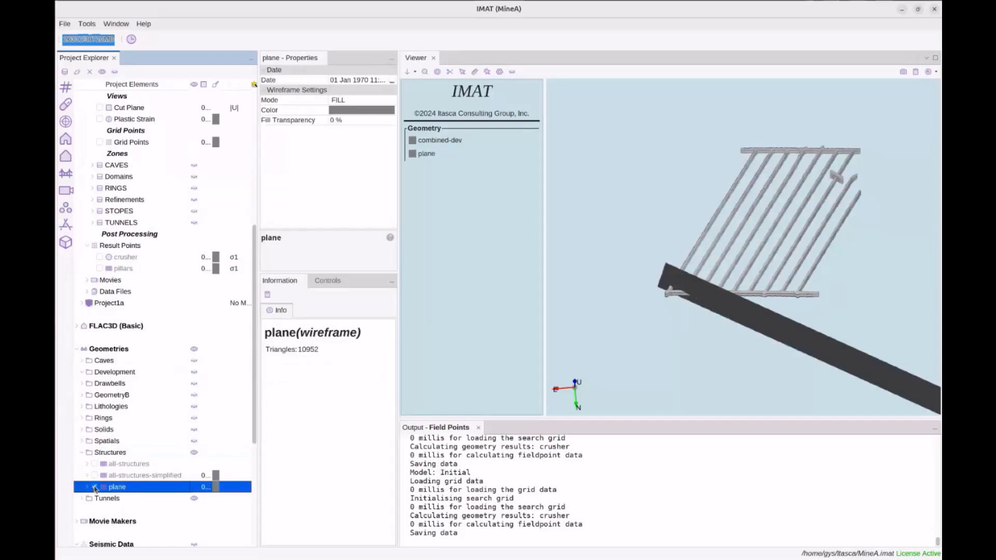
left_click(94, 488)
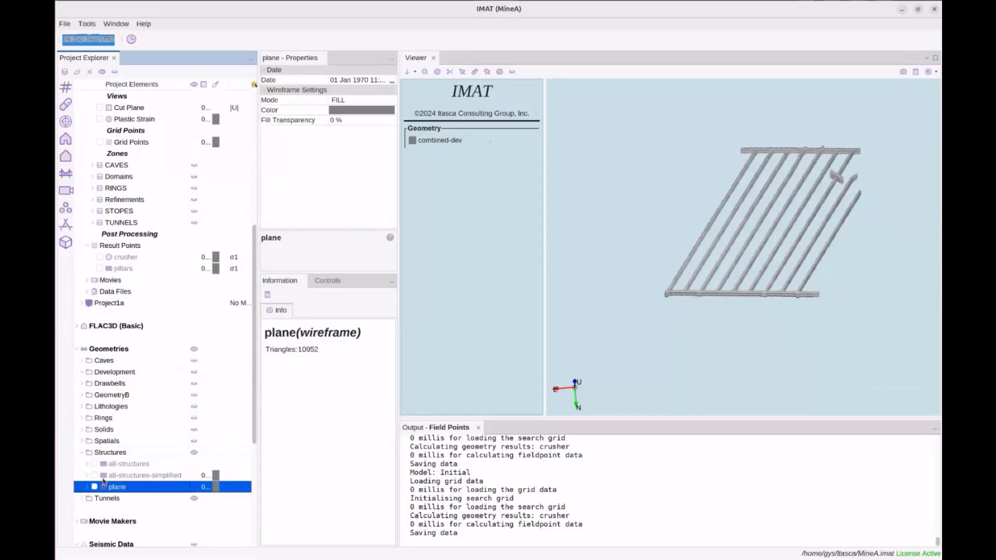
- Preview the all-structures-simplified wireframe from the Structures geometries in the 3D viewer and hide it again
left_click(95, 476)
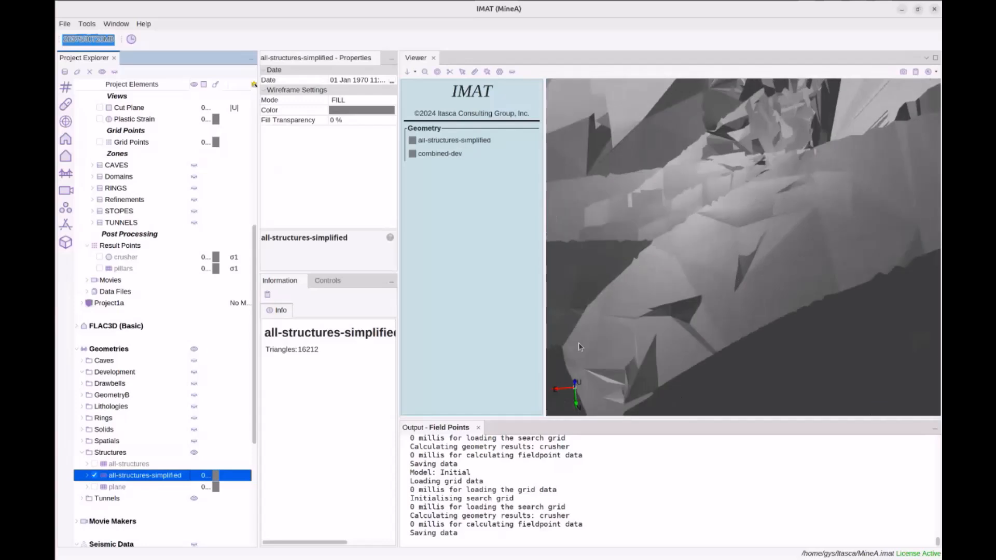
left_click(94, 476)
- Copy the all-structures and plane wireframes from the Structures geometries into Project1's Result Points
left_click(117, 465)
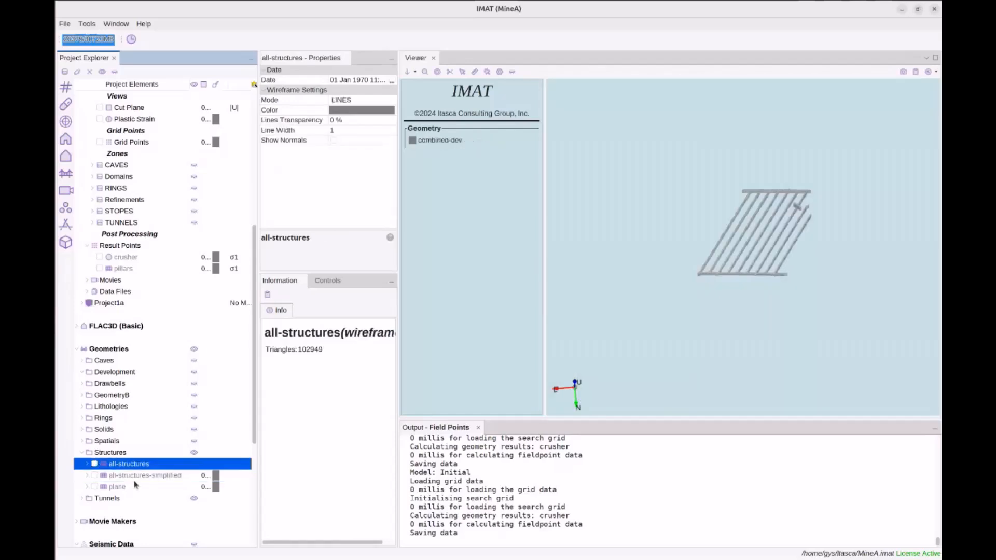
left_click(119, 488, "ctrl")
right_click(119, 489)
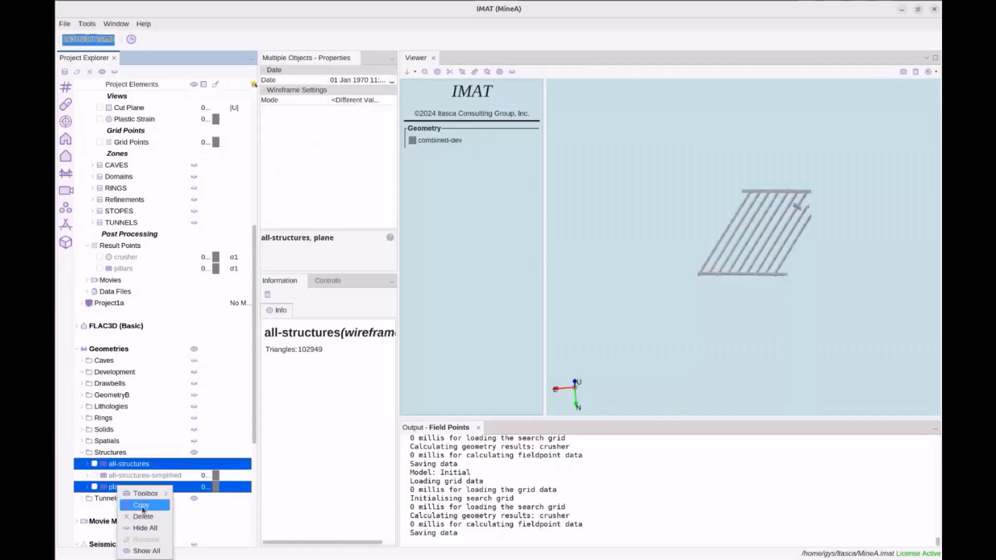
left_click(141, 505)
left_click(119, 245)
right_click(121, 245)
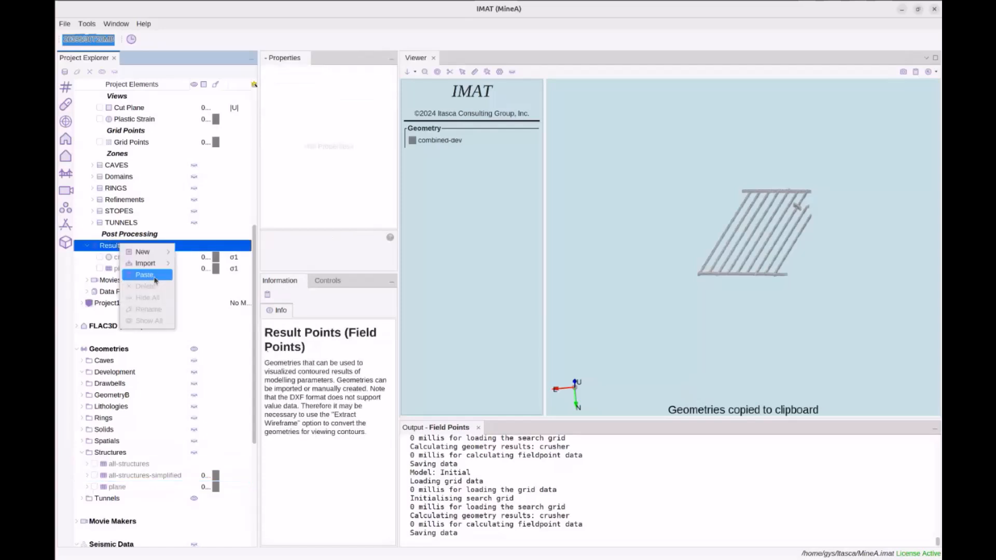
left_click(154, 278)
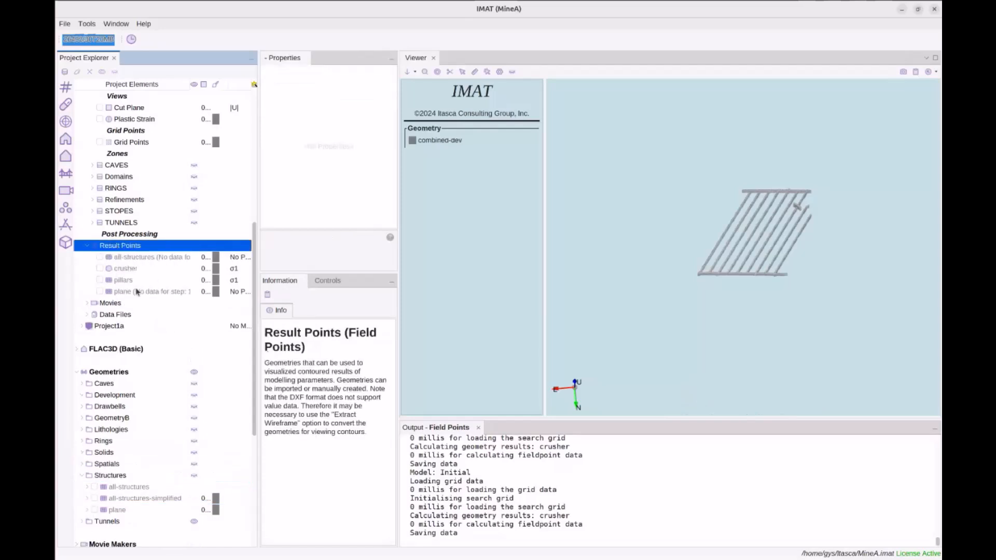
- Calculate results for the all-structures and plane result points at mining steps 1 to 21, excluding Equilibrium and Initial
left_click(140, 258)
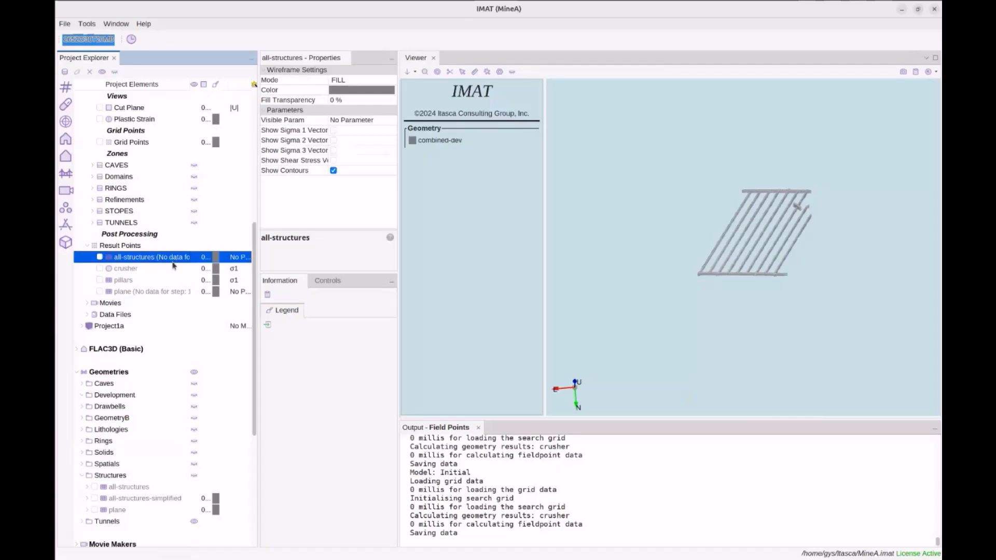
scroll(179, 281, "up", 1)
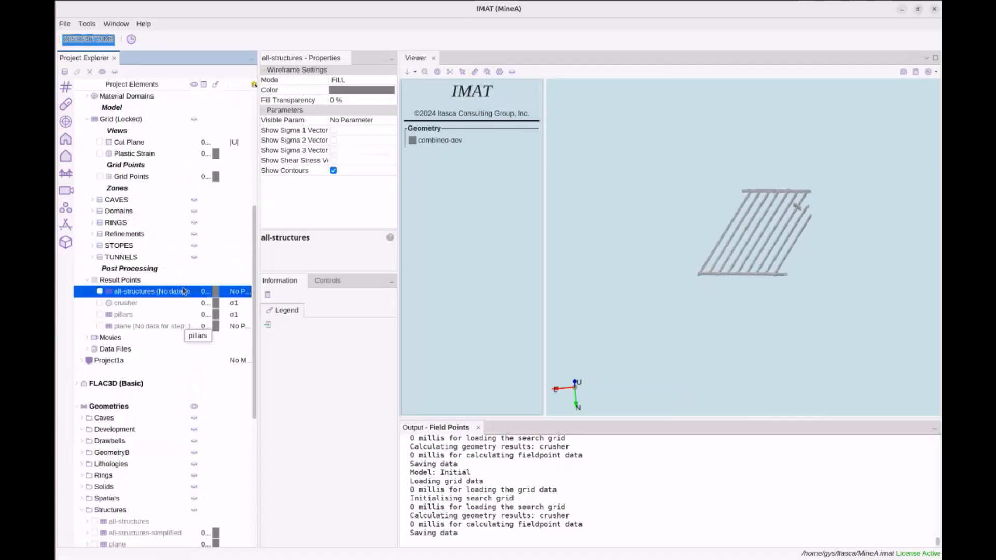
left_click(147, 326, "ctrl")
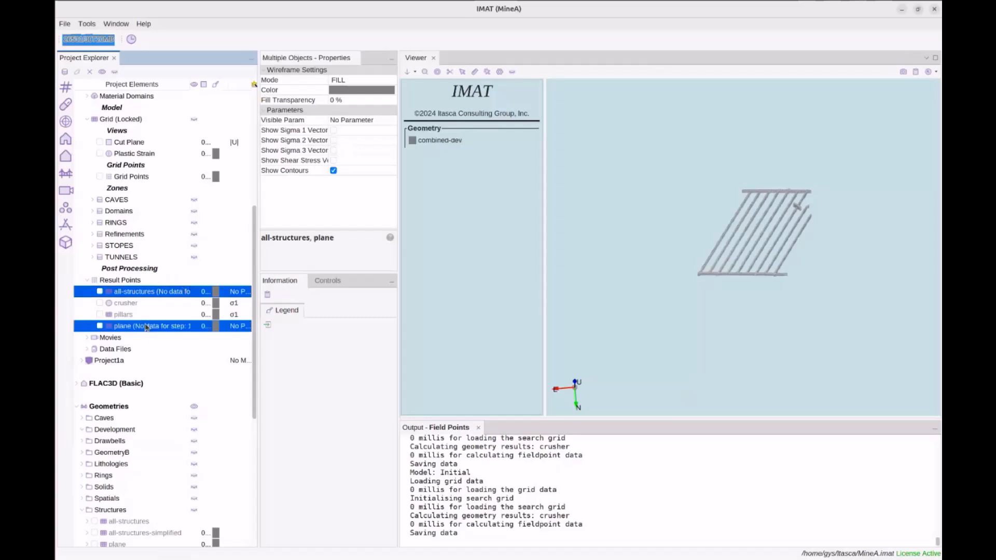
right_click(147, 327)
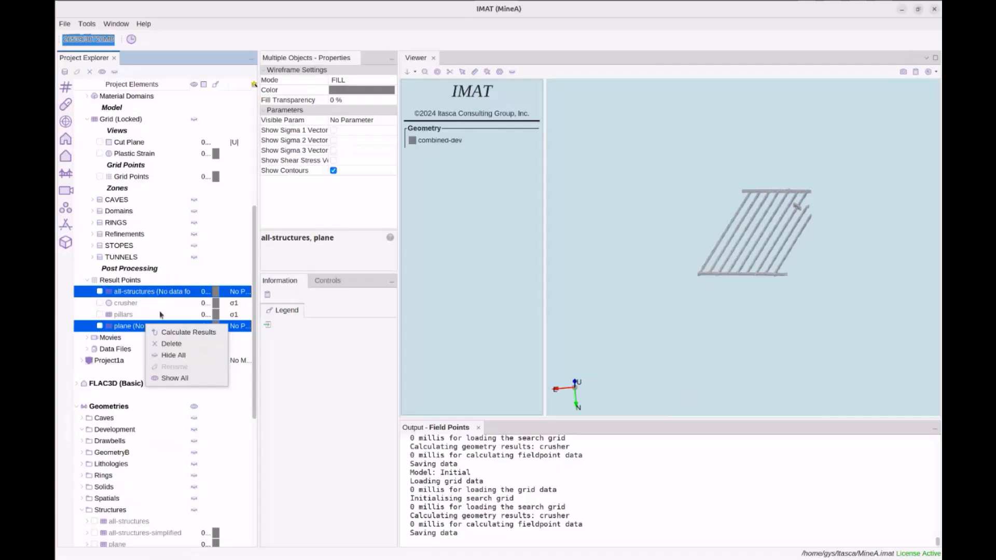
left_click(188, 335)
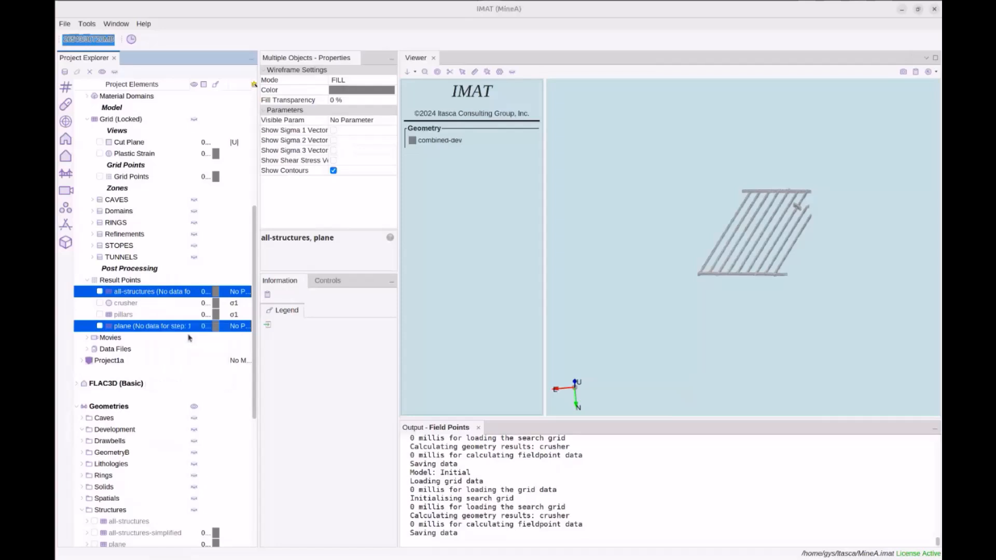
left_click(398, 171)
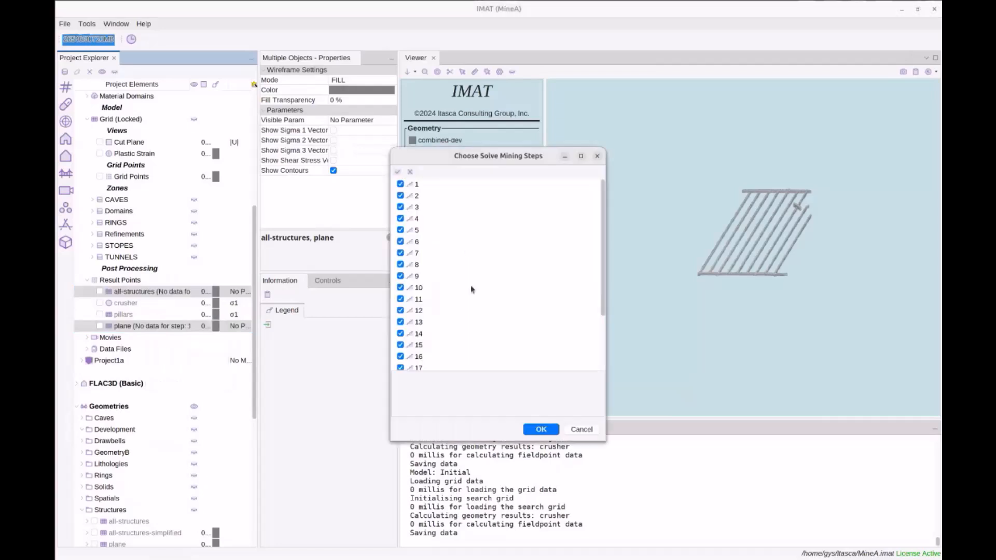
scroll(490, 316, "down", 2)
left_click(402, 353)
left_click(402, 364)
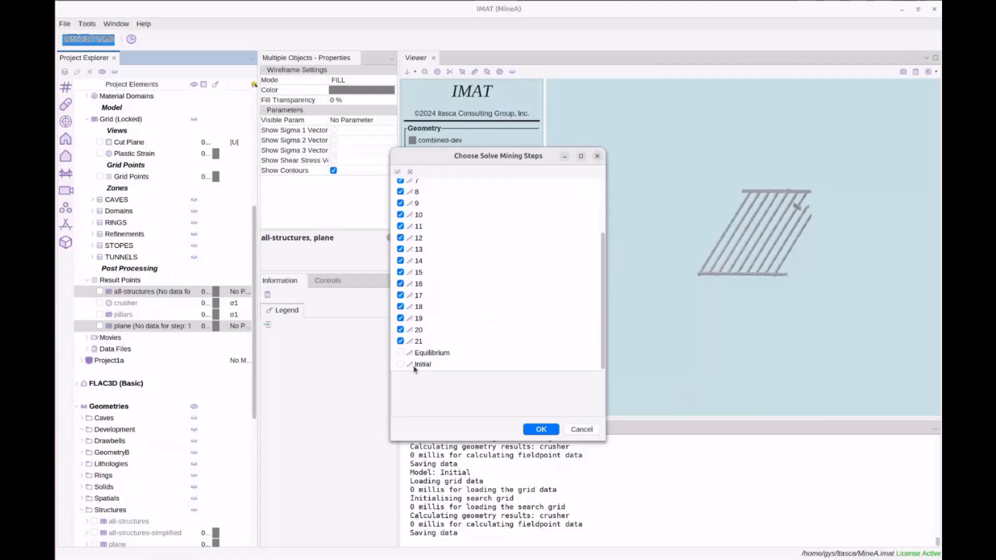
left_click(540, 429)
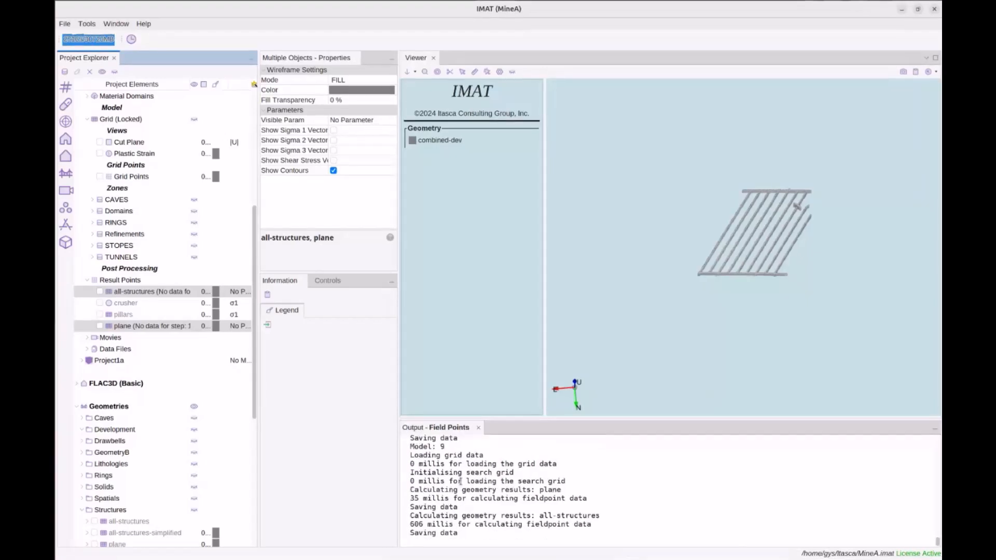
- Show the plane result points in the 3D viewer, contoured by Excess Shear Stress
left_click(120, 325)
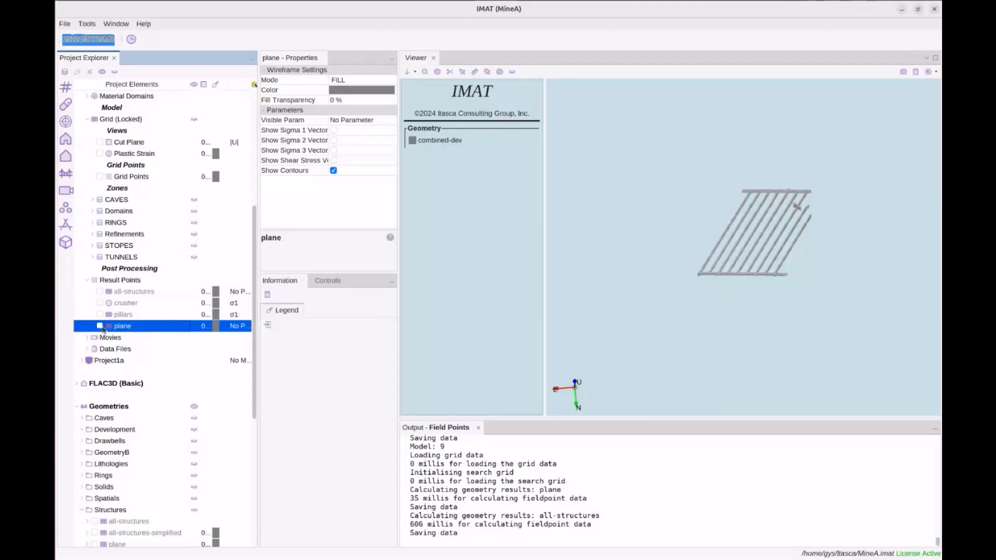
left_click(99, 325)
left_click(698, 312)
left_click_drag(698, 312, 601, 268)
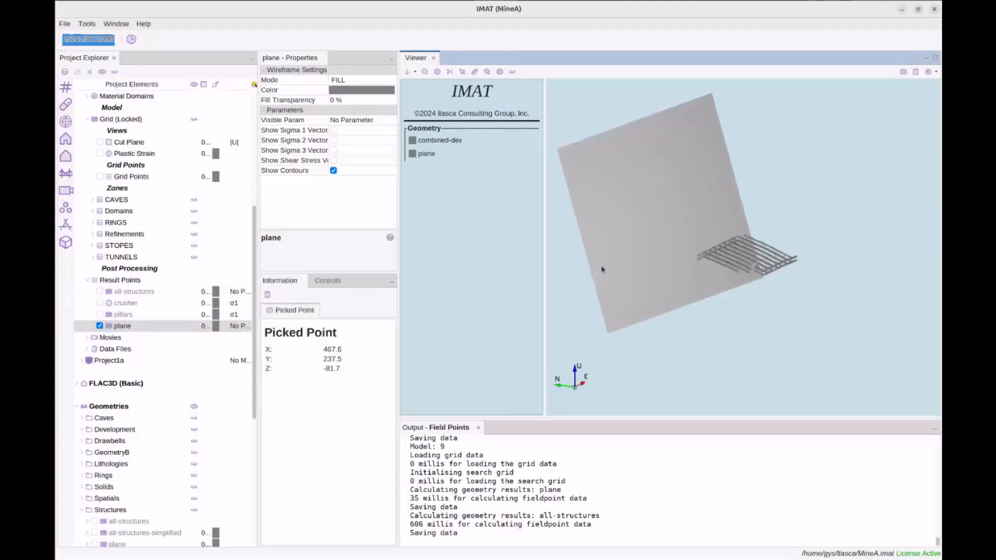
left_click(246, 330)
left_click(270, 467)
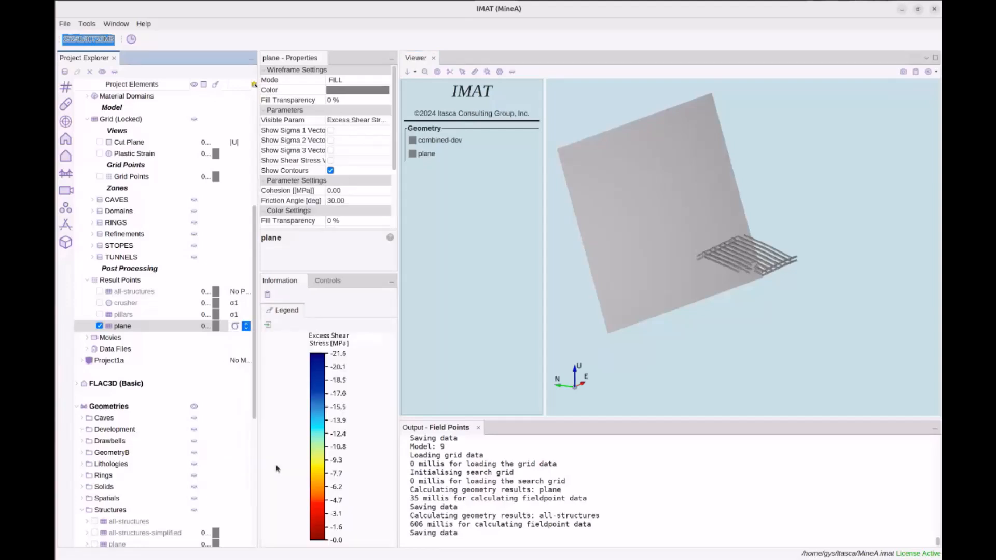
mouse_move(736, 294)
left_mouse_down()
mouse_move(709, 297)
mouse_move(718, 291)
left_mouse_up()
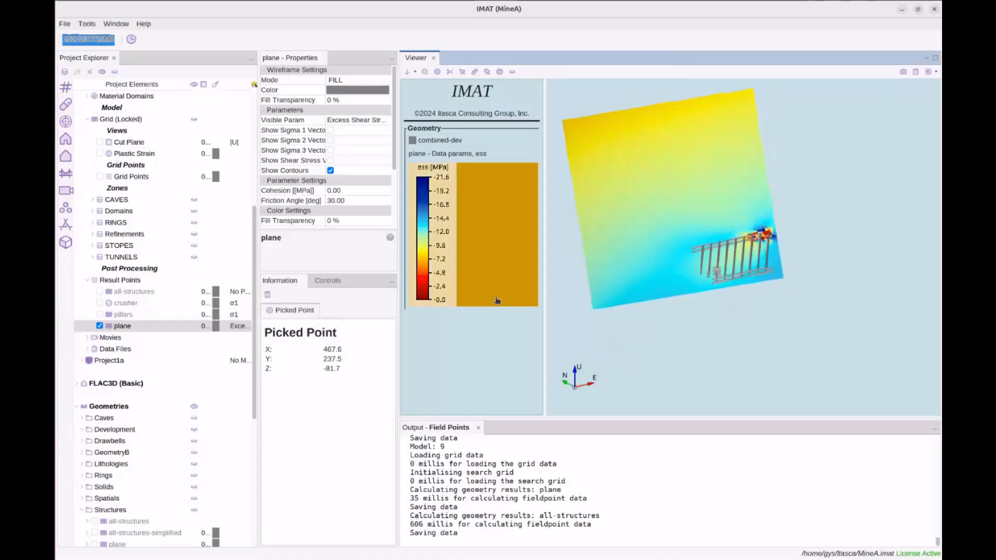
- Look closer at the plane's contours around the tunnels and set the plane's friction angle to 15 degrees
left_click(122, 326)
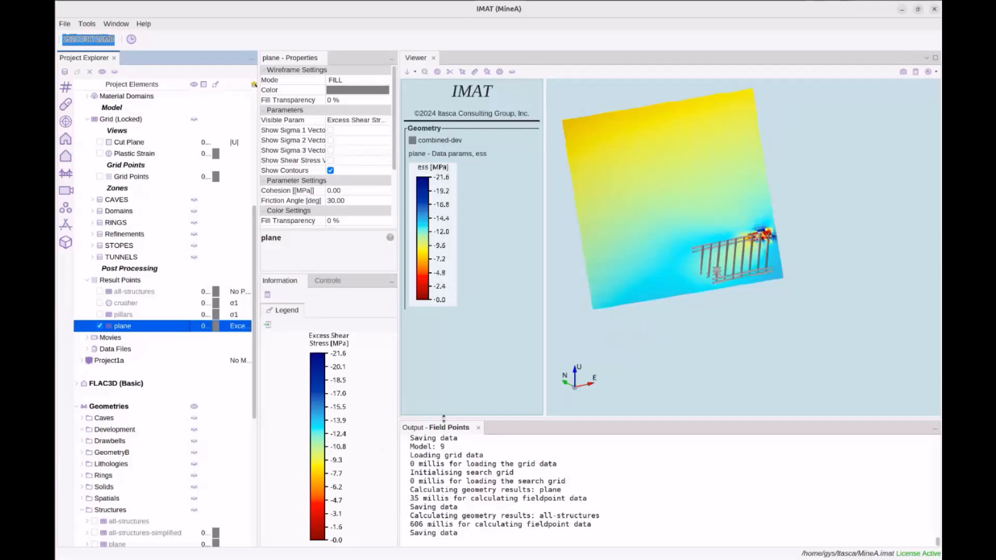
scroll(757, 285, "up", 2)
left_click(757, 286)
mouse_move(758, 285)
left_mouse_down()
mouse_move(709, 286)
mouse_move(758, 300)
left_mouse_up()
left_click(137, 326)
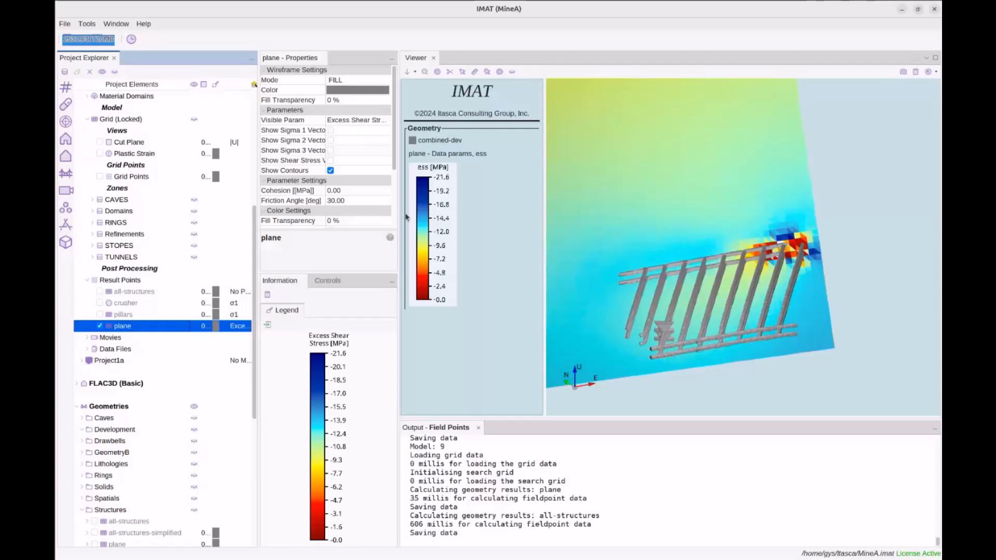
left_click(364, 201)
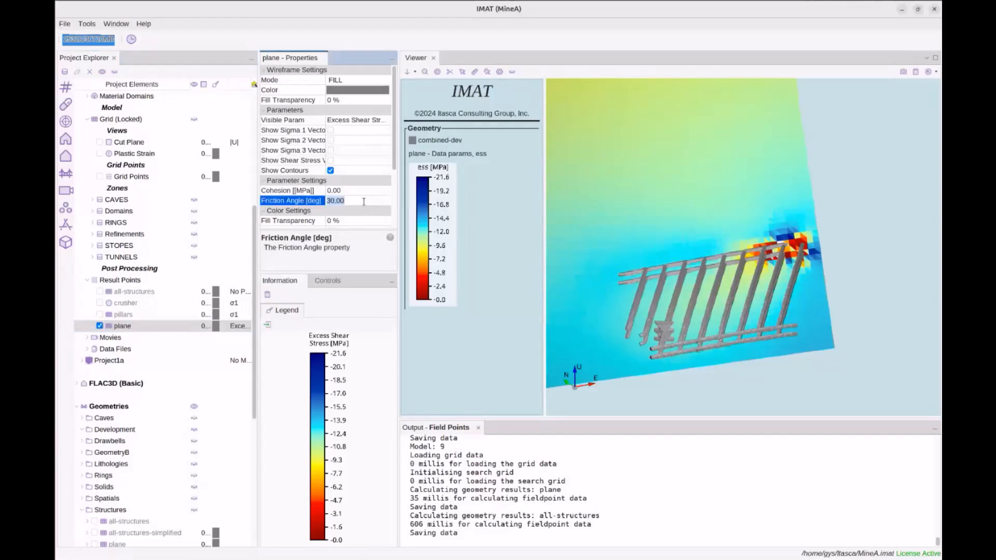
type("15")
key("Return")
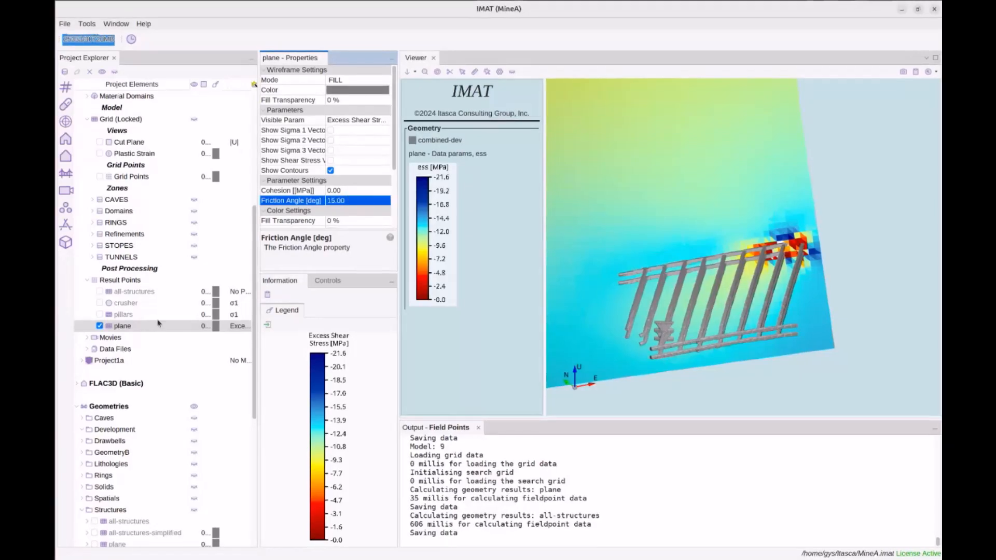
- Turn on the fixed color range for the plane's Excess Shear Stress contours
left_click(103, 328)
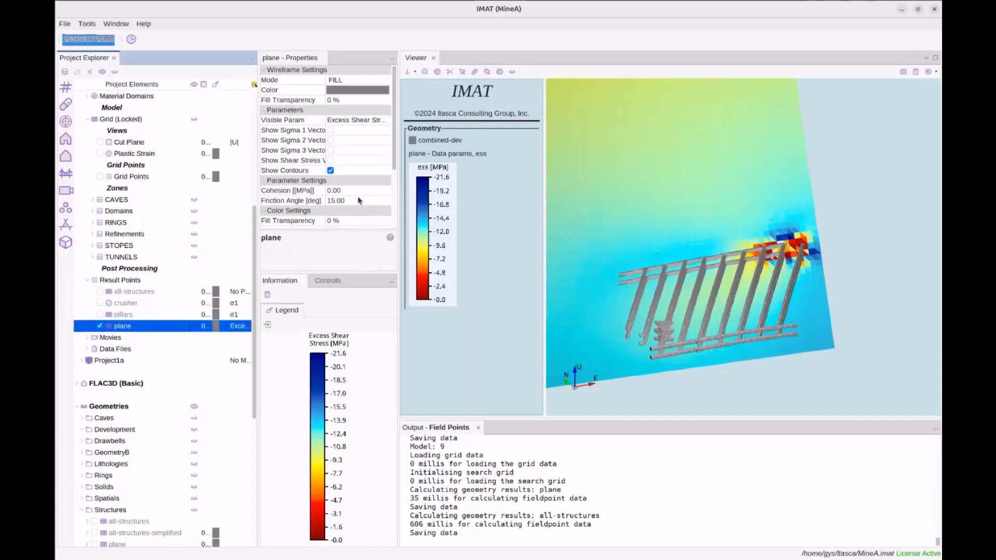
scroll(360, 200, "down", 3)
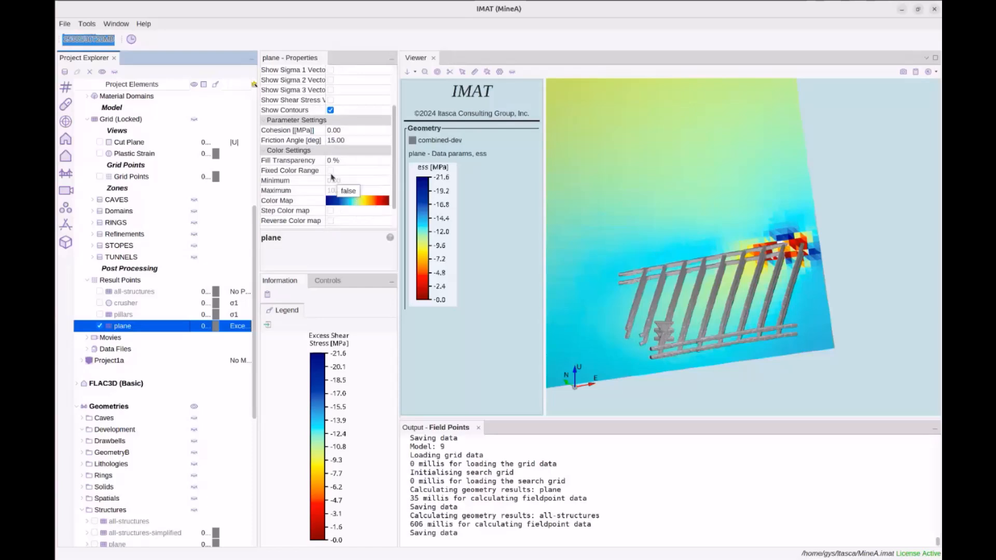
scroll(331, 177, "up", 3)
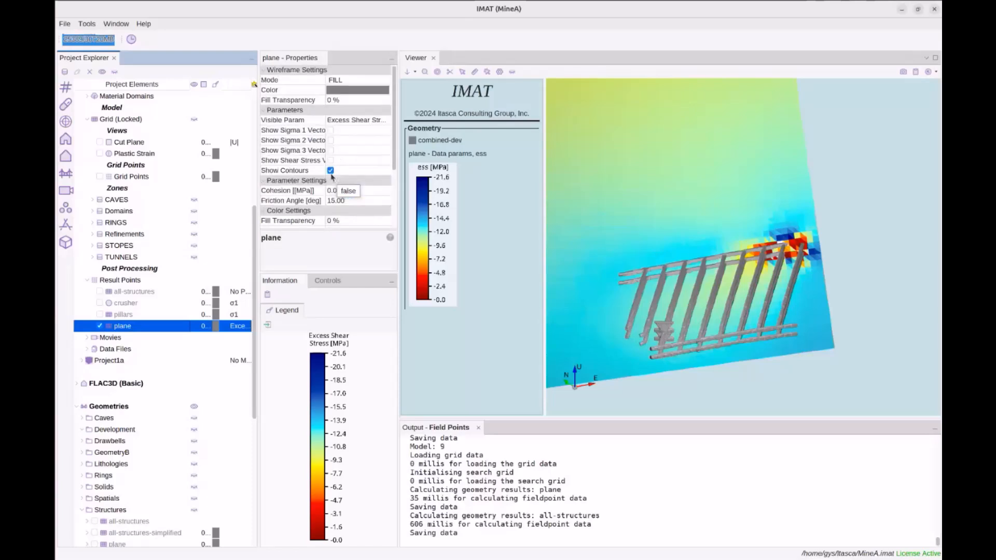
scroll(332, 177, "down", 2)
scroll(334, 172, "up", 2)
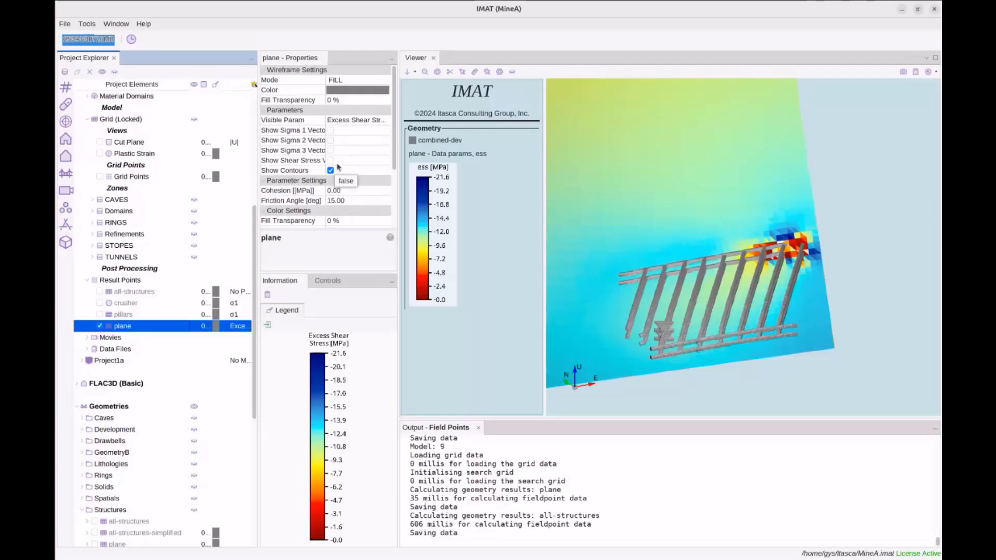
scroll(337, 167, "down", 2)
left_click(330, 201)
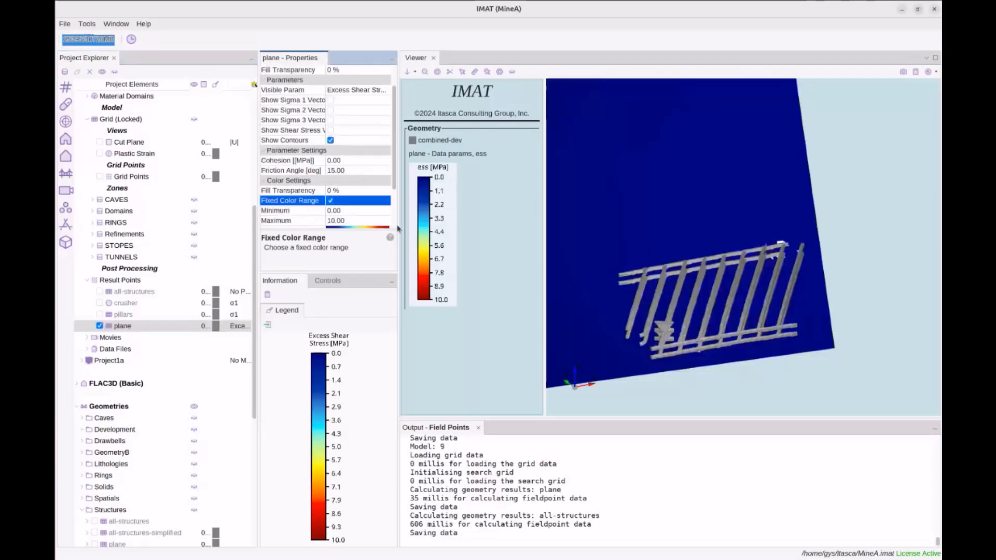
left_click_drag(655, 270, 684, 252)
- Hide the plane result points and show all-structures contoured by Excess Shear Stress, with the whole geometry in view
left_click(100, 326)
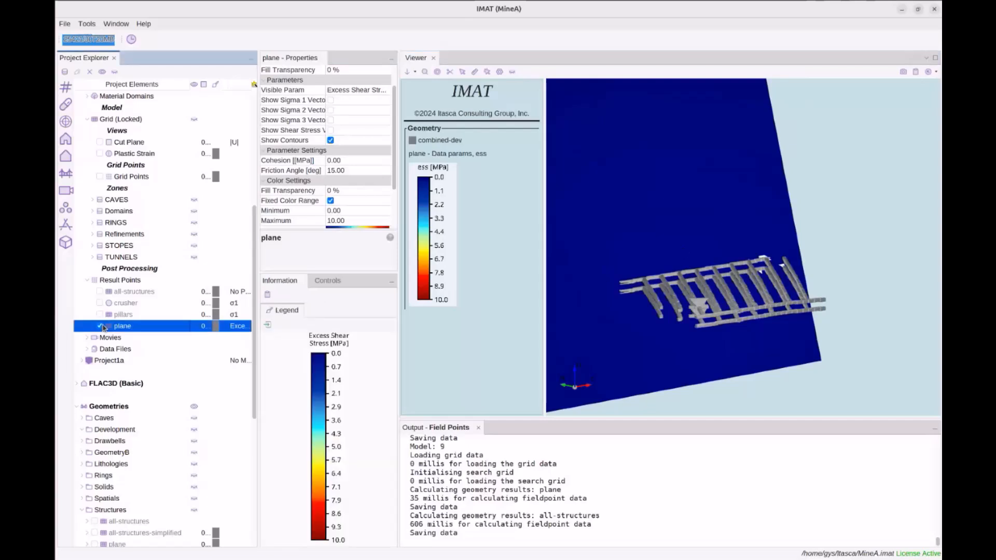
left_click(99, 291)
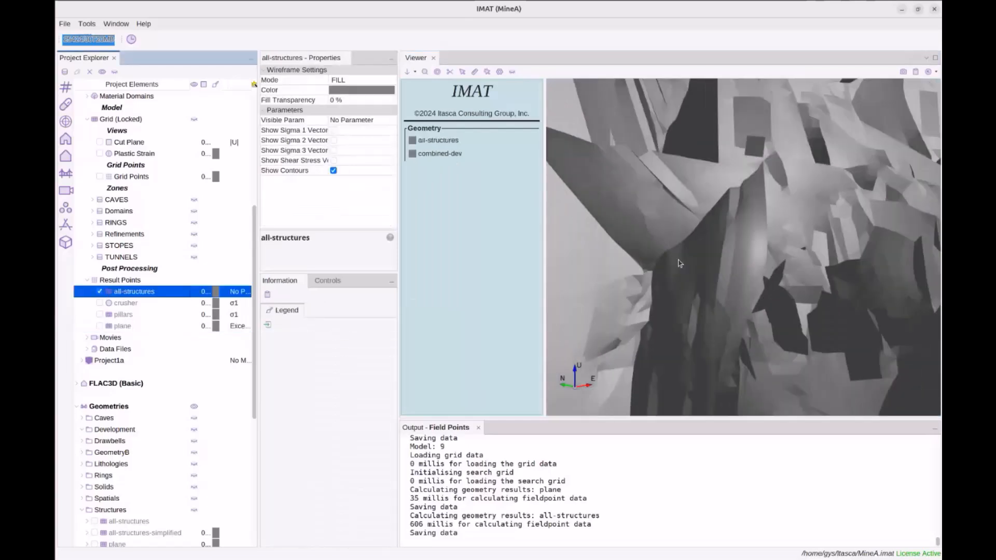
left_click(238, 291)
left_click(247, 292)
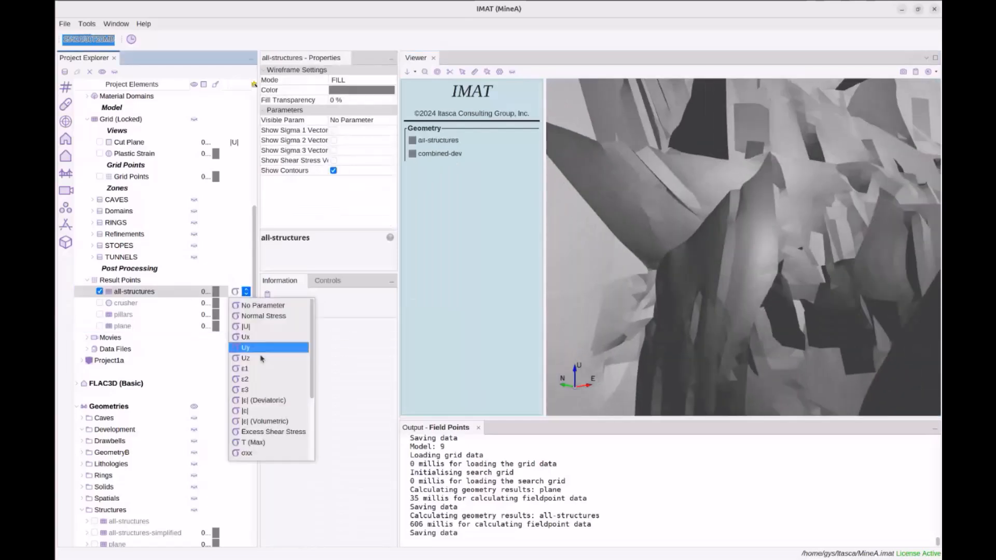
left_click(279, 432)
scroll(726, 321, "up", 3)
left_click_drag(726, 322, 665, 289)
scroll(796, 294, "down", 6)
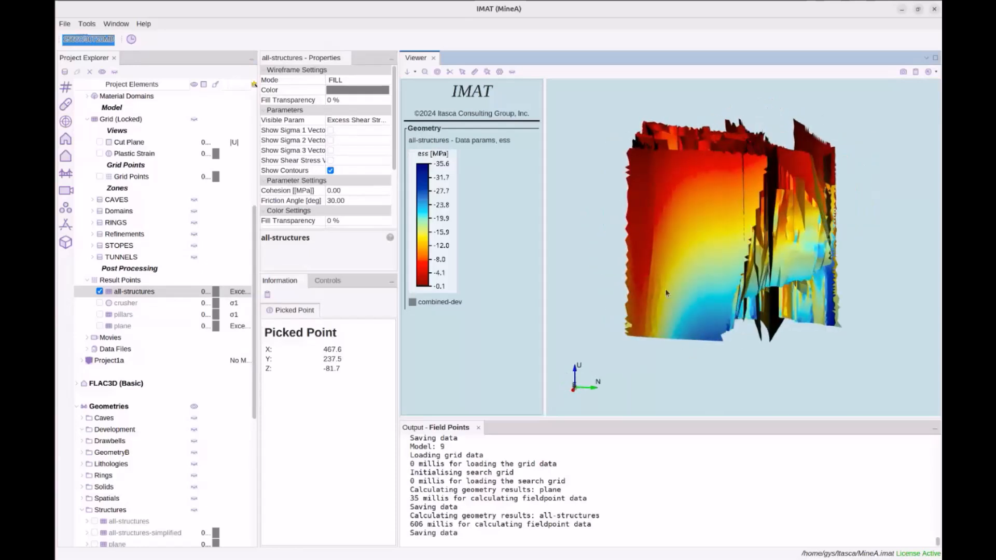
- Turn on the step color map and the fixed color range for the all-structures contours
scroll(322, 226, "down", 3)
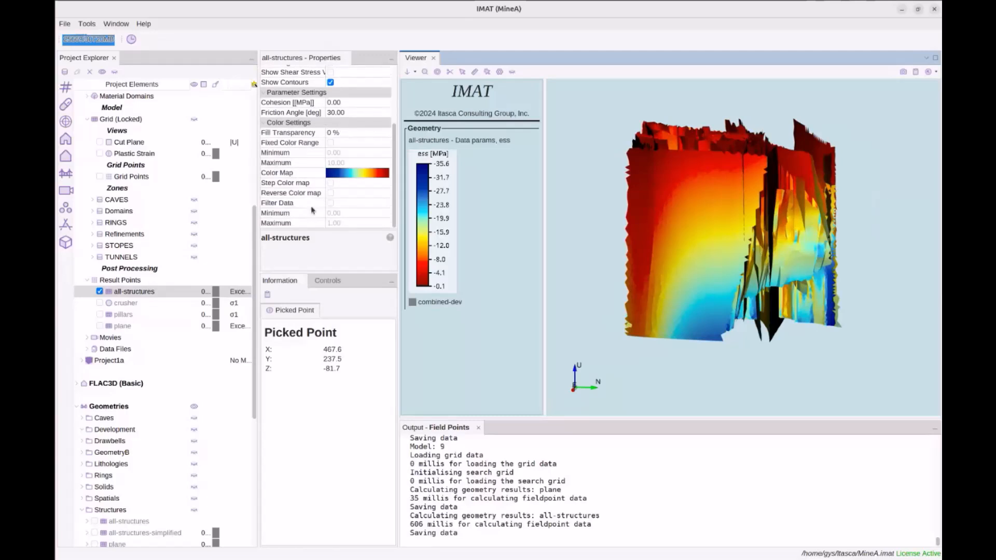
left_click(330, 183)
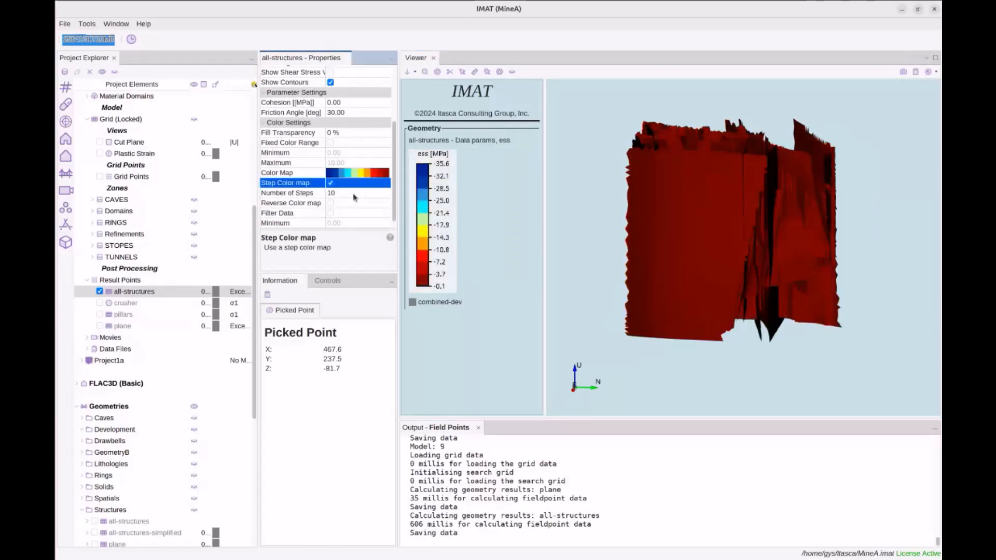
scroll(348, 189, "up", 1)
left_click(331, 171)
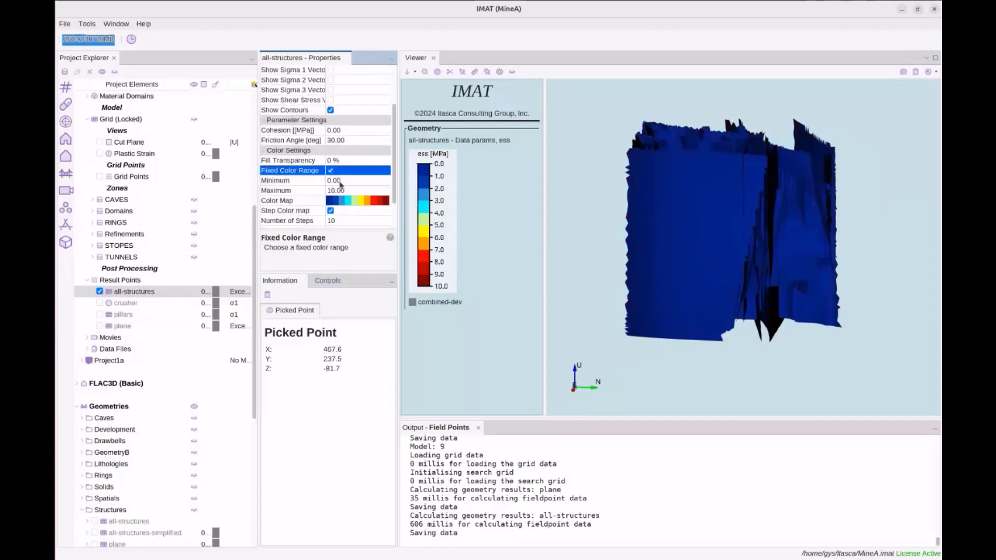
- Set the minimum of the all-structures fixed color range to 0
left_click(349, 183)
type("-1")
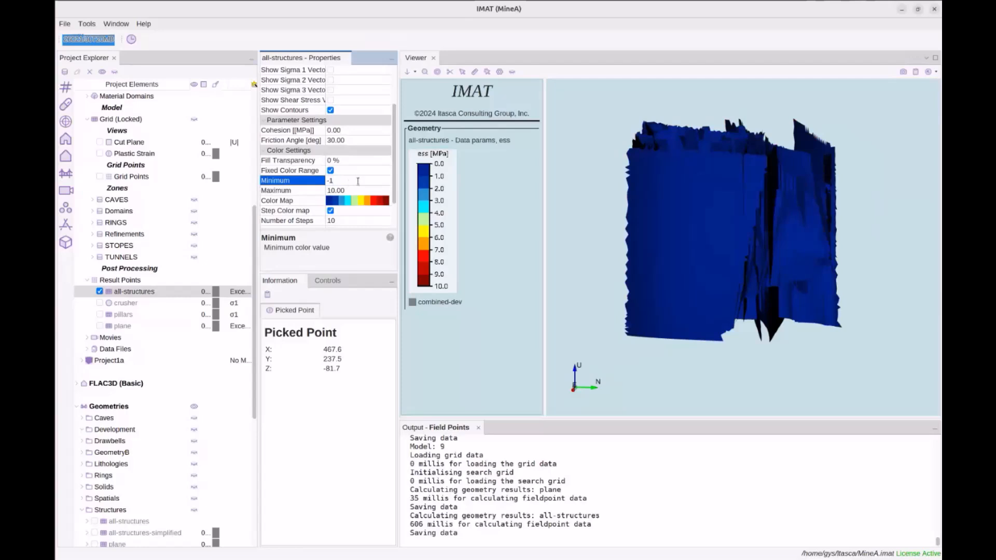
type("0")
key("BackSpace")
key("BackSpace")
key("BackSpace")
type("0")
key("Return")
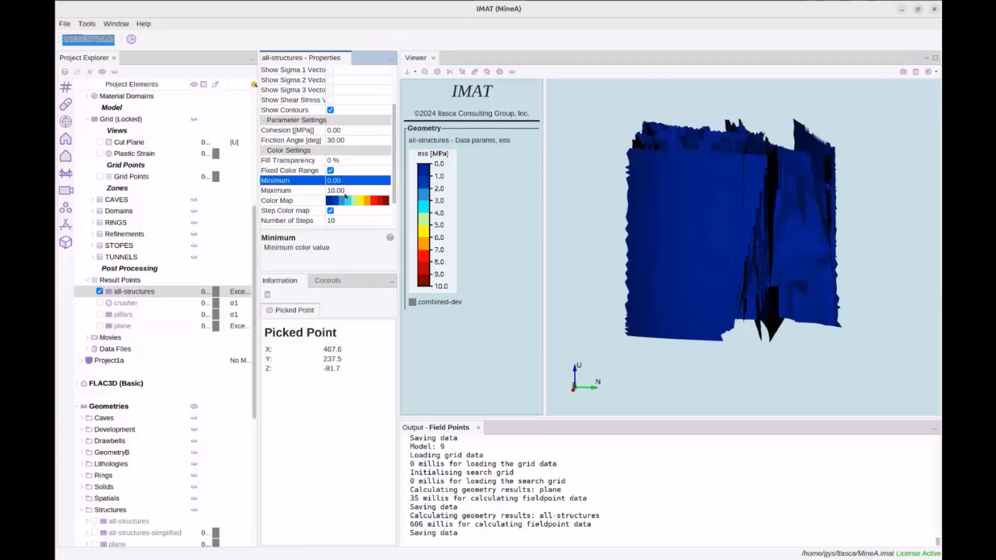
- Contour the all-structures result points by T (Max) and display their legend, with the structures rotated in view
scroll(345, 196, "up", 3)
left_click(358, 120)
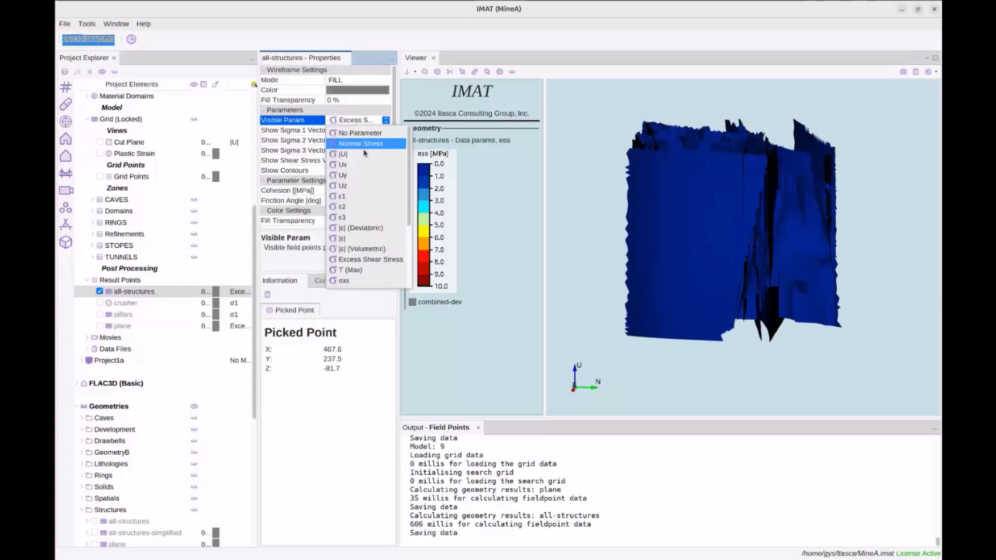
left_click(357, 270)
left_click_drag(799, 234, 689, 238)
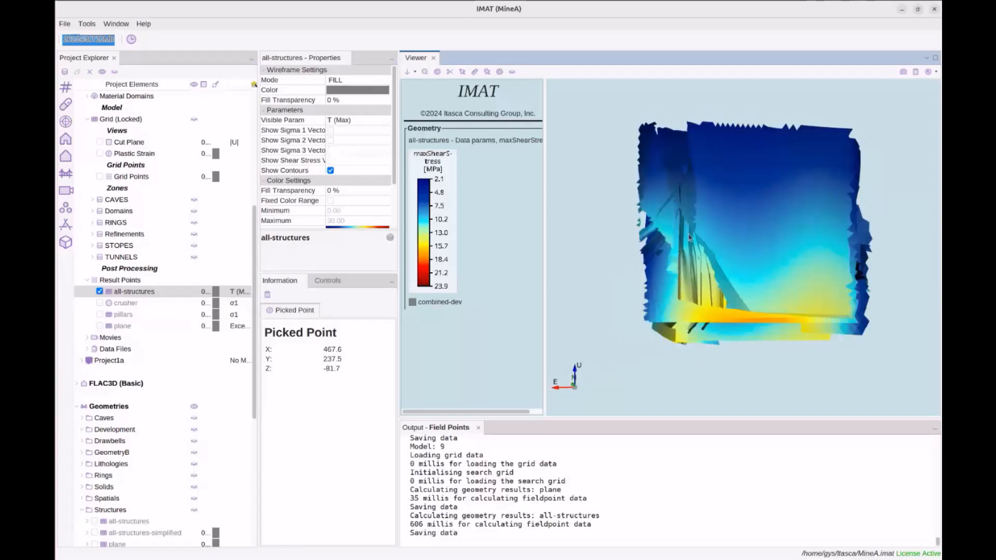
left_click(286, 285)
left_click(130, 292)
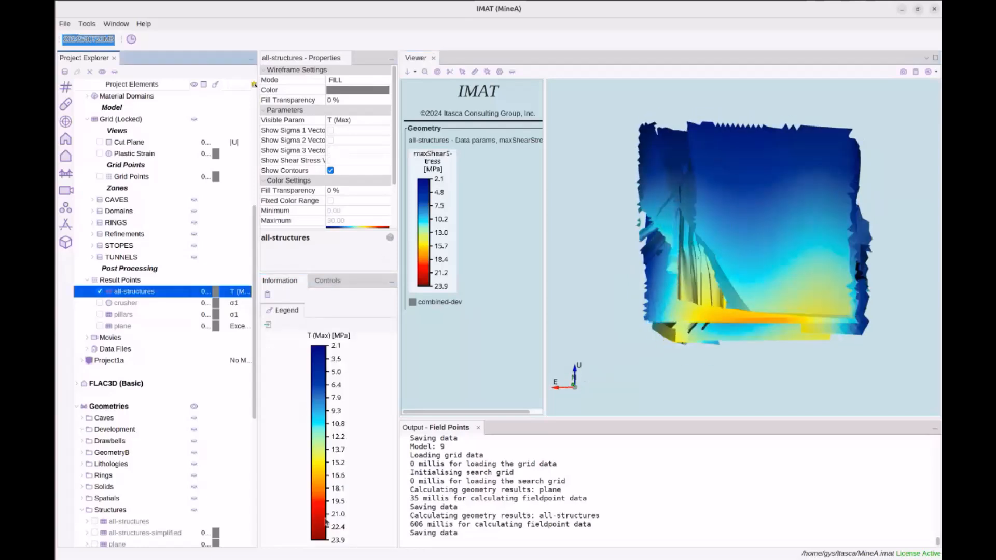
- Turn on the fixed color range for the all-structures T (Max) contours and set its maximum to 20
left_click(331, 201)
left_click(349, 220)
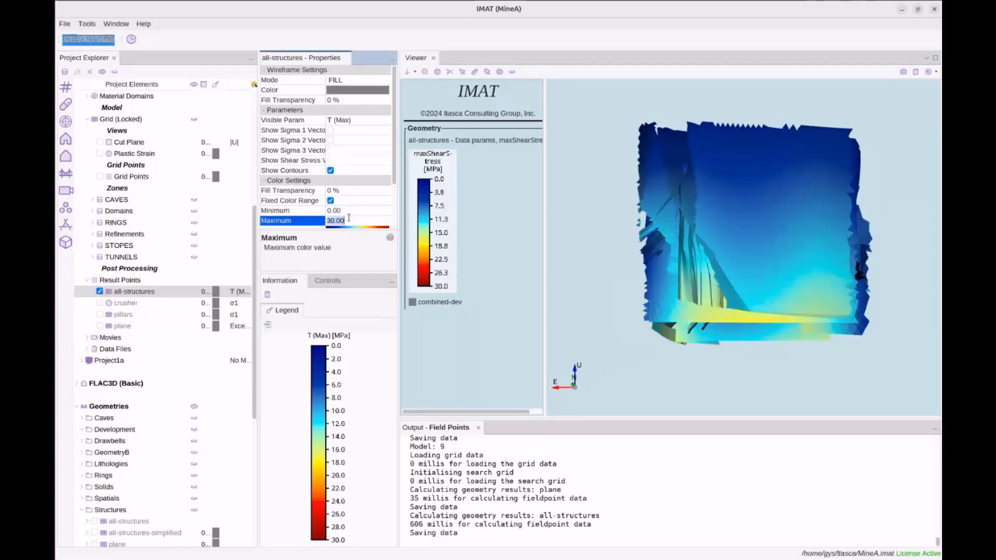
type("20")
key("Return")
- Turn on the step color map for the all-structures T (Max) contours and view the structures from another side
scroll(334, 215, "down", 1)
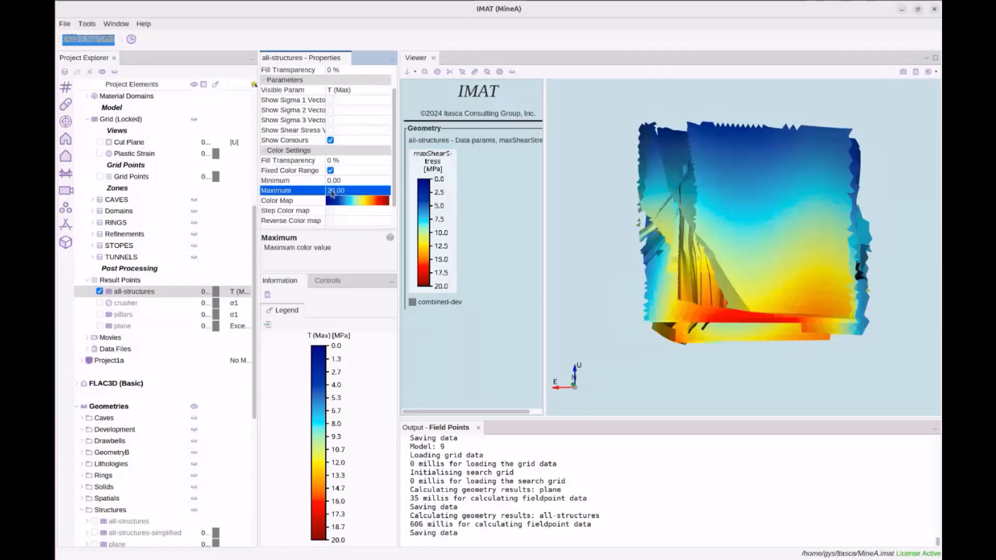
left_click(331, 211)
left_click_drag(731, 214, 699, 230)
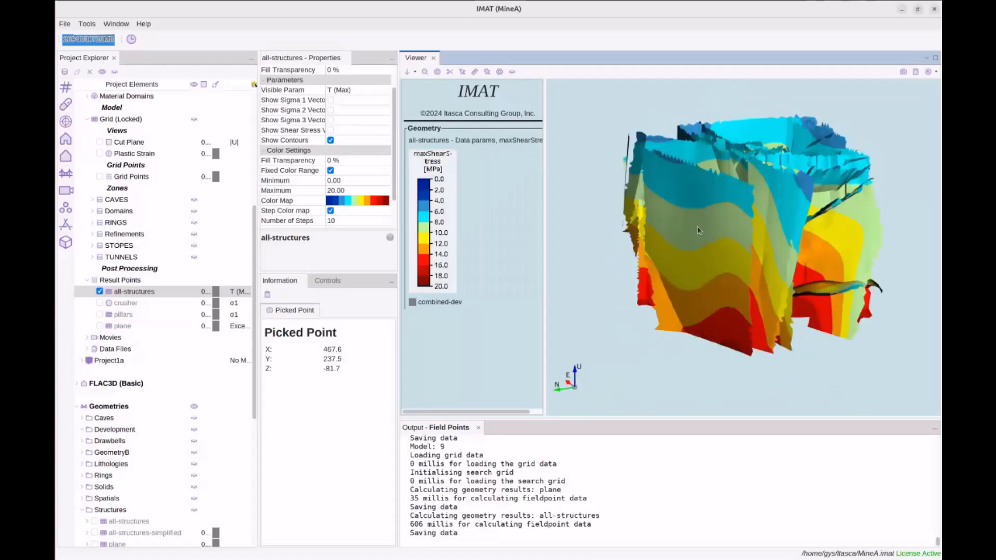
- Advance Project1's active model through model 9 and further sequence steps to model 20, keeping the all-structures contours shown
scroll(178, 286, "up", 6)
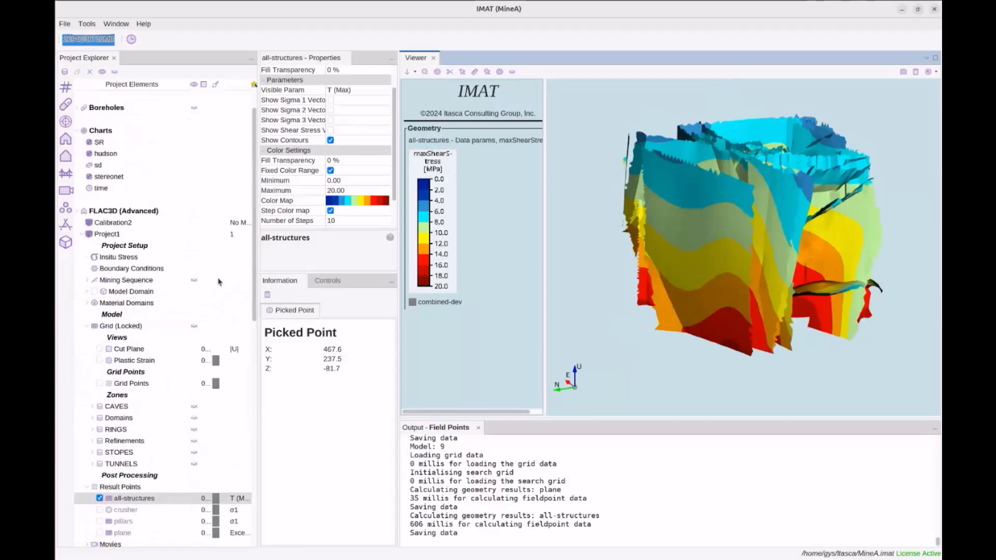
left_click(239, 234)
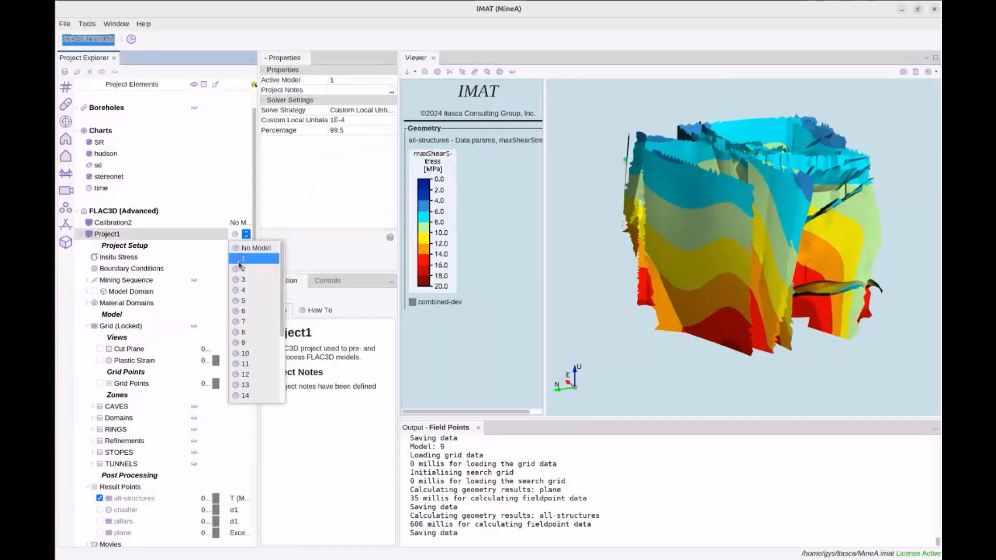
left_click(260, 344)
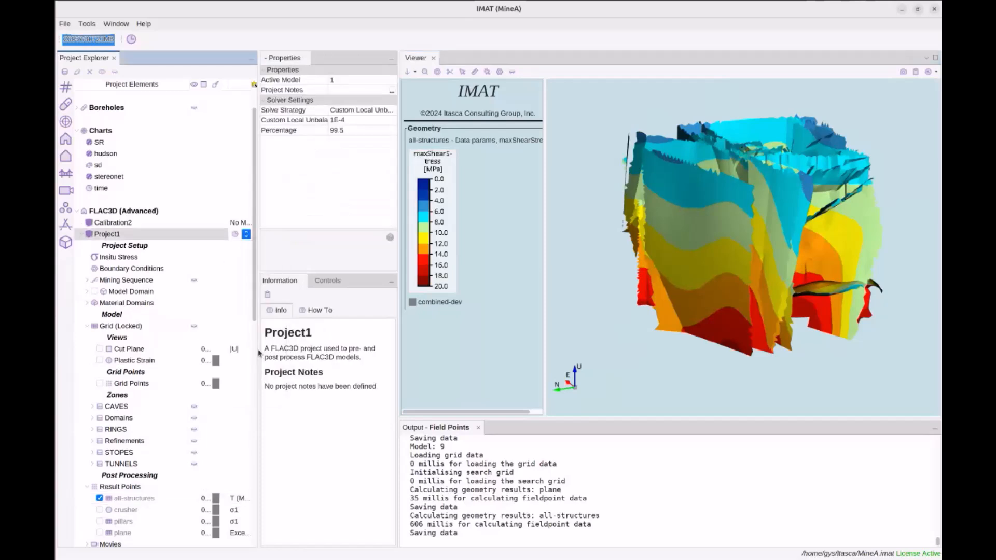
left_click(246, 234)
left_click(257, 385)
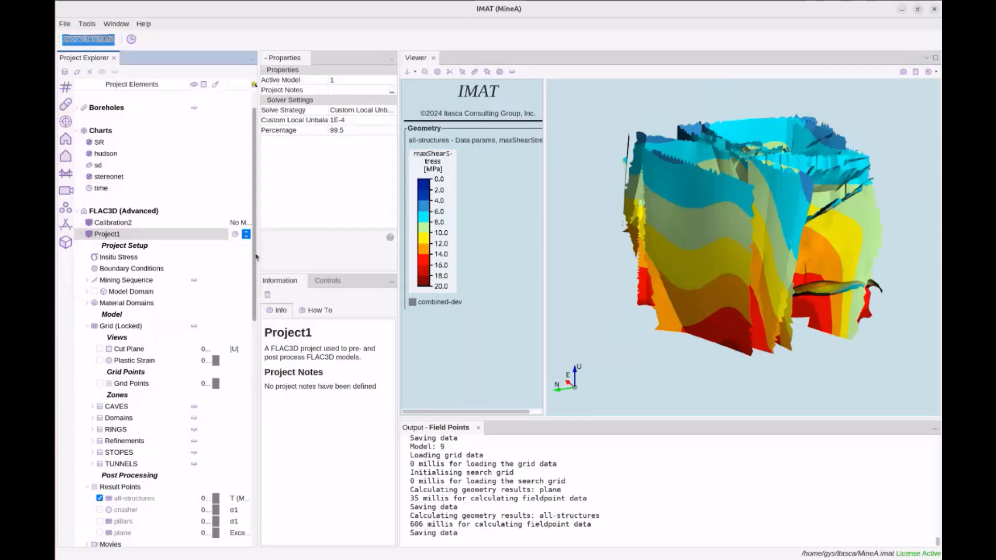
left_click(246, 234)
scroll(246, 347, "down", 2)
left_click(245, 374)
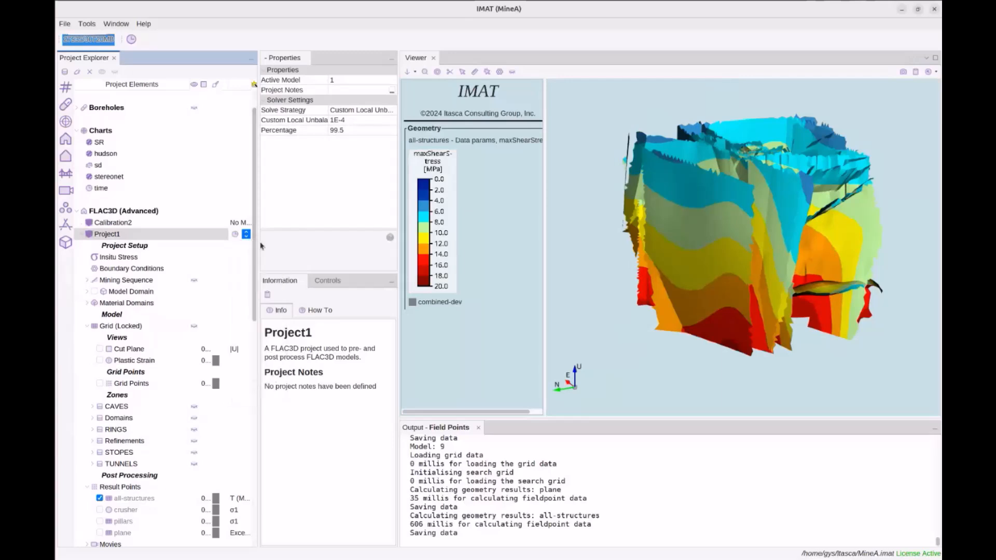
left_click(246, 234)
left_click(246, 395)
- Hide the all-structures result points and show the pillars result points contoured by σ1
scroll(197, 348, "down", 2)
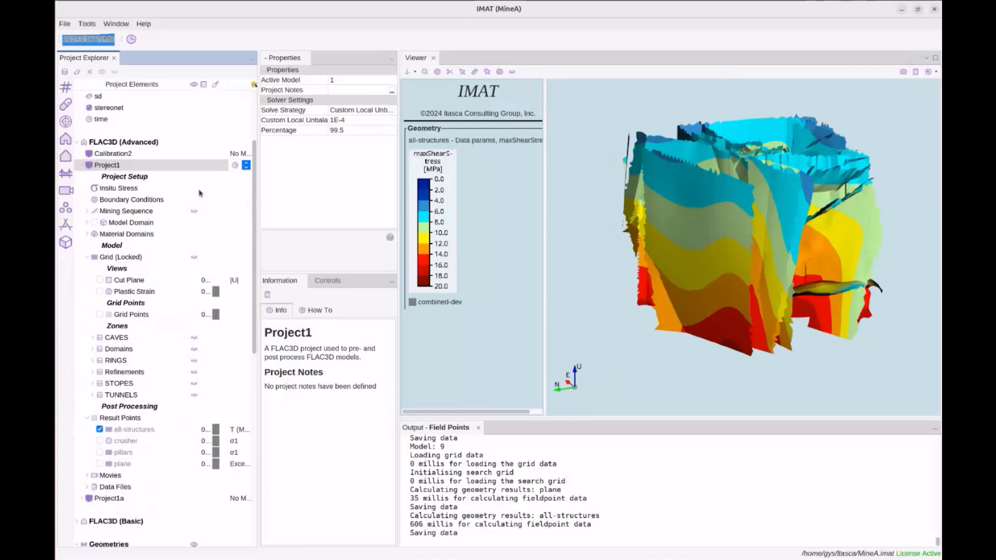
left_click(100, 430)
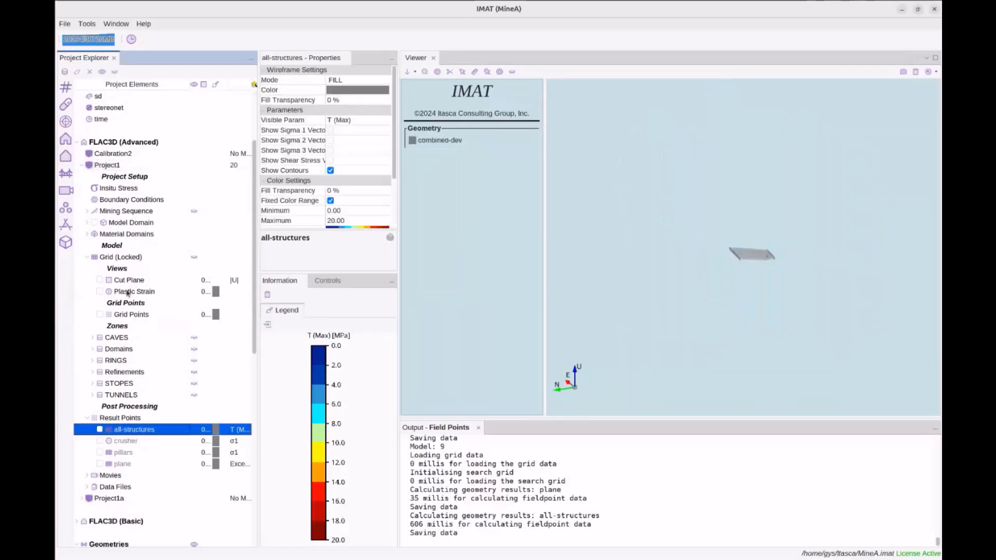
left_click_drag(663, 194, 703, 266)
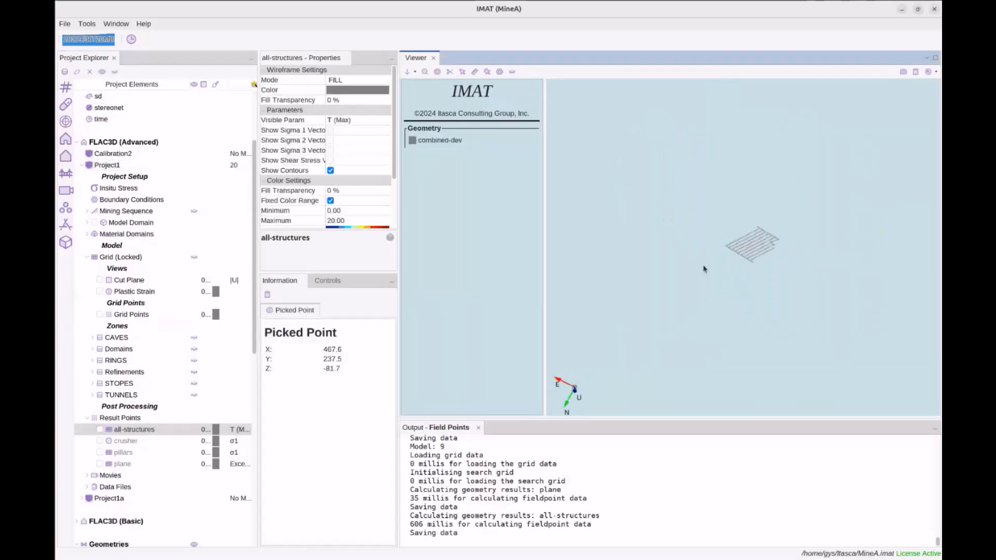
left_click(100, 453)
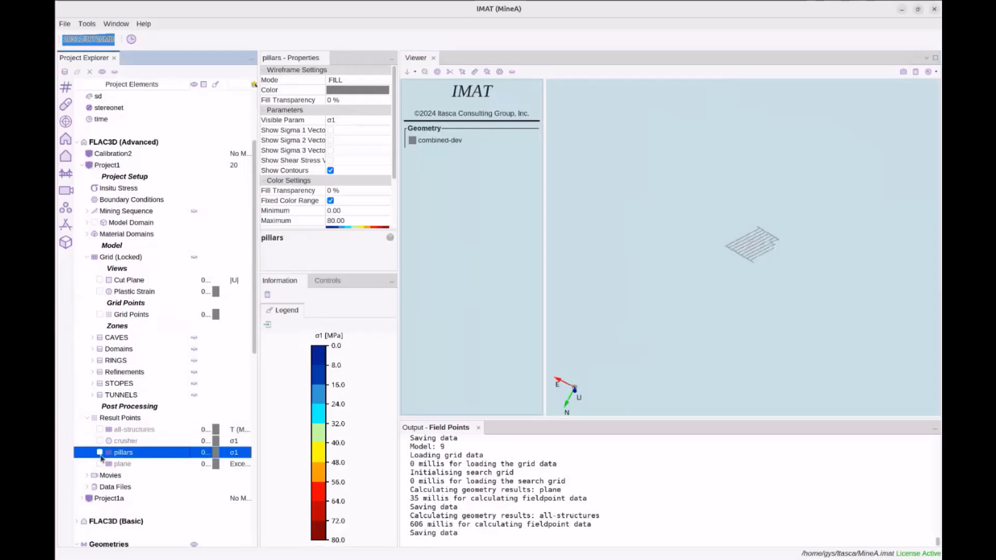
- Close the field points output to enlarge the viewer, and orient the model on the pillars' σ1 contours
scroll(725, 297, "up", 5)
left_click_drag(681, 285, 665, 276)
left_click(479, 428)
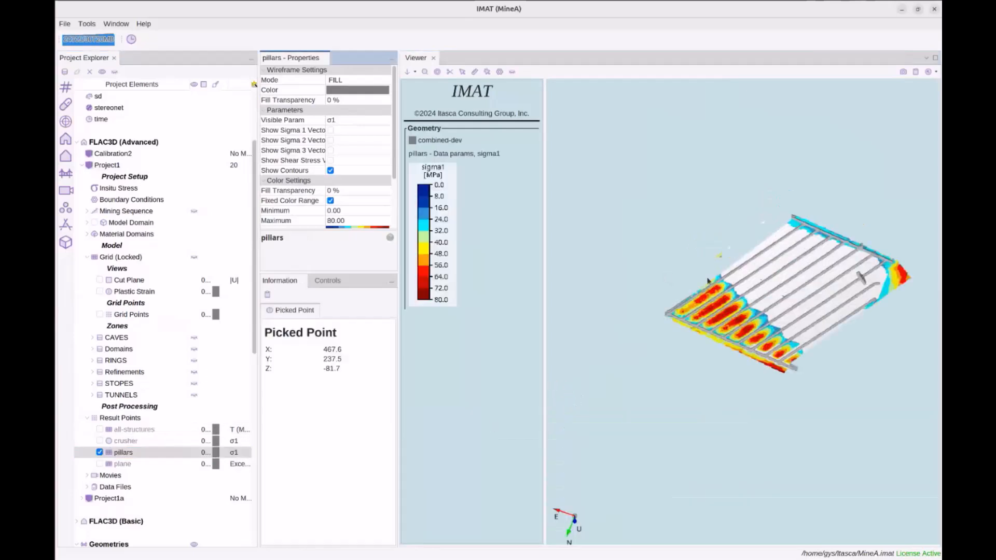
scroll(681, 261, "up", 2)
left_click_drag(680, 261, 752, 211)
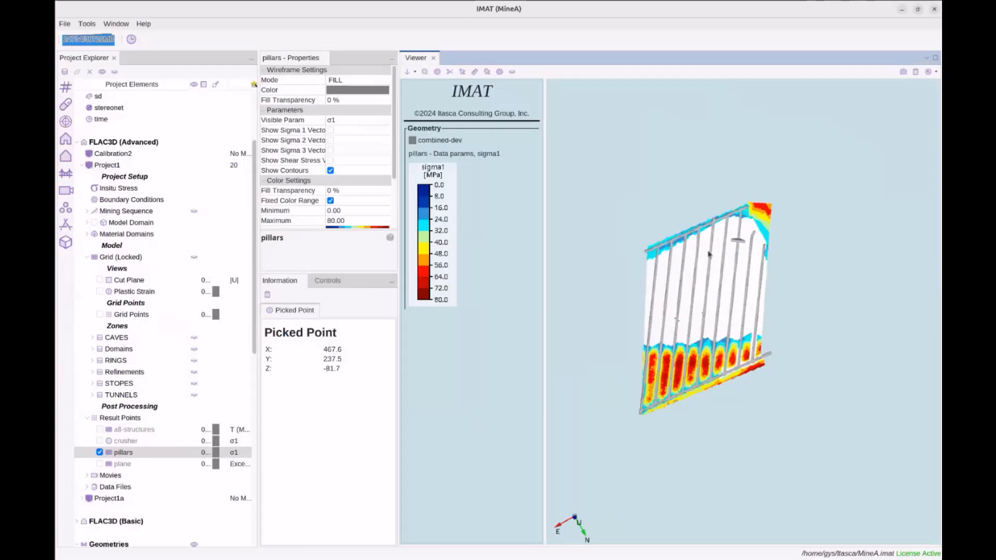
- Examine the σ1 contours on the pillars up close, from a view facing the row of drives
left_click(426, 72)
left_click(713, 299)
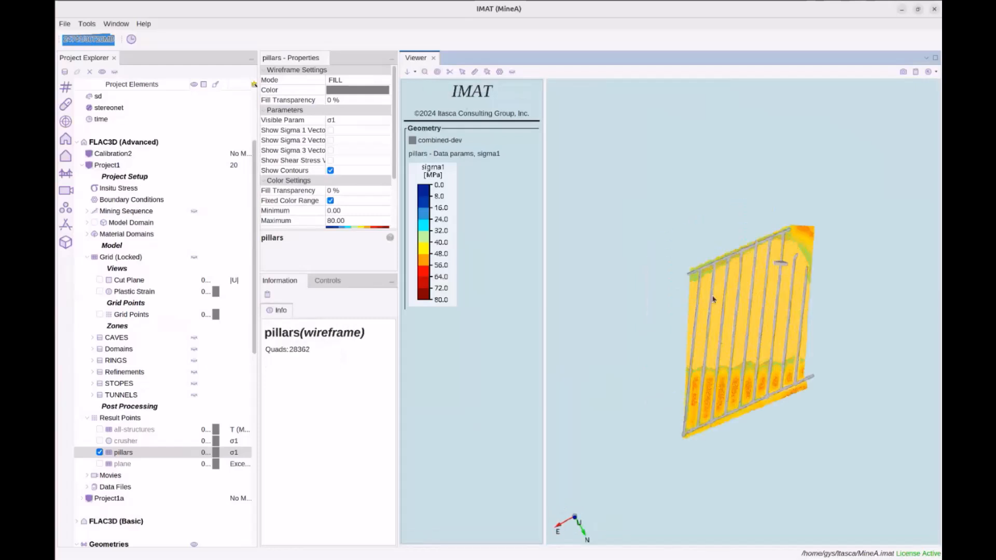
scroll(827, 332, "up", 2)
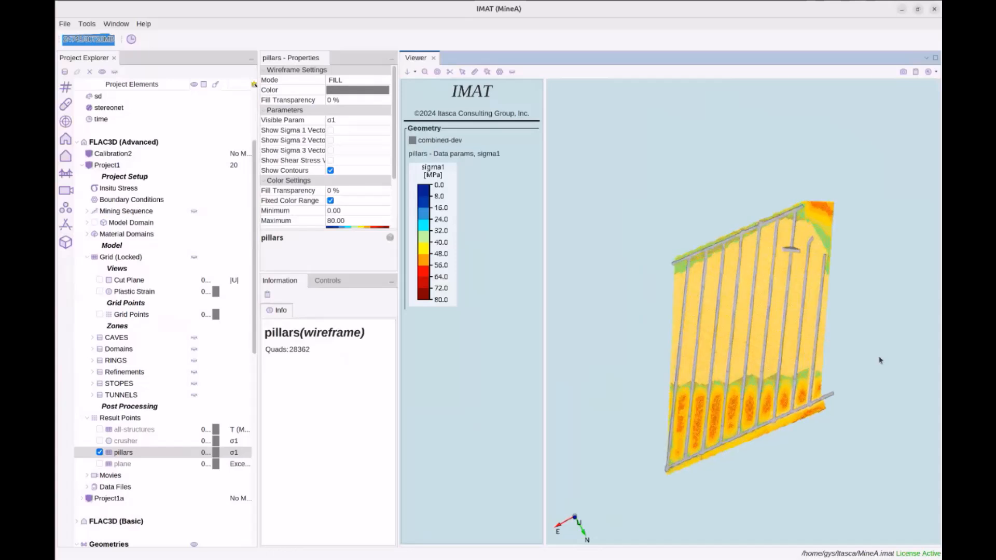
scroll(879, 356, "up", 1)
scroll(837, 335, "up", 1)
left_click(826, 329)
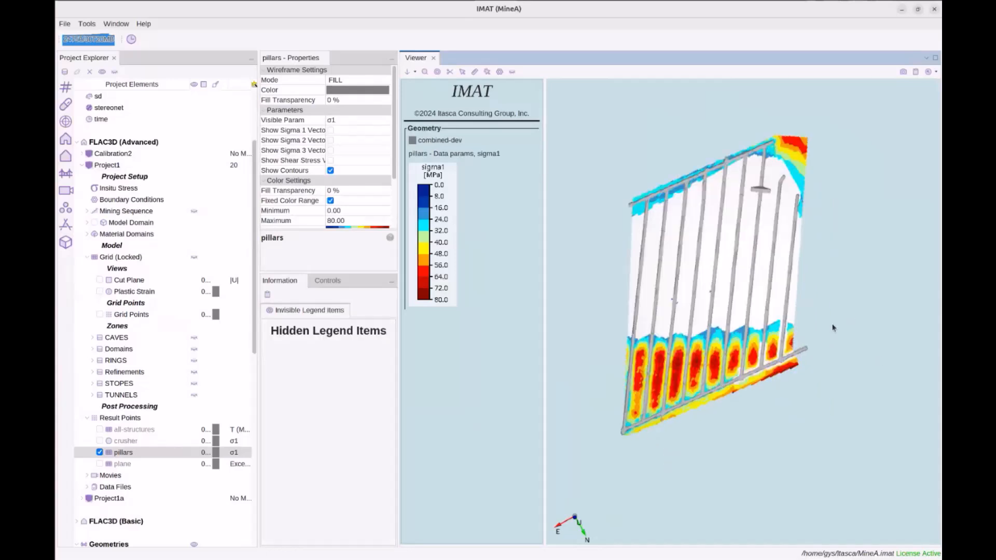
mouse_move(697, 351)
middle_mouse_down()
mouse_move(706, 334)
mouse_move(719, 355)
mouse_move(704, 353)
middle_mouse_up()
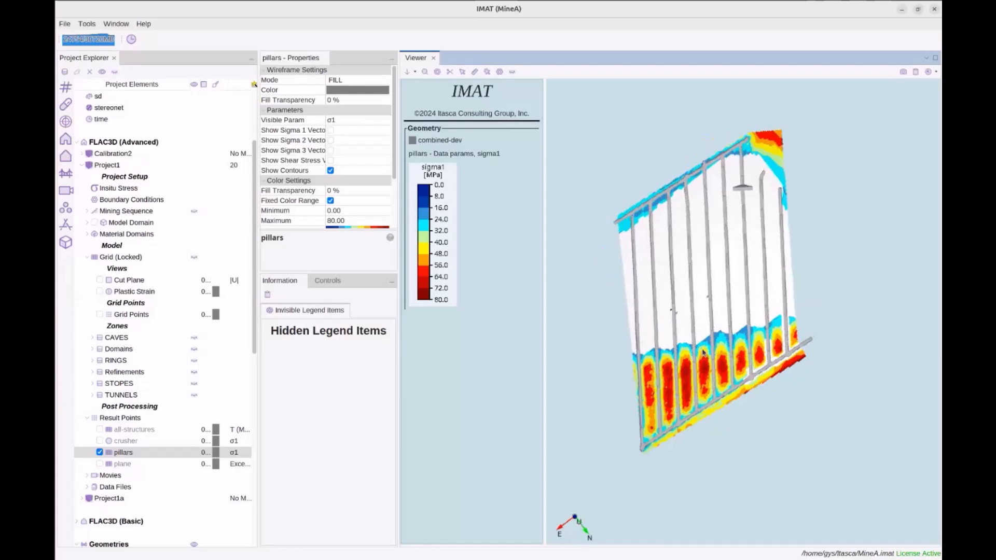
- Create a new movie named s1-pillars under Project1's Movies
left_click(125, 474)
scroll(124, 472, "down", 2)
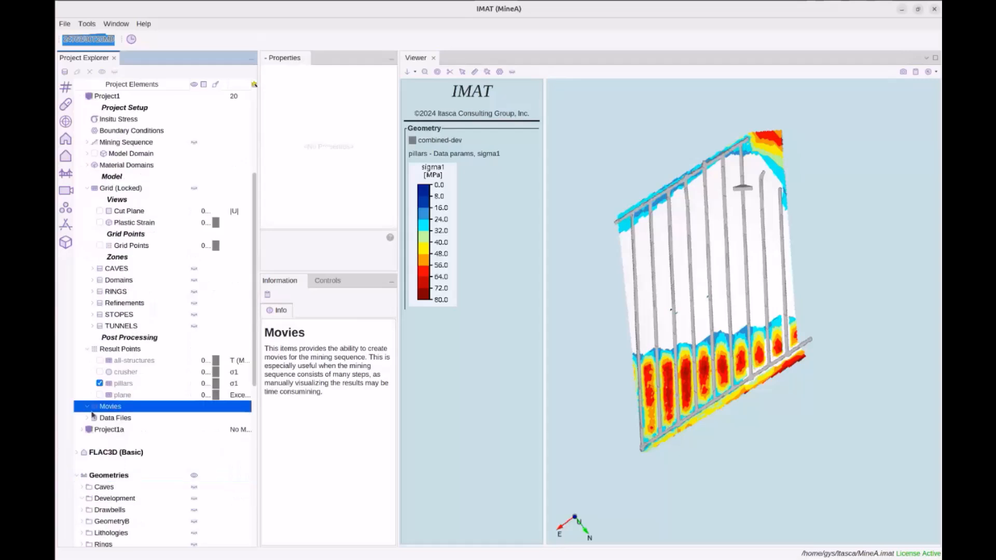
right_click(119, 410)
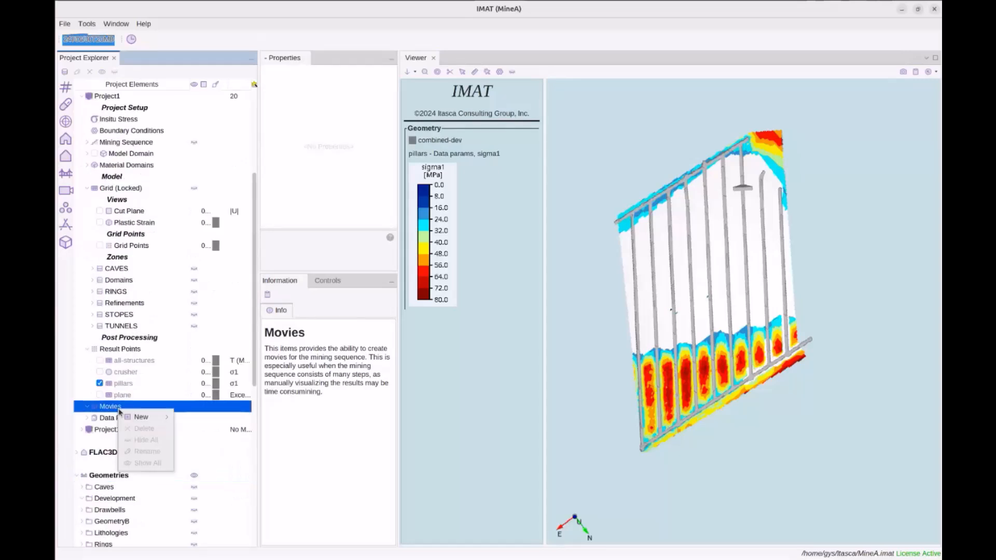
mouse_move(142, 417)
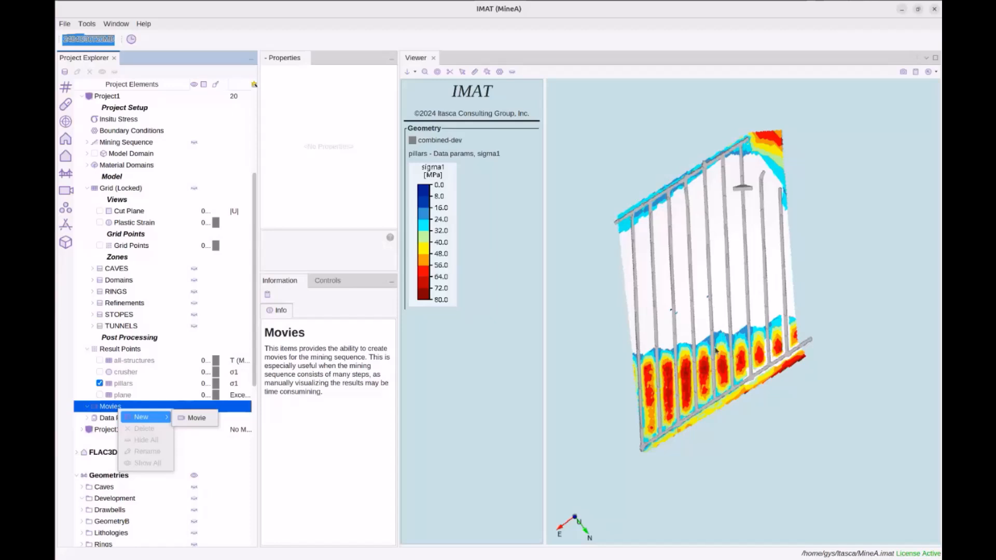
left_click(201, 419)
type("s1-")
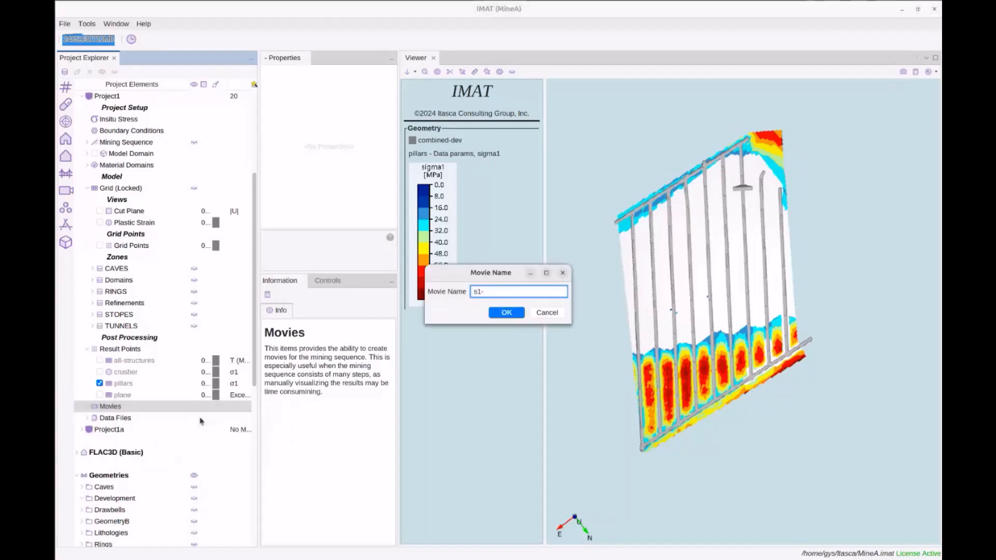
type("pillars")
left_click(502, 314)
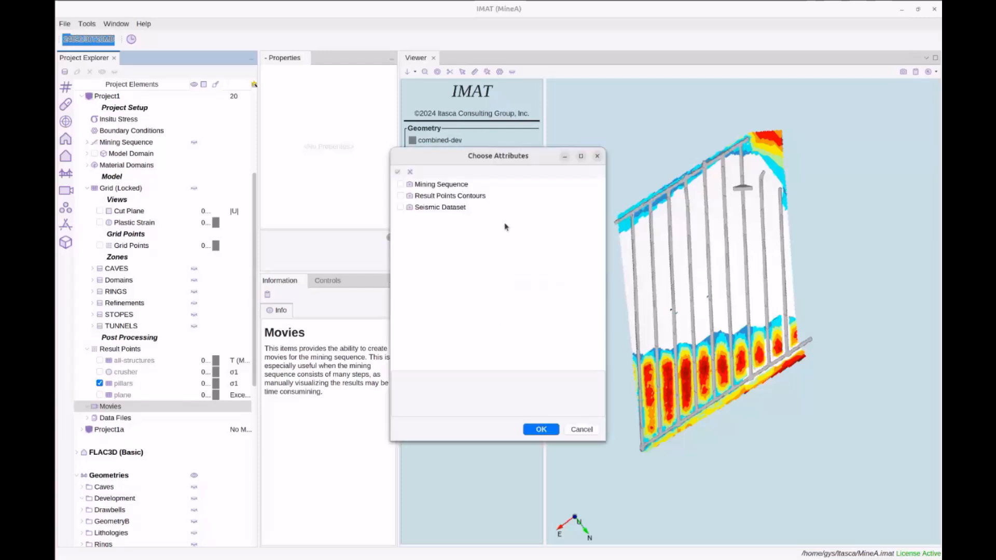
- Include the Mining Sequence and Result Points Contours attributes in the s1-pillars movie
left_click_drag(517, 165, 487, 159)
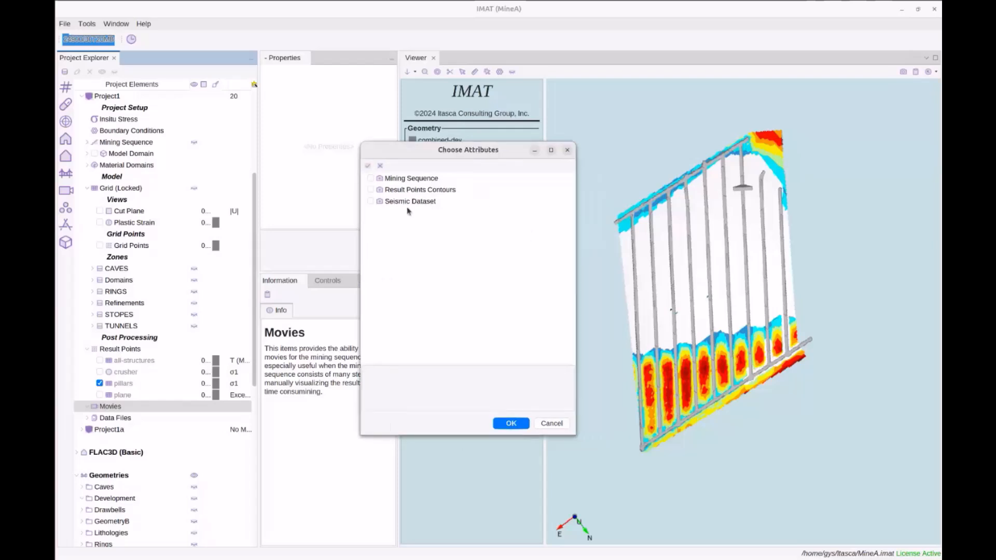
left_click(379, 180)
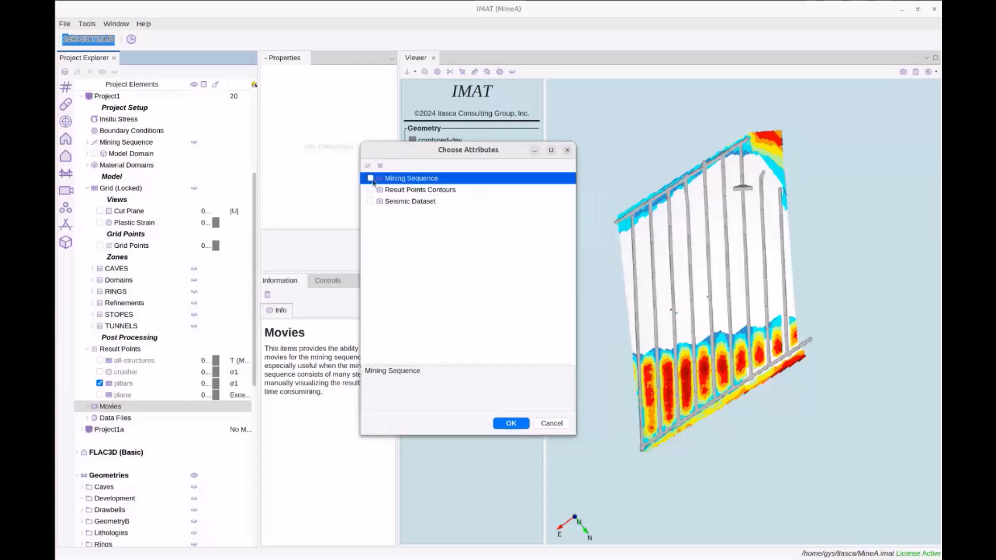
left_click(370, 178)
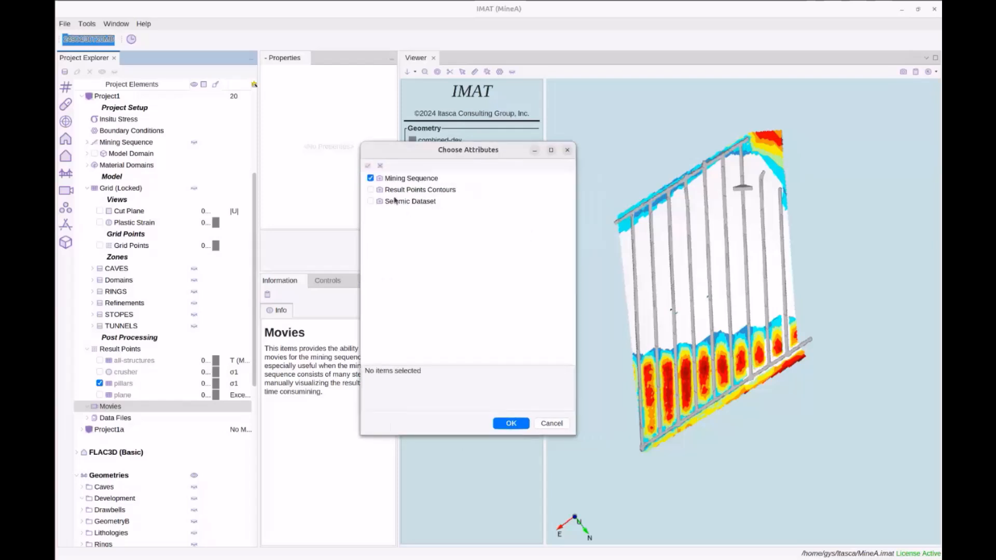
left_click(426, 190)
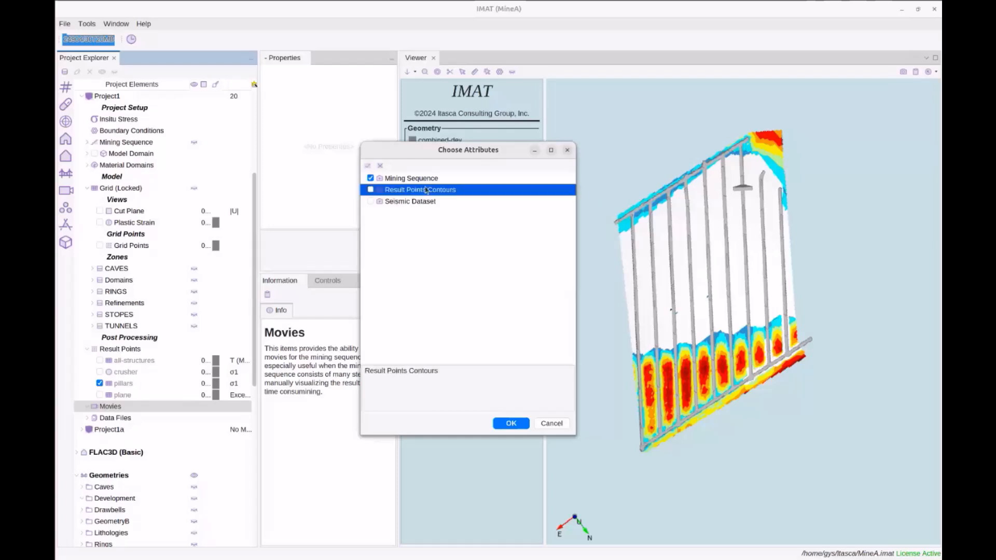
left_click(371, 189)
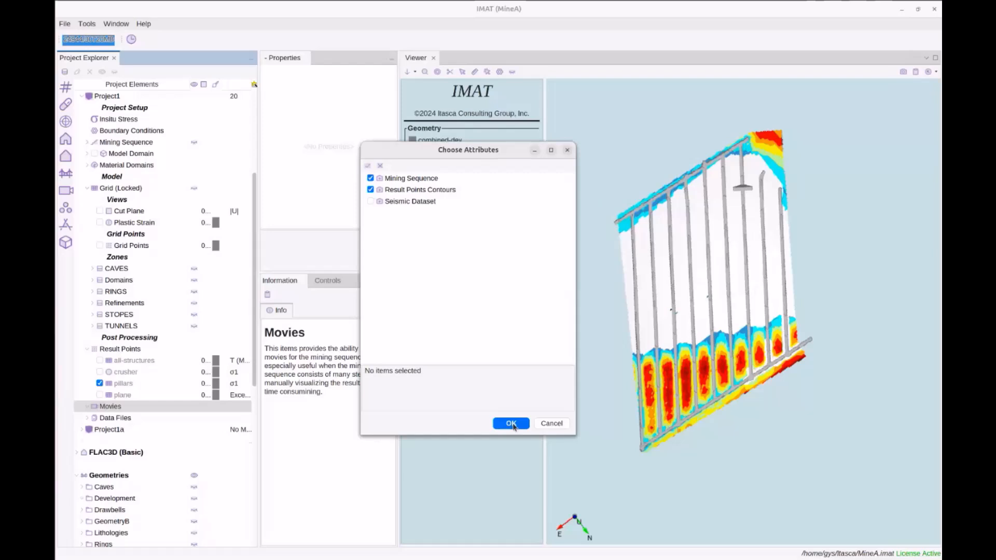
left_click(511, 424)
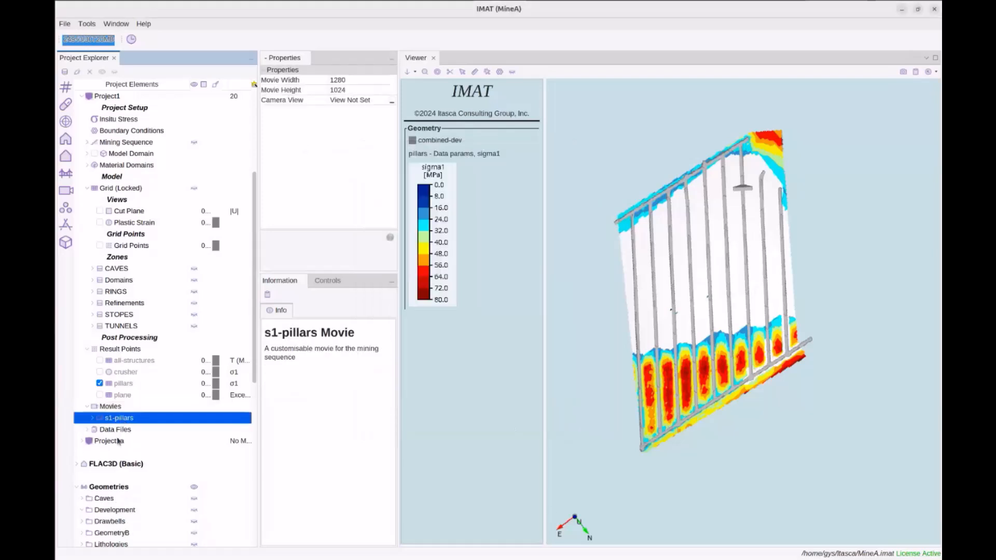
- Orient the model on the pillars' contours and save the current 3D view as the s1-pillars movie's camera view
left_click(119, 429)
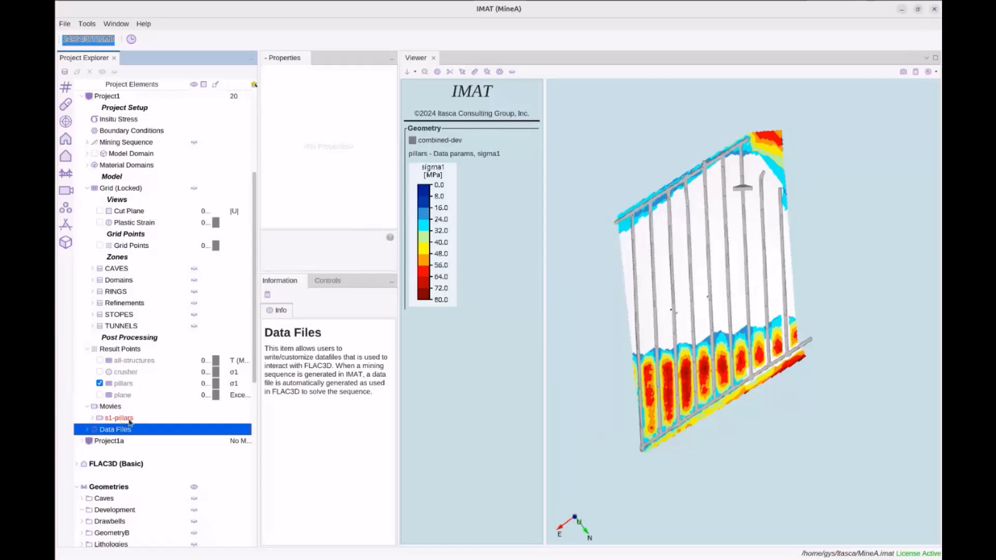
double_click(130, 419)
scroll(131, 420, "down", 2)
left_click(133, 371)
left_click(140, 351)
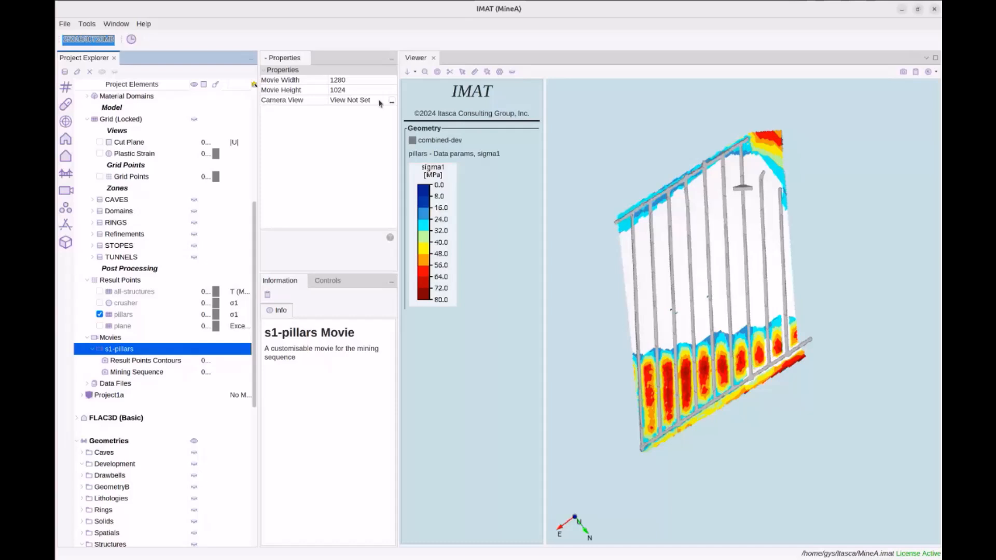
left_click_drag(854, 257, 835, 246)
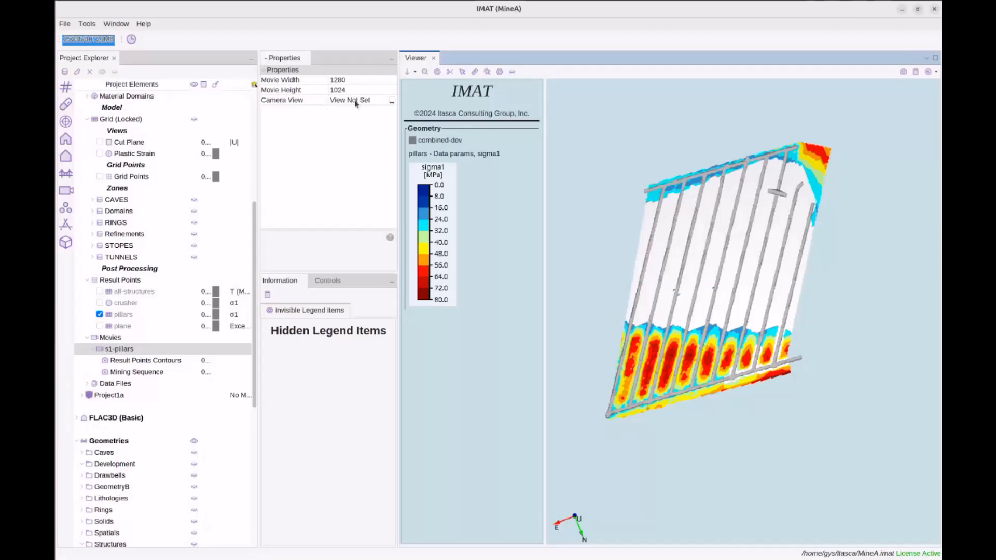
left_click(393, 101)
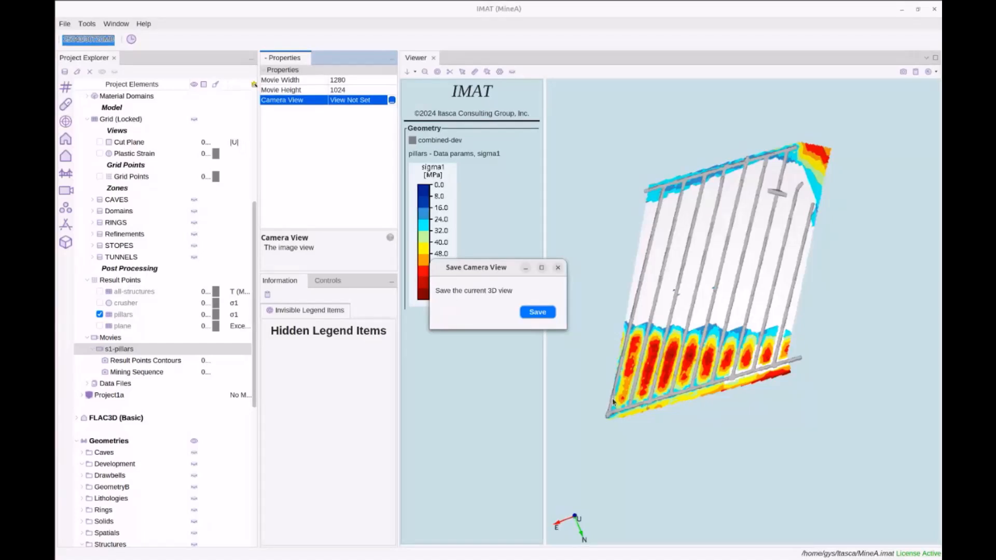
left_click(538, 312)
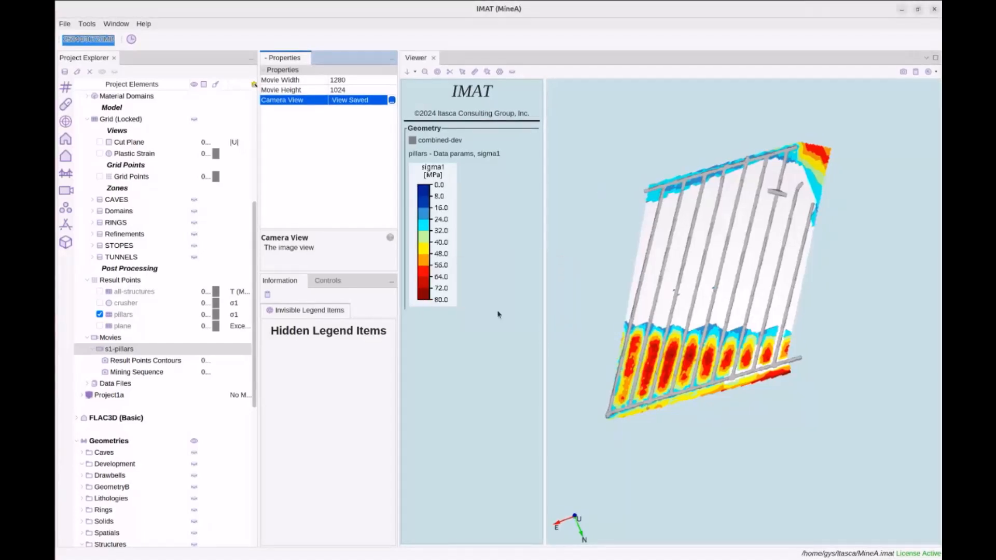
- Set the s1-pillars movie's Result Points Contours to use the pillars result points with σ1 as the parameter
left_click(160, 362)
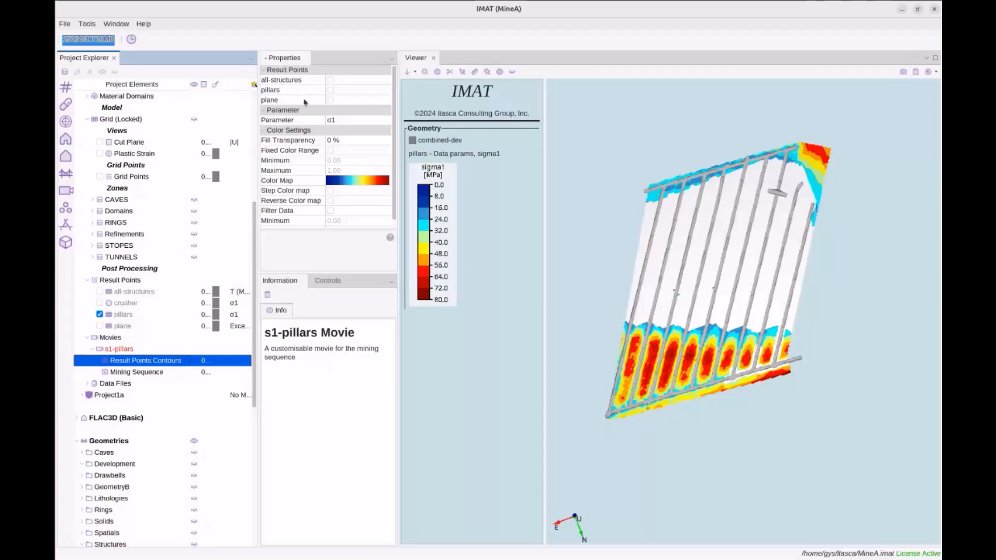
left_click(330, 91)
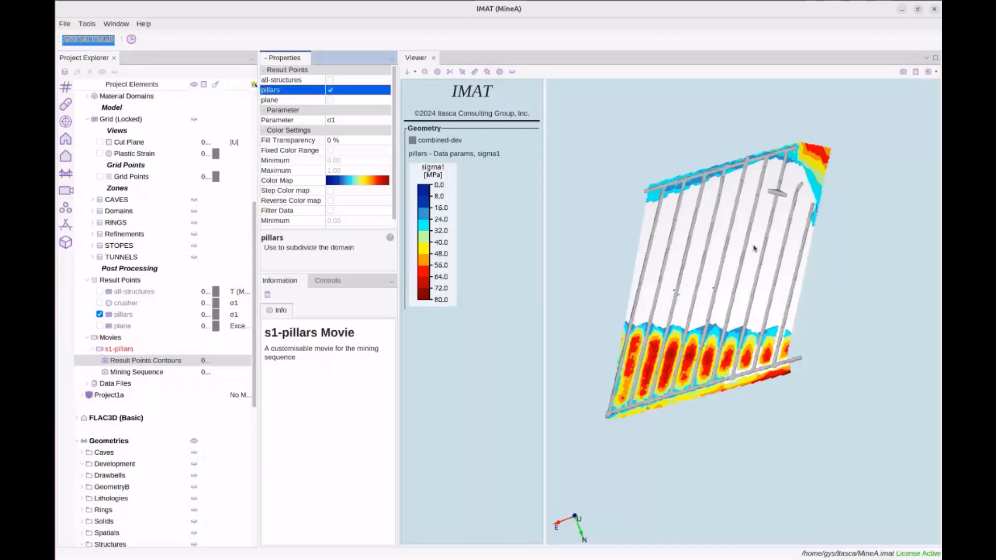
left_click(342, 122)
scroll(361, 229, "up", 3)
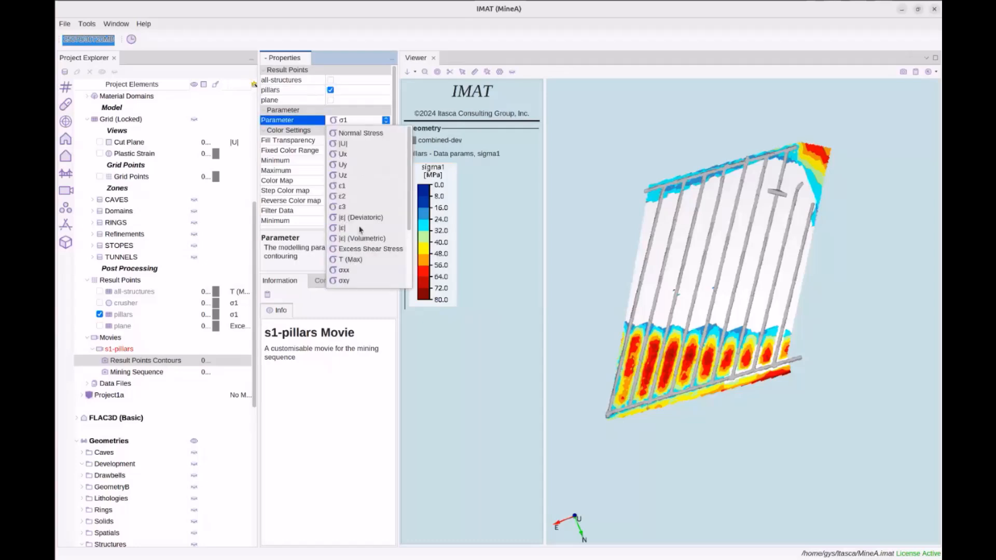
scroll(360, 229, "down", 2)
left_click(373, 42)
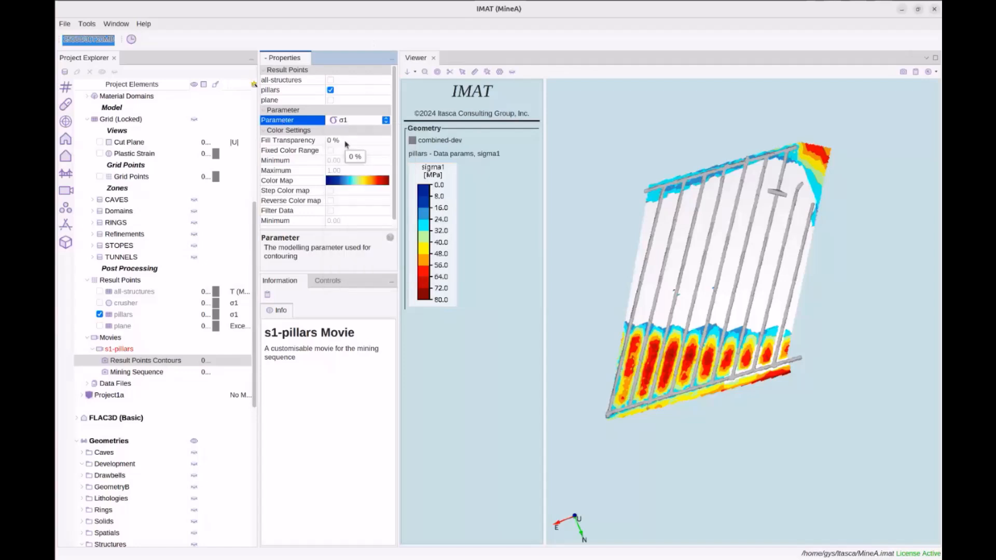
- Give the movie's contours a fixed color range with a maximum of 80 and enable the step color map
left_click(337, 151)
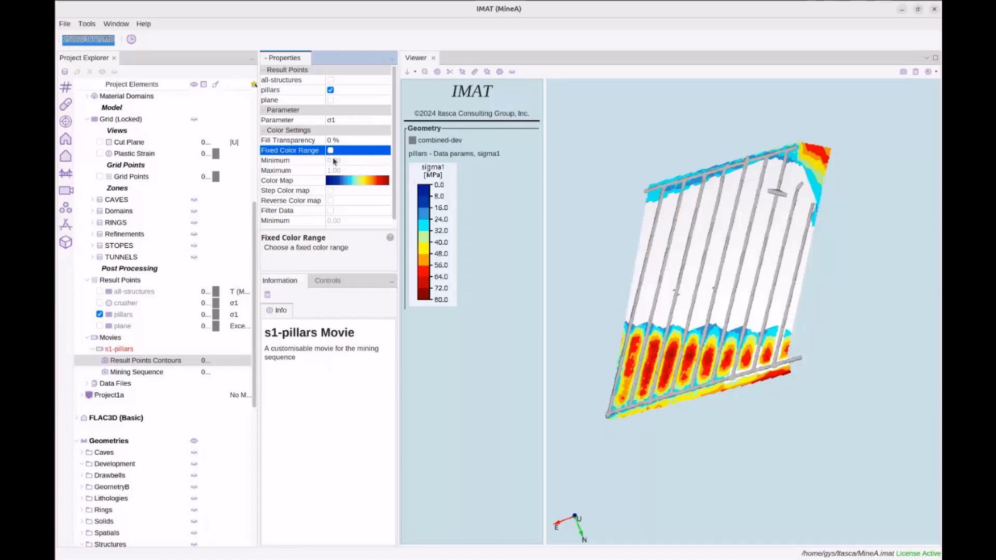
left_click(331, 152)
left_click(356, 171)
type("80")
key("Return")
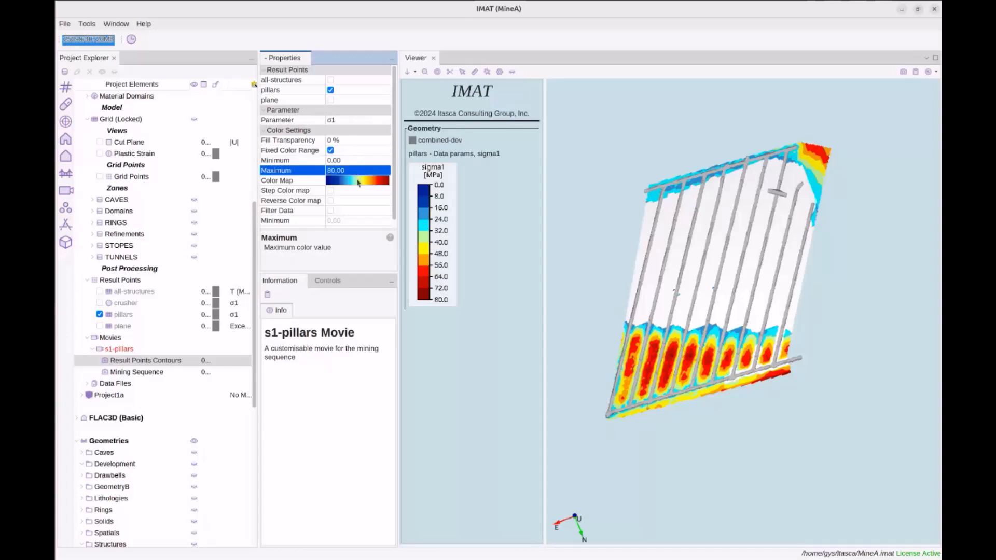
left_click(332, 191)
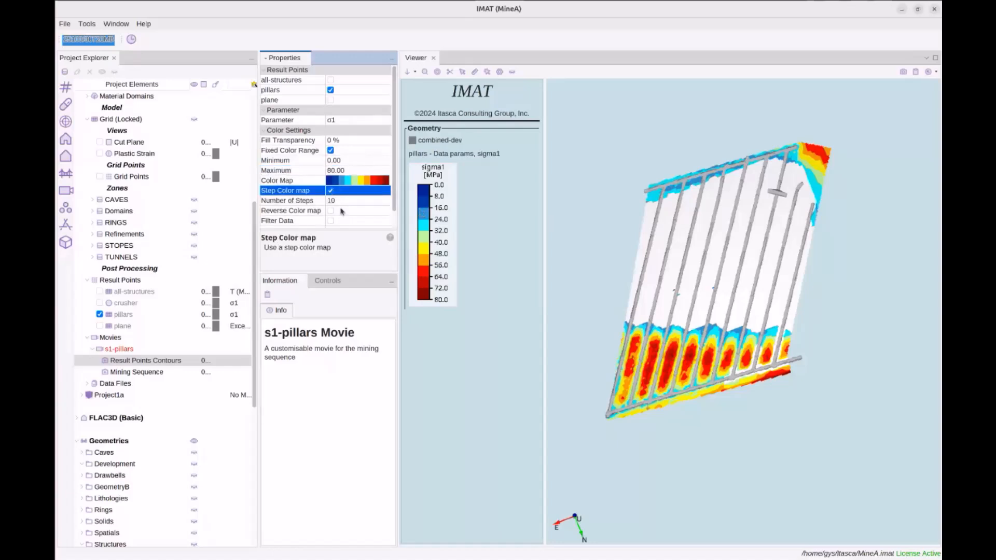
scroll(358, 220, "down", 1)
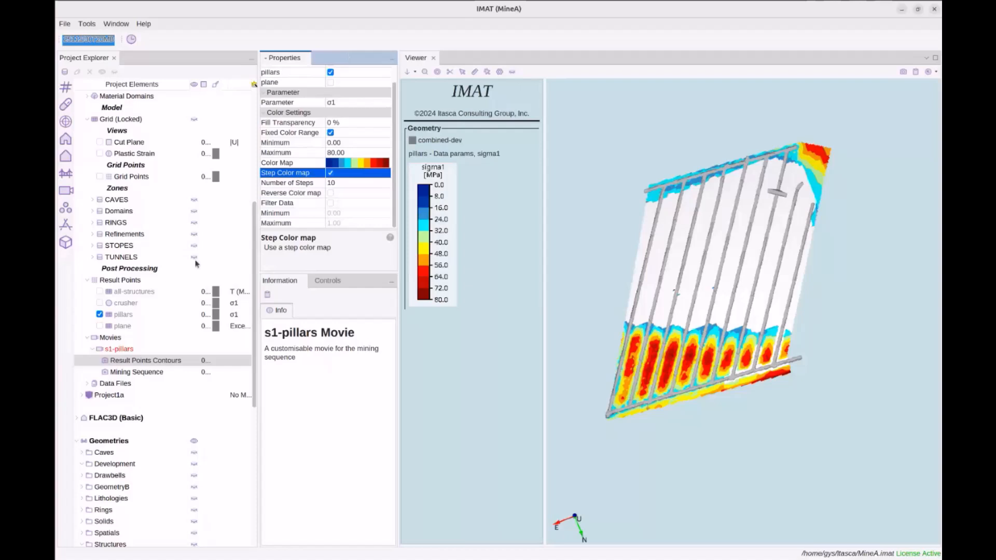
- Review the movie's Mining Sequence and Result Points Contours settings and look at the pillars from different angles
left_click(143, 373)
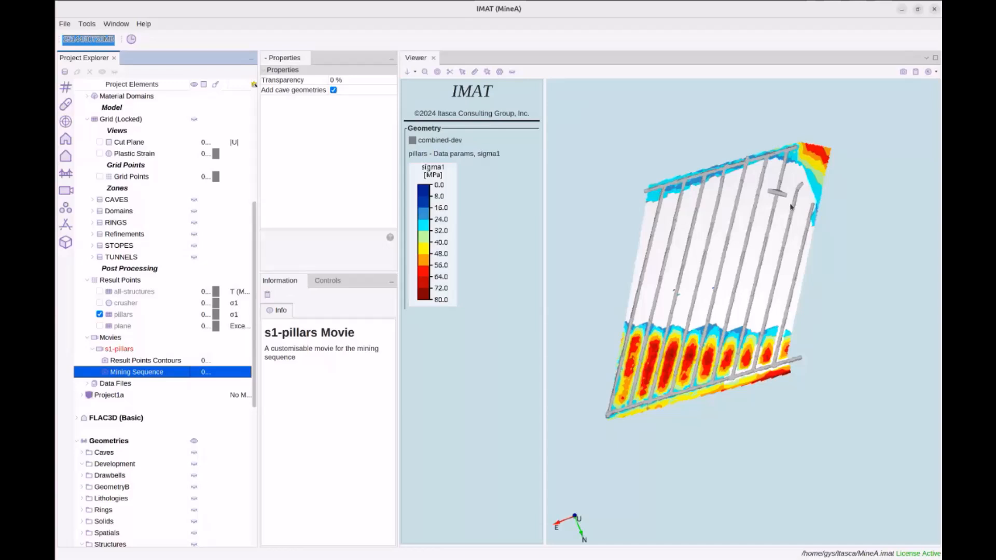
left_click_drag(769, 268, 781, 390)
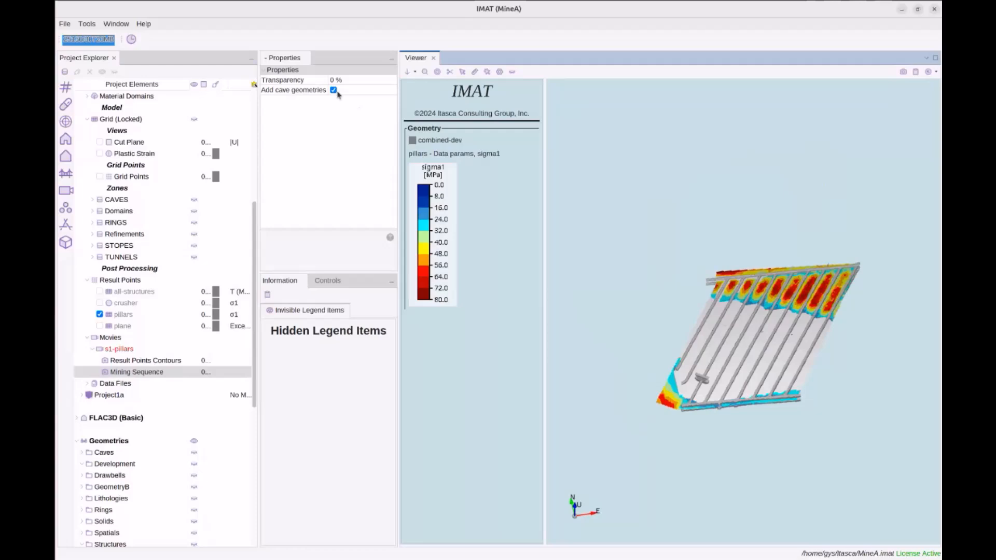
left_click_drag(786, 202, 694, 265)
left_click_drag(723, 310, 722, 311)
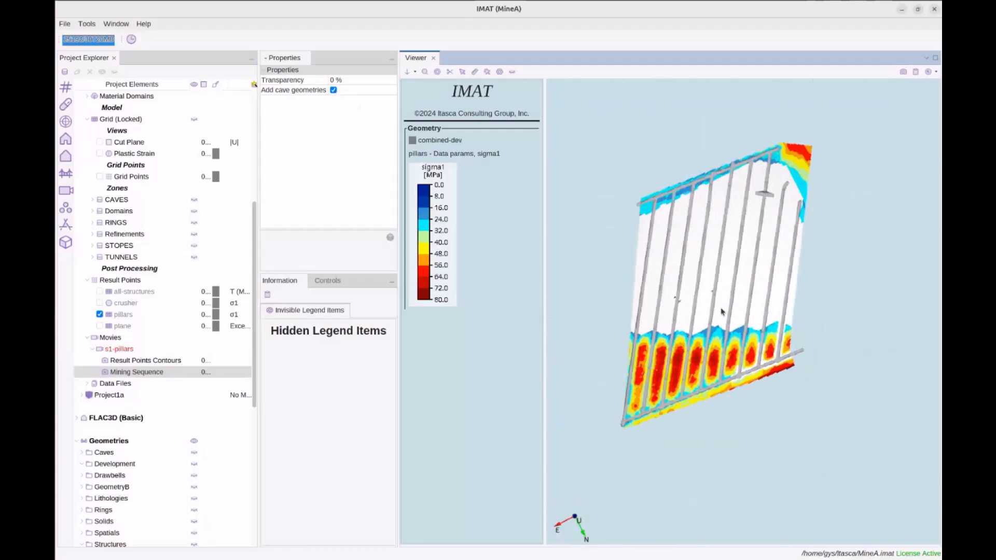
middle_click_drag(713, 323, 734, 302)
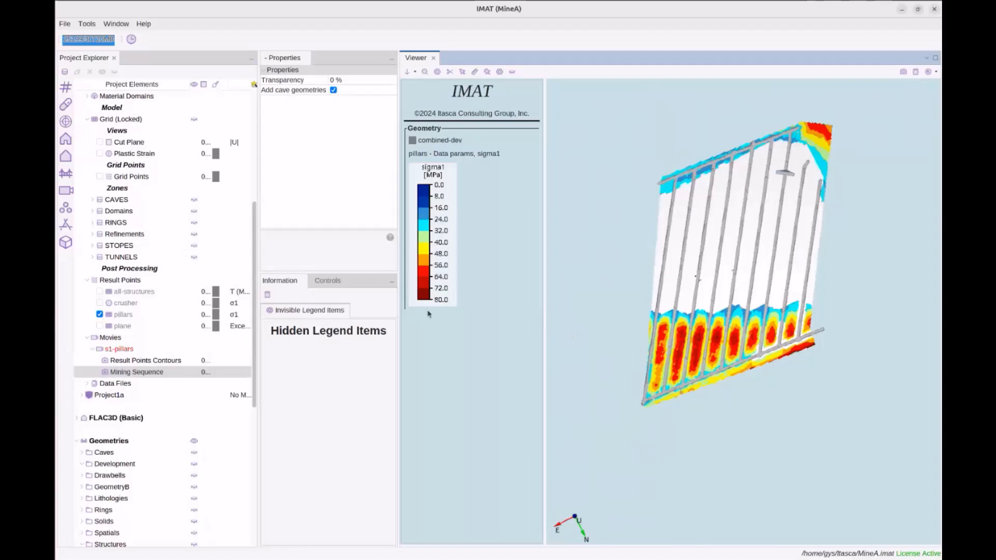
left_click(106, 372)
left_click(111, 360)
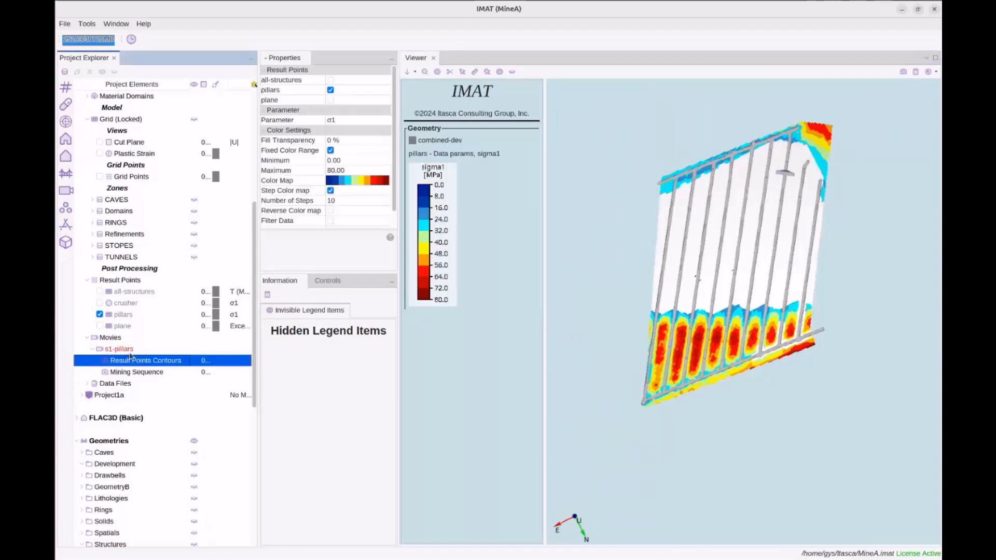
- Build the s1-pillars movie and agree to play it once the build is done
right_click(114, 351)
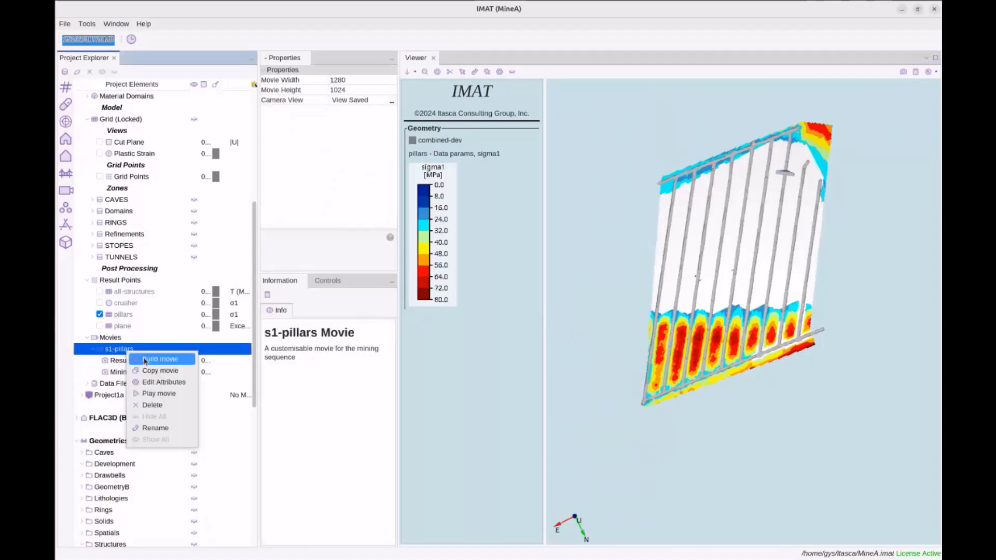
left_click(150, 360)
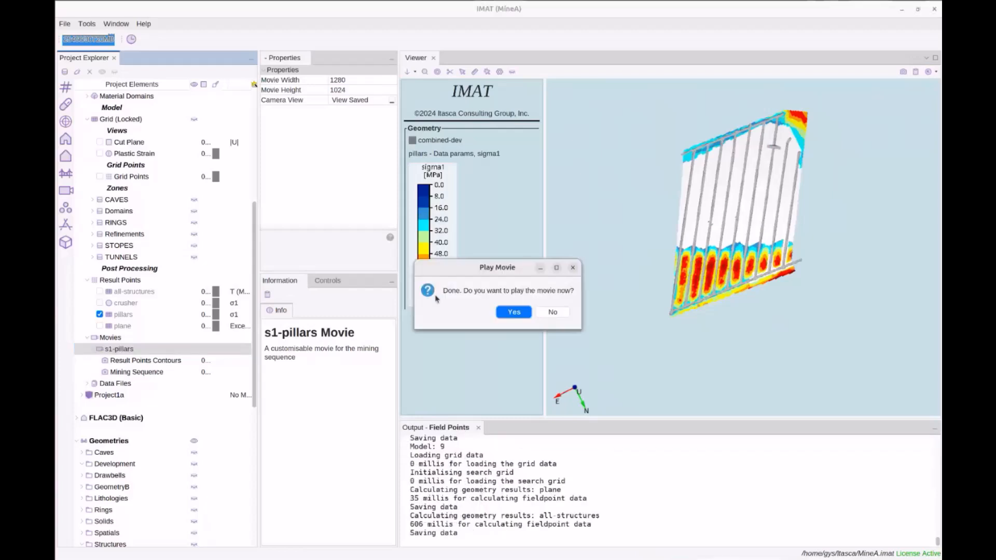
left_click(515, 313)
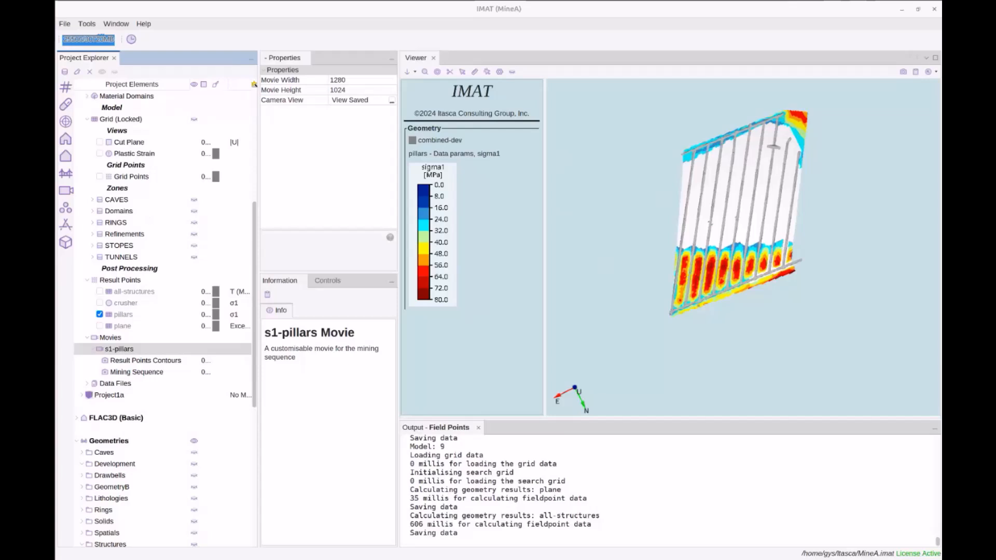
- Play the built s1-pillars movie from Project1's Movies, watch the mining steps, and close the media player
left_click(719, 256)
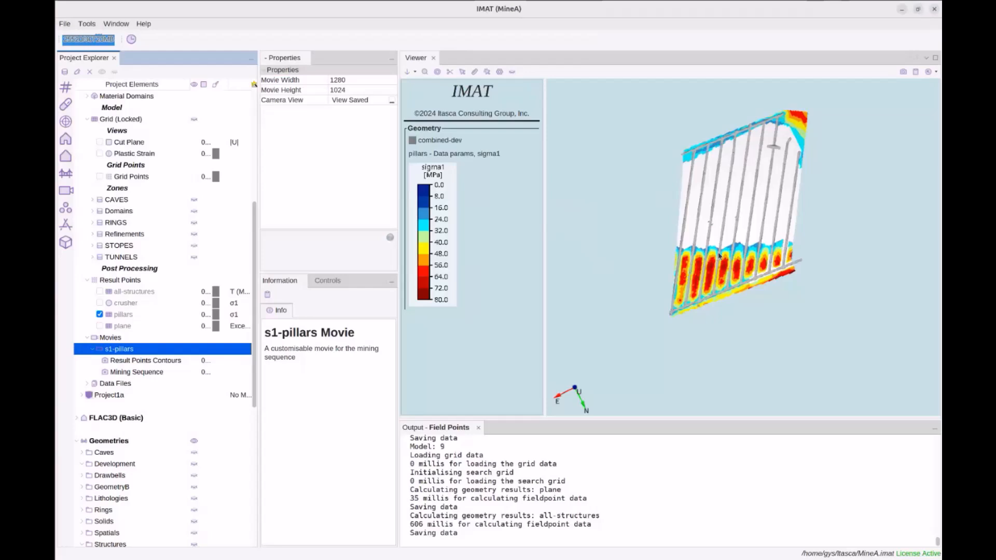
right_click(124, 347)
left_click(162, 396)
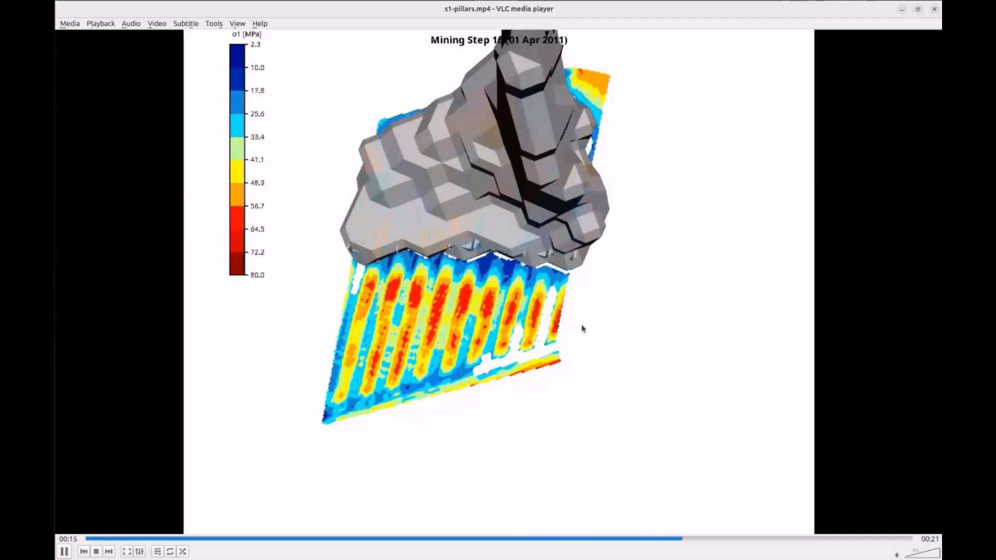
left_click(935, 9)
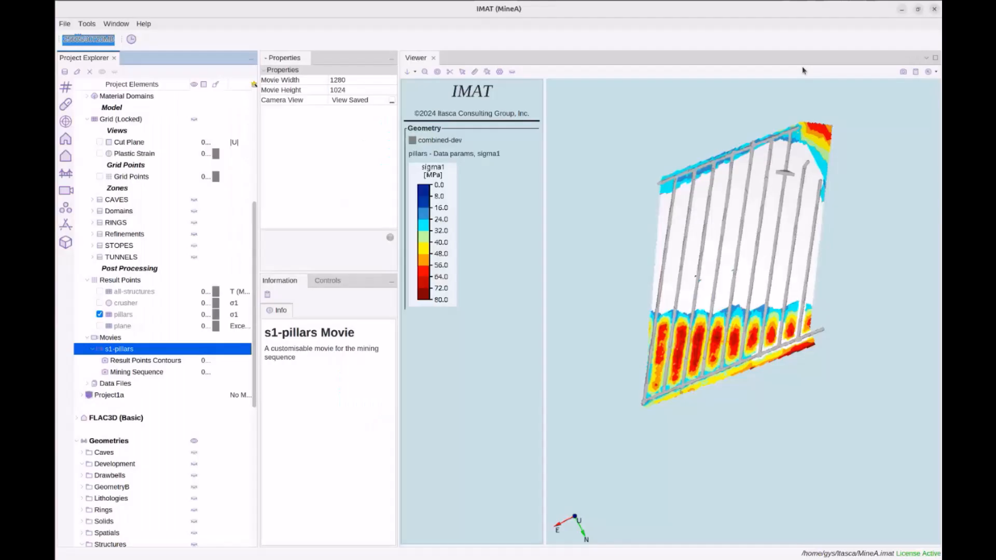
- Copy the s1-pillars movie as a new movie named s1-node
double_click(133, 352)
left_click(117, 361)
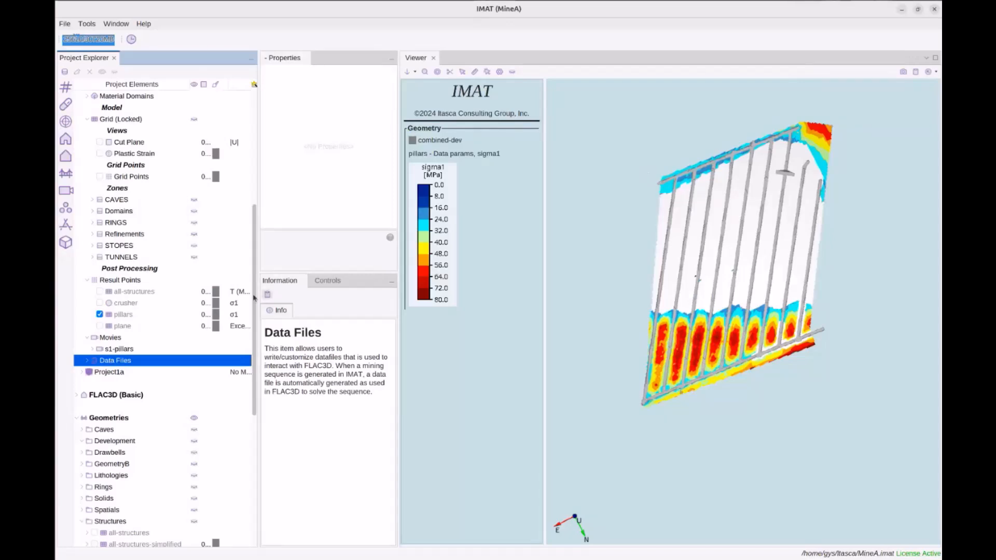
right_click(123, 351)
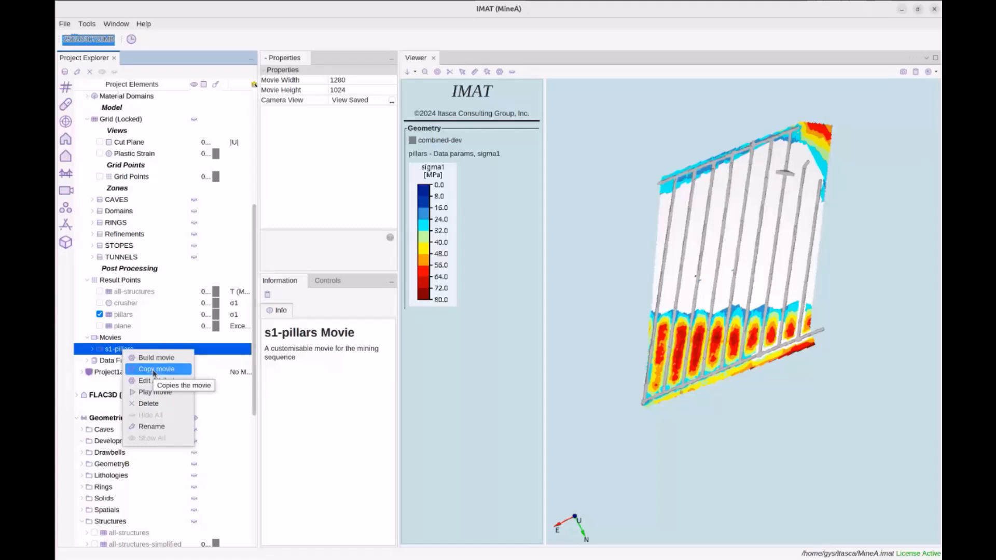
left_click(156, 369)
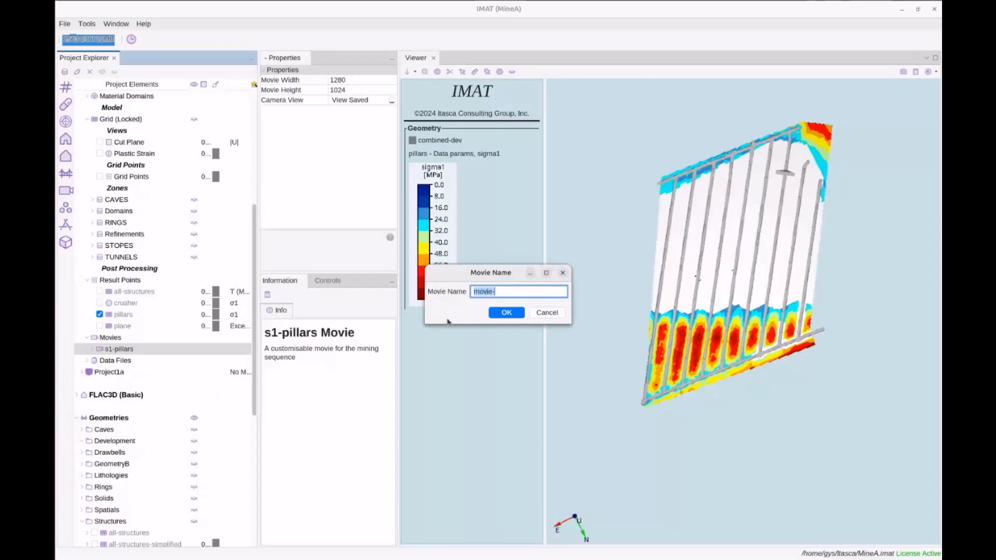
type("s1-node")
left_click(506, 313)
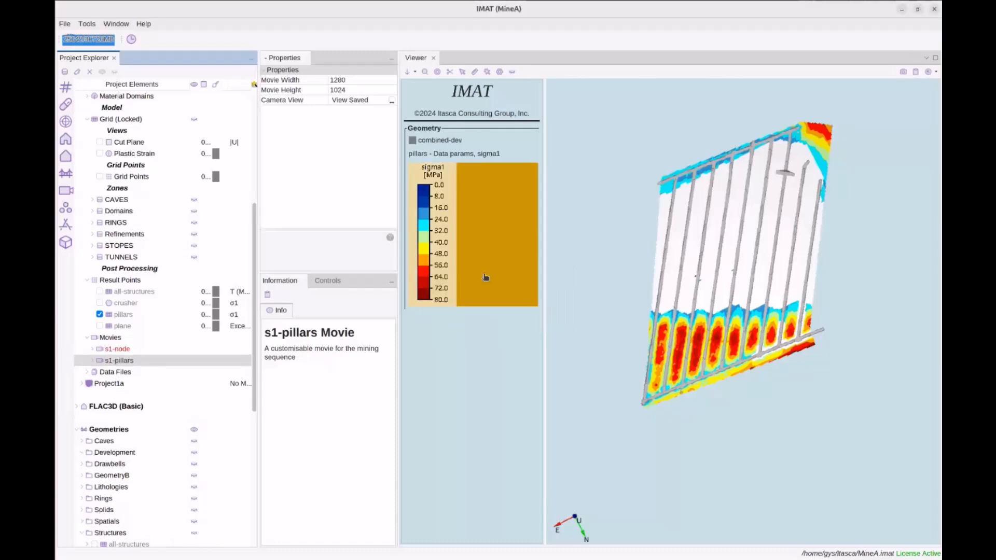
- Expand the s1-node movie to list its attributes and check its movie size and camera view properties
scroll(119, 332, "down", 1)
double_click(123, 281)
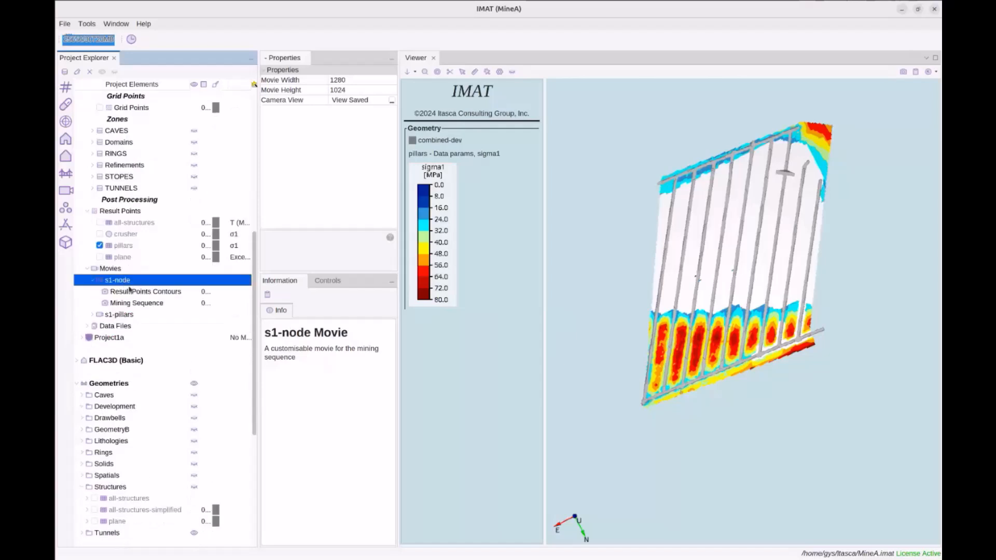
key("Down")
key("Down")
right_click(123, 284)
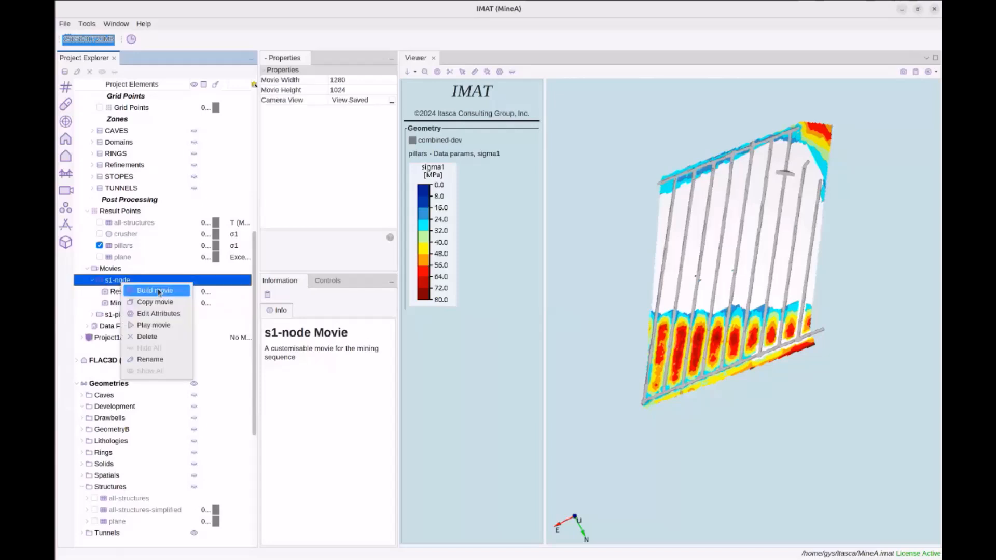
left_click(109, 283)
left_click(123, 292)
left_click(131, 283)
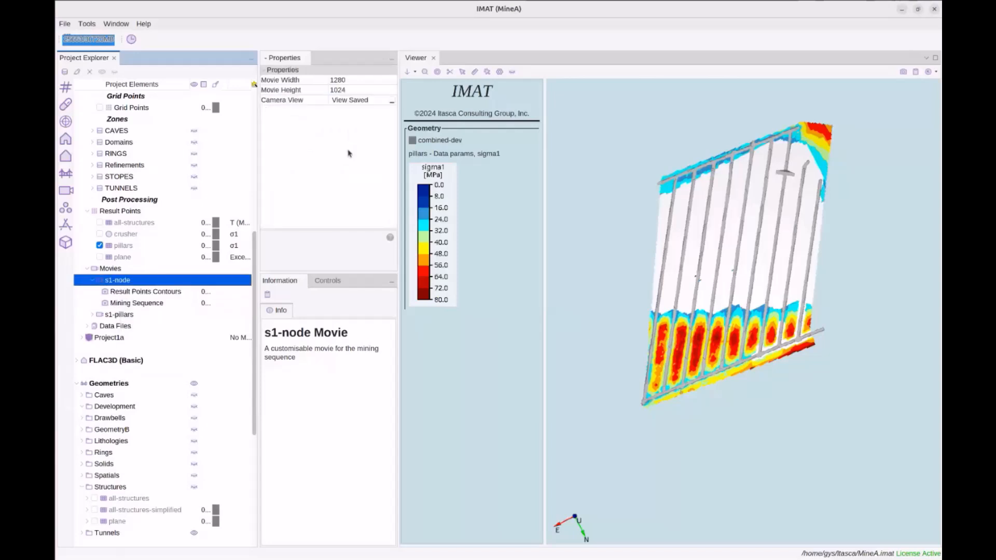
- Set the s1-node movie's Result Points Contours parameter to T (Max) and use the plane result points instead of pillars
left_click(152, 291)
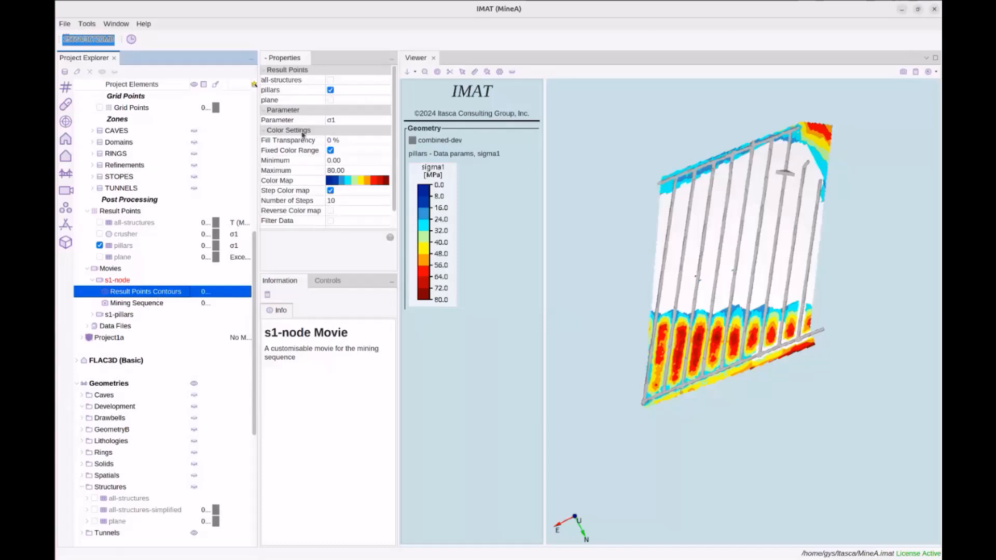
left_click(345, 120)
scroll(364, 179, "up", 2)
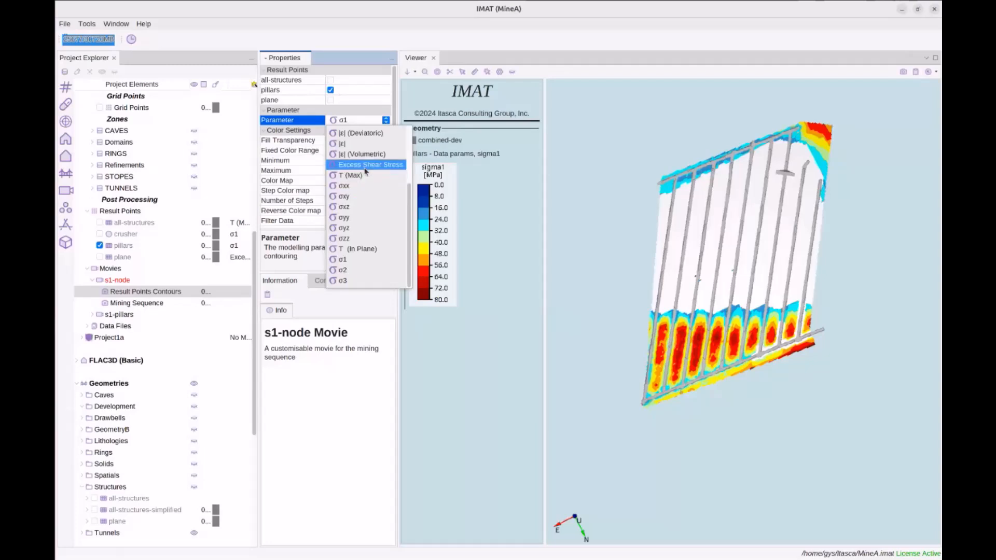
left_click(353, 239)
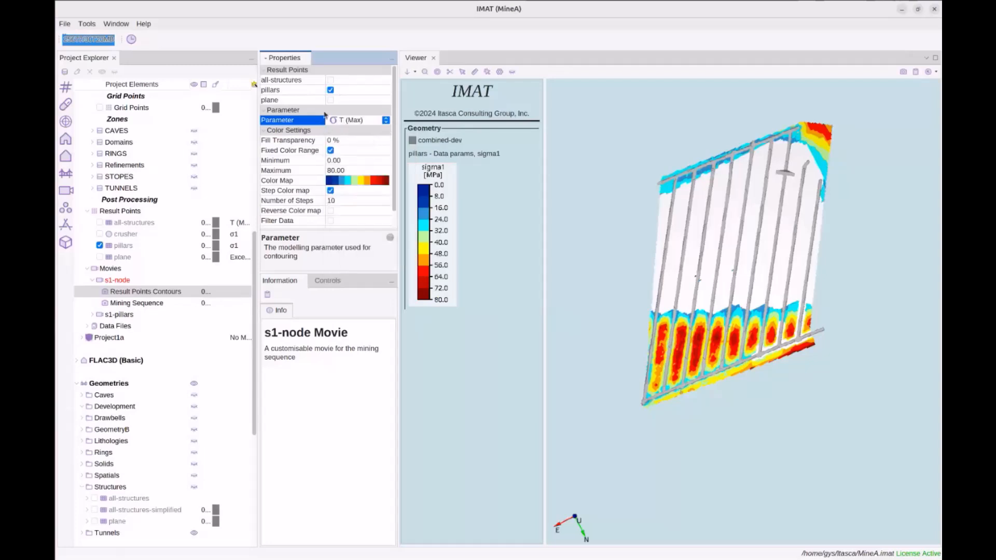
left_click(331, 91)
scroll(103, 353, "down", 5)
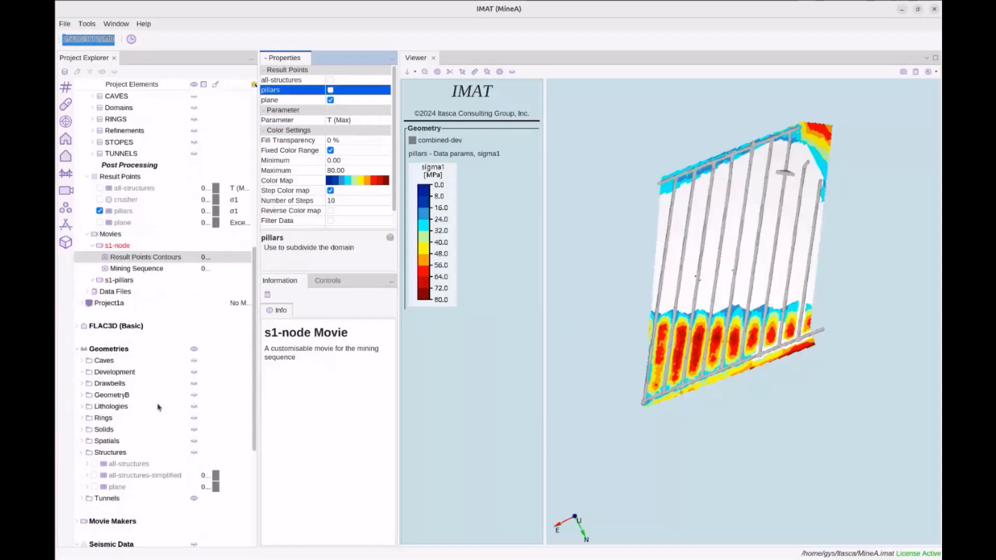
- Show the plane structure and save a 3D view framing it with the pillars as the s1-node movie's camera view
left_click(96, 350)
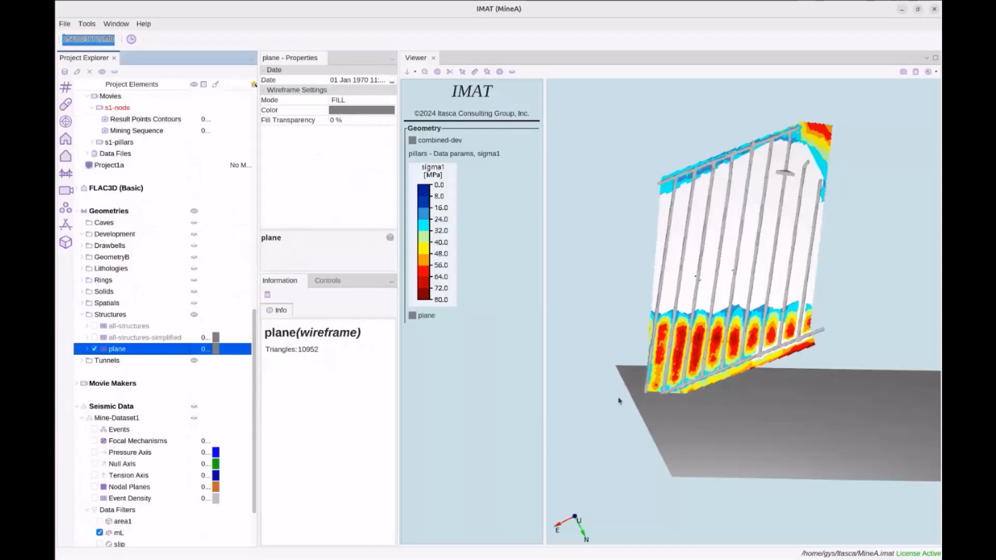
left_click_drag(619, 400, 751, 372)
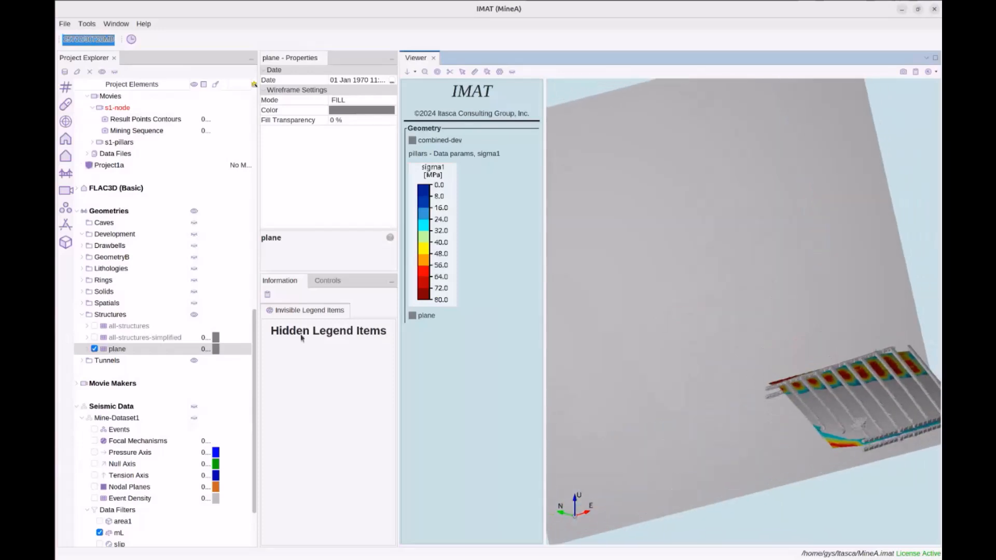
scroll(138, 233, "up", 2)
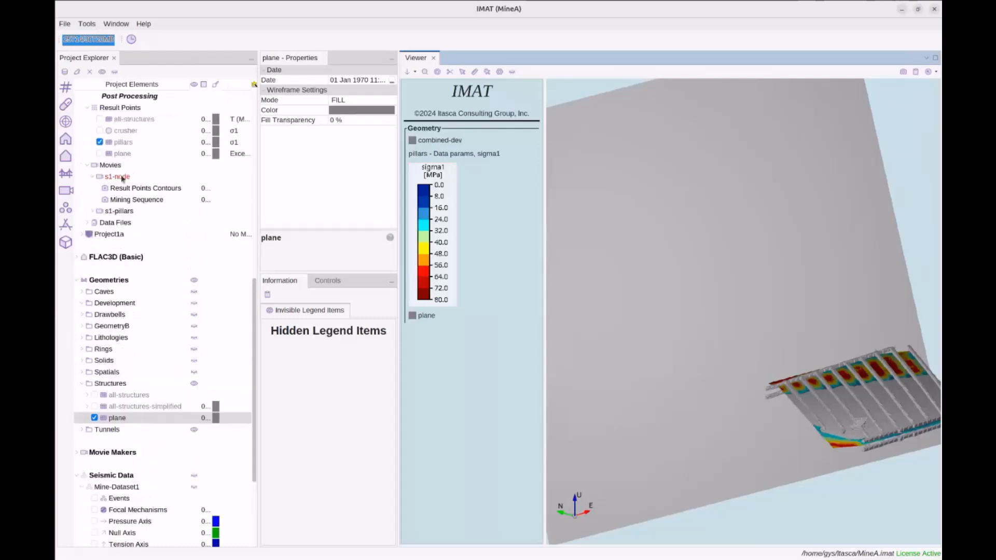
left_click(122, 177)
left_click(123, 177)
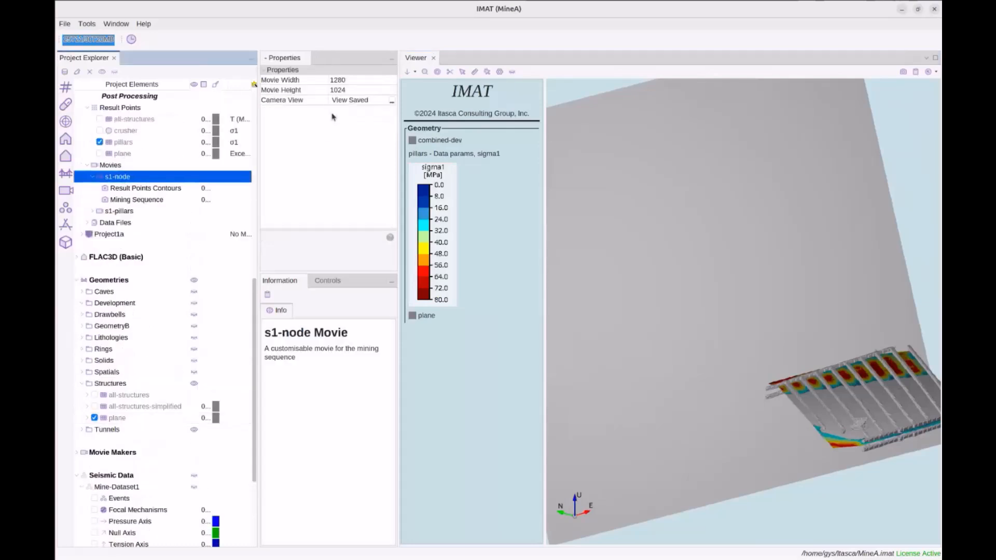
left_click(150, 189)
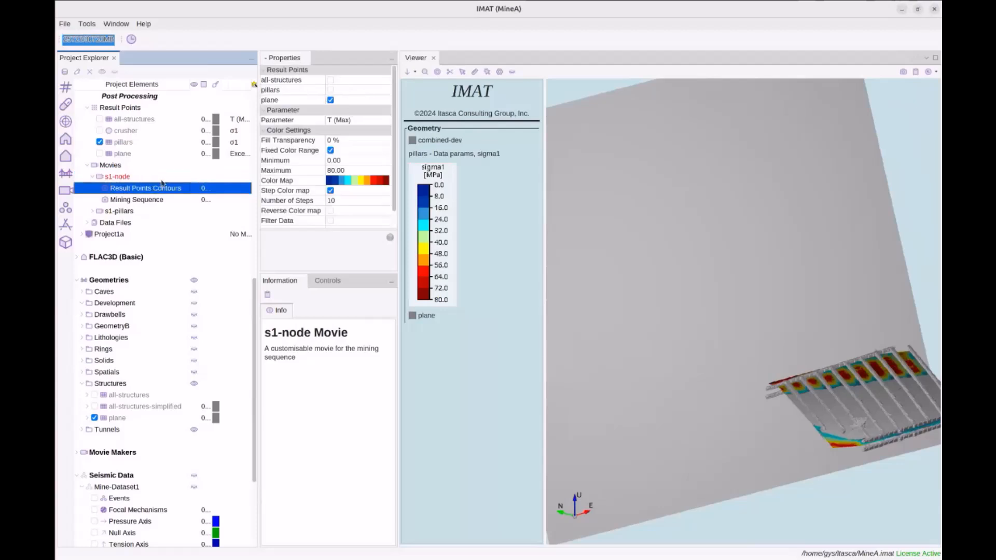
key("Up")
left_click(392, 101)
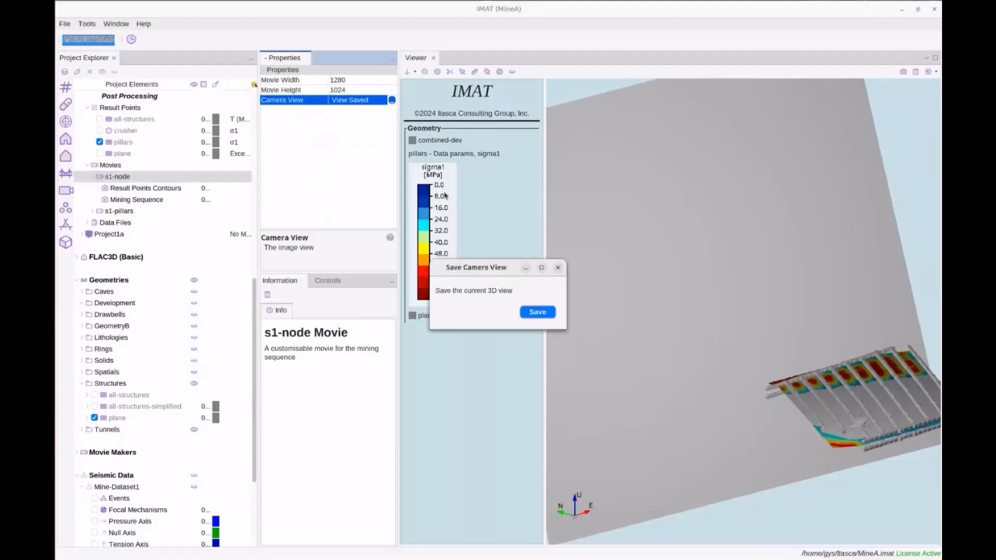
left_click(541, 314)
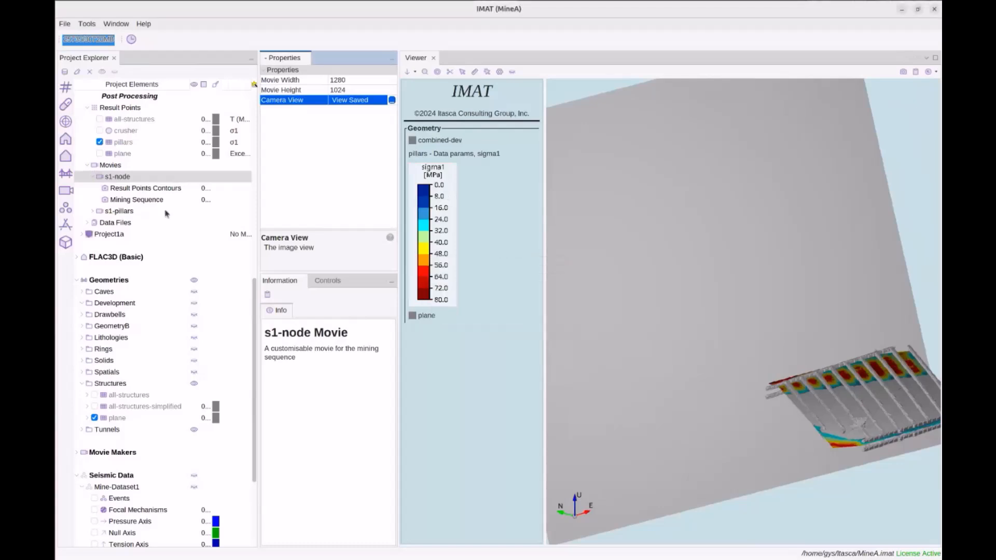
- Set the maximum of the fixed color range to 20 in the s1-node movie's Result Points Contours
left_click(146, 191)
left_click(142, 201)
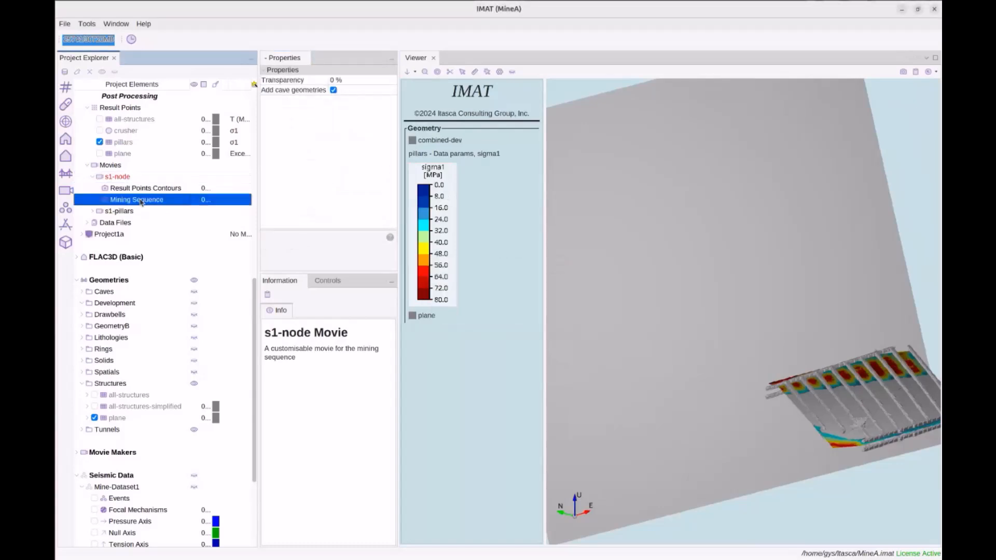
left_click(137, 179)
left_click(138, 191)
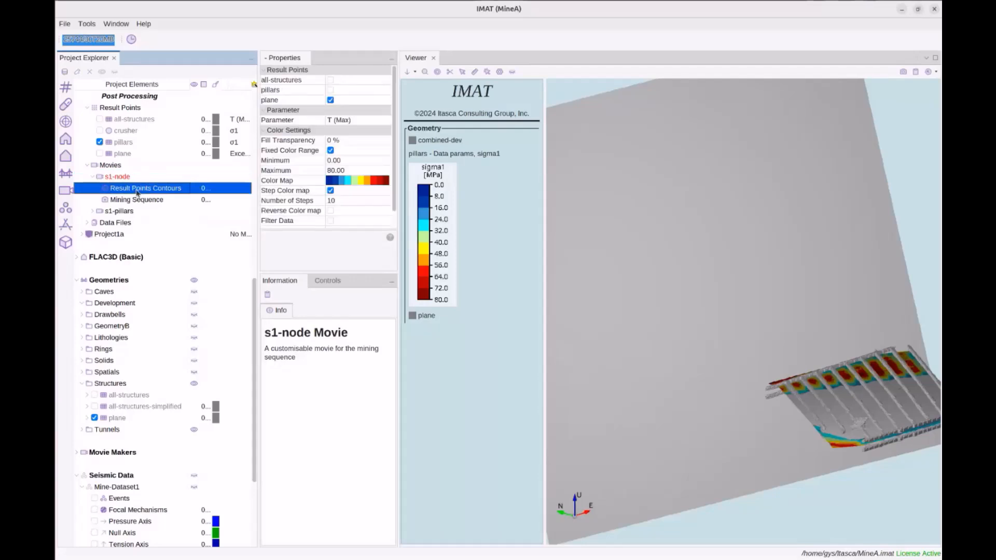
left_click(357, 170)
type("3")
key("BackSpace")
type("20")
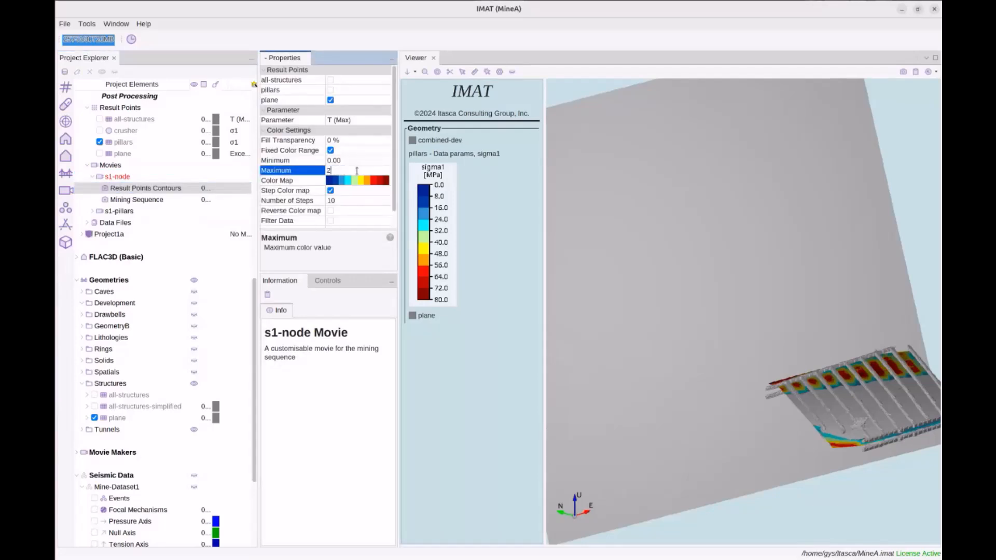
key("Return")
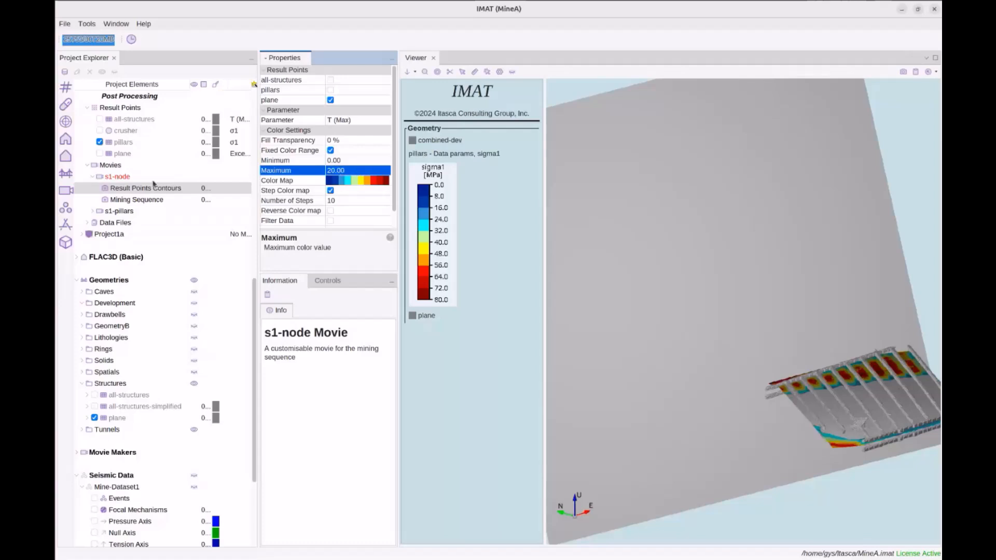
- Build the s1-node movie and play it once it is done
right_click(118, 177)
left_click(145, 184)
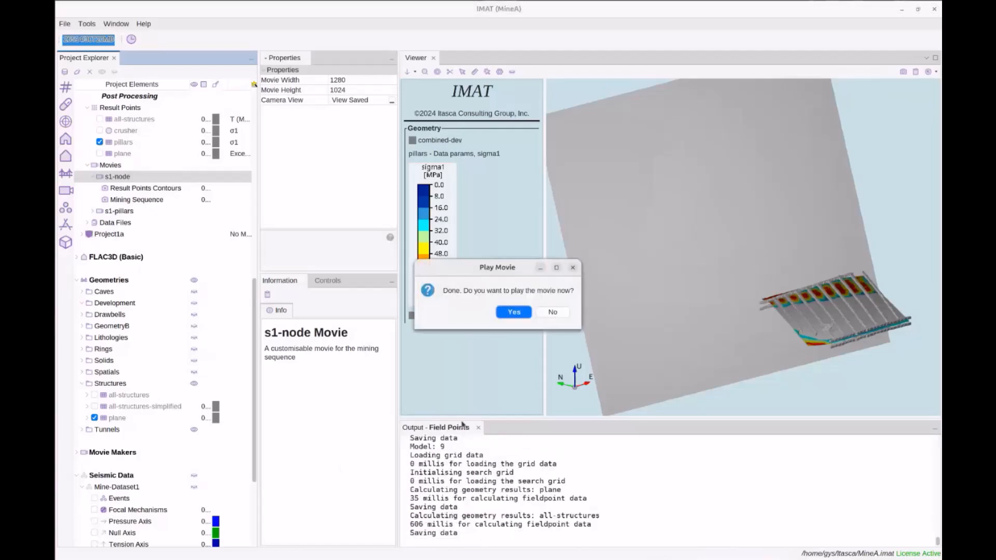
left_click(514, 313)
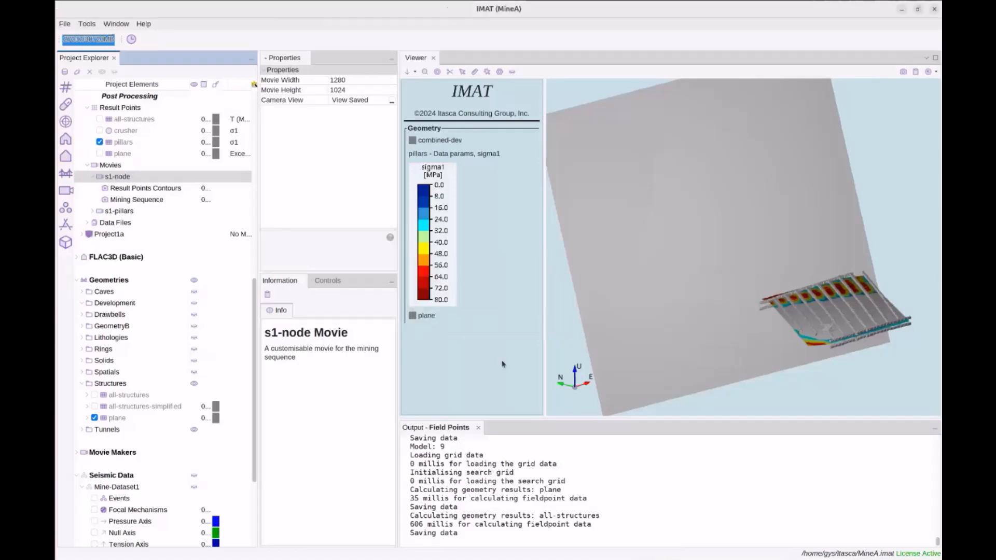
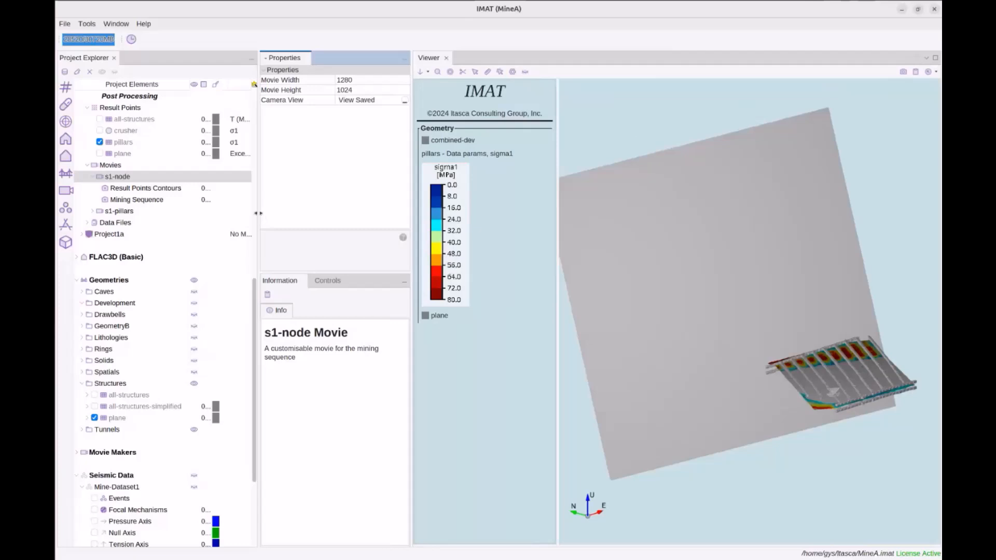
- Hide the plane structure and the pillars result points, and show the Plastic Strain view of Project1's grid
left_click_drag(258, 215, 242, 229)
left_click(93, 419)
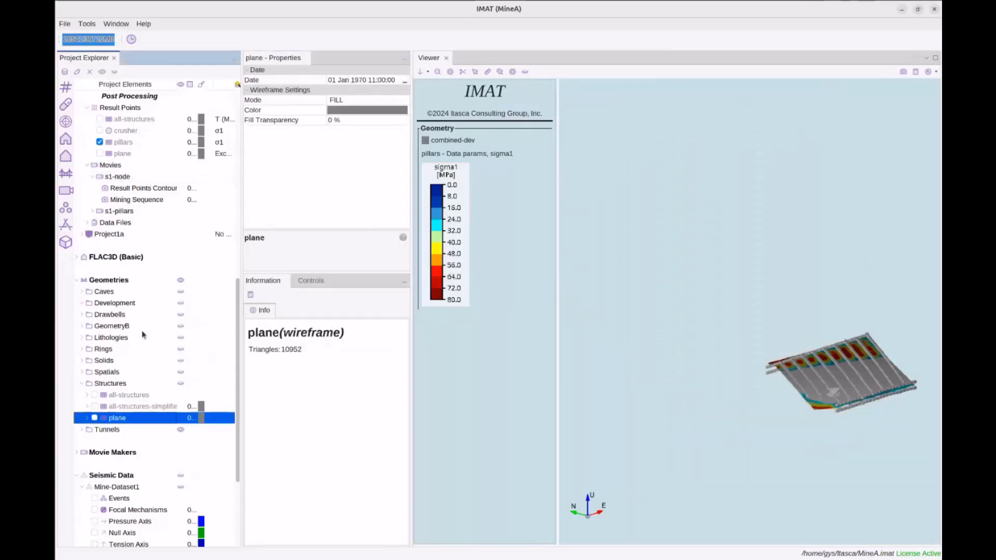
scroll(146, 295, "up", 4)
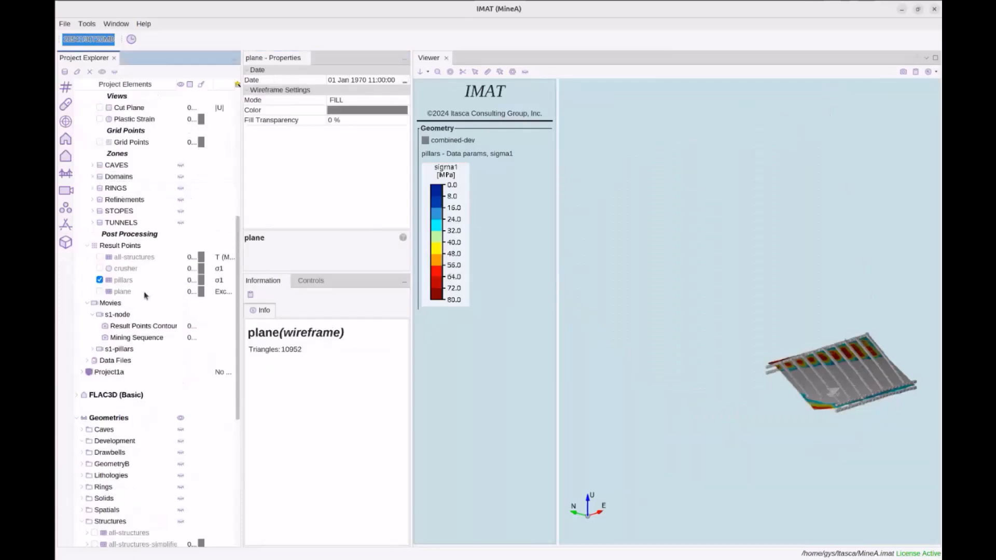
left_click(100, 280)
scroll(100, 283, "up", 2)
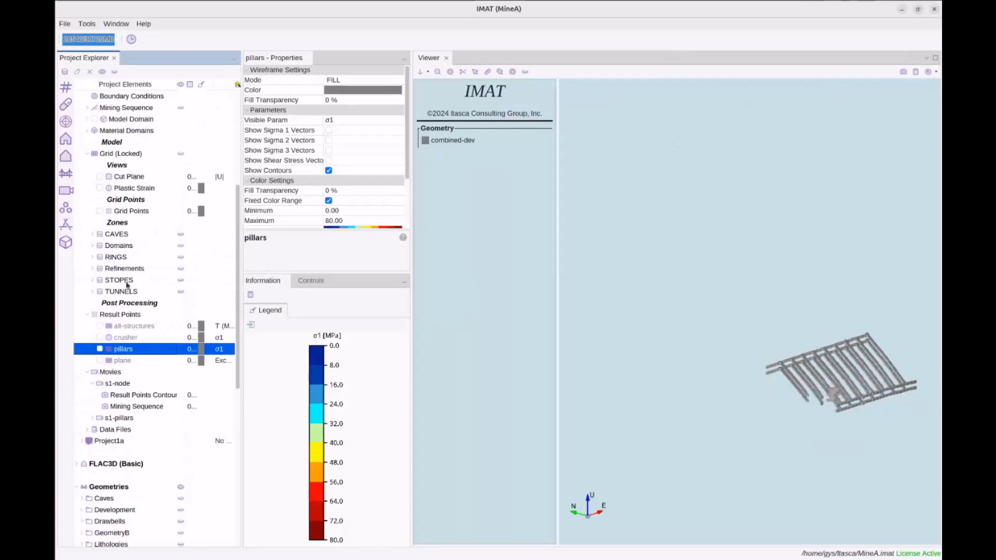
left_click(100, 188)
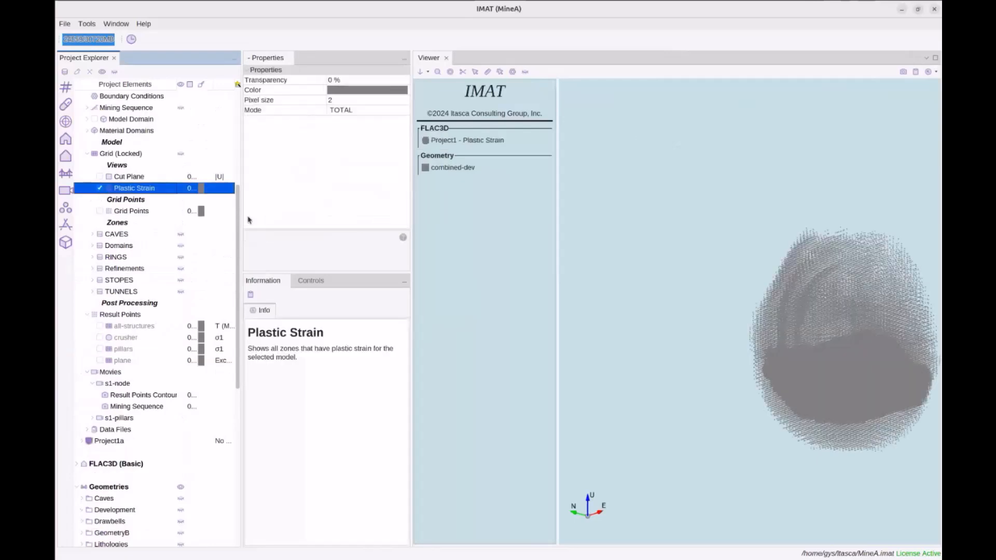
- Examine the zones with plastic strain around the mine and along the model boundaries from several angles
left_click(661, 307)
scroll(695, 297, "up", 5)
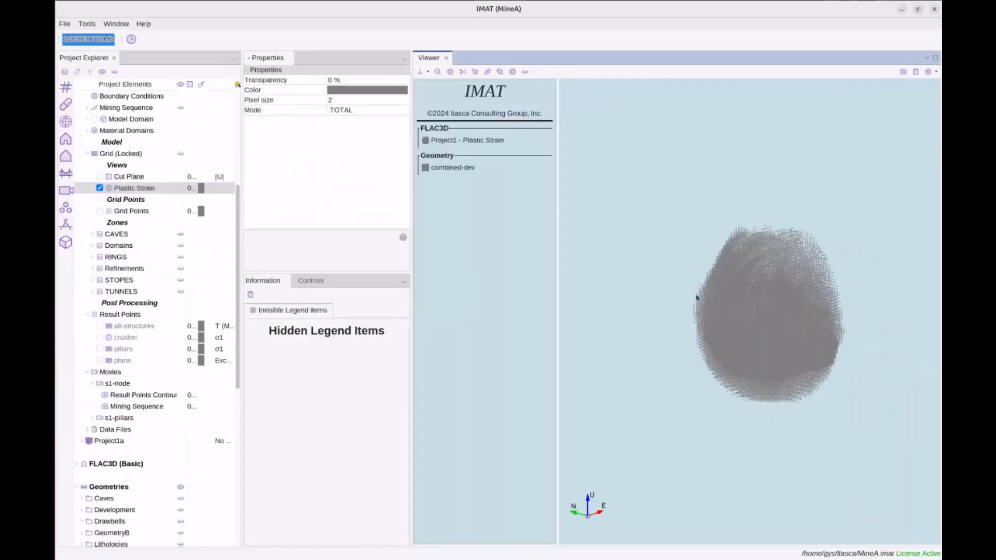
scroll(701, 299, "up", 5)
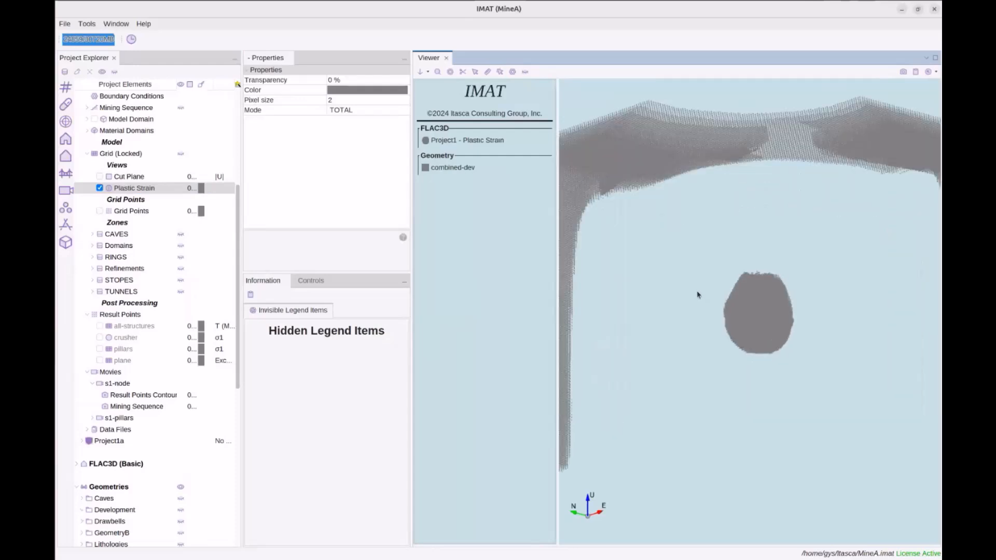
left_click_drag(648, 269, 676, 282)
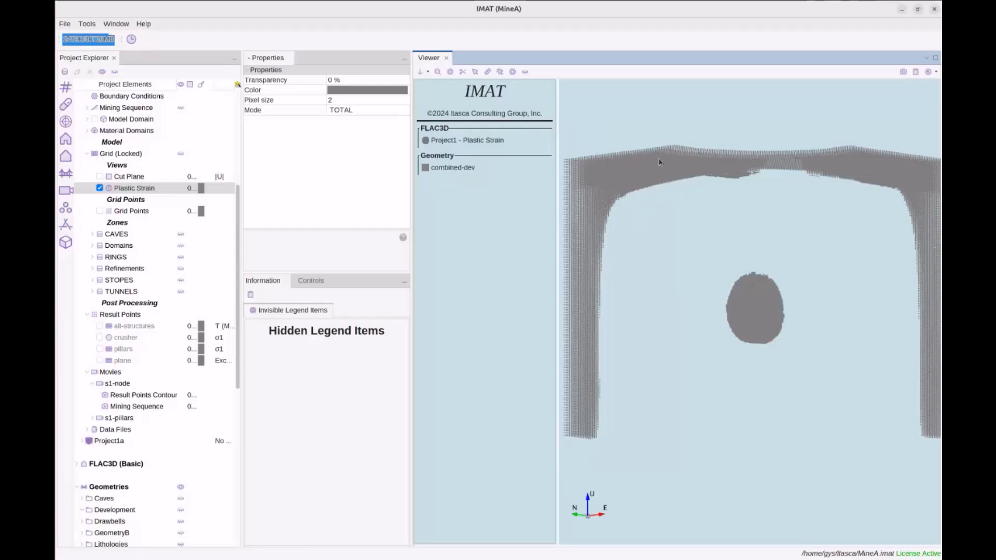
scroll(911, 314, "down", 2)
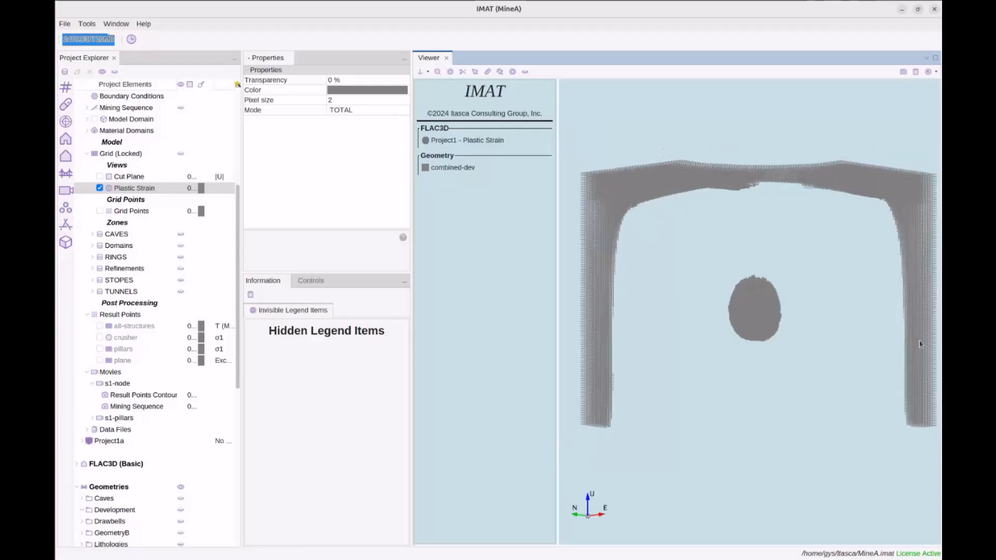
scroll(903, 332, "up", 5)
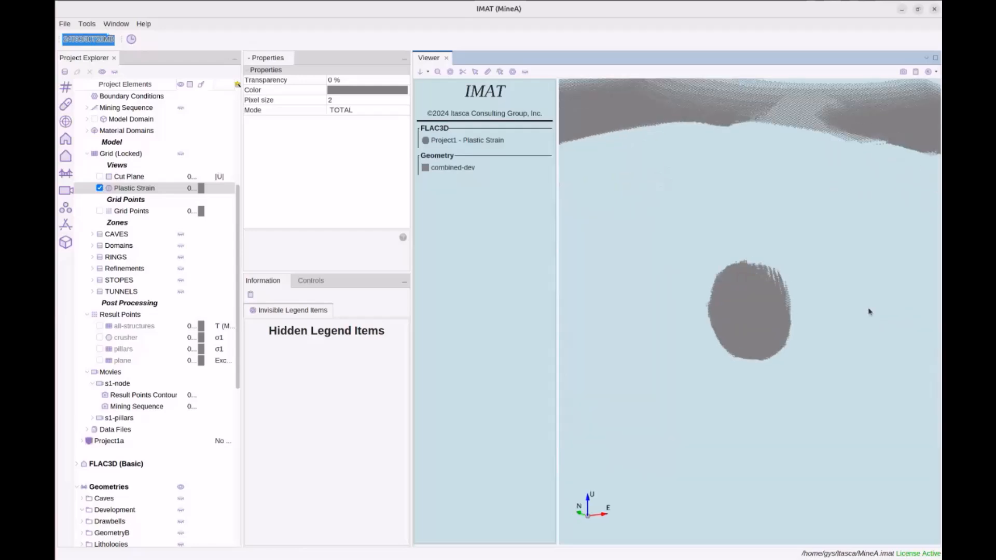
scroll(846, 299, "up", 3)
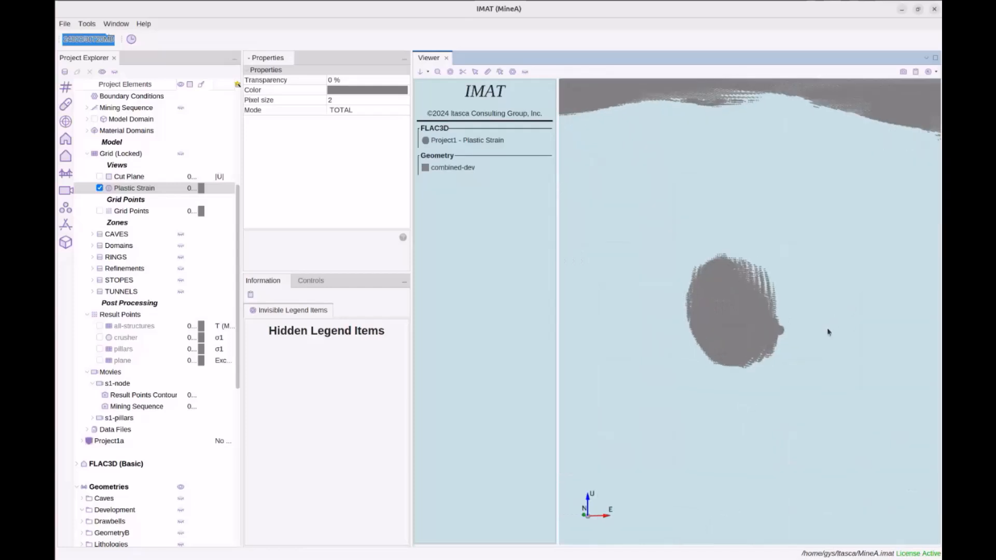
middle_click_drag(837, 325, 856, 317)
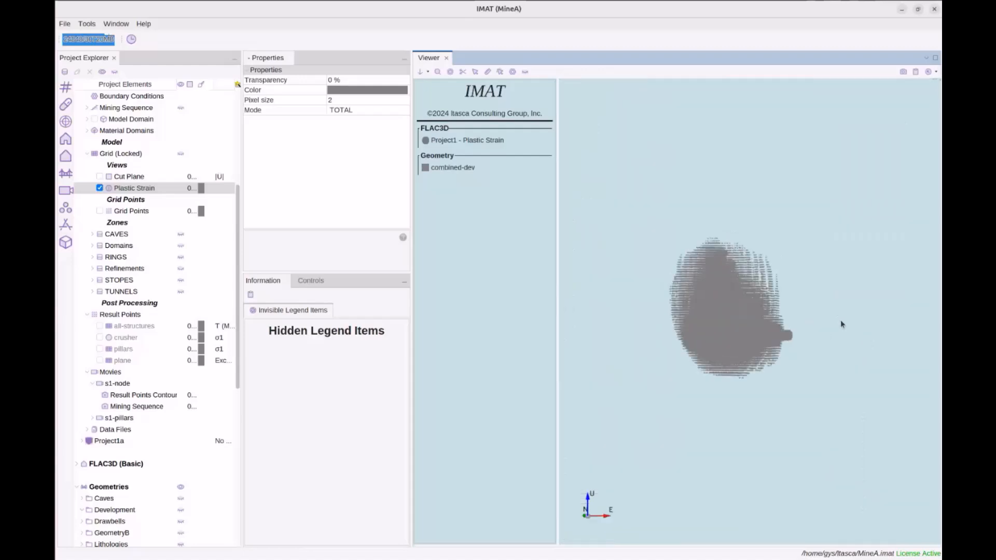
middle_click_drag(813, 333, 852, 280)
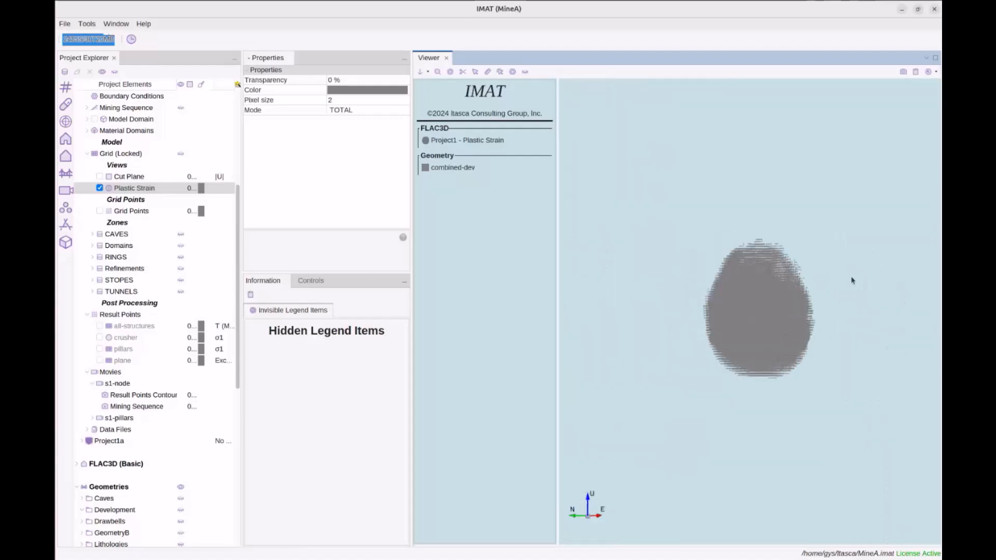
middle_click_drag(713, 298, 652, 280)
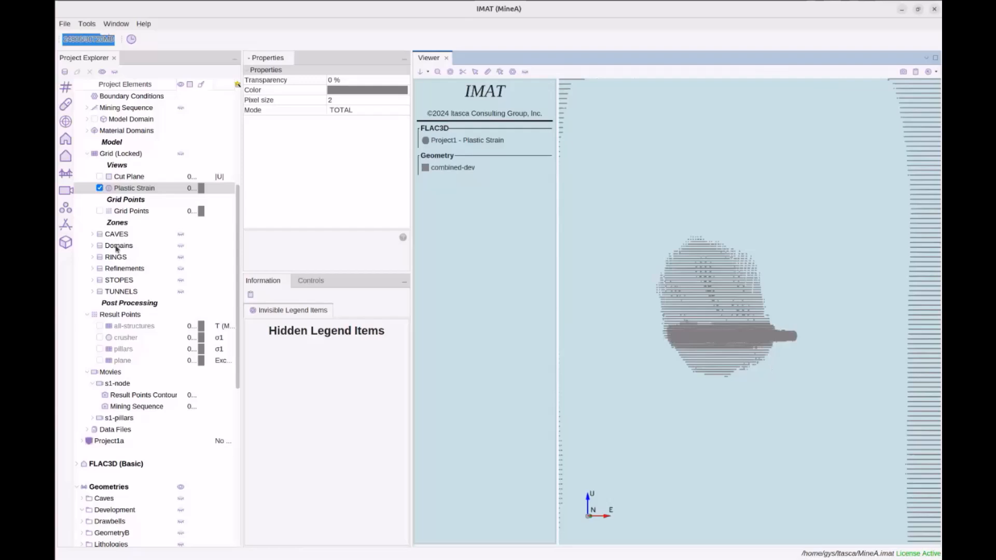
- Start extracting seismic events from Project1 and name the dataset modelled-events-a
scroll(118, 250, "up", 4)
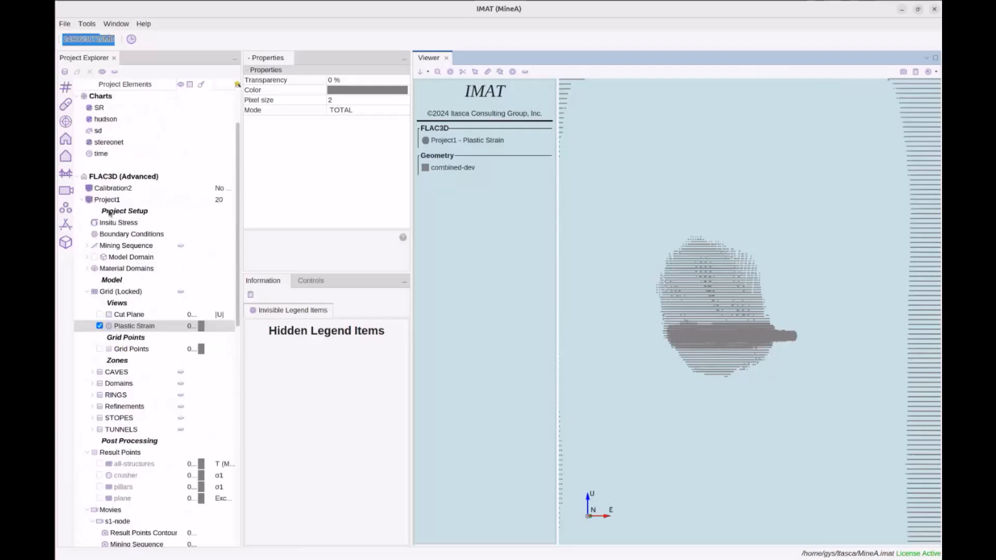
left_click(108, 201)
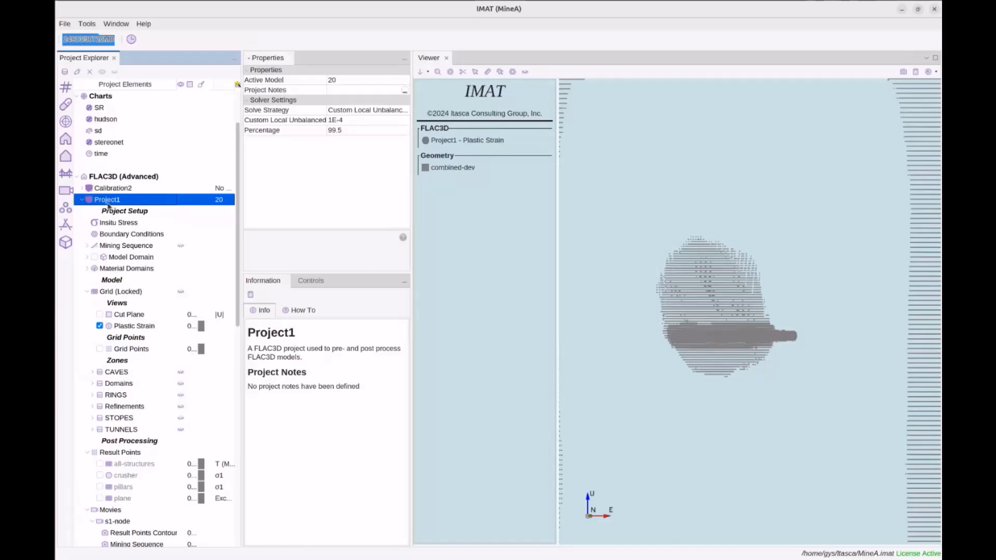
right_click(105, 205)
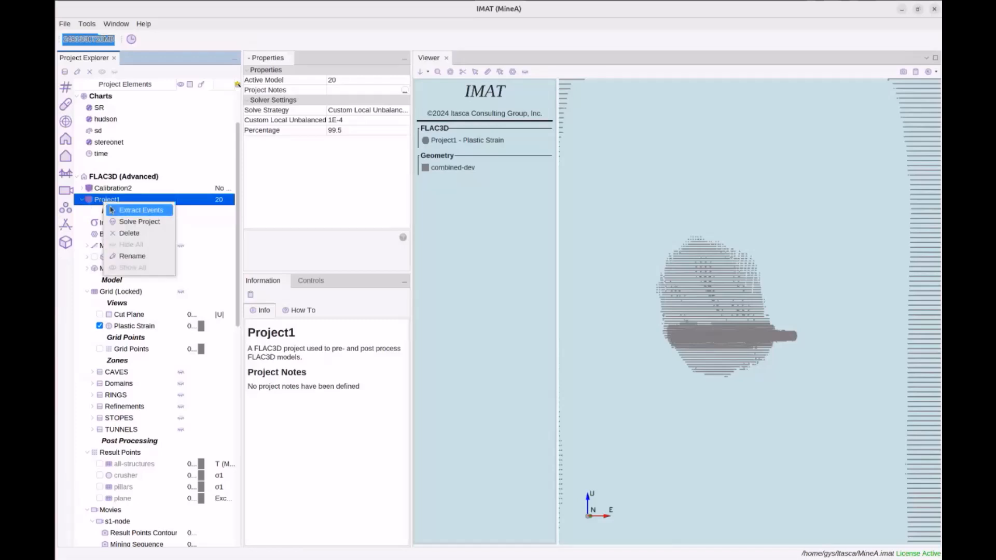
left_click(161, 211)
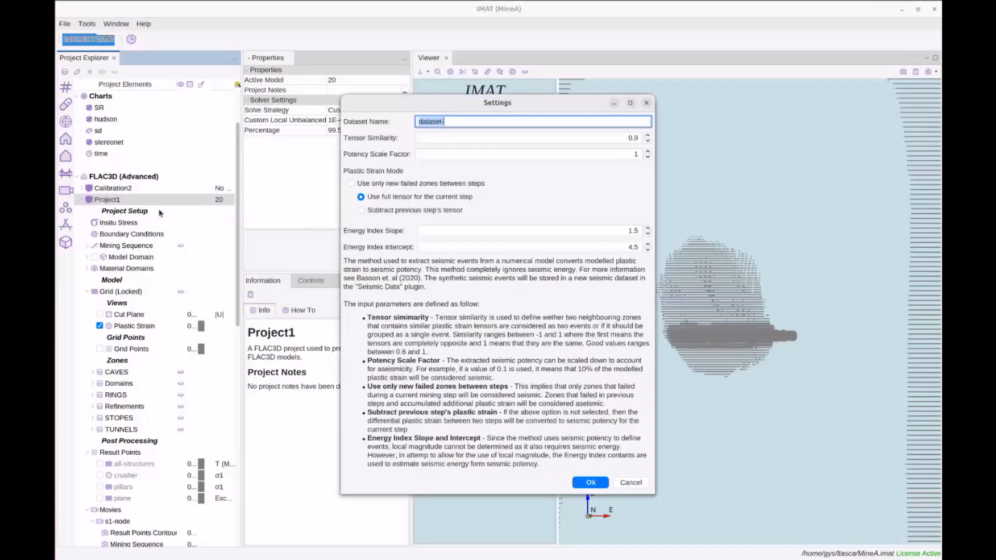
left_click_drag(442, 107, 362, 66)
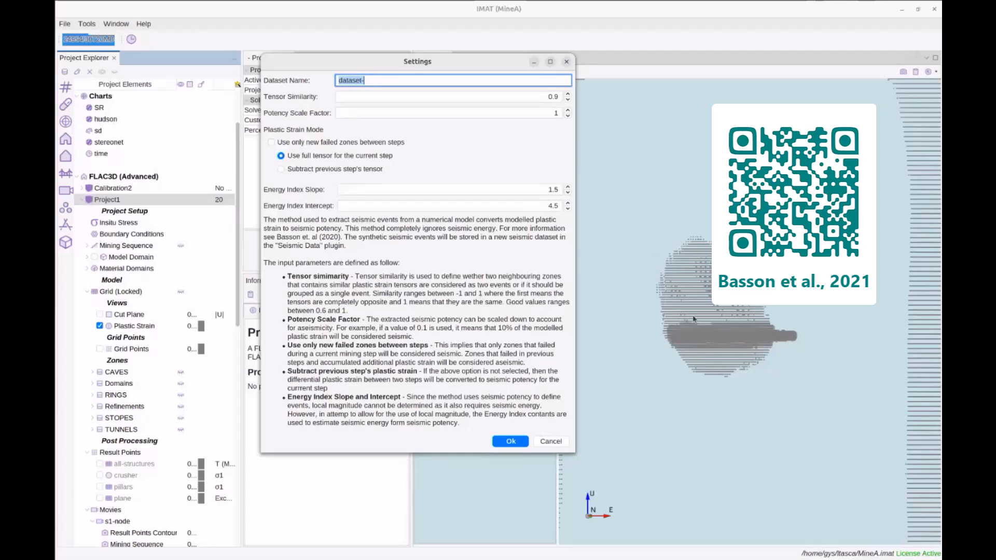
left_click(388, 80)
left_click_drag(366, 81, 330, 82)
type("modelled-events")
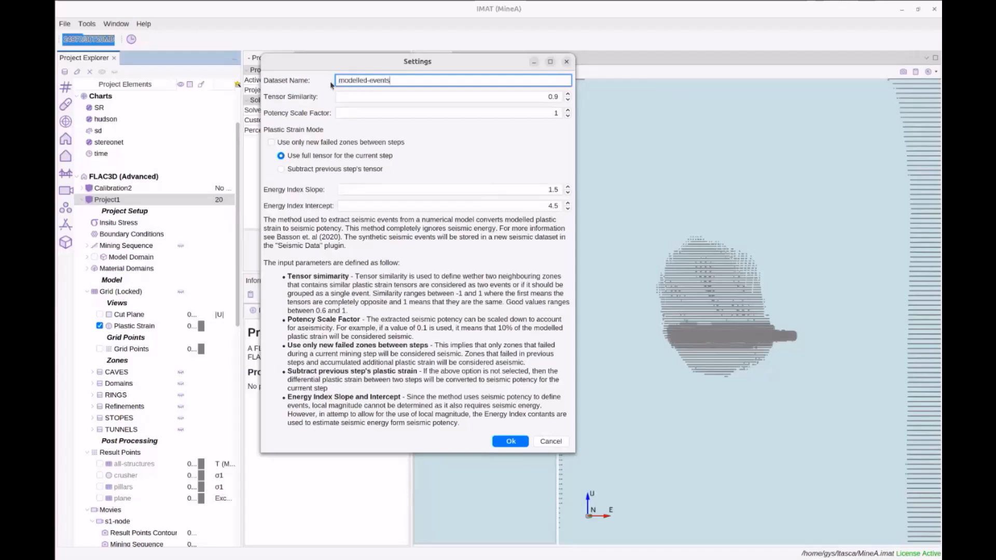
type("-a")
- Set the tensor similarity for the event extraction to 0.7
left_click_drag(434, 98, 558, 99)
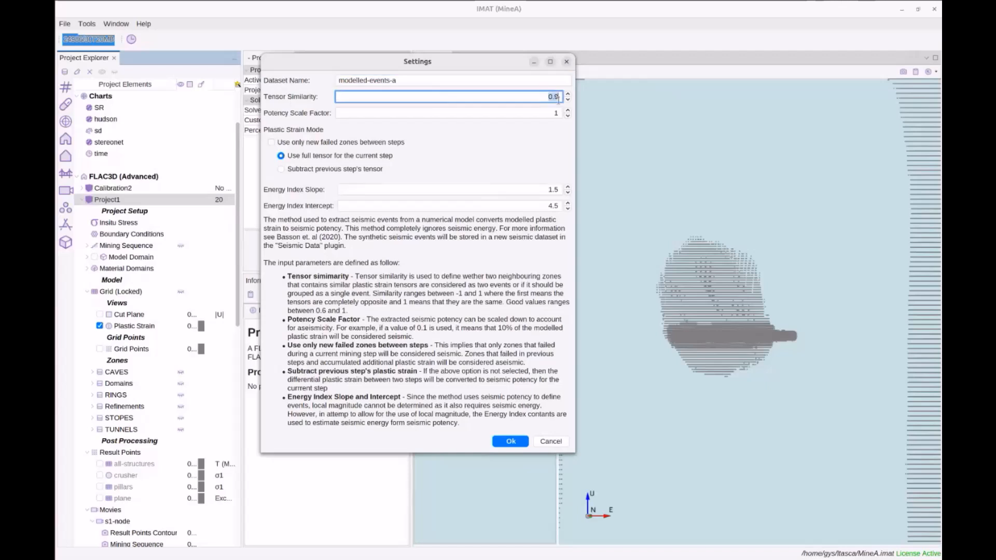
left_click(500, 96)
left_click_drag(501, 96, 565, 97)
type("1")
left_click(569, 98)
left_click(569, 99)
type("0.7")
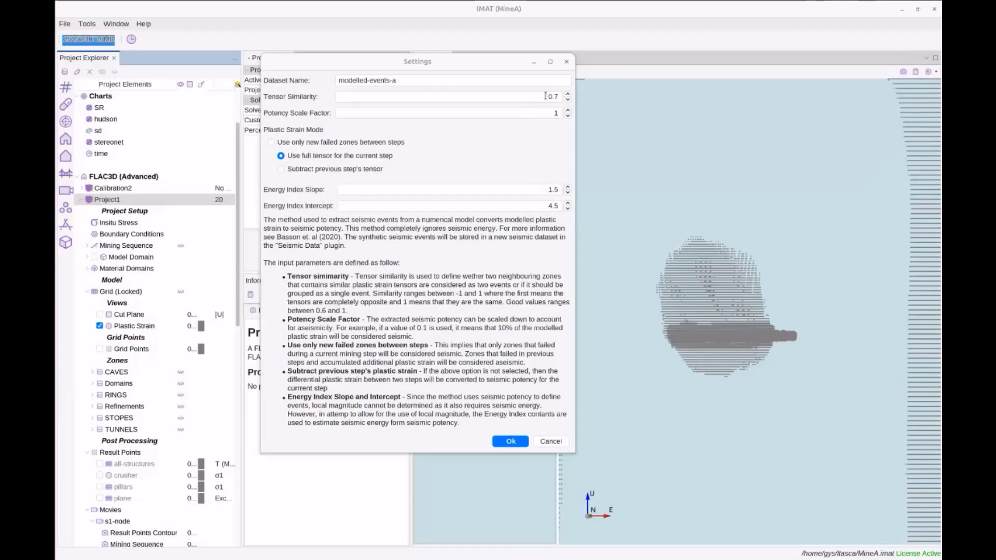
- Set the potency scale factor for the event extraction to 0.1
left_click(485, 114)
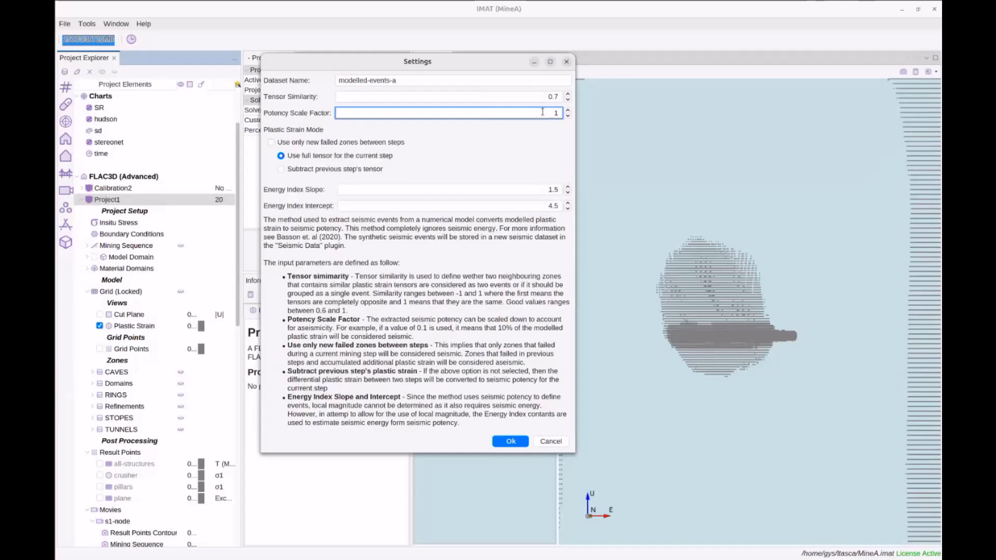
left_click_drag(551, 111, 563, 110)
type("0.1")
left_click(537, 96)
left_click_drag(540, 112, 564, 113)
key("Home")
left_click_drag(547, 113, 559, 112)
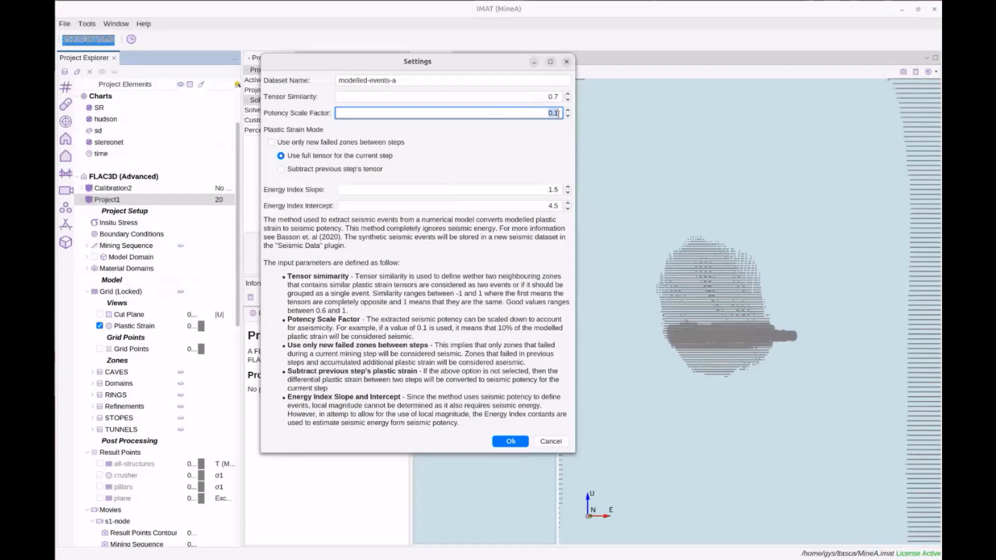
- Restrict the plastic strain mode to only new failed zones between steps and run the event extraction
left_click(287, 142)
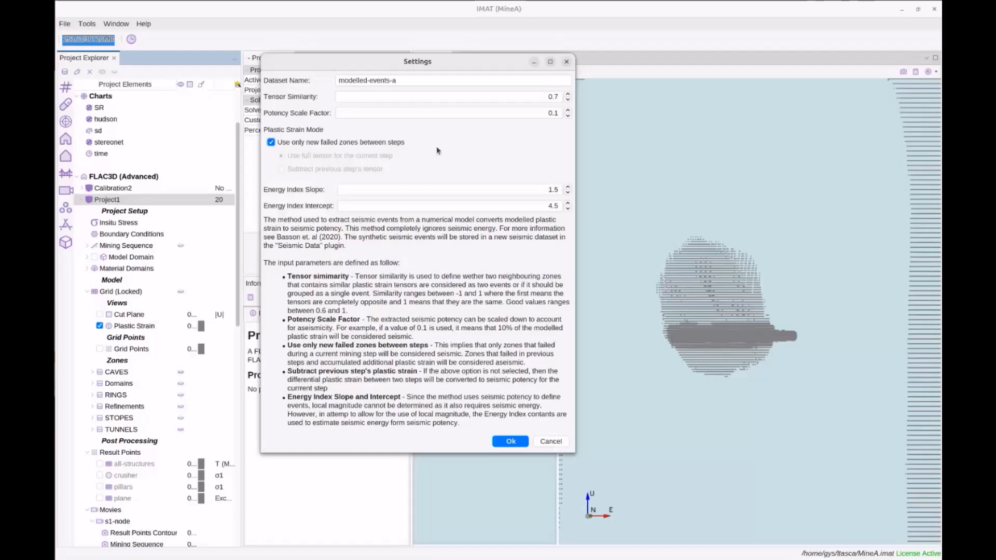
left_click(334, 146)
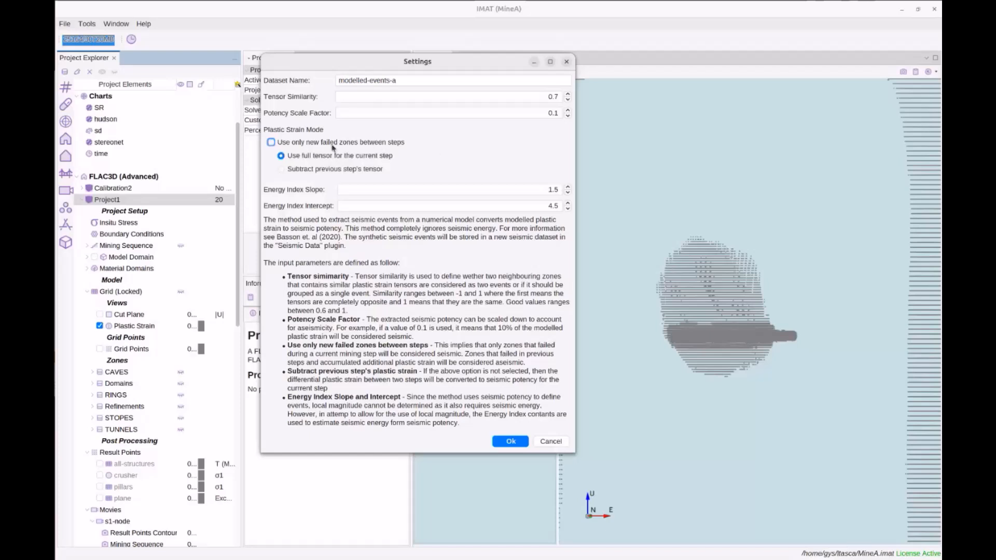
left_click(334, 146)
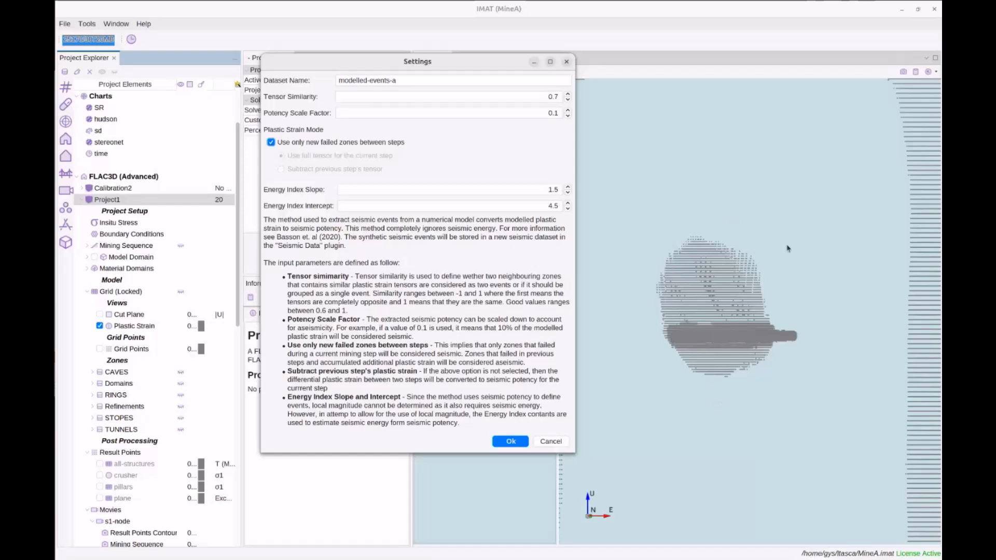
left_click(335, 146)
left_click(401, 170)
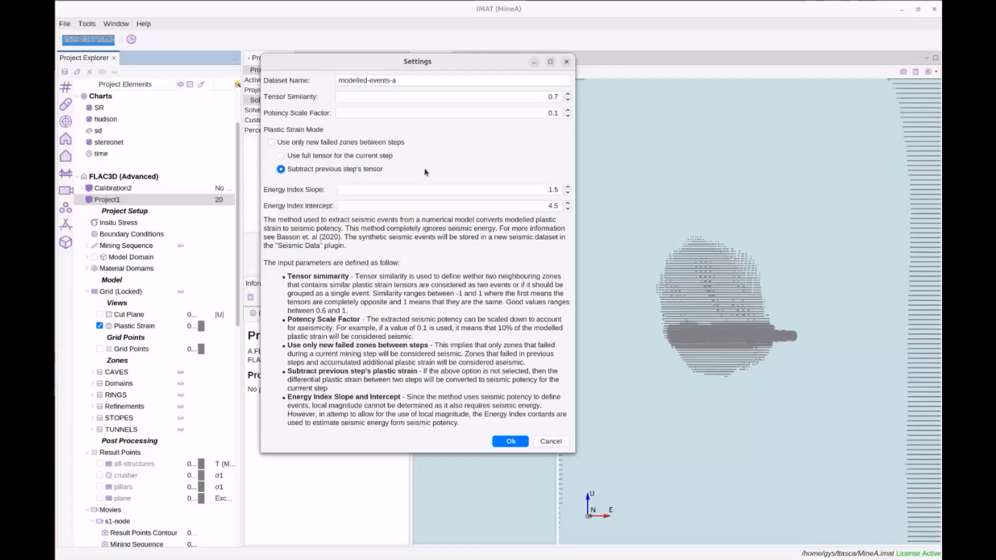
left_click(386, 157)
left_click(373, 143)
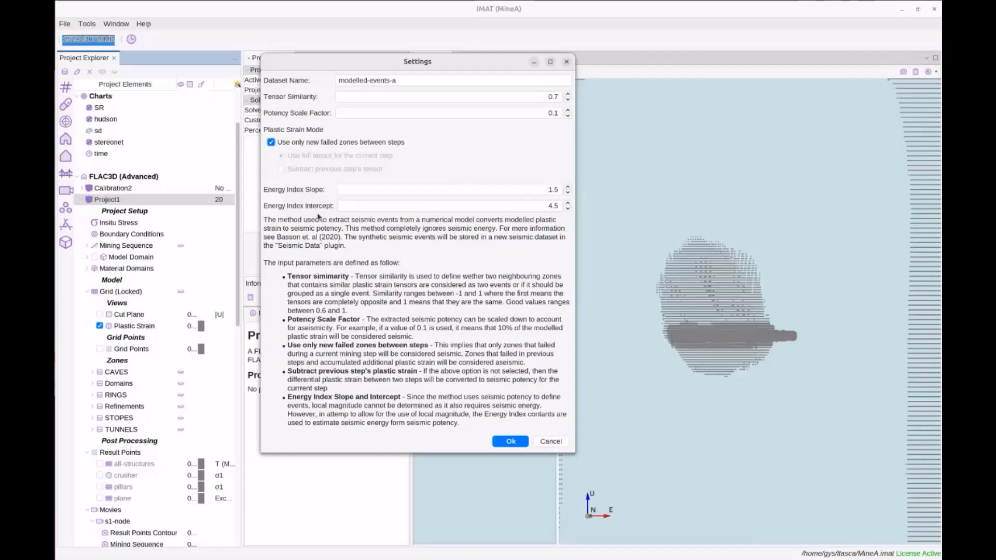
left_click(512, 443)
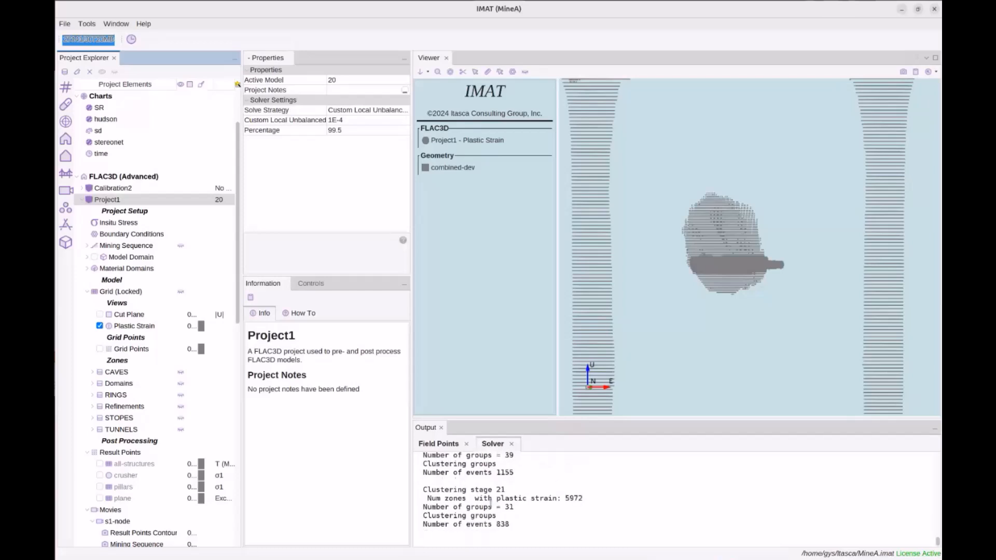
- Locate the modelled-events-a dataset in the seismic data and expand its contents
scroll(165, 462, "down", 10)
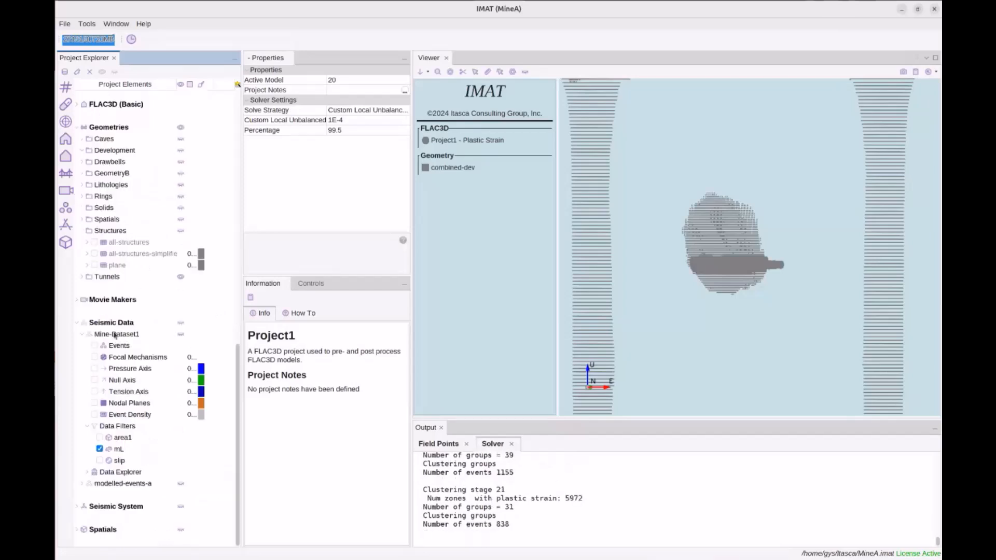
double_click(123, 484)
scroll(142, 427, "down", 2)
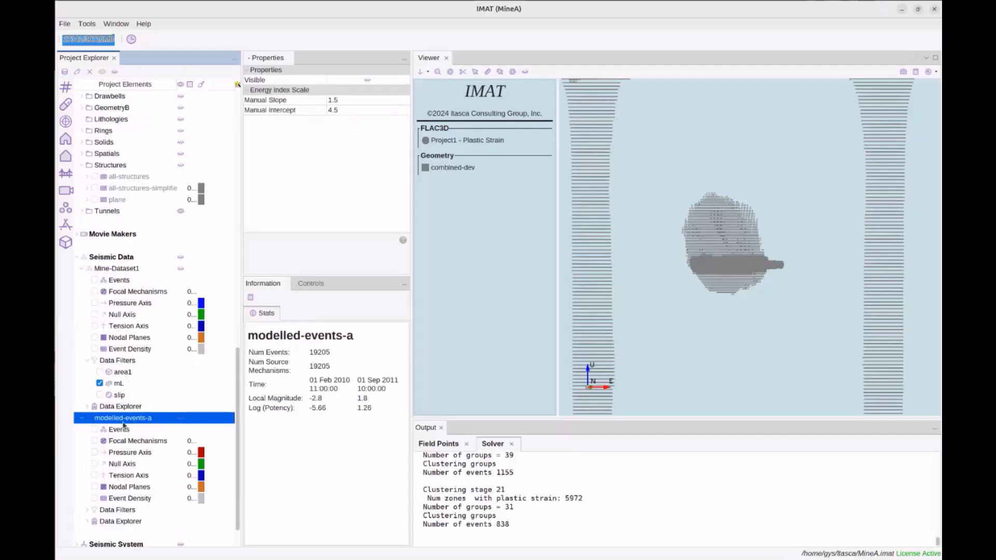
scroll(127, 424, "down", 1)
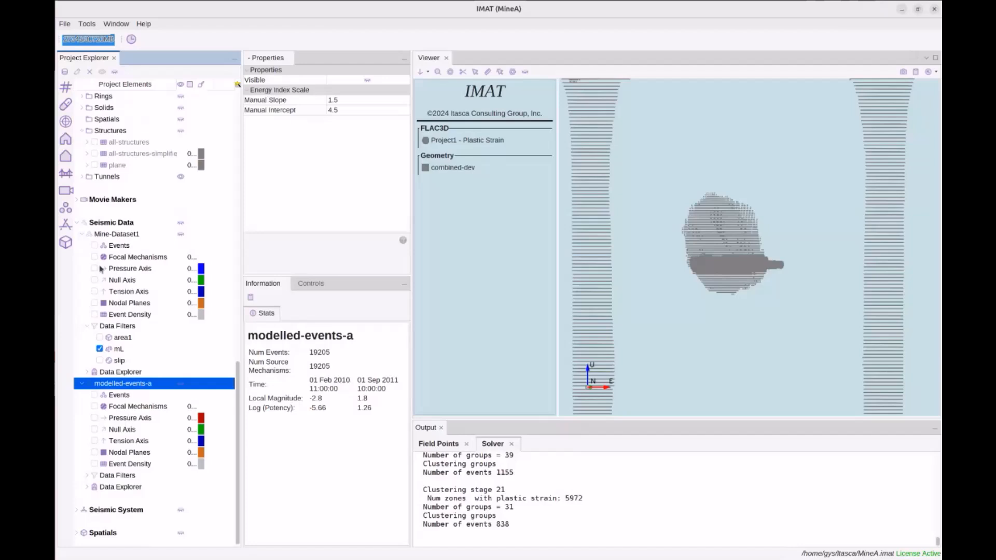
- Hide Project1's Plastic Strain view and show the events of modelled-events-a
scroll(130, 280, "up", 13)
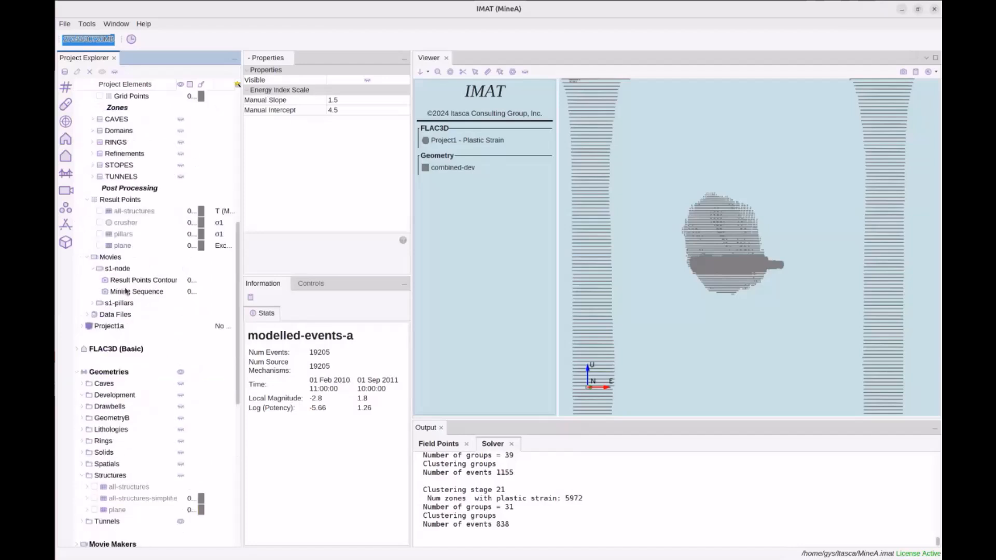
scroll(151, 294, "down", 13)
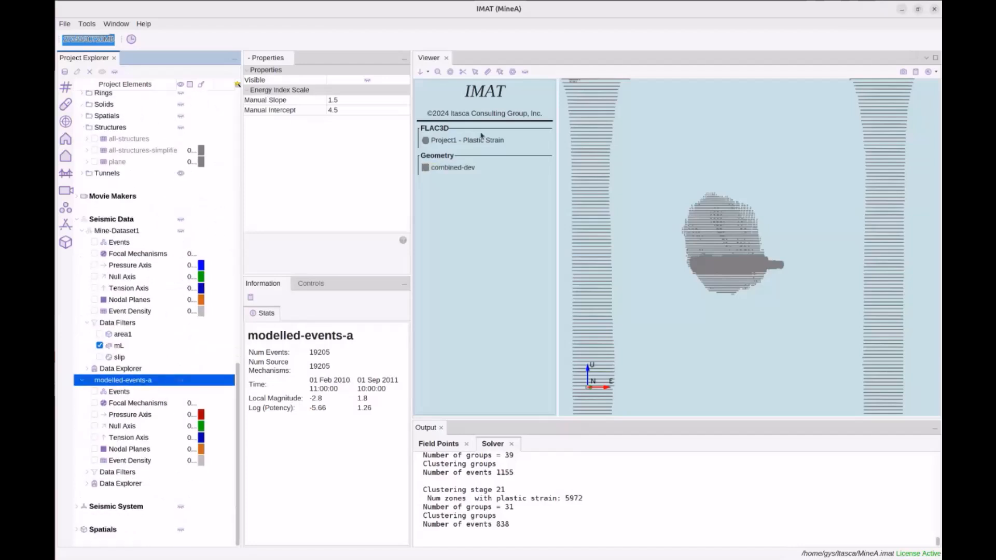
left_click(485, 140)
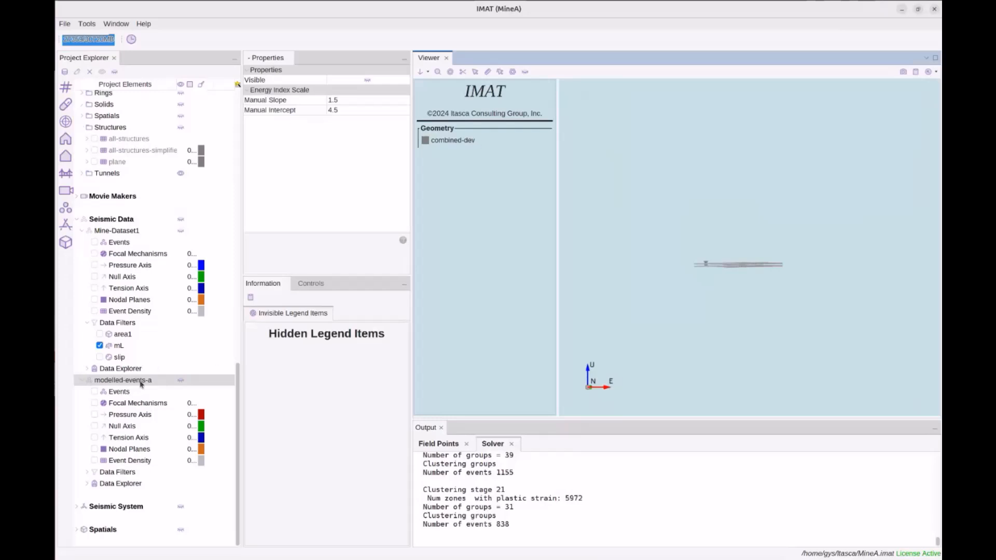
left_click(95, 393)
left_click_drag(732, 275, 675, 292)
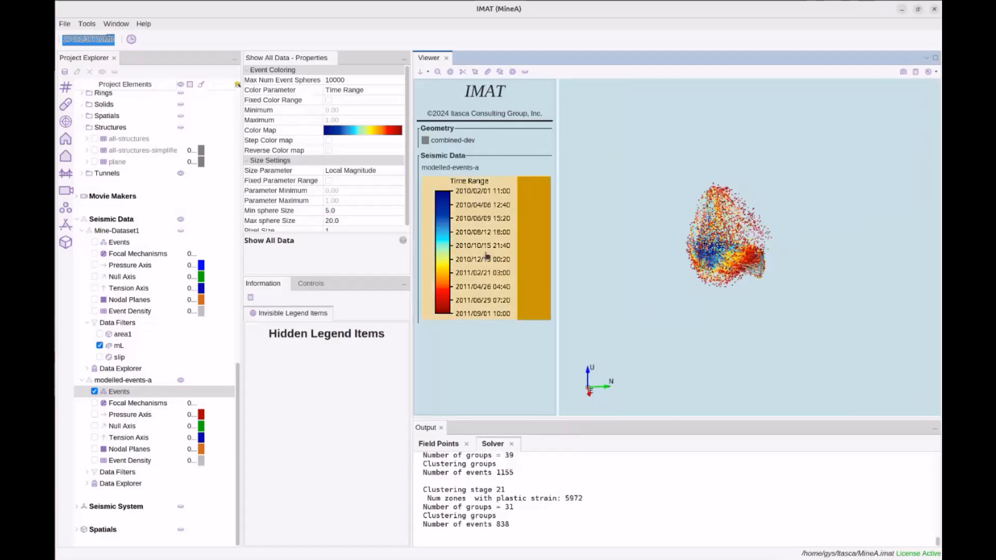
scroll(648, 258, "up", 3)
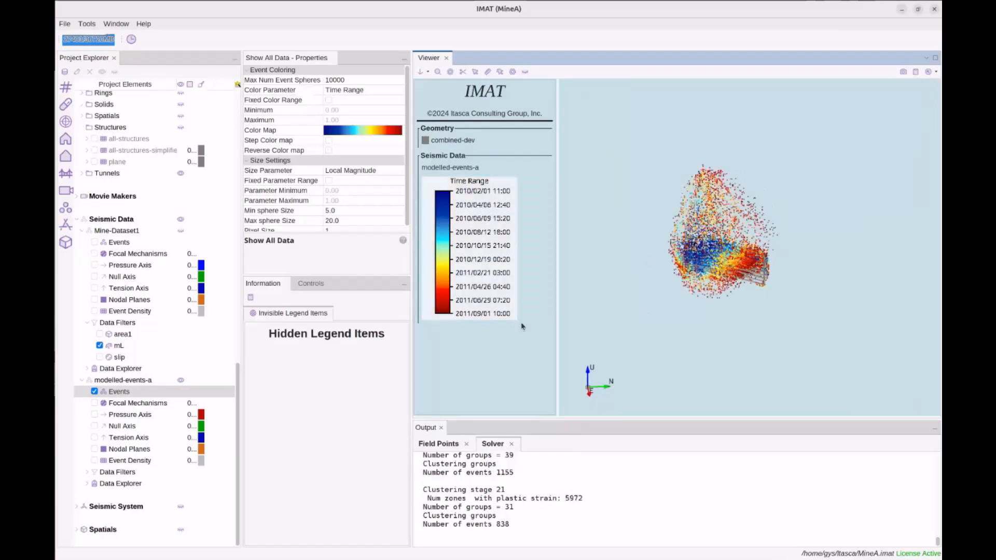
scroll(649, 312, "up", 1)
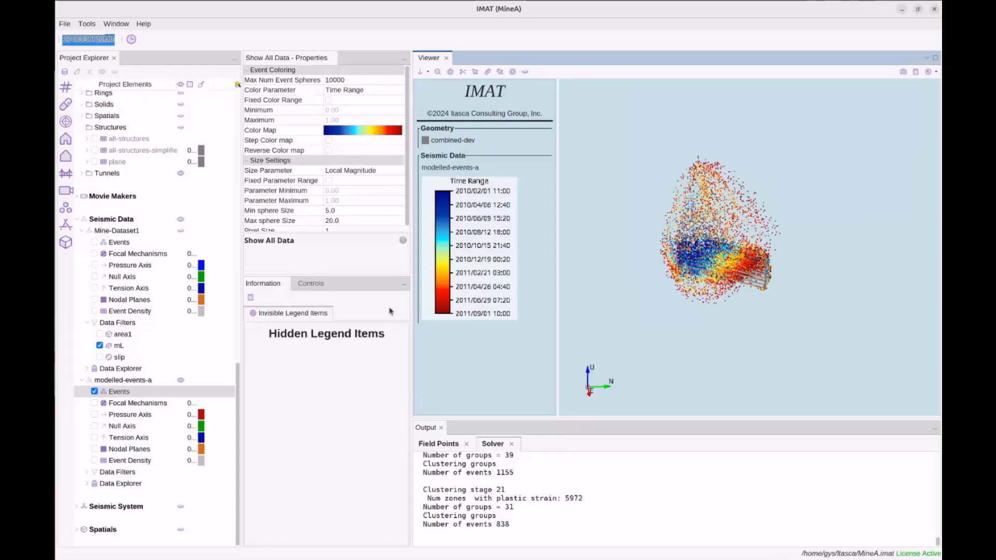
- Raise the maximum number of event spheres for the modelled-events-a events to 20000
left_click(121, 392)
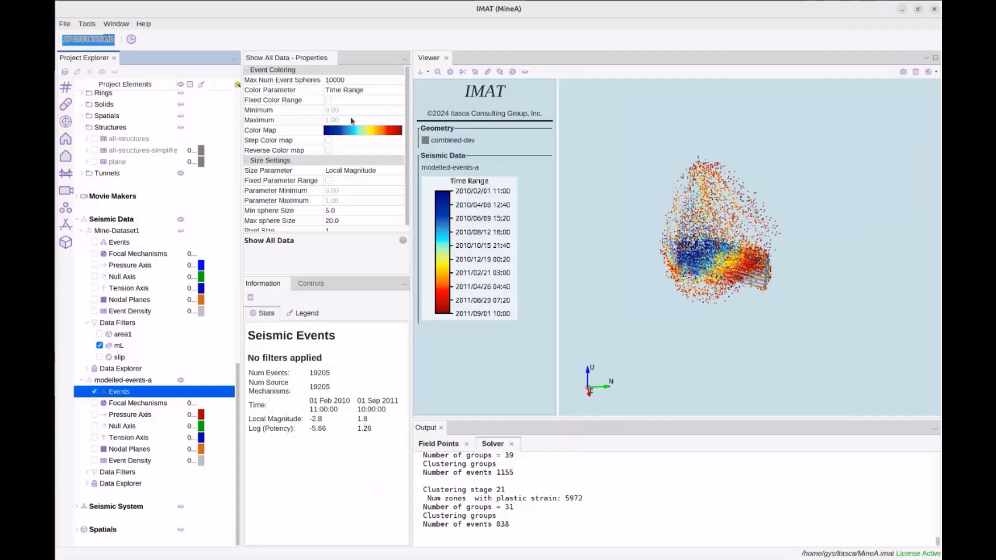
left_click(347, 81)
type("20000")
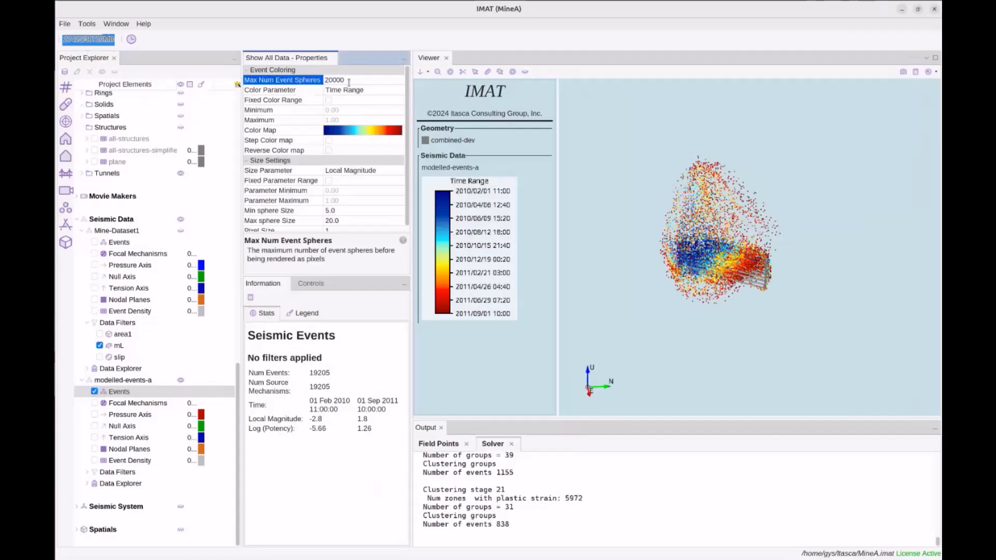
key("Return")
mouse_move(826, 224)
left_mouse_down()
mouse_move(759, 213)
mouse_move(820, 219)
left_mouse_up()
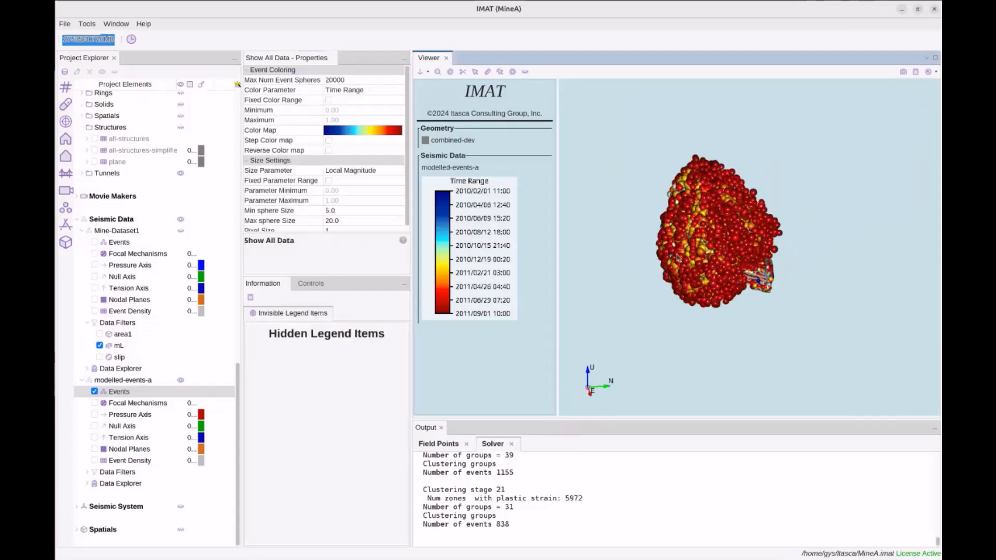
- View the focal mechanisms of modelled-events-a in place of its events, followed by its pressure axes, and hide both again
left_click(95, 402)
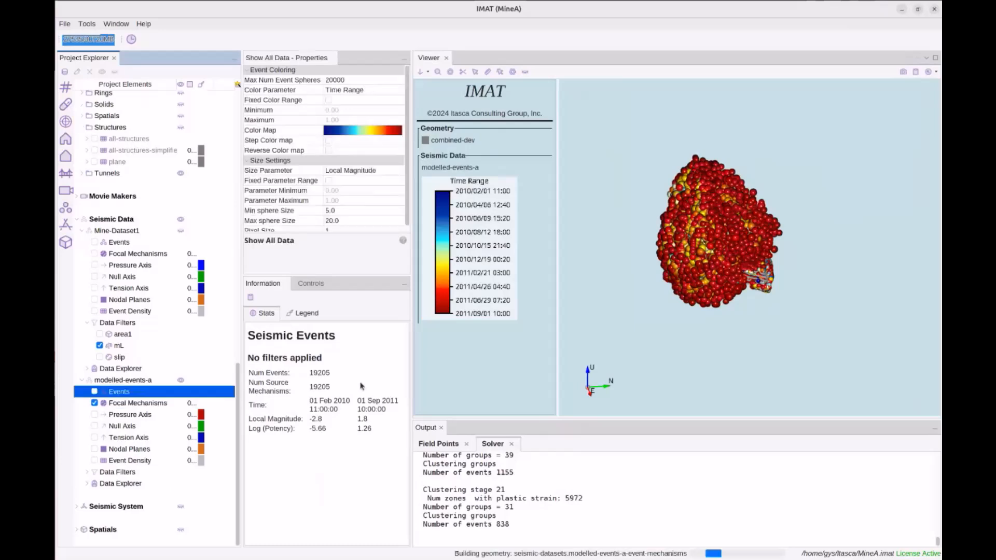
left_click_drag(676, 306, 641, 312)
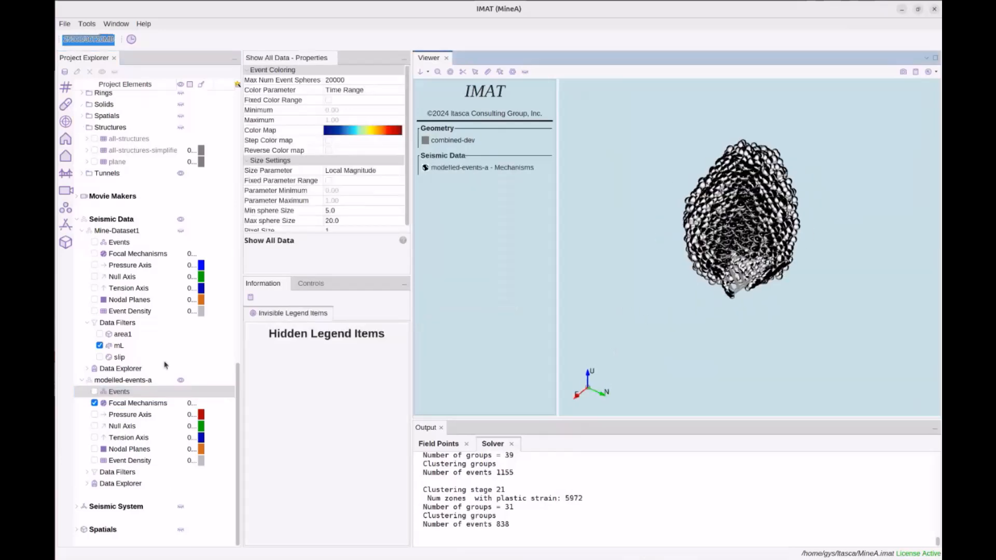
left_click(94, 403)
left_click(94, 414)
left_click_drag(725, 270, 772, 272)
left_click(95, 415)
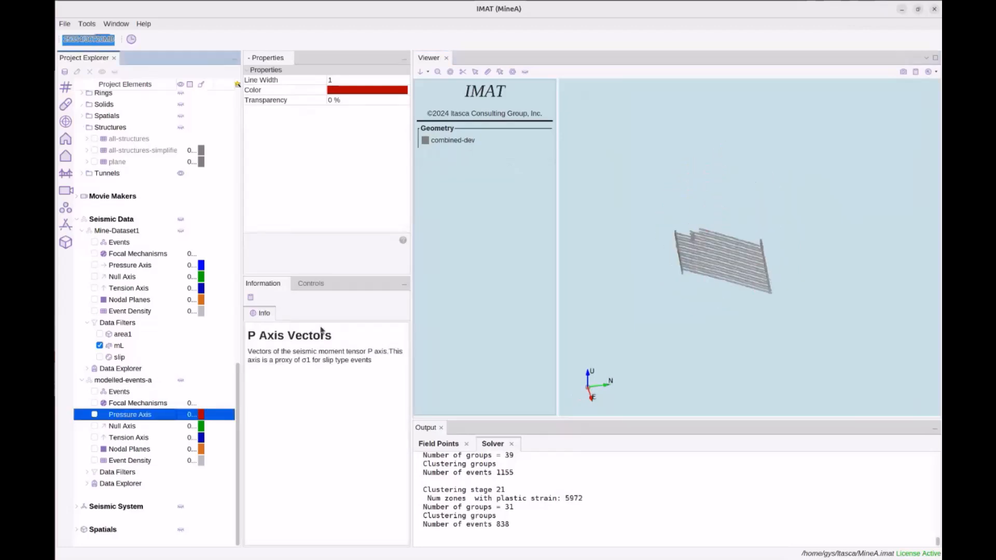
left_click_drag(594, 304, 686, 309)
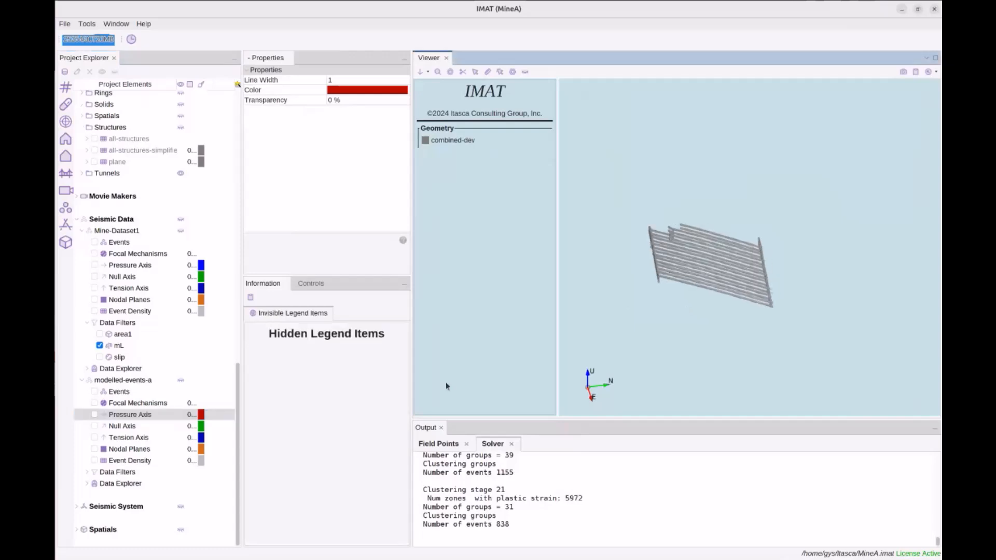
left_click_drag(589, 343, 684, 289)
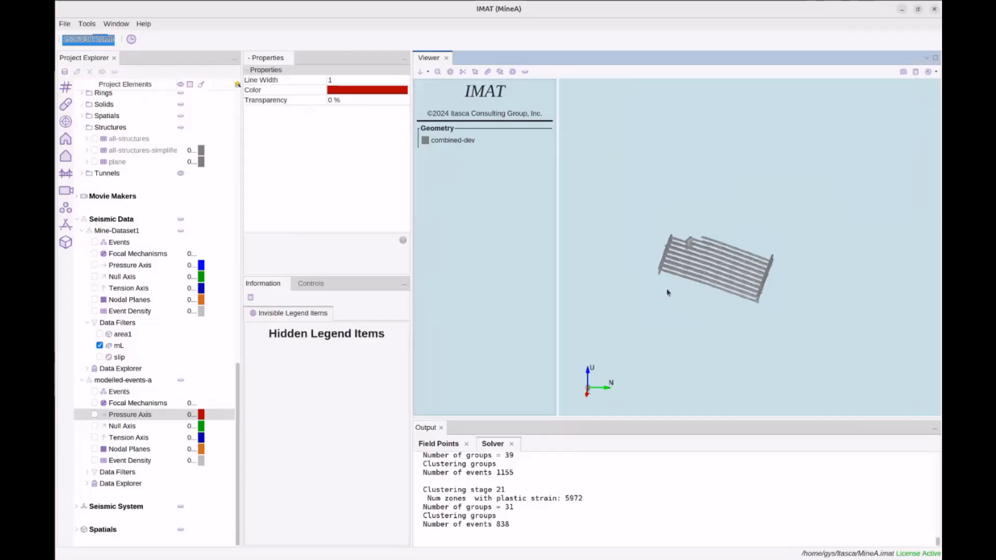
- Show the recorded seismic events of Mine-Dataset1 around the mine development
left_click(94, 245)
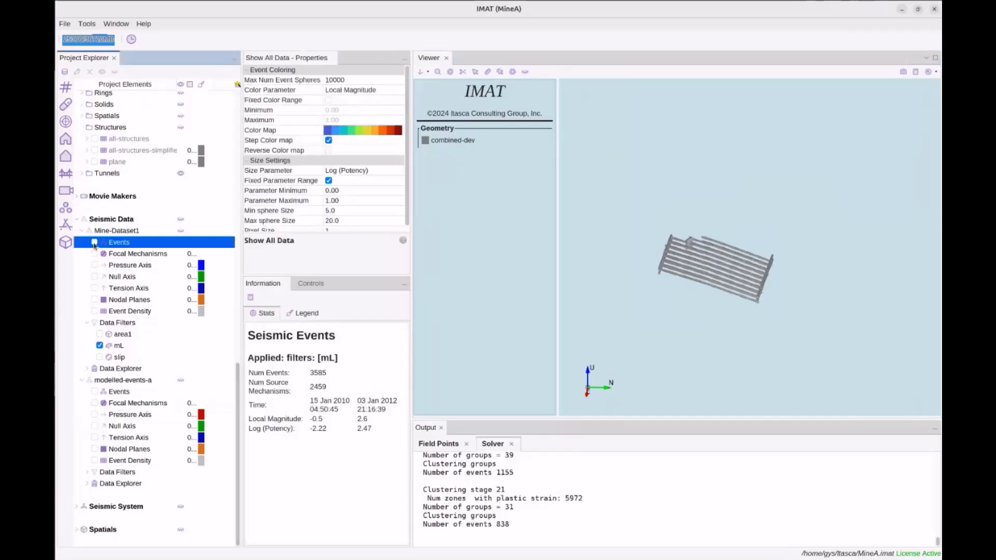
left_click(95, 242)
left_click(742, 265)
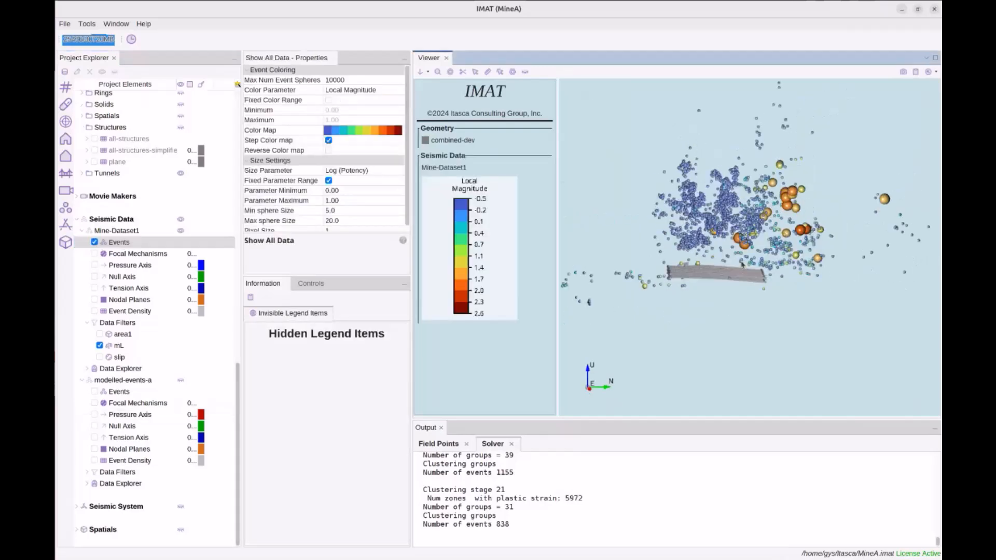
- Show the modelled-events-a events together with the Mine-Dataset1 events and compare their locations from several angles
left_click(95, 393)
left_click(773, 259)
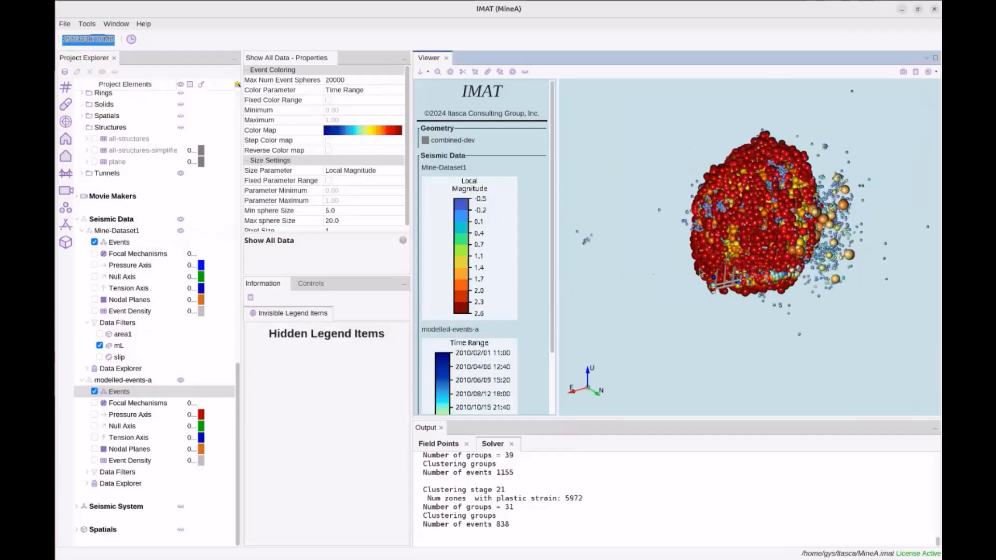
mouse_move(773, 259)
left_mouse_down()
mouse_move(761, 266)
mouse_move(769, 243)
mouse_move(815, 237)
mouse_move(733, 261)
mouse_move(772, 239)
mouse_move(775, 260)
left_mouse_up()
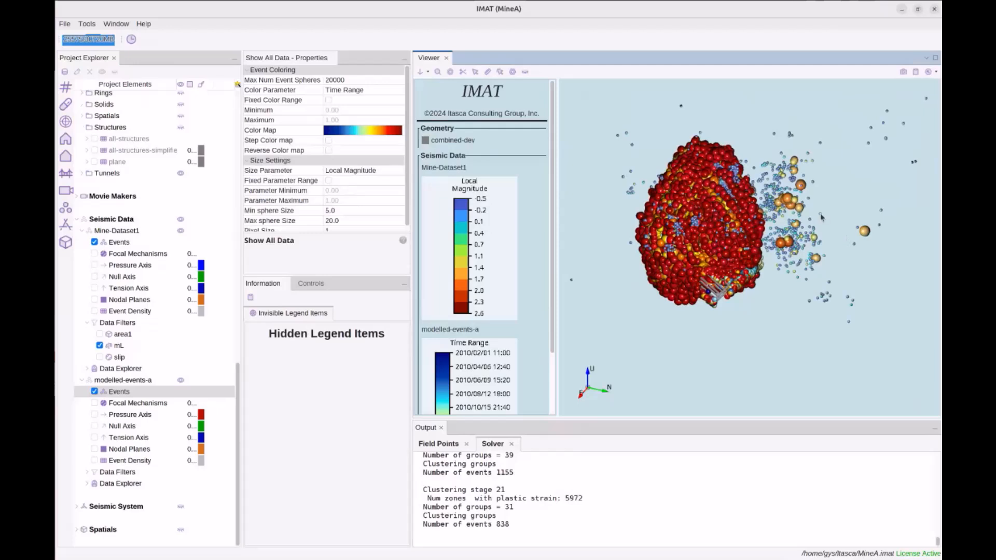
middle_click_drag(844, 198, 821, 201)
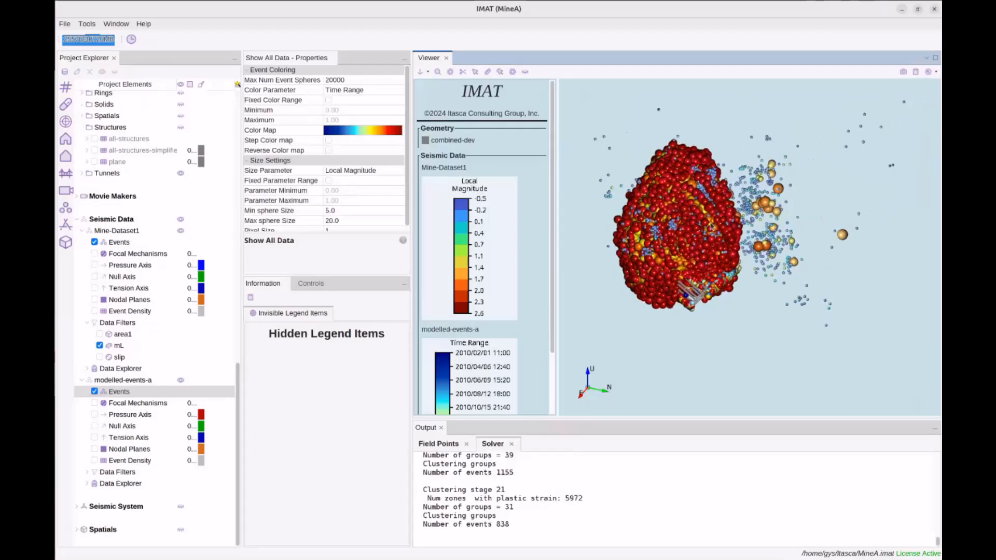
left_click_drag(762, 225, 816, 242)
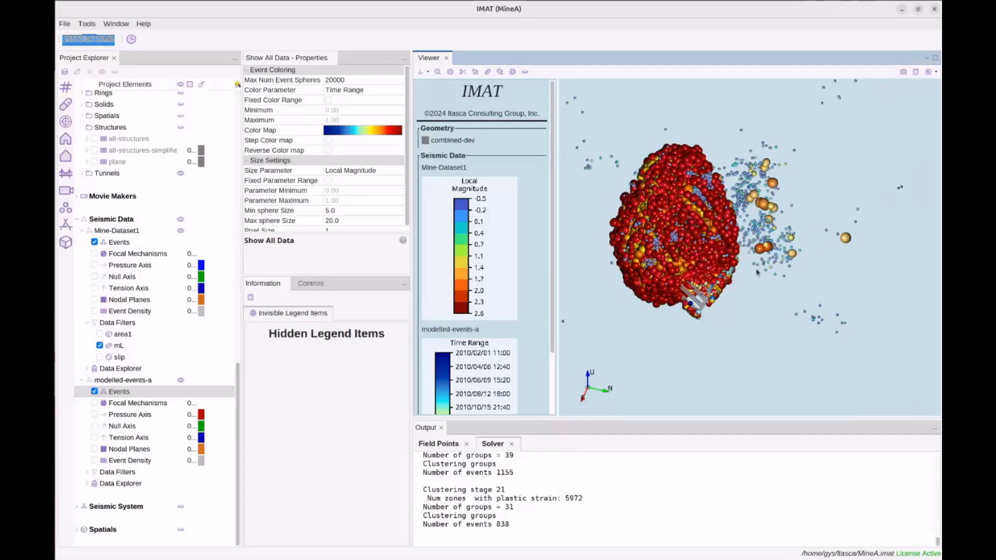
- Show the nodal planes of modelled-events-a and hide the events of Mine-Dataset1
left_click(95, 449)
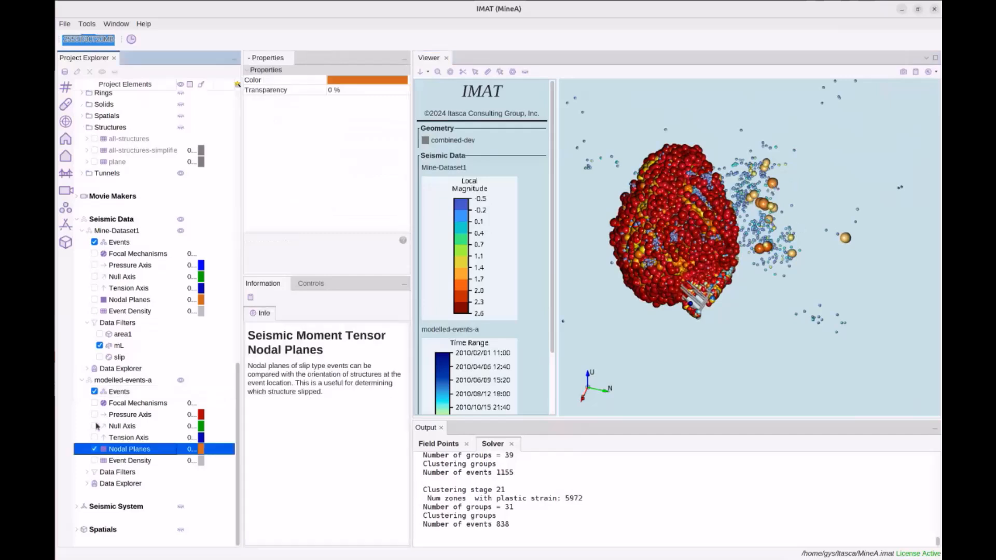
left_click(97, 243)
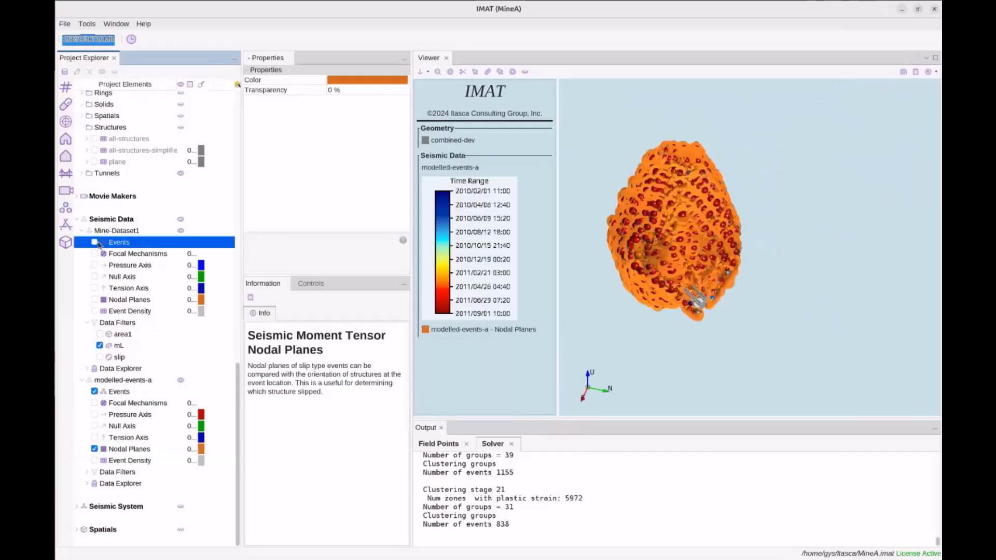
- Replace the nodal planes of modelled-events-a with those of Mine-Dataset1 and inspect them beside the modelled events
left_click(95, 449)
left_click(94, 300)
left_click_drag(742, 256, 774, 267)
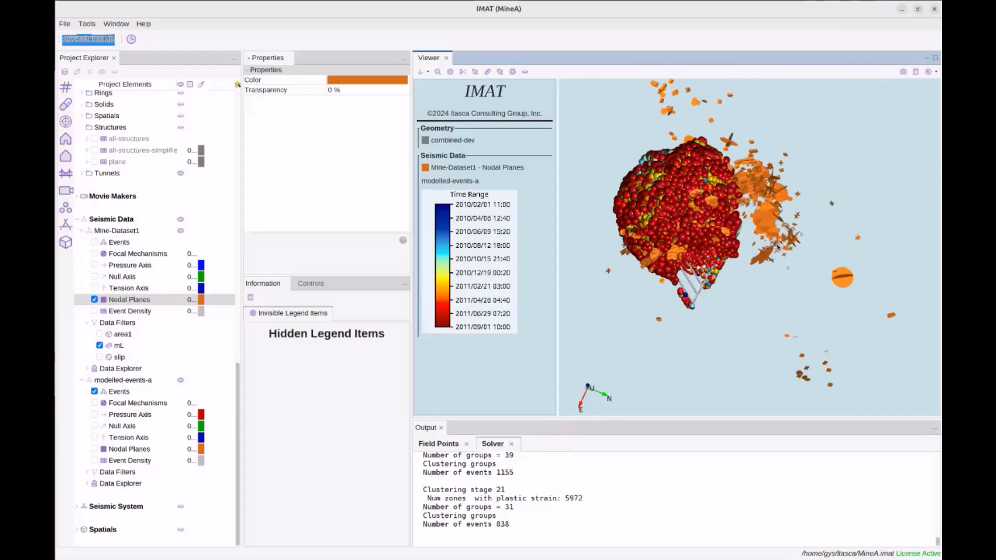
scroll(757, 260, "up", 5)
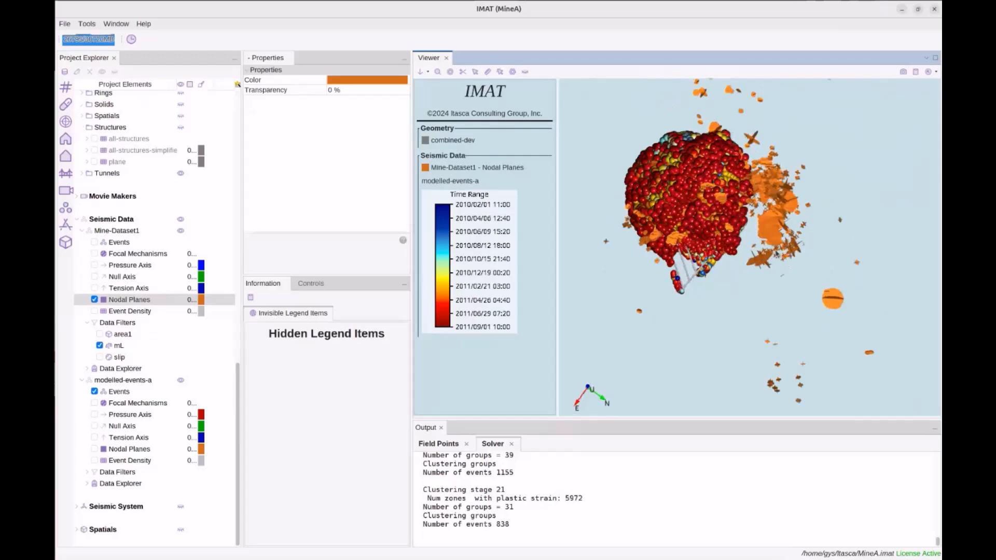
- Show the Domain_1 lithology together with the Mine-Dataset1 nodal planes and inspect where the planes lie relative to it
scroll(779, 257, "up", 2)
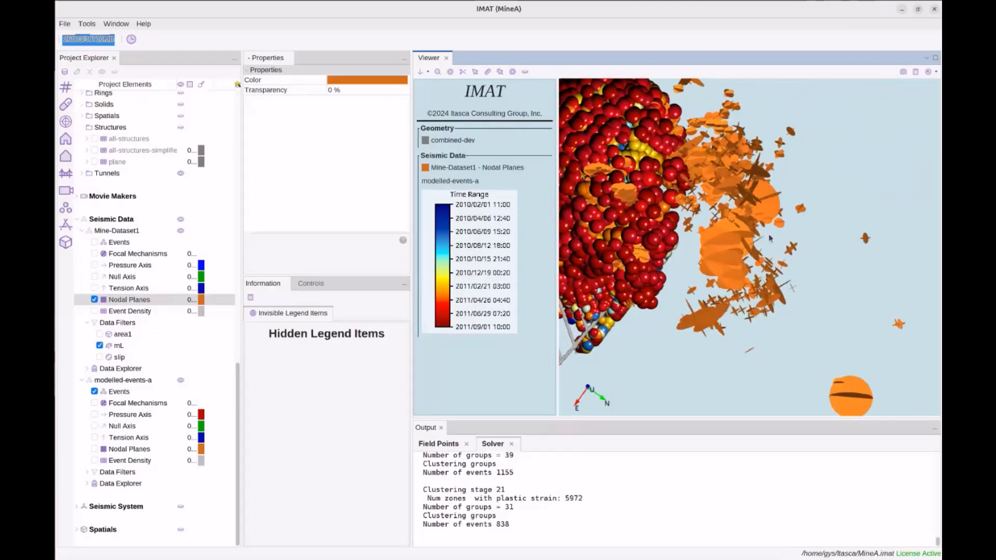
mouse_move(756, 244)
left_mouse_down()
mouse_move(768, 219)
mouse_move(753, 251)
left_mouse_up()
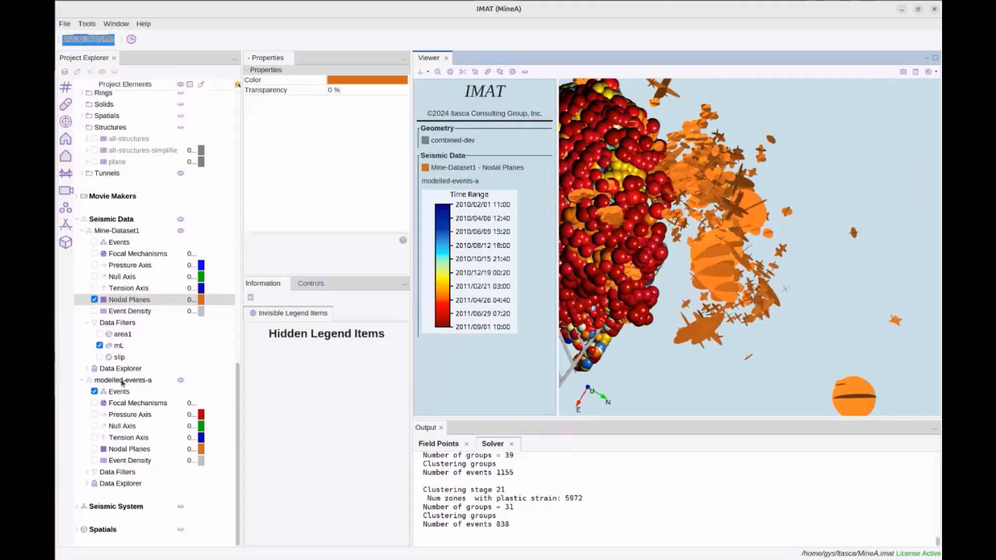
scroll(135, 301, "up", 3)
scroll(134, 291, "up", 2)
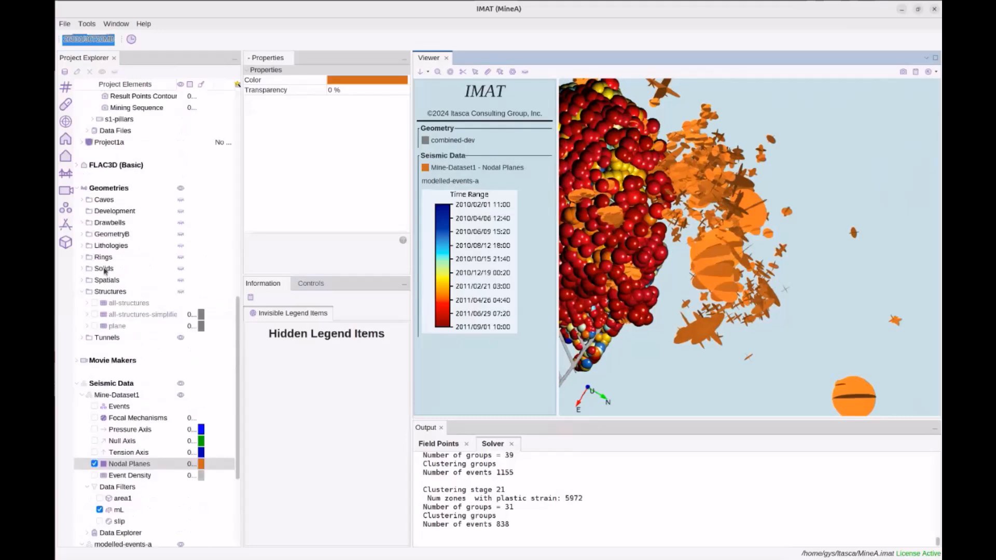
double_click(109, 245)
left_click(102, 258)
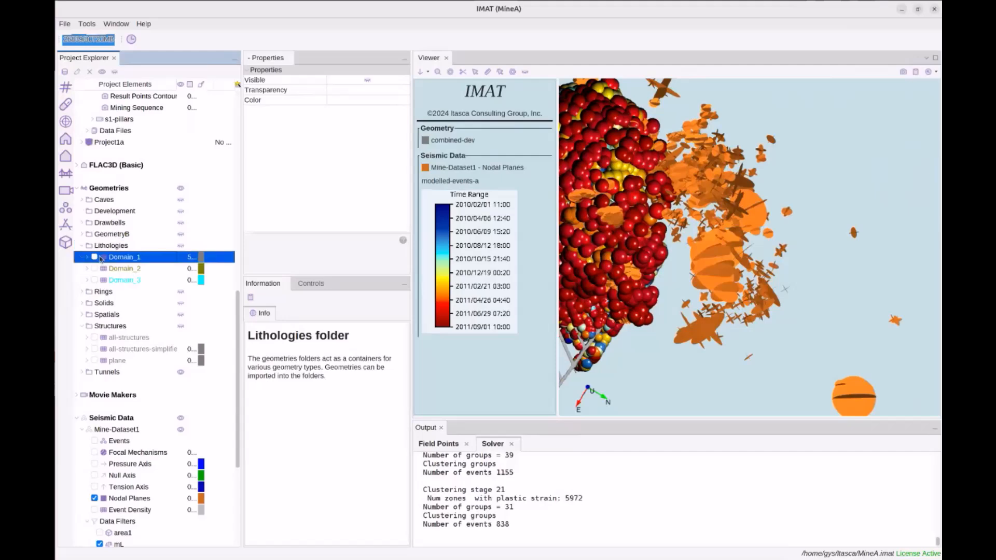
left_click(94, 257)
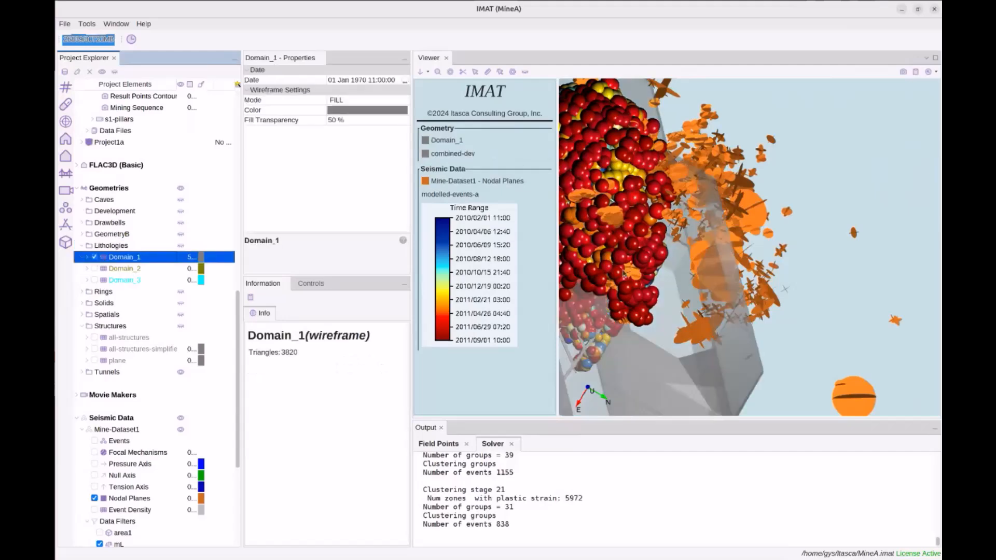
left_click_drag(687, 256, 687, 236)
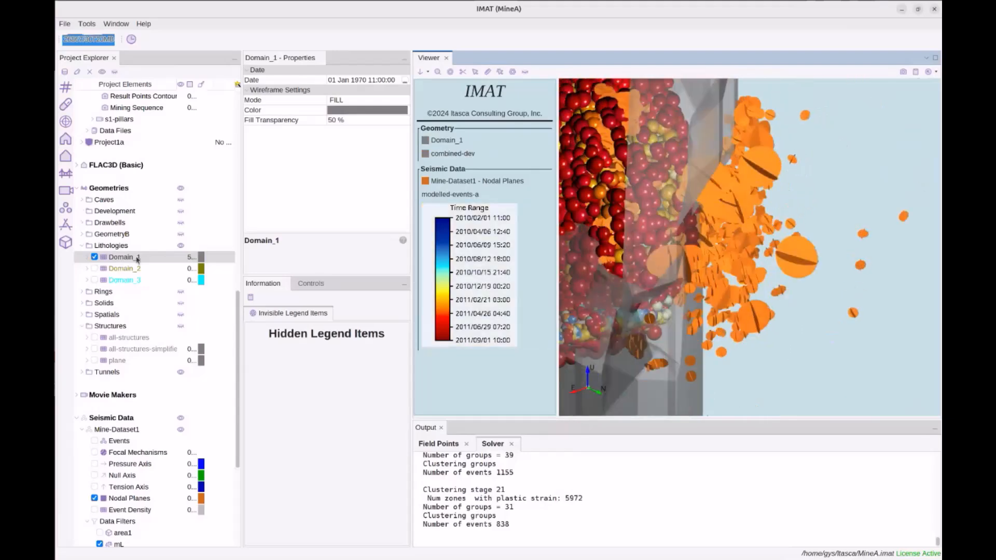
- Check the Domain_2 and Domain_3 lithologies against the nodal planes, and hide Domain_1 again
left_click(96, 268)
left_click(93, 269)
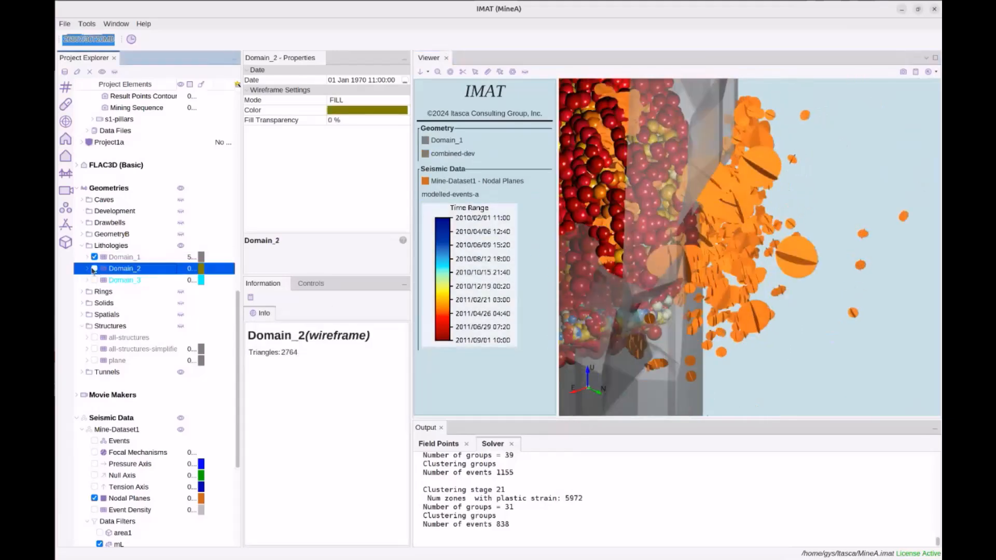
left_click(94, 280)
left_click(94, 280)
left_click_drag(668, 236, 791, 232)
left_click(95, 257)
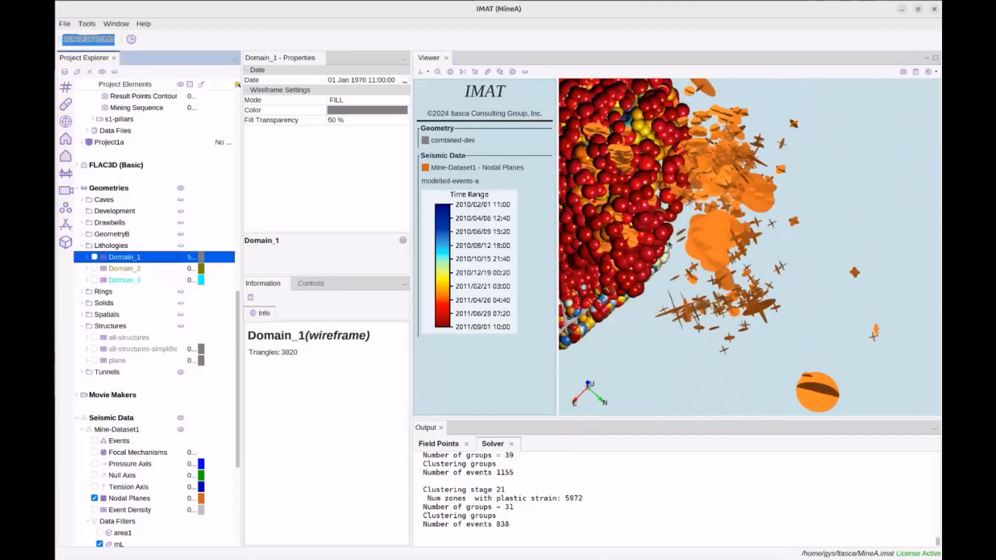
- Examine the Mine-Dataset1 nodal planes beside the modelled events from several angles and distances
scroll(671, 245, "down", 4)
left_click_drag(755, 212, 761, 229)
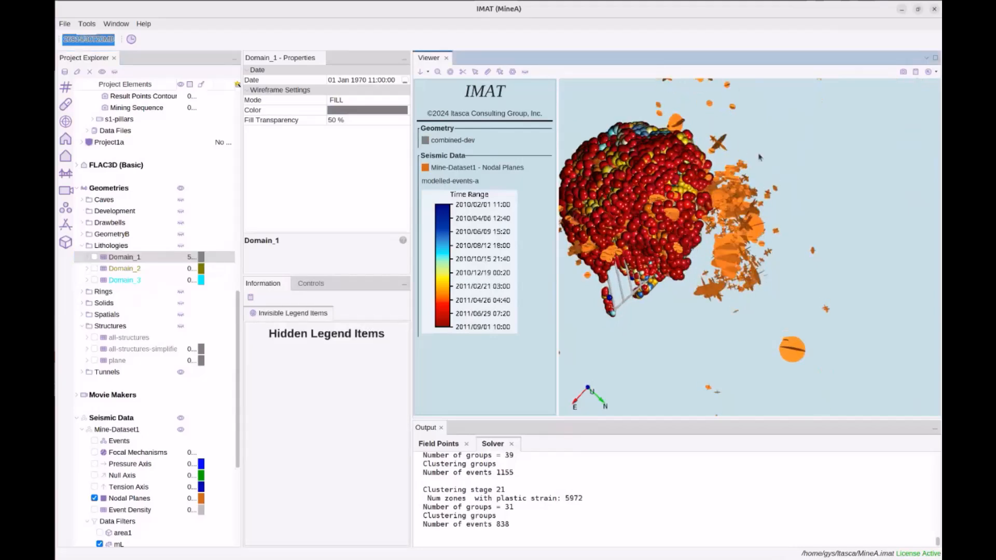
scroll(764, 159, "up", 1)
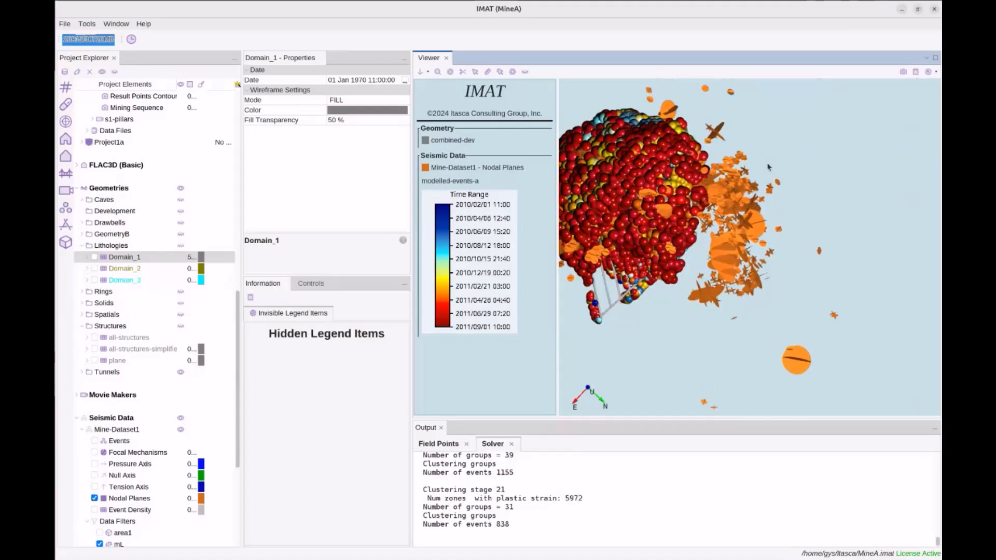
middle_click_drag(788, 186, 787, 189)
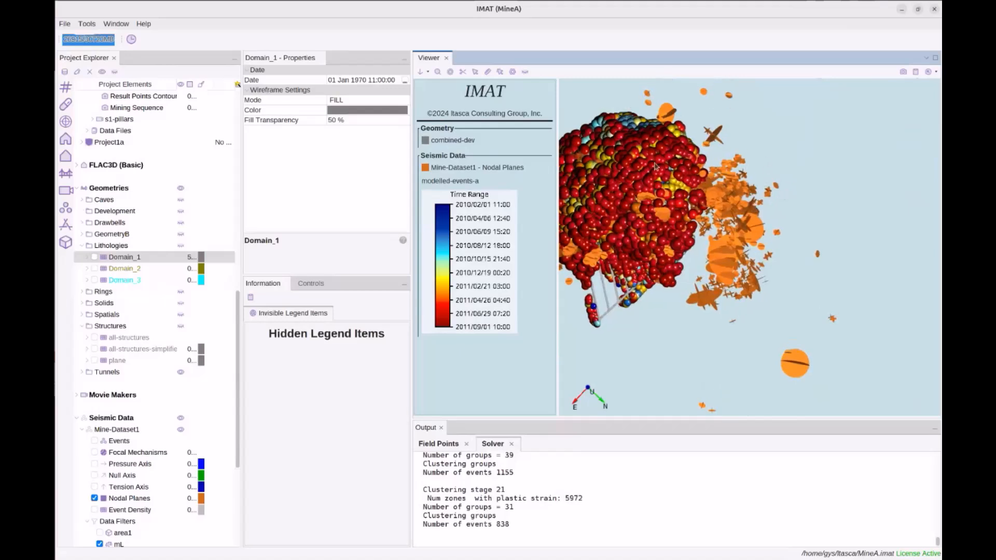
scroll(777, 161, "down", 3)
left_click_drag(646, 291, 682, 234)
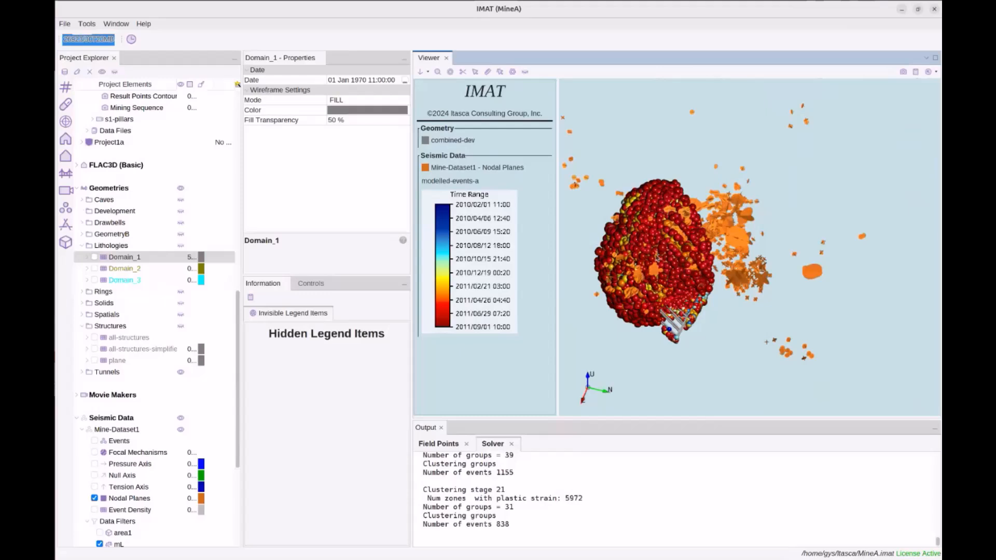
- Close the solver output to enlarge the 3D view and hide the modelled-events-a events around the nodal planes
left_click(441, 428)
left_click_drag(641, 352, 670, 353)
scroll(127, 402, "down", 5)
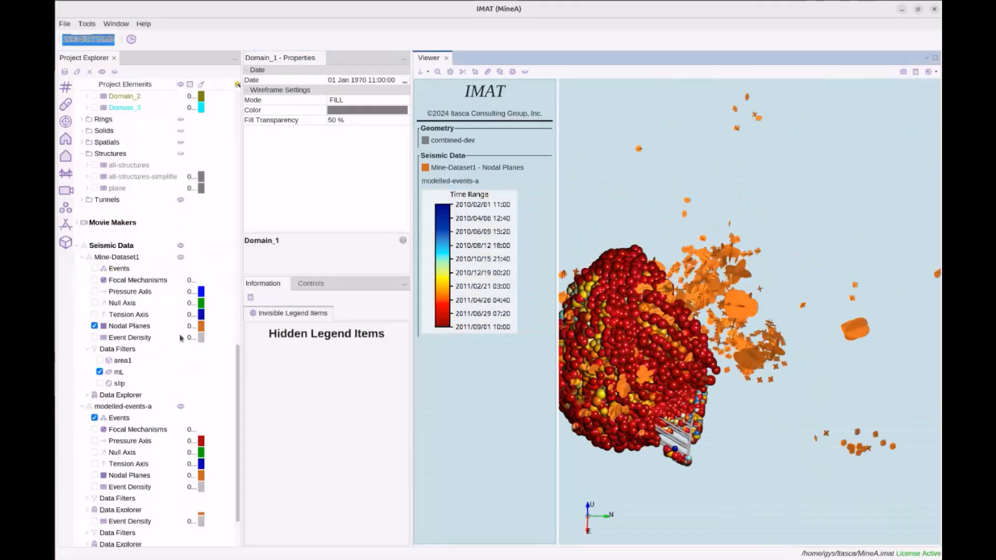
scroll(127, 402, "down", 1)
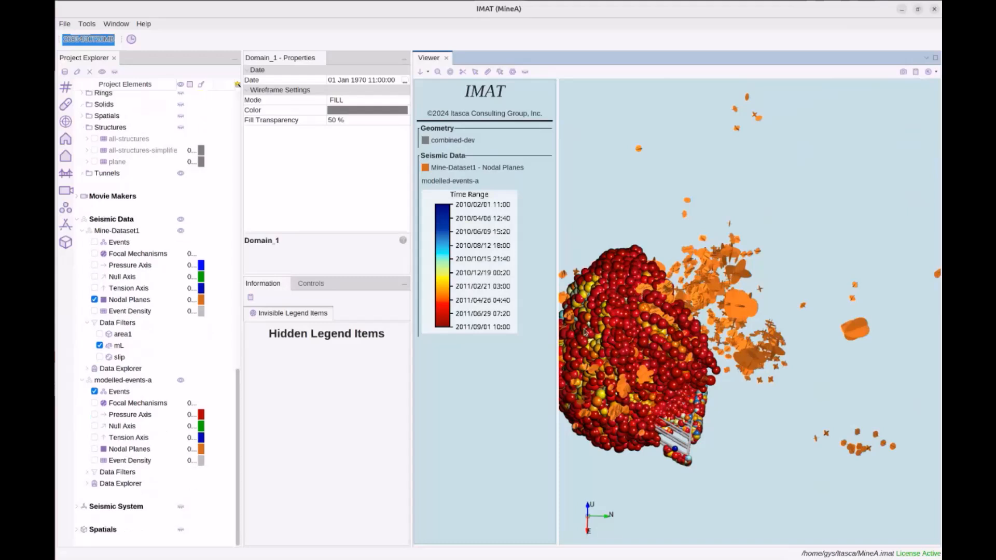
left_click_drag(724, 276, 723, 281)
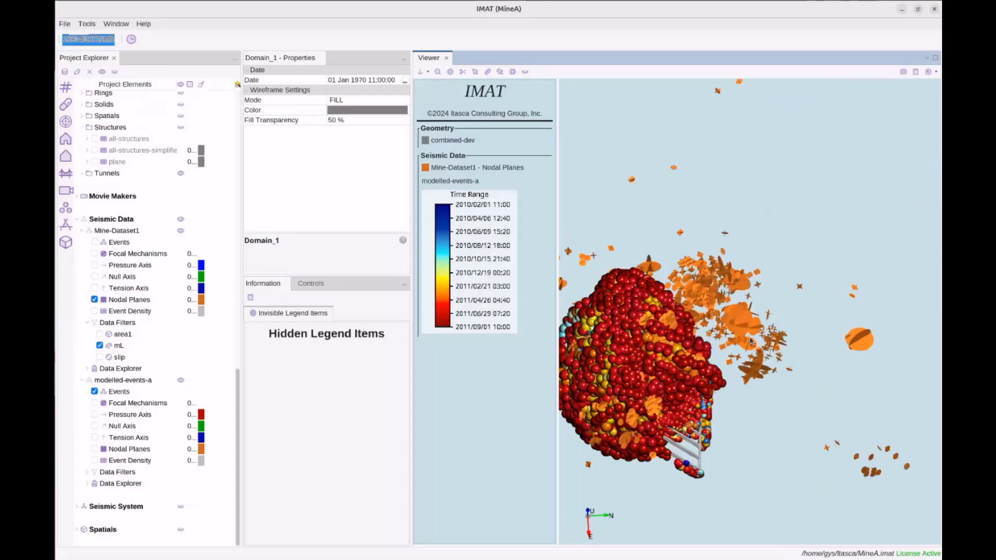
left_click_drag(751, 341, 774, 358)
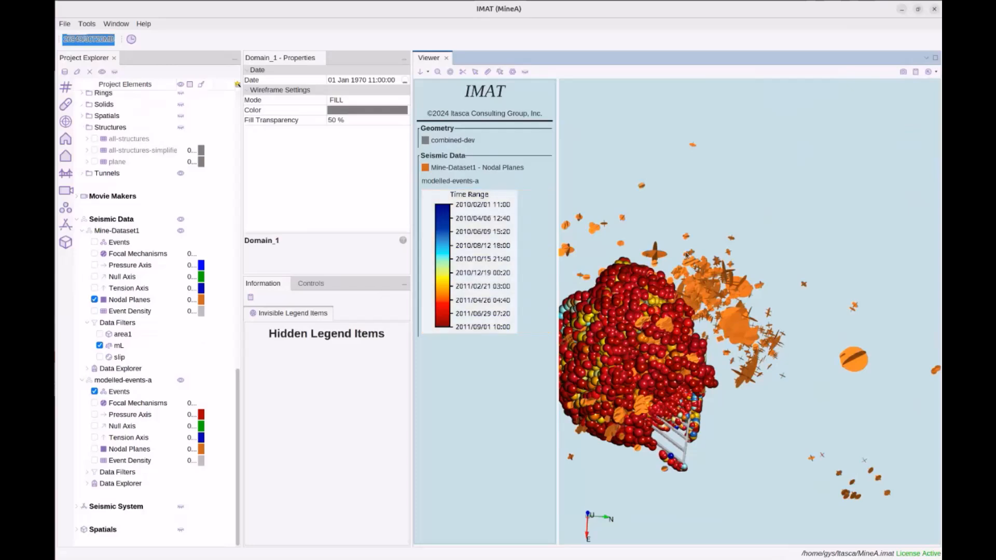
left_click(124, 393)
left_click(94, 392)
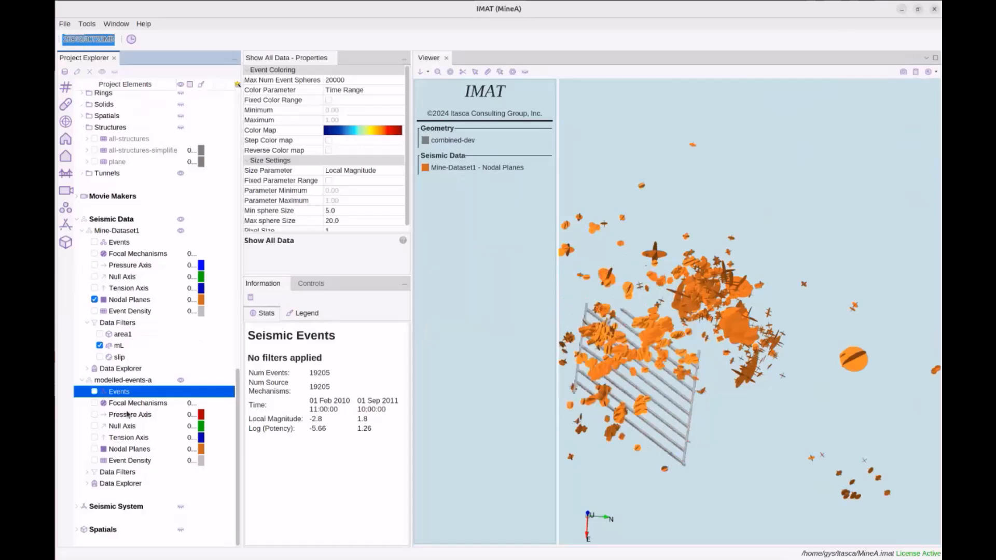
- Create a Size Distribution (Gutenberg-Richter) chart named metric2
scroll(128, 415, "up", 15)
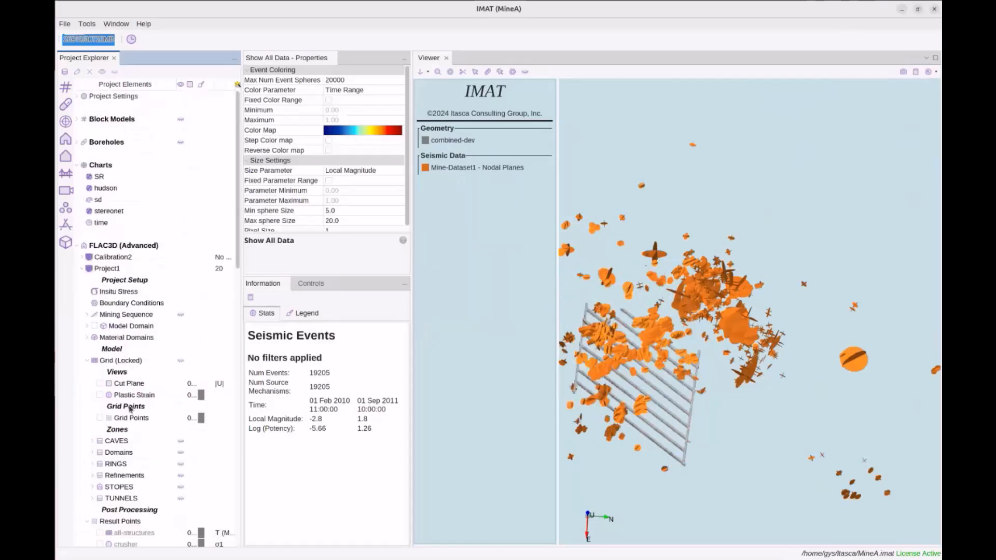
left_click(98, 201)
right_click(97, 205)
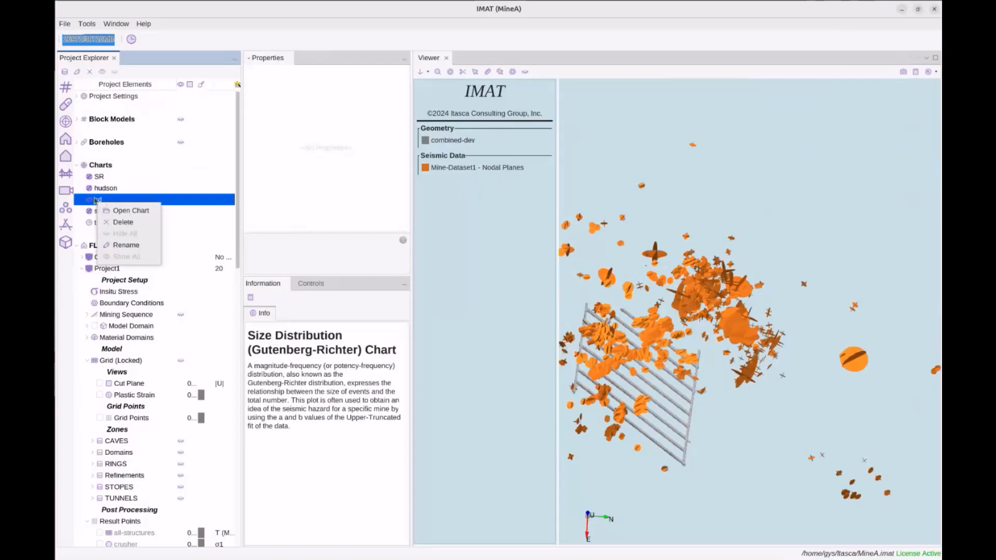
right_click(100, 166)
left_click(122, 173)
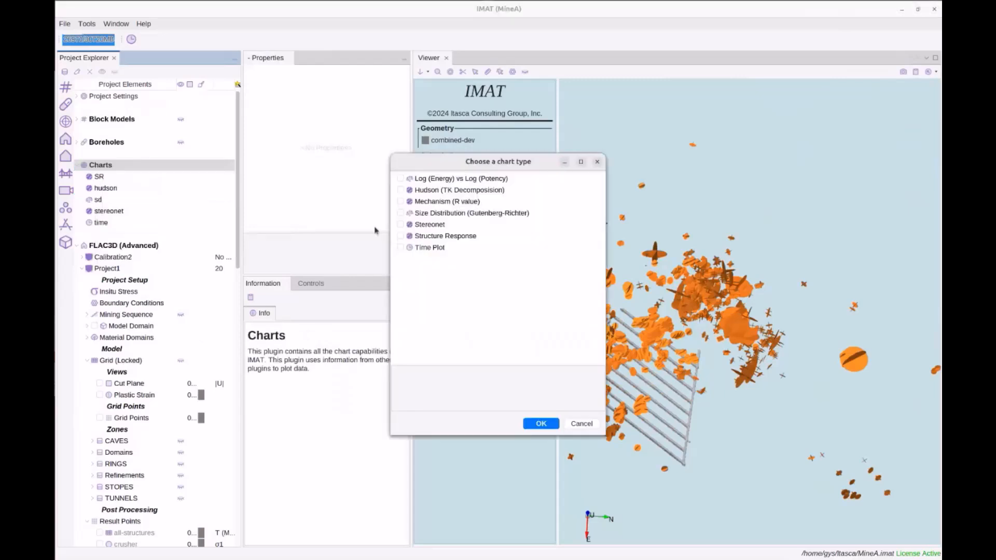
left_click(441, 215)
left_click(401, 214)
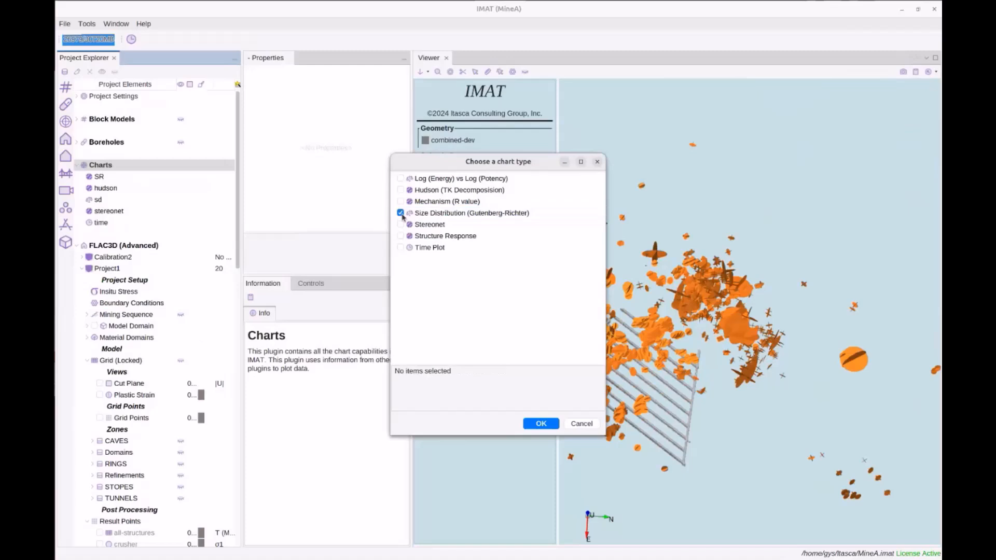
left_click(541, 423)
type("metric")
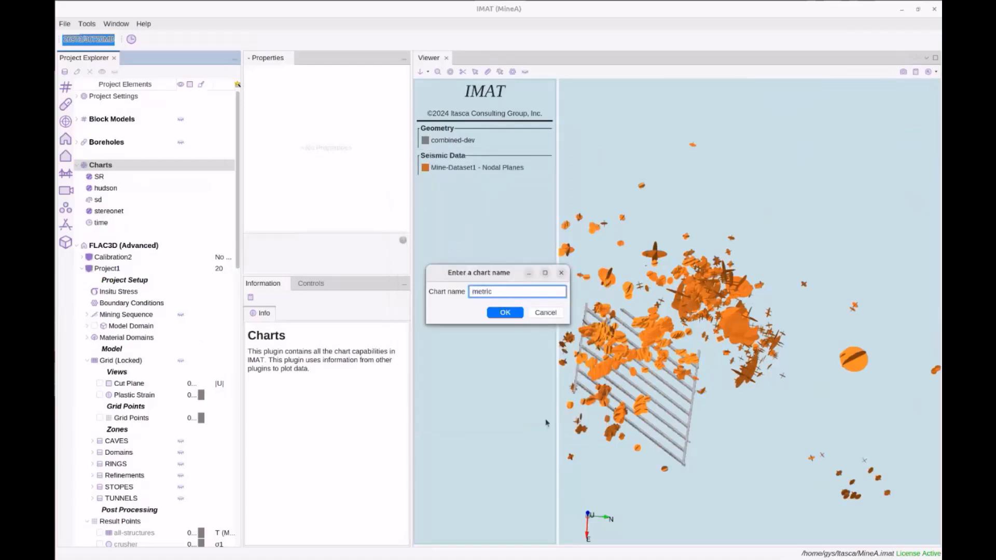
type("2")
key("Return")
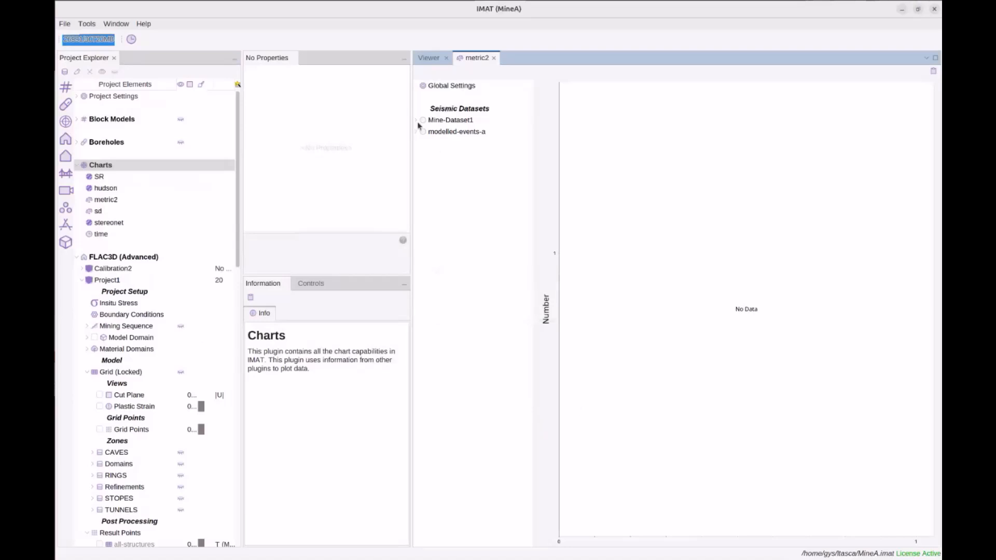
- Plot the Mine-Dataset1 distribution with its mL data filter turned off and the minimum magnitude set to -1.3
left_click(417, 120)
left_click(429, 132)
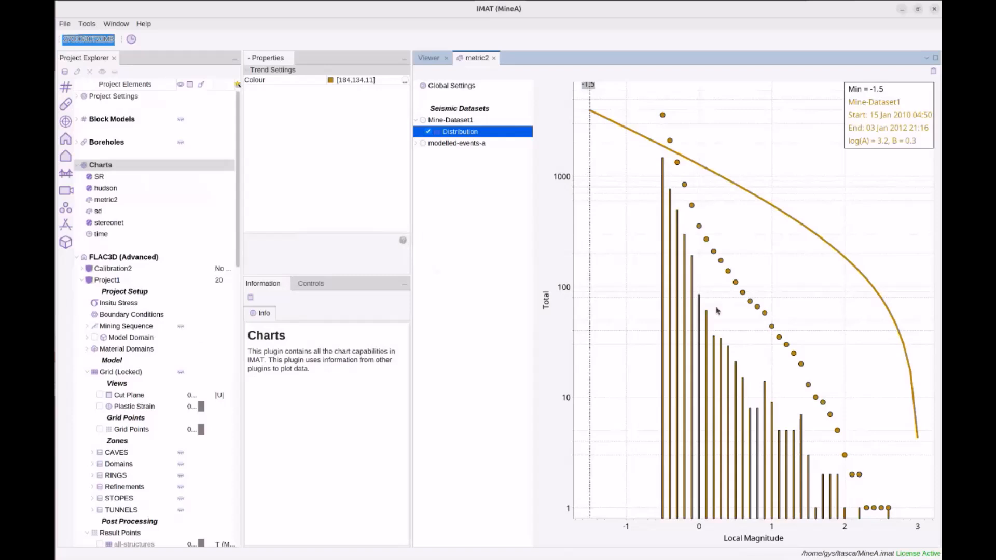
scroll(181, 376, "down", 15)
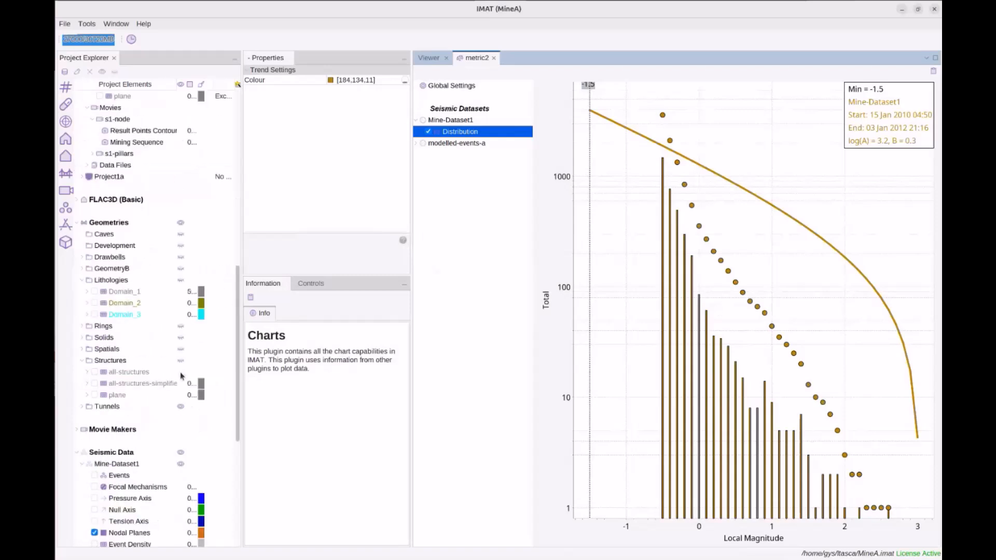
scroll(182, 376, "down", 3)
left_click(100, 475)
left_click(103, 476)
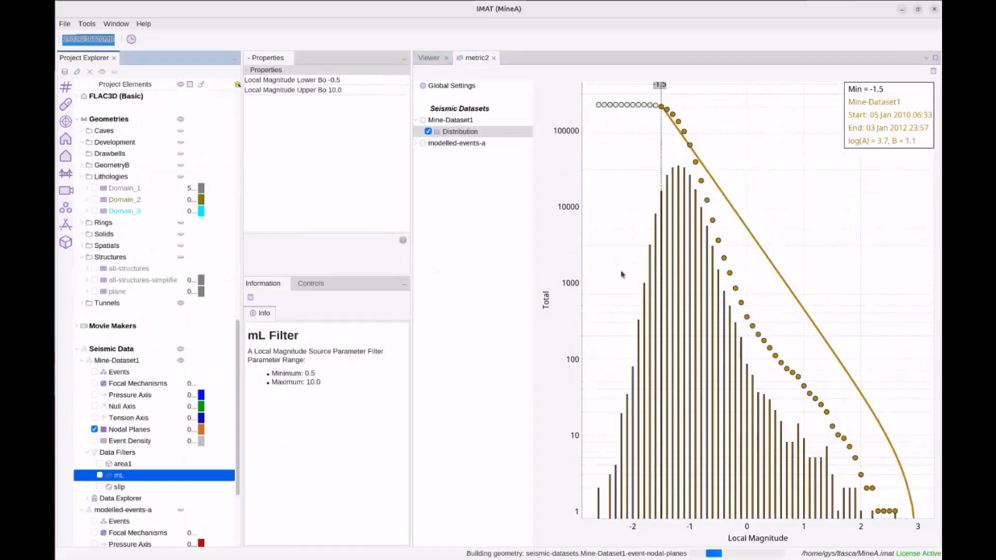
left_click(673, 119)
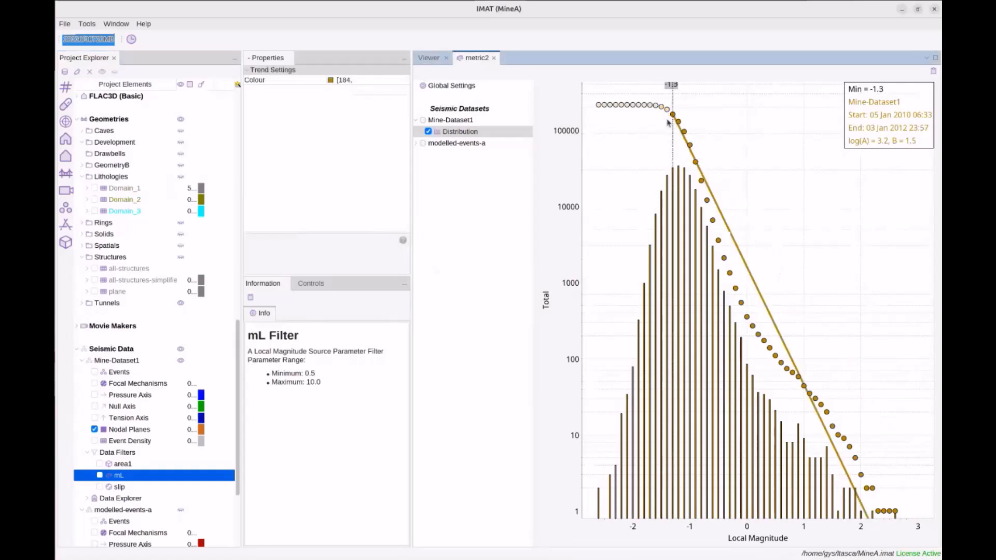
- Change the chart parameter to Log (Potency) and add the modelled-events-a distribution for comparison
left_click(462, 86)
left_click(363, 80)
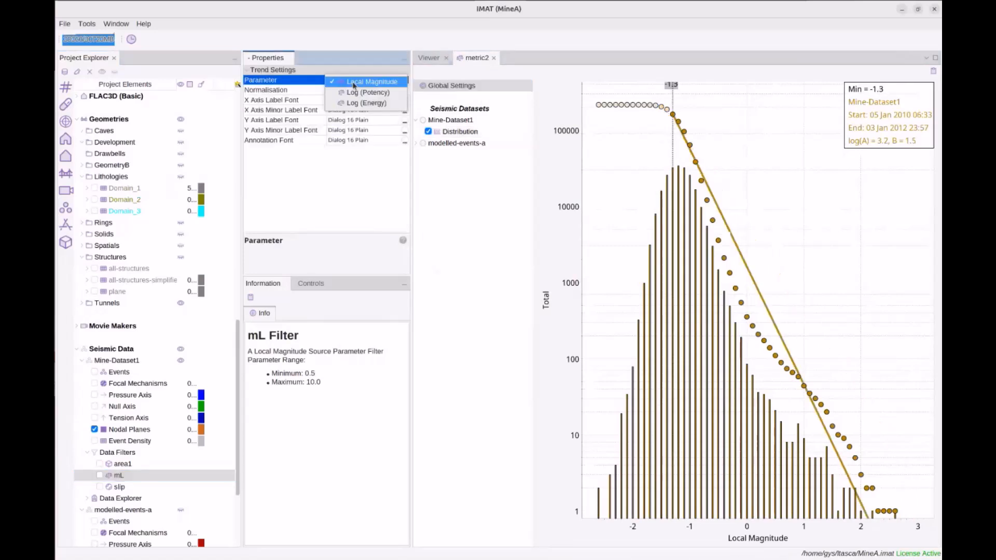
left_click(358, 93)
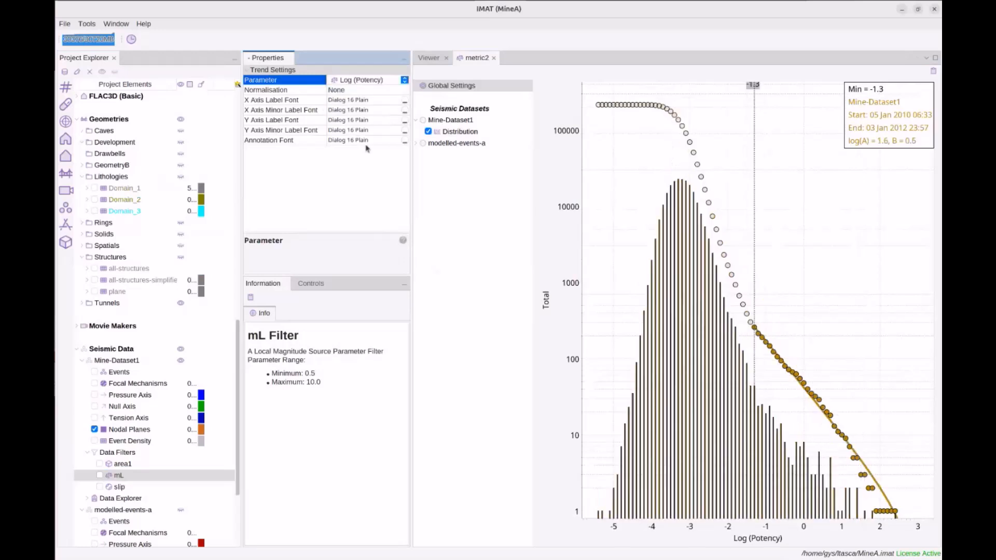
left_click(450, 143)
left_click(430, 155)
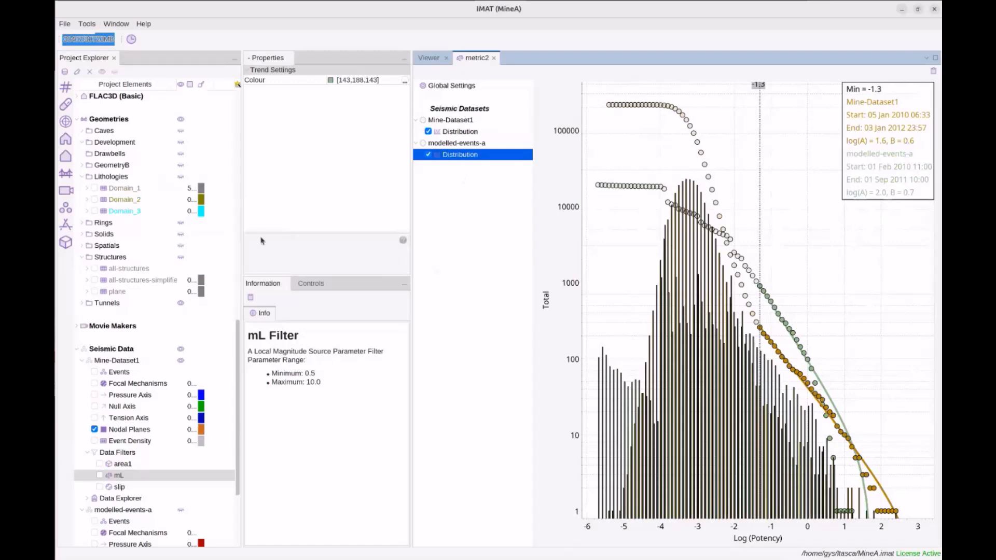
- Start a new seismic event extraction for Project1 with a tensor similarity of 0.6
scroll(136, 204, "up", 13)
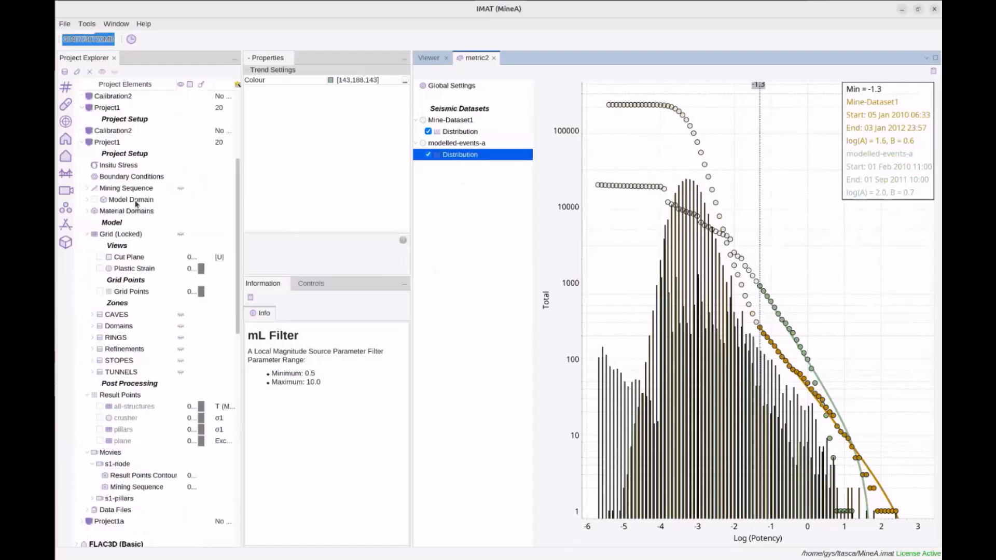
right_click(130, 143)
left_click(156, 152)
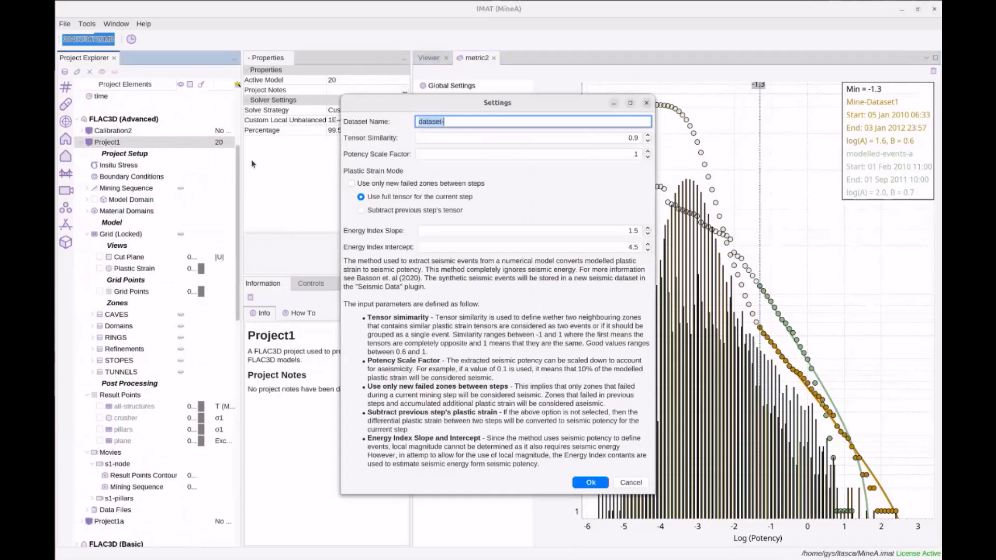
key("Tab")
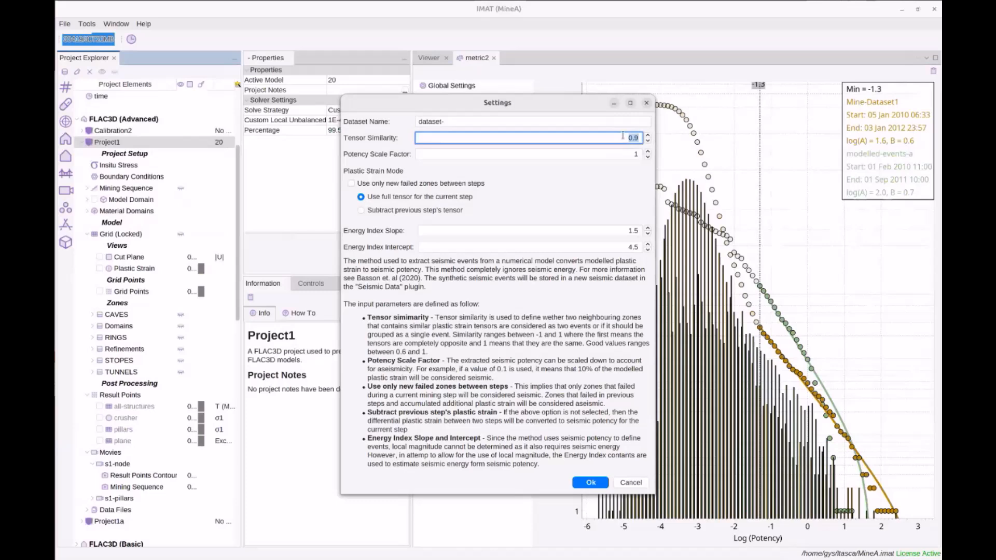
left_click(648, 144)
left_click(648, 144)
left_click(648, 143)
- Name the extracted dataset dataset-2, set its potency scale factor to 0.5 and run the extraction
left_click(503, 121)
type("2")
left_click(621, 156)
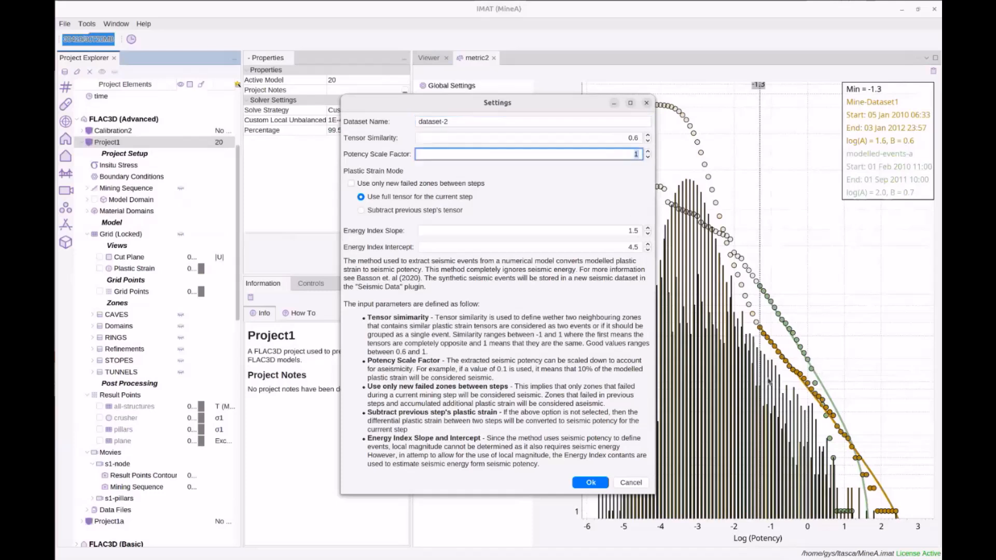
type("0.5")
left_click(590, 482)
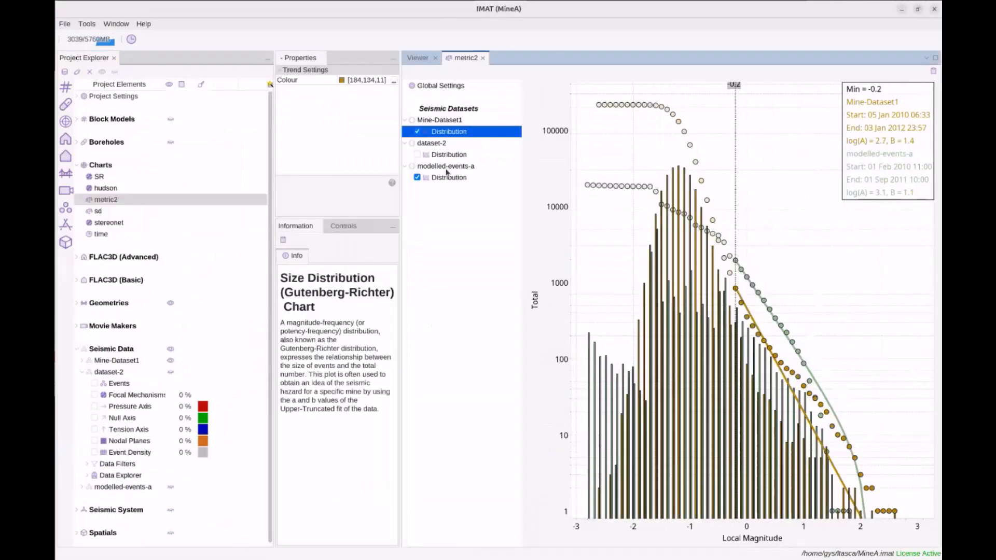
- Add the dataset-2 distribution to the metric2 size distribution chart and set the minimum magnitude to 0.4
left_click(417, 154)
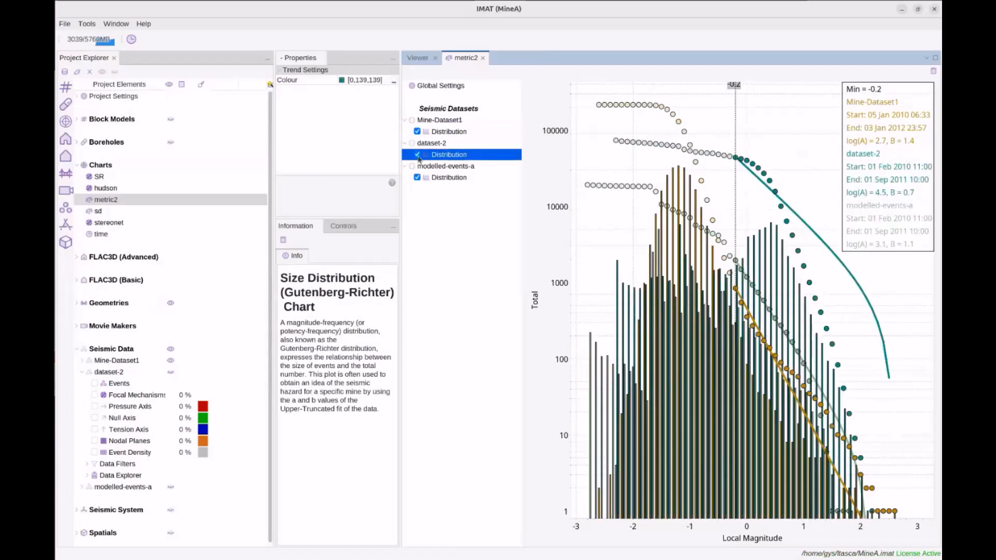
left_click(771, 182)
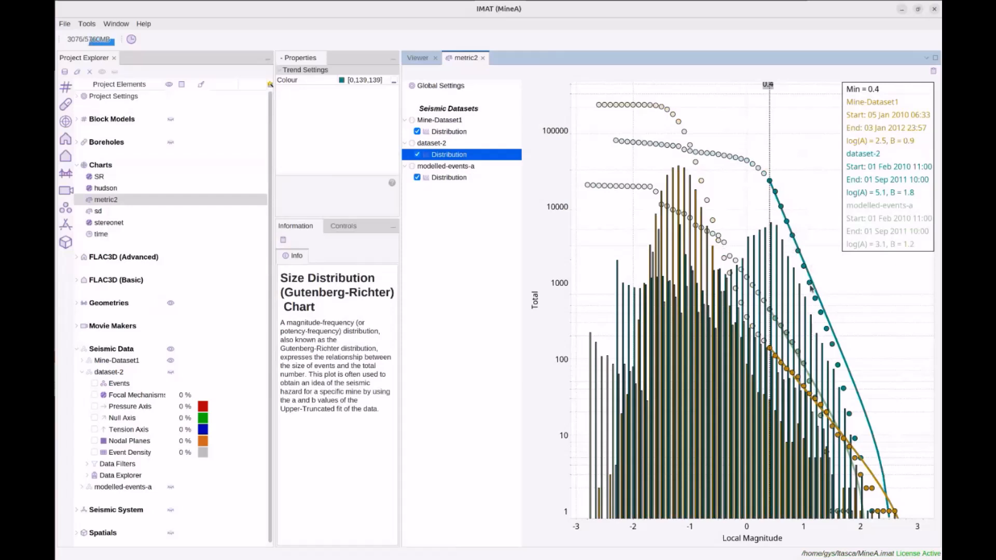
- Turn off the dataset-2, modelled-events-a and Mine-Dataset1 distributions and close the metric2 chart
left_click(418, 154)
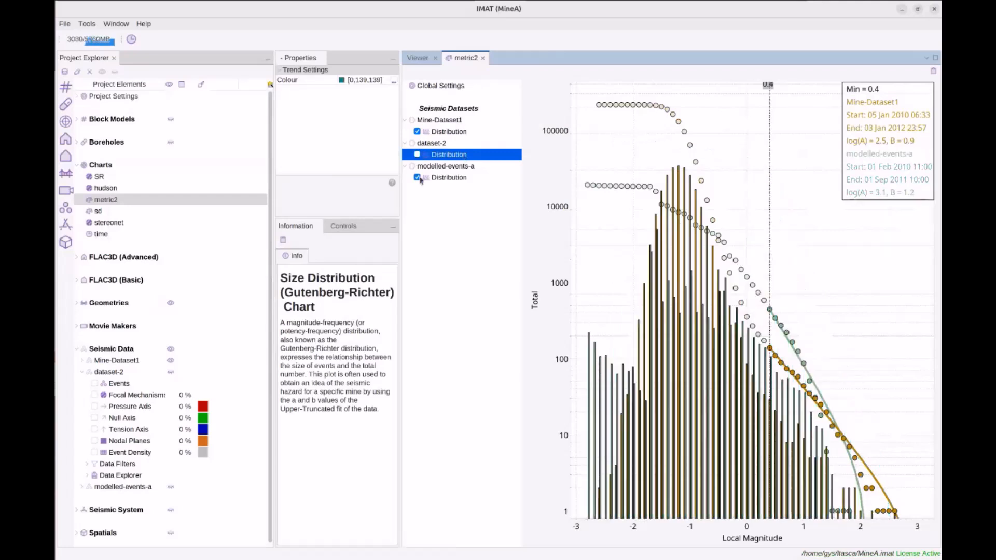
left_click(418, 177)
left_click(418, 132)
left_click(482, 59)
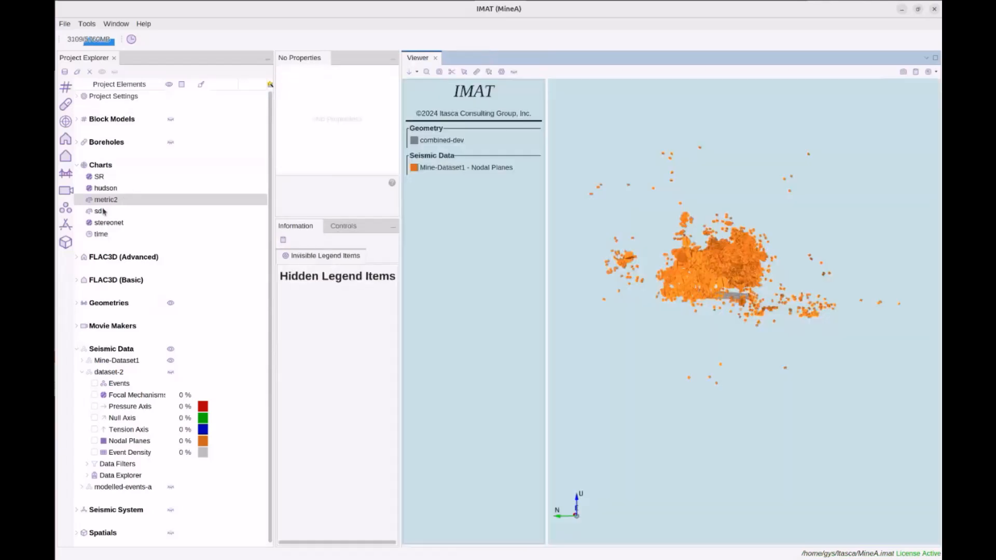
- Open the existing time chart from the project's charts
left_click(115, 235)
right_click(117, 236)
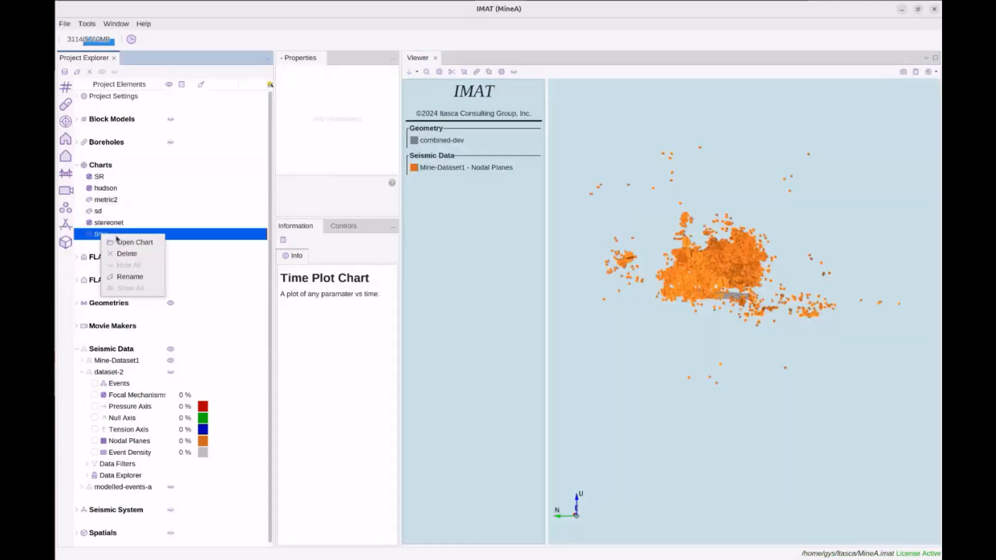
left_click(127, 242)
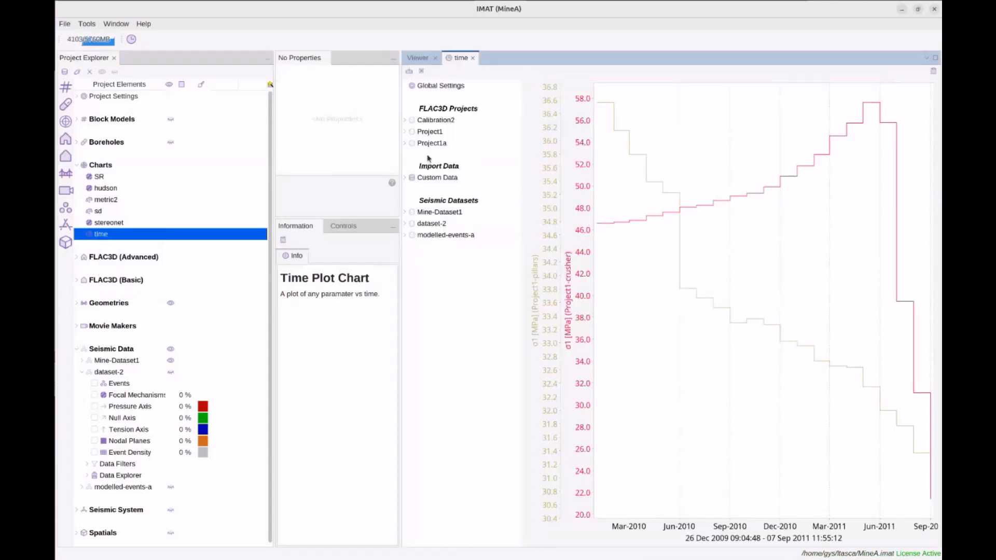
- Remove the σ1 curve of Project1's pillars from the time chart and close the chart
double_click(430, 132)
left_click(421, 190)
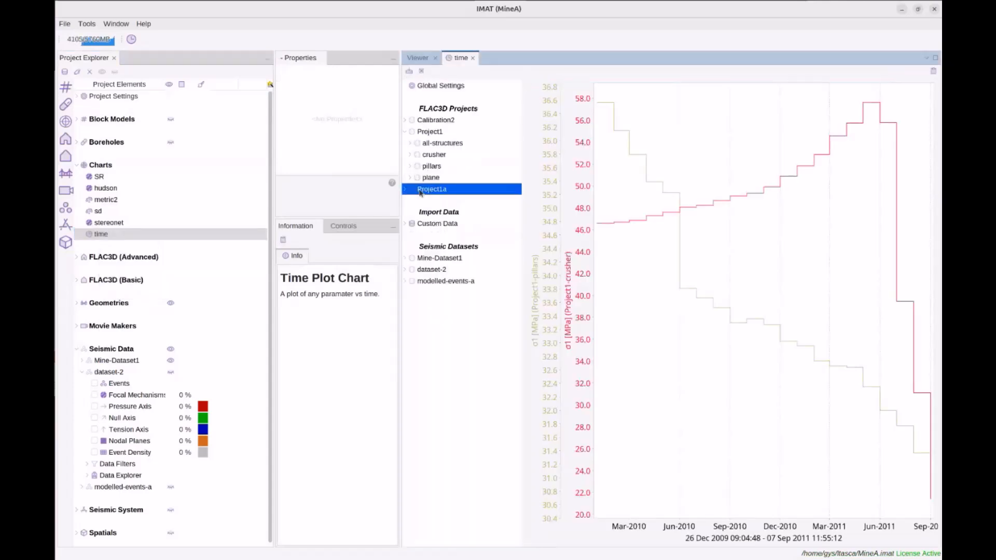
left_click(421, 178)
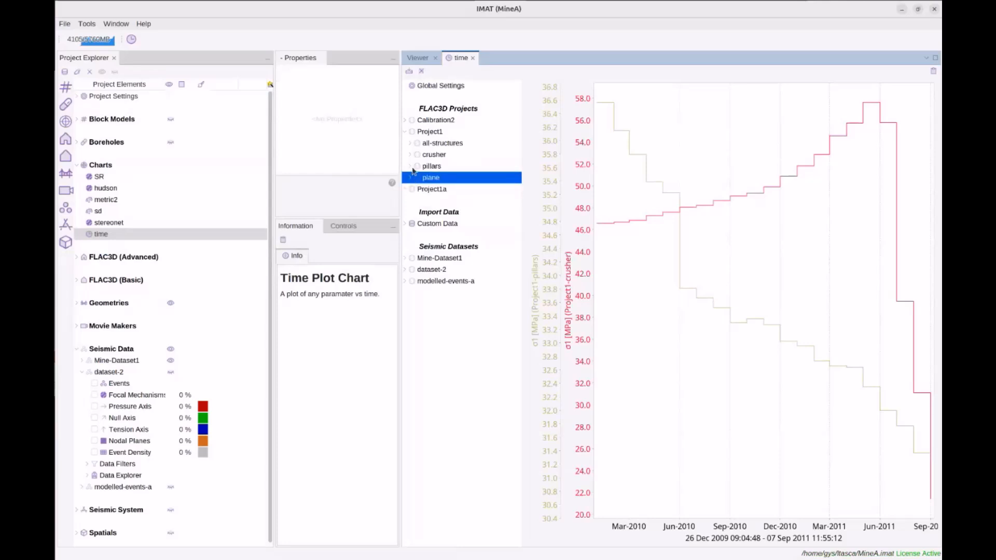
left_click(410, 166)
left_click(422, 408)
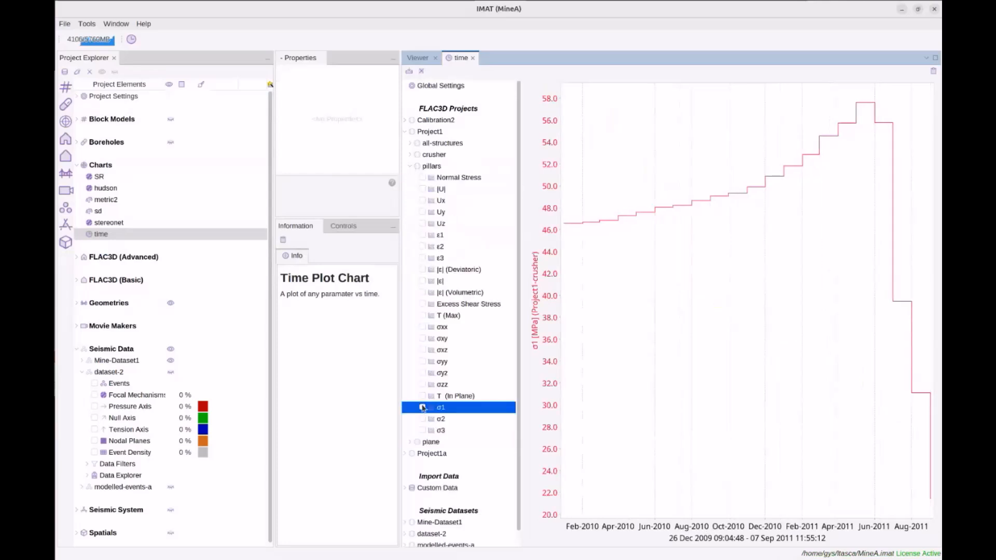
left_click(410, 167)
left_click(429, 178)
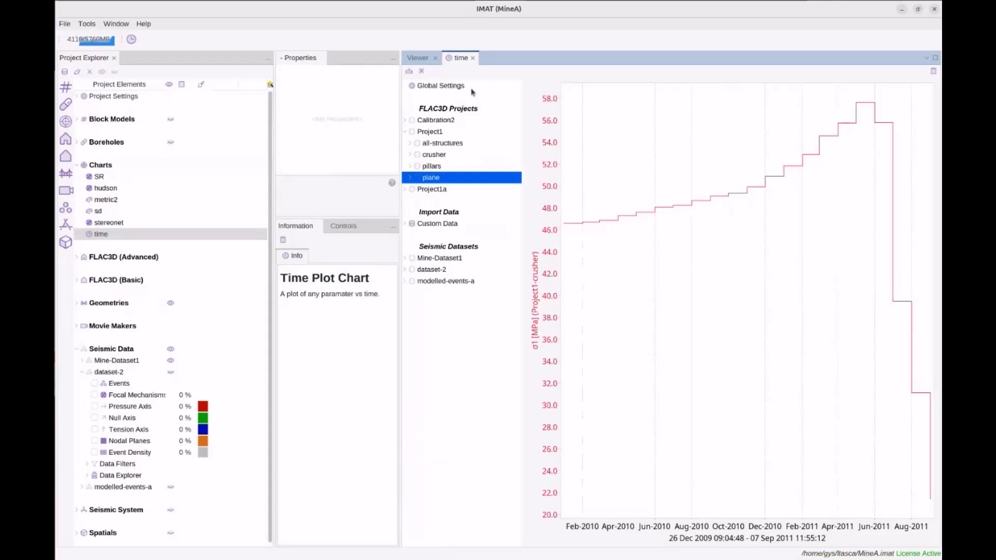
left_click(473, 58)
- Create a new Time Plot chart named metric3
right_click(99, 165)
mouse_move(134, 172)
left_click(182, 173)
left_click(446, 245)
left_click(540, 427)
type("metric3")
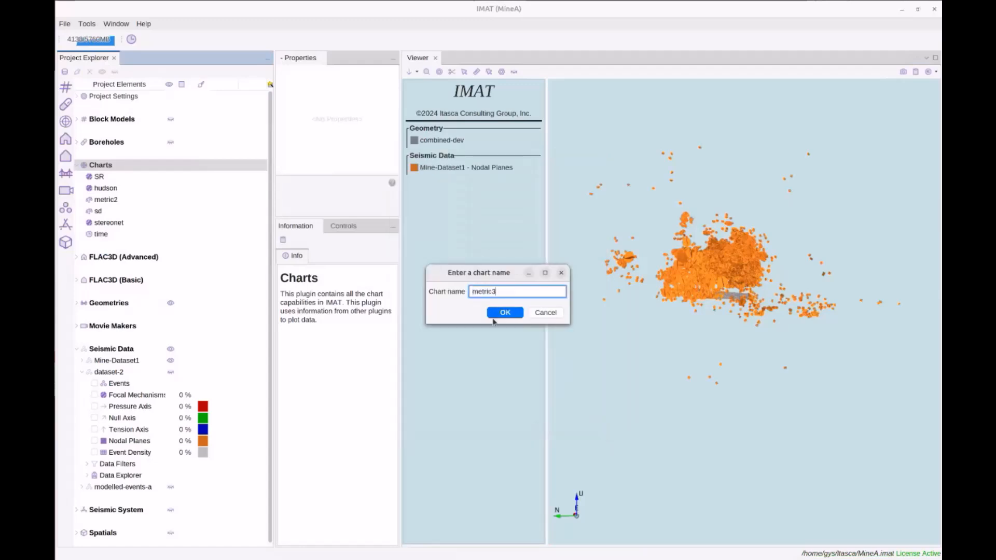
left_click(495, 311)
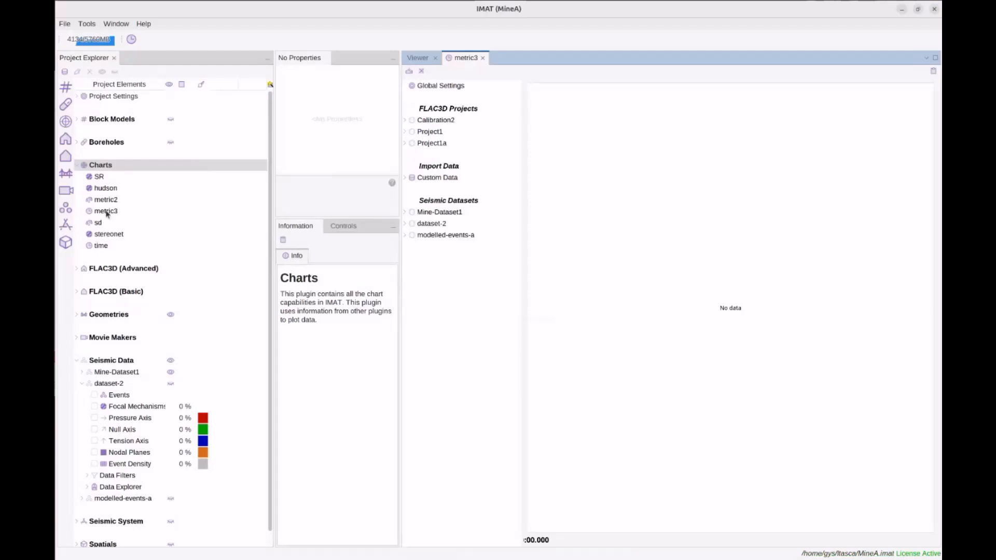
- Plot Cumulative Potency over time for both Mine-Dataset1 and modelled-events-a in the metric3 chart
double_click(439, 212)
left_click(423, 259)
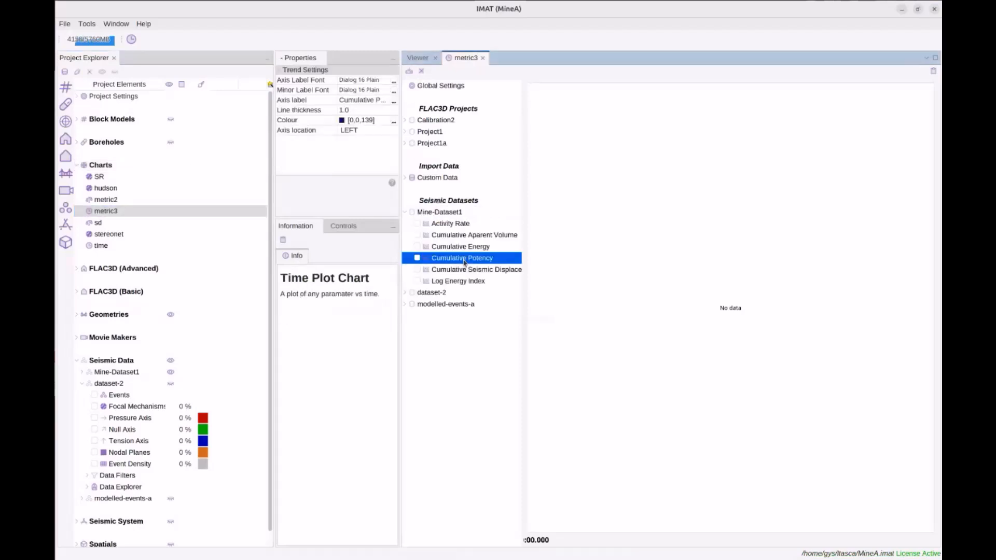
left_click(417, 259)
left_click(461, 246)
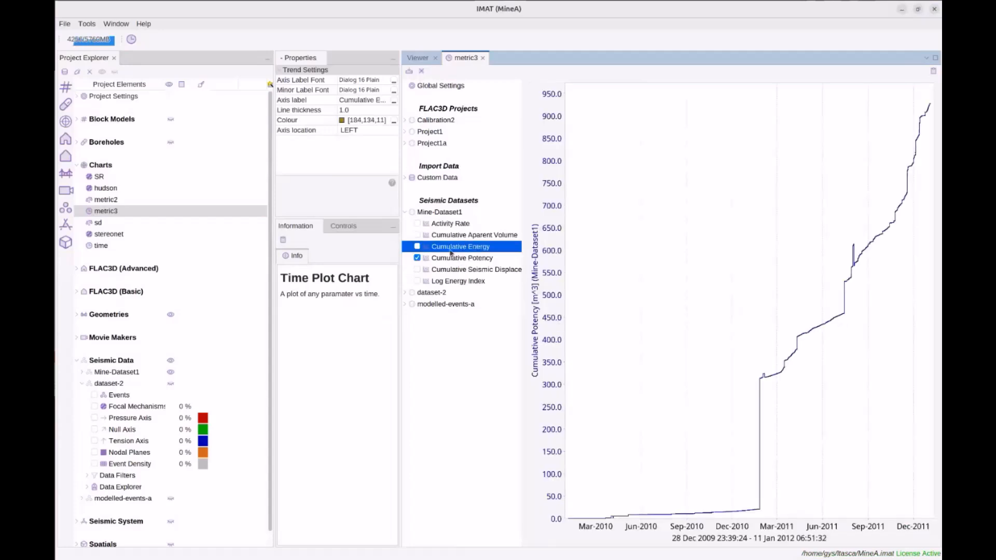
double_click(441, 304)
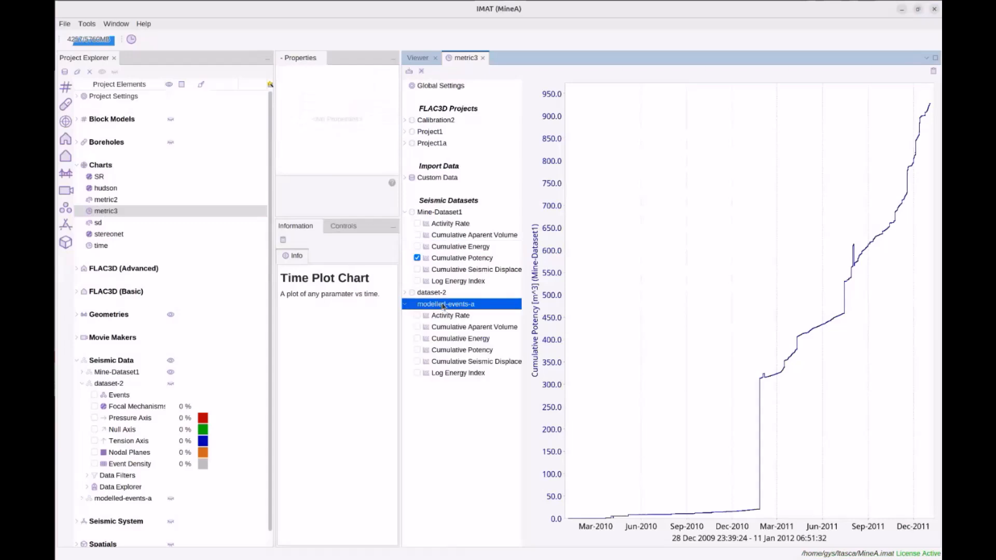
left_click(418, 350)
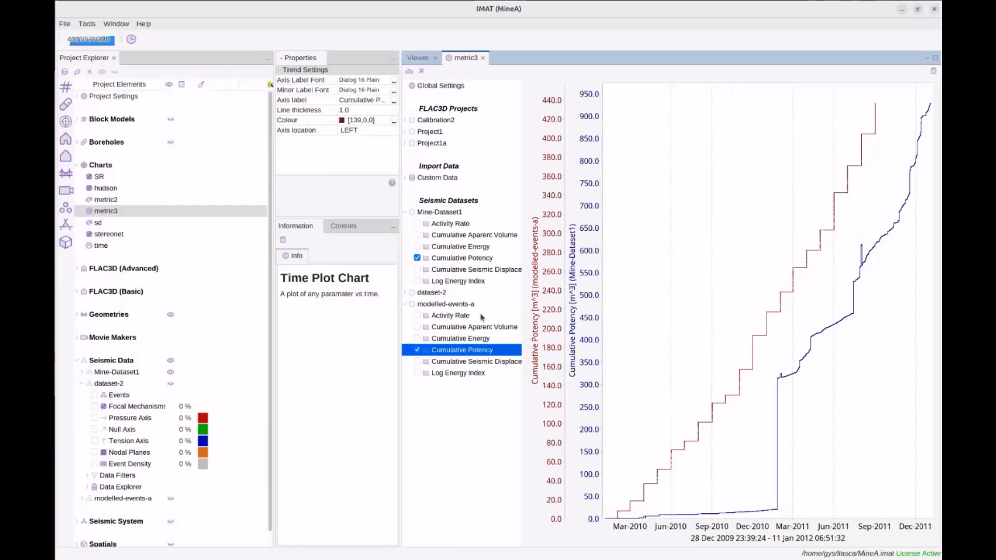
- Change the axis label of the modelled-events-a cumulative potency curve to Model1
left_click(386, 101)
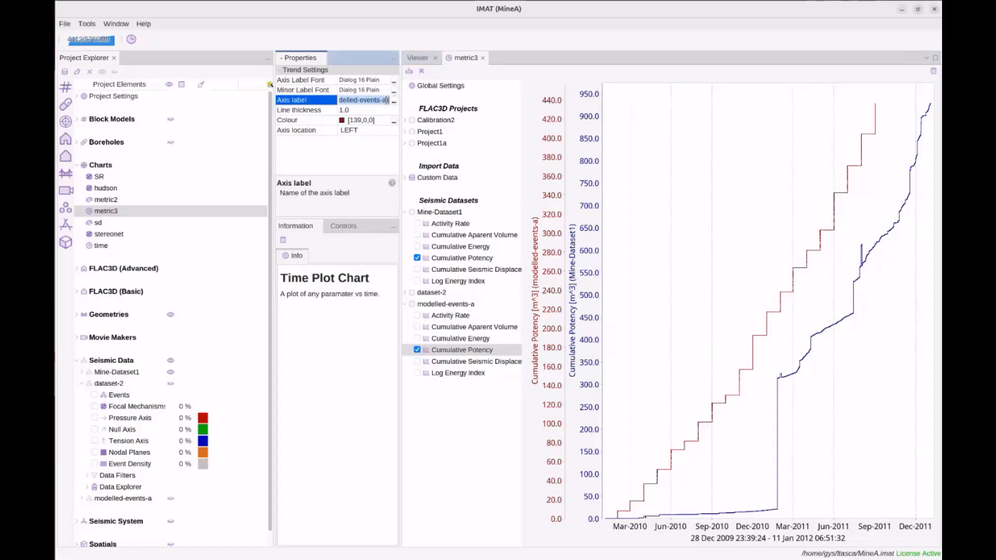
type("Model1")
key("Return")
scroll(187, 392, "down", 2)
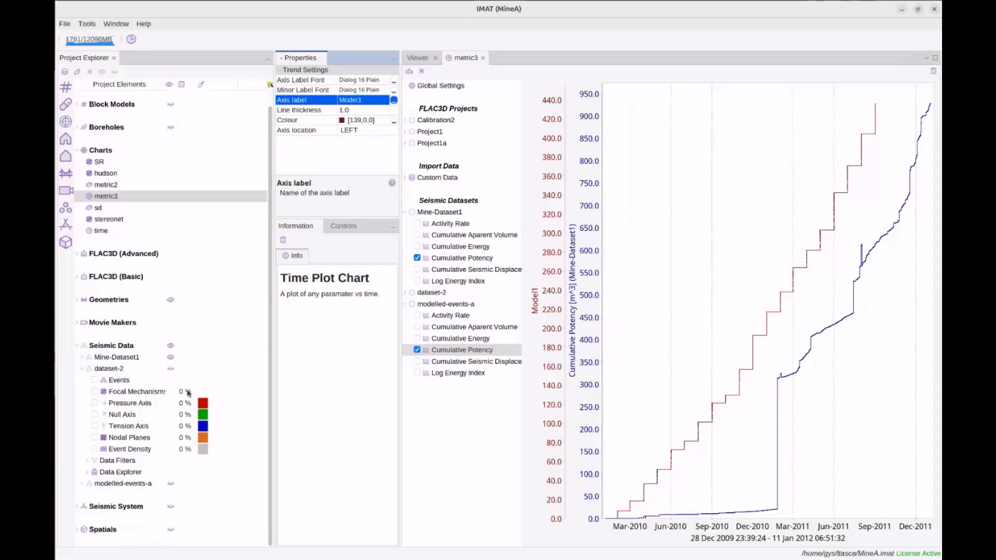
- Add the dataset-2 Cumulative Potency curve to metric3 for comparison and close the chart
left_click(436, 294)
double_click(436, 293)
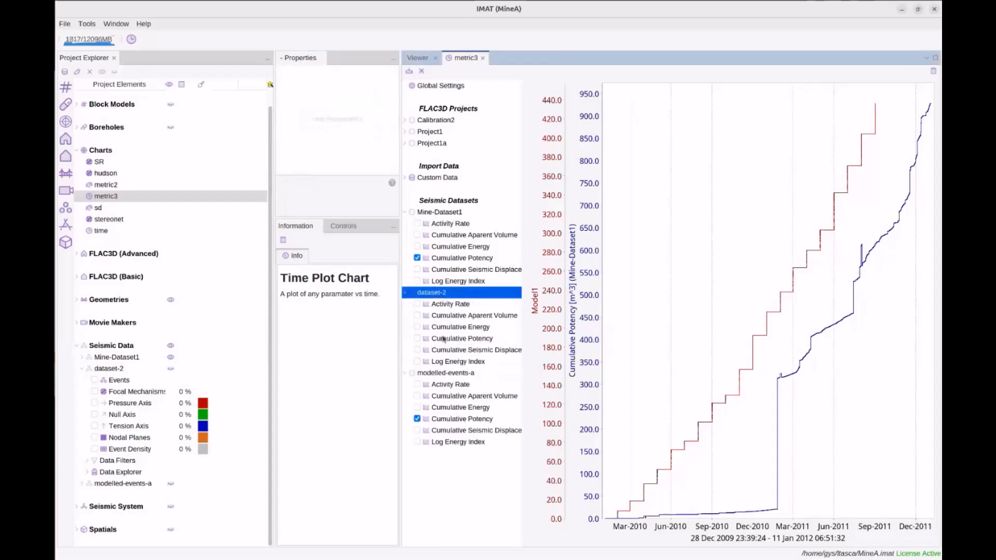
left_click(426, 339)
left_click(417, 339)
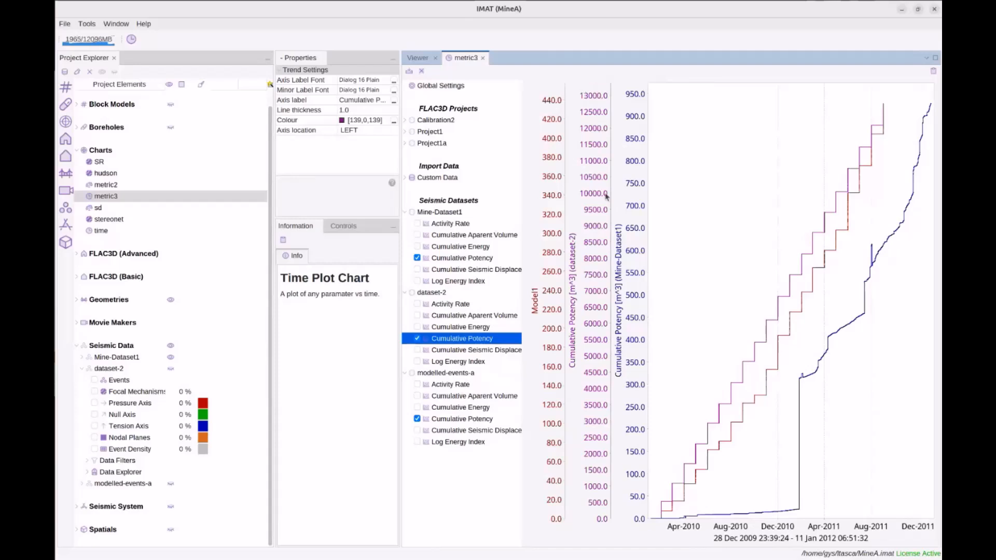
left_click(483, 58)
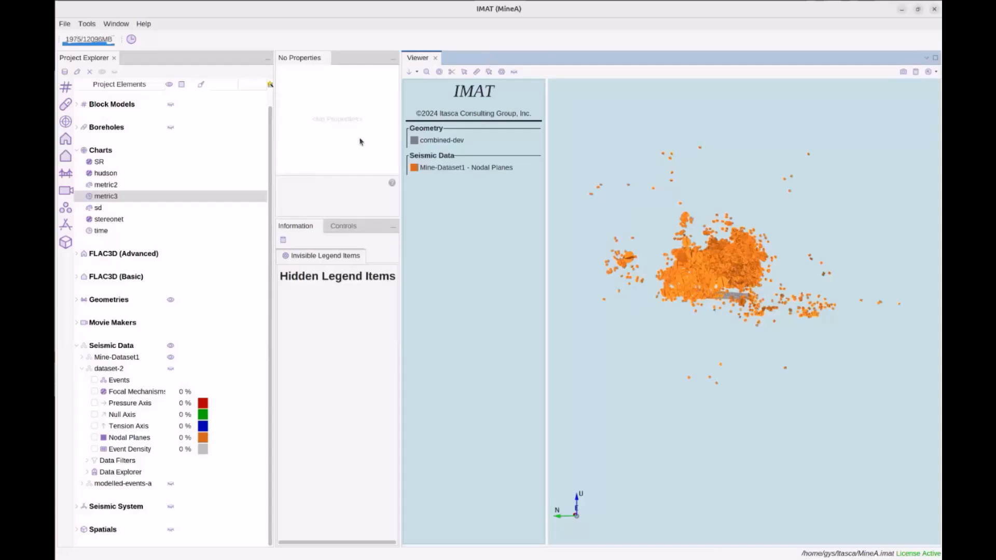
- Create a new Stereonet chart named metric4
right_click(108, 151)
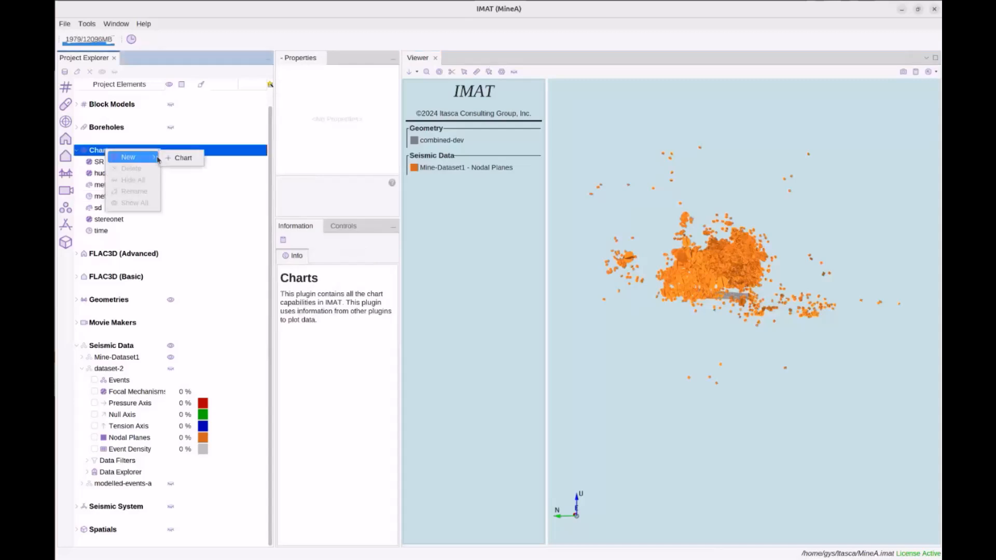
left_click(177, 158)
type("asd")
key("BackSpace")
key("BackSpace")
key("BackSpace")
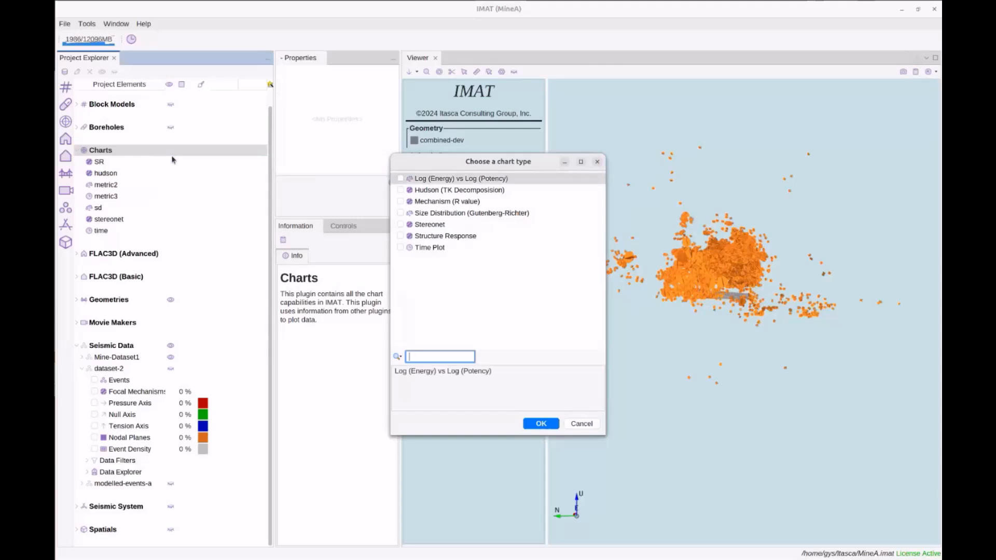
left_click(400, 224)
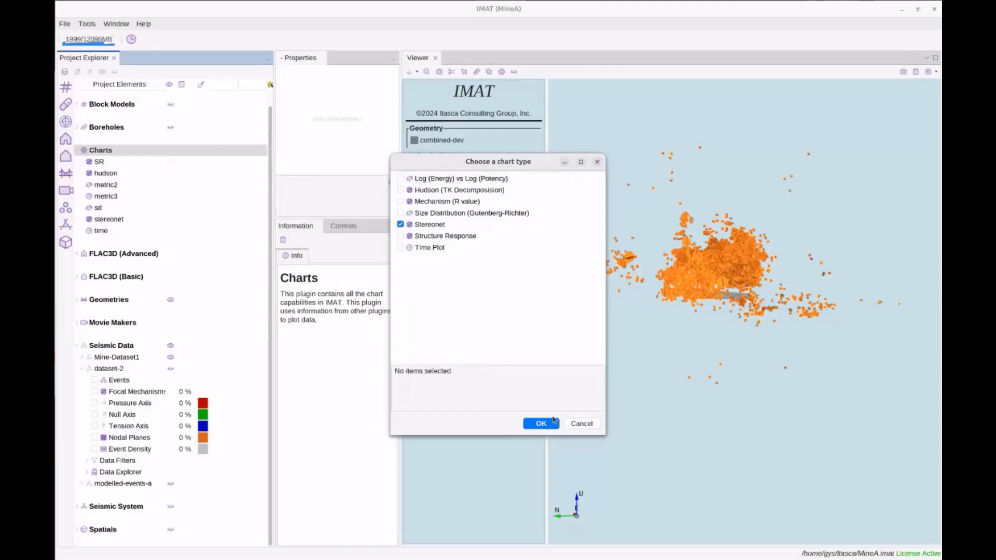
left_click(553, 422)
type("metrix4")
key("BackSpace")
key("BackSpace")
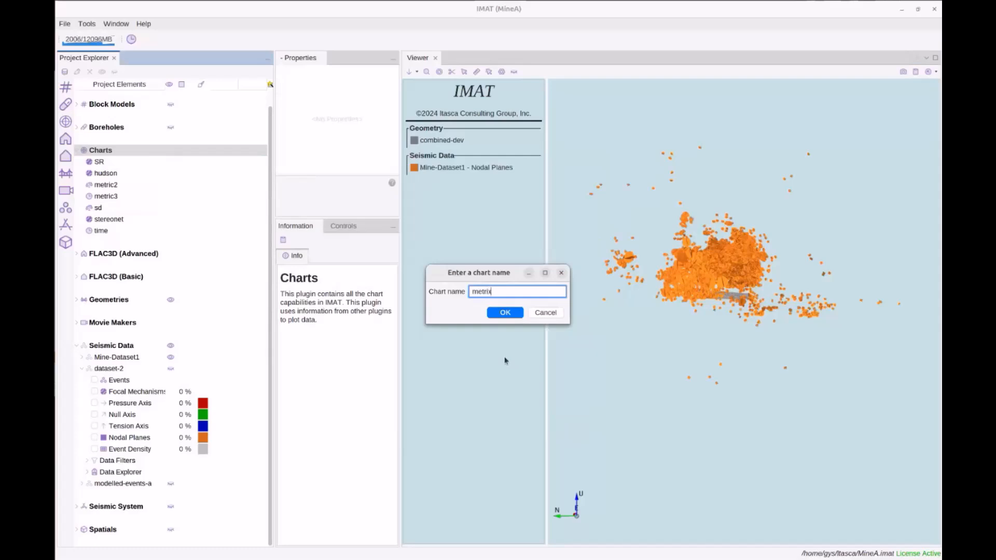
type("c4")
key("Return")
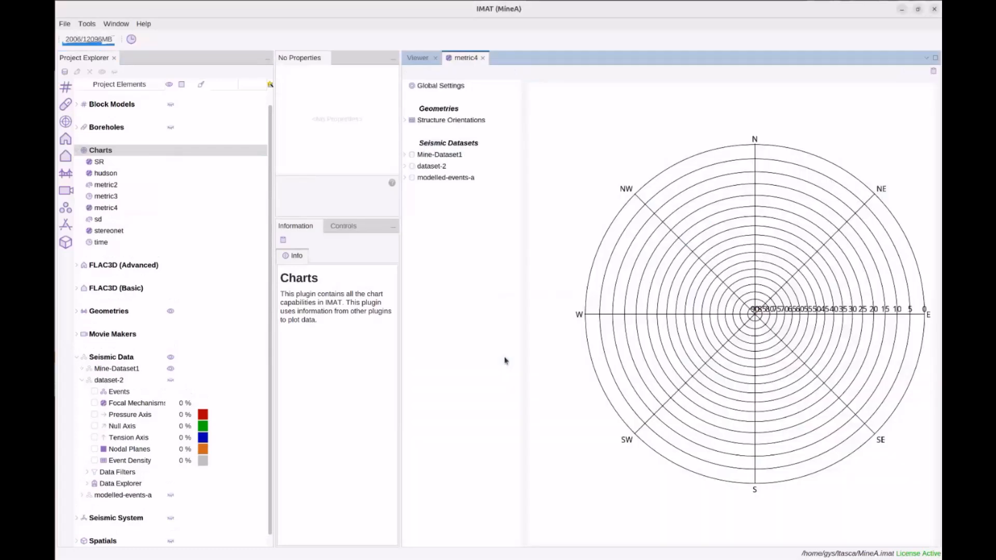
- Return to the 3D viewer and display the box spatial around the Mine-Dataset1 nodal planes
left_click(427, 60)
left_click_drag(795, 313, 723, 345)
scroll(726, 337, "up", 2)
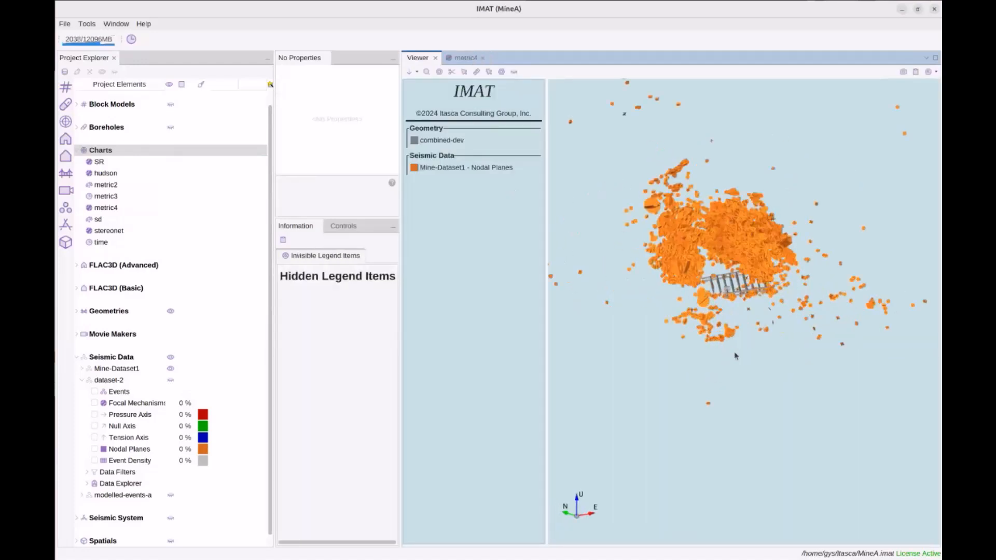
left_click_drag(749, 278, 782, 282)
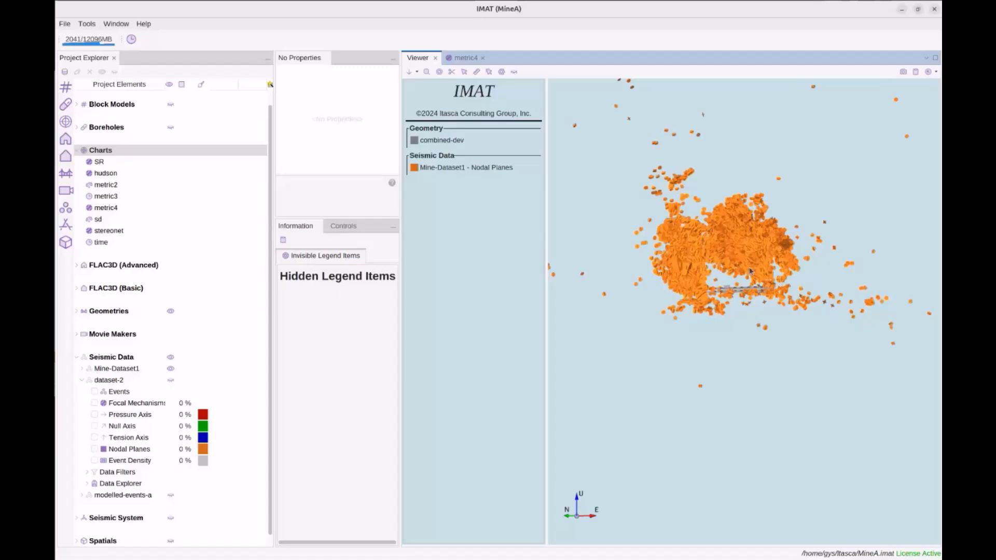
scroll(152, 479, "down", 1)
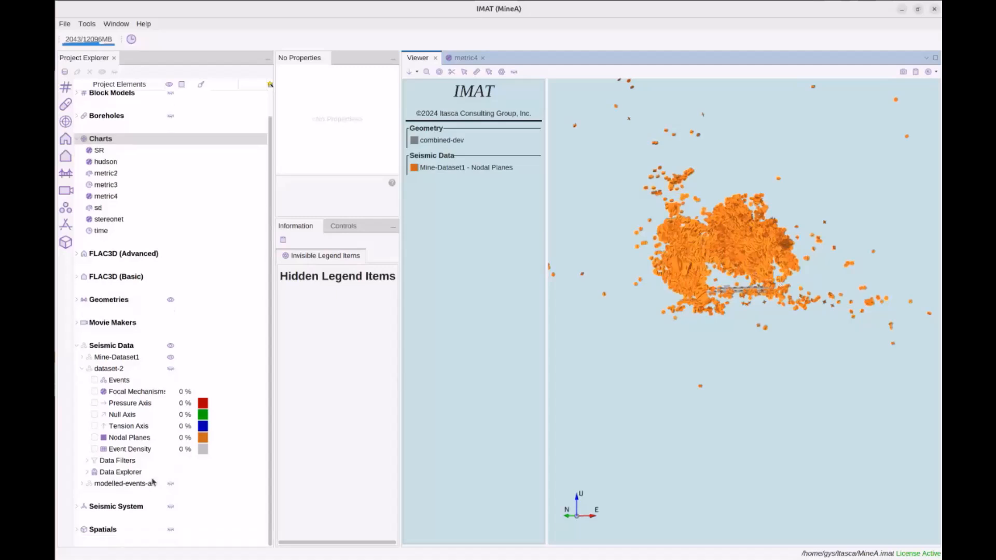
double_click(101, 531)
scroll(117, 493, "down", 1)
scroll(117, 493, "down", 1)
left_click(89, 495)
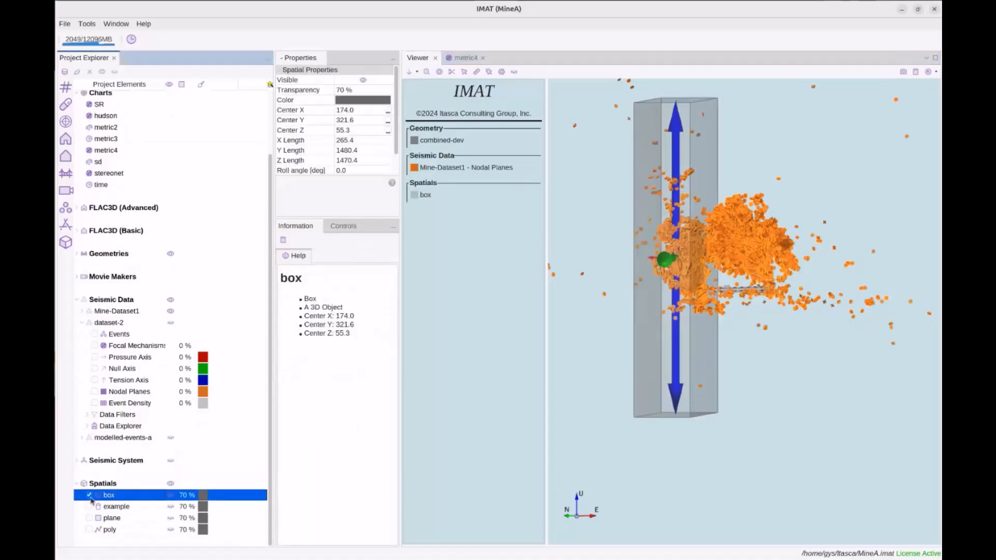
left_click_drag(672, 372, 606, 367)
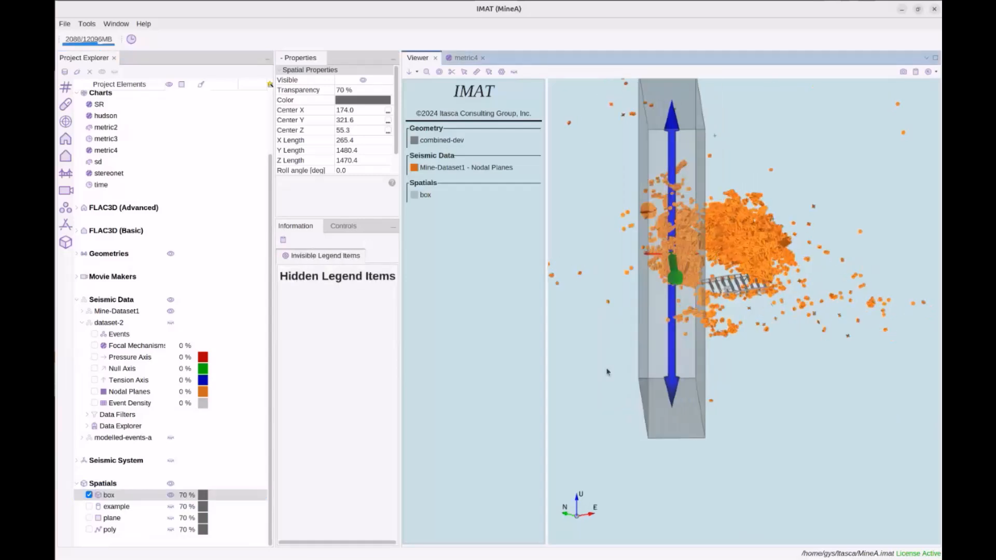
- Enable the area1 spatial data filter on Mine-Dataset1 to limit its events to the box
left_click(123, 416)
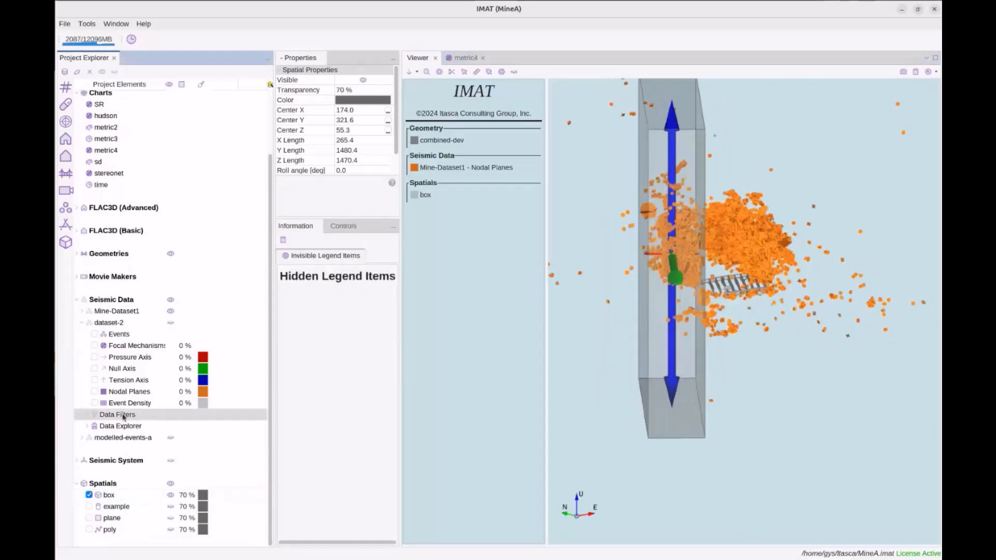
double_click(123, 312)
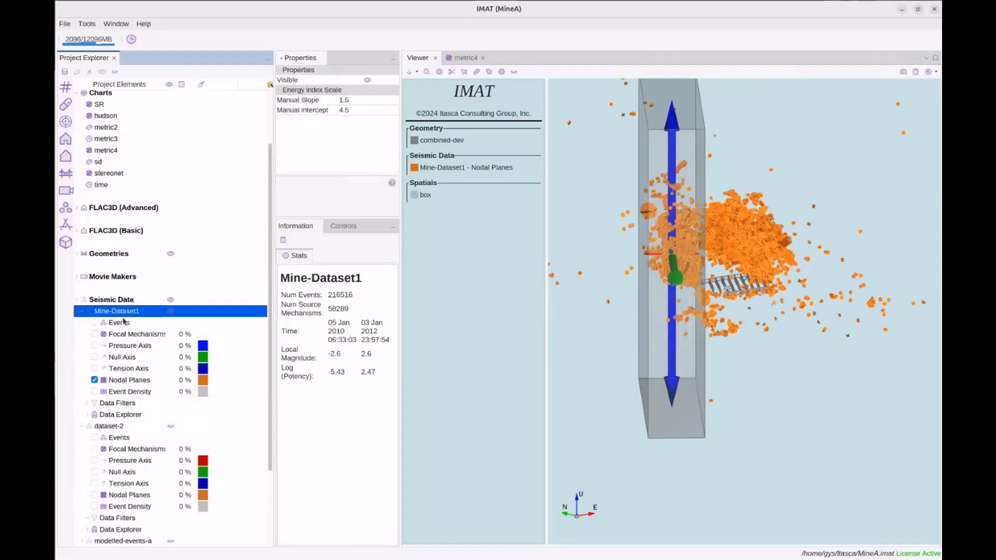
double_click(123, 403)
left_click(100, 415)
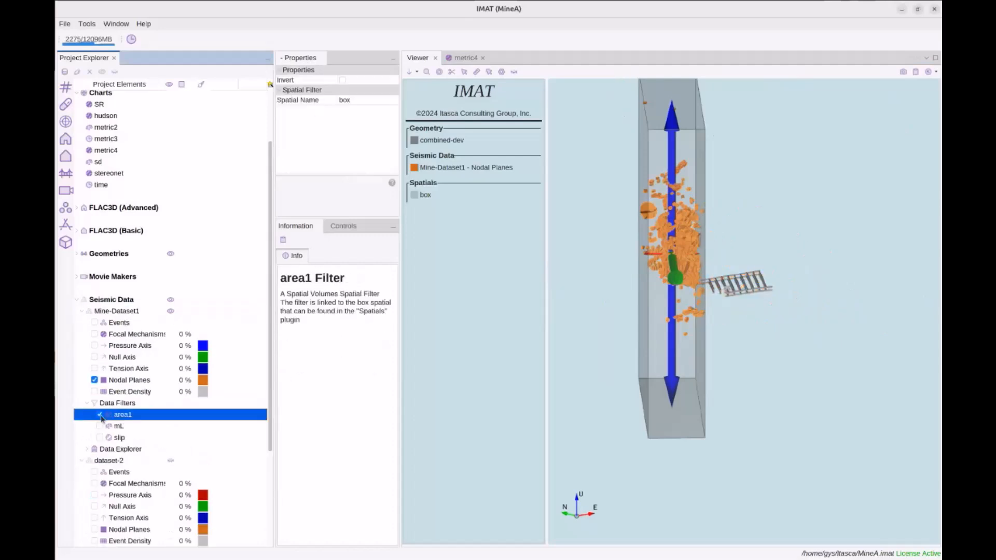
scroll(129, 422, "down", 2)
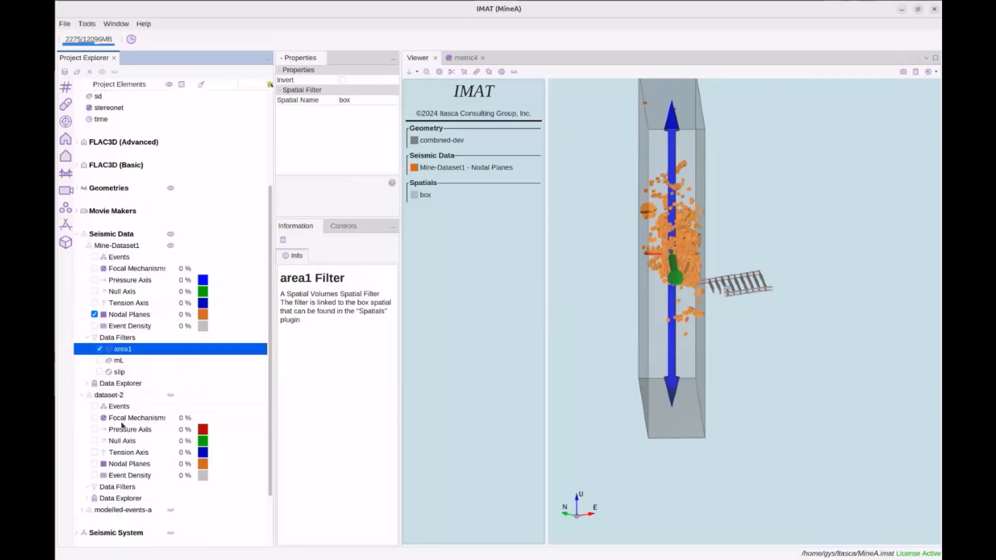
- Copy the area1 data filter from Mine-Dataset1 to the modelled-events-a dataset
right_click(119, 349)
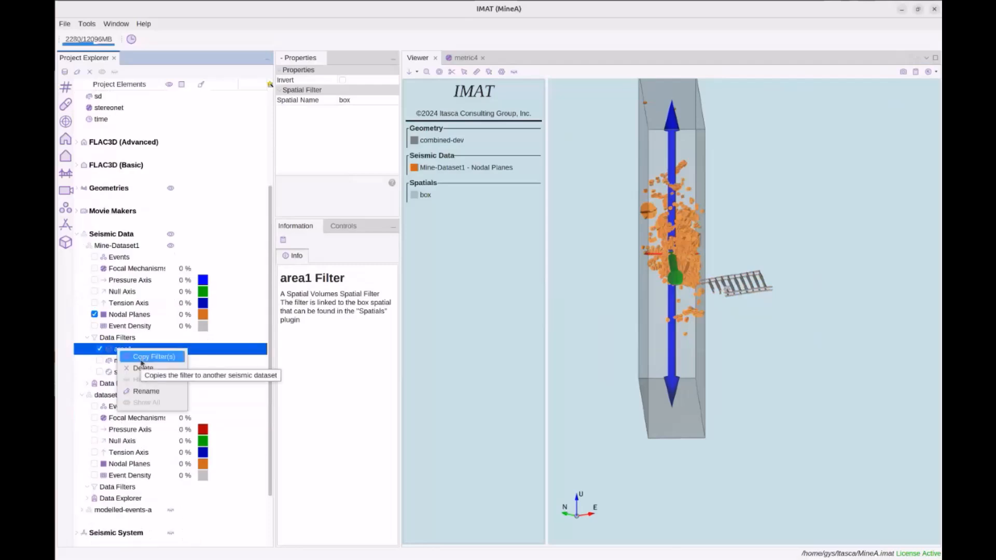
left_click(142, 357)
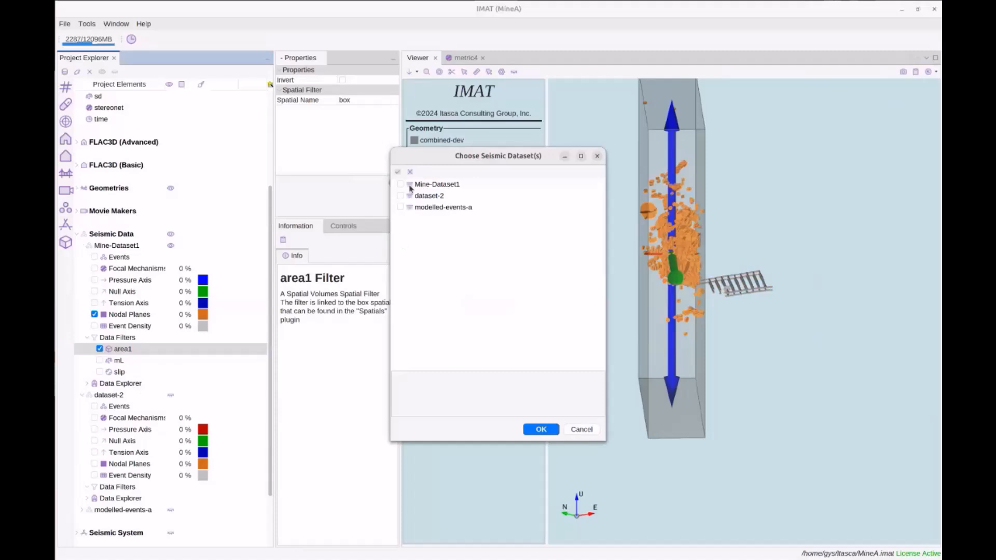
left_click(401, 208)
left_click(401, 207)
left_click(537, 429)
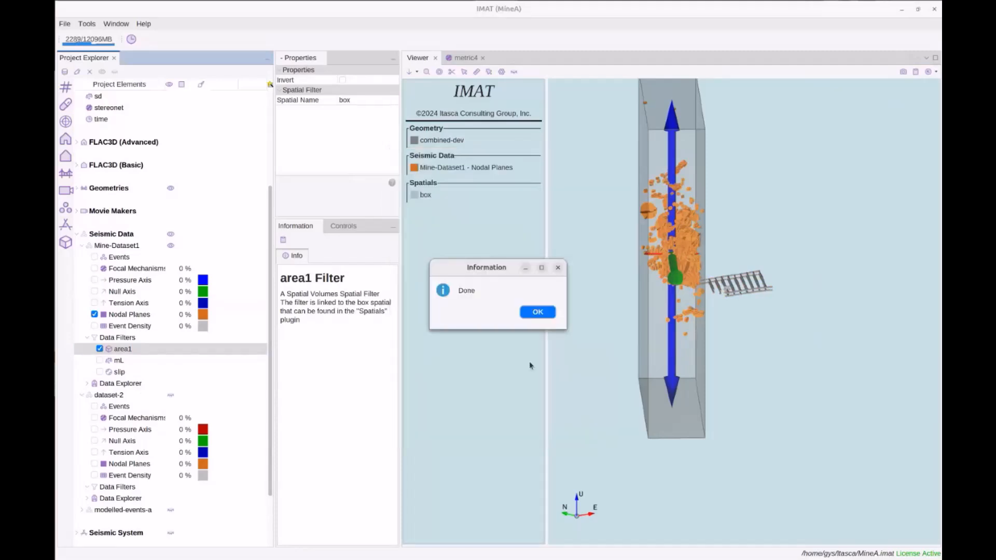
left_click(529, 314)
- Enable the copied area1 data filter on modelled-events-a and check the statistics of its filtered events
scroll(139, 448, "down", 2)
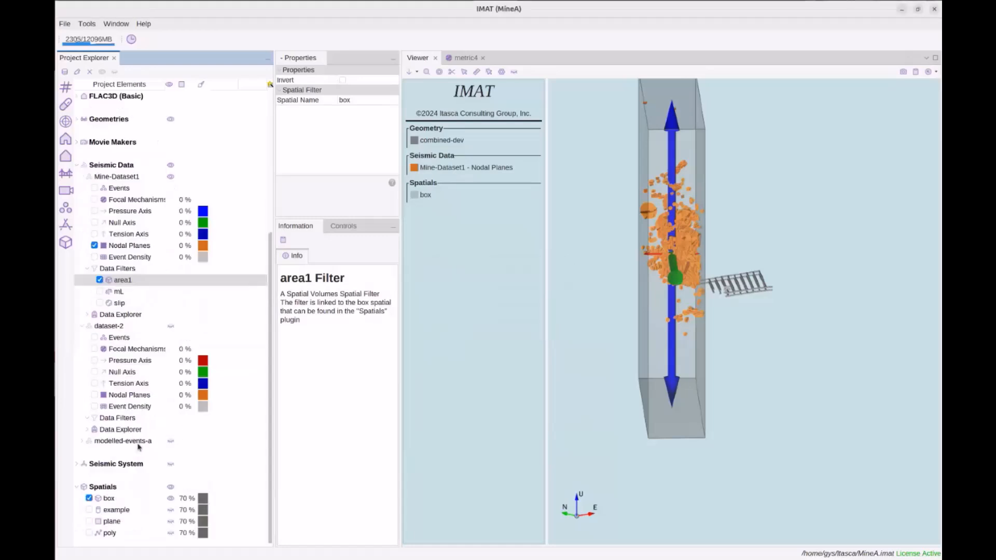
double_click(139, 447)
scroll(122, 431, "down", 3)
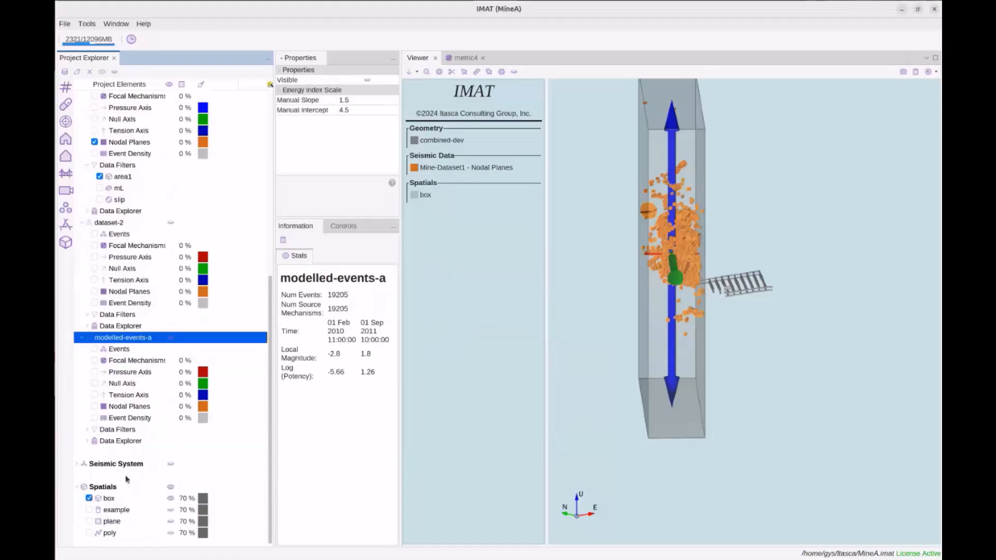
left_click(121, 430)
left_click(100, 441)
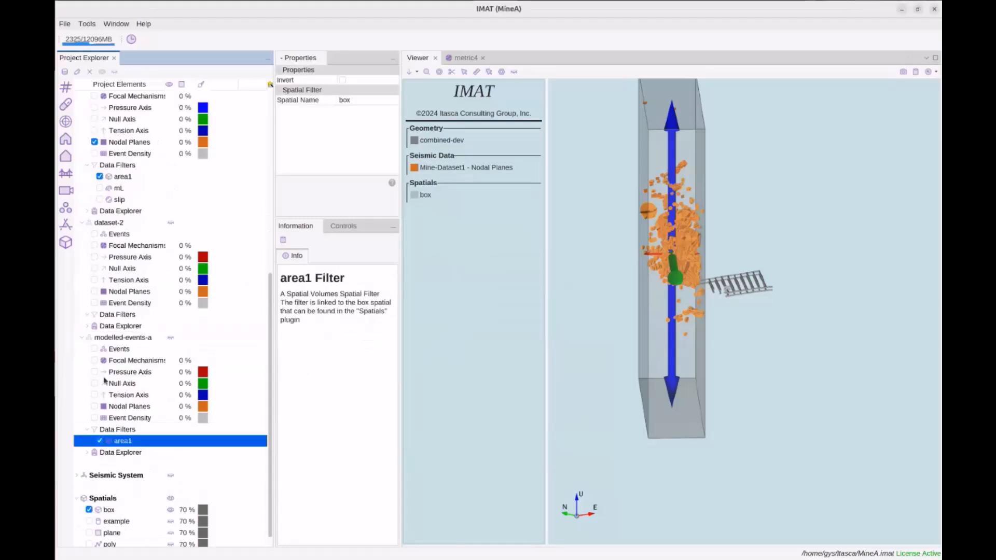
left_click(94, 349)
left_click(95, 349)
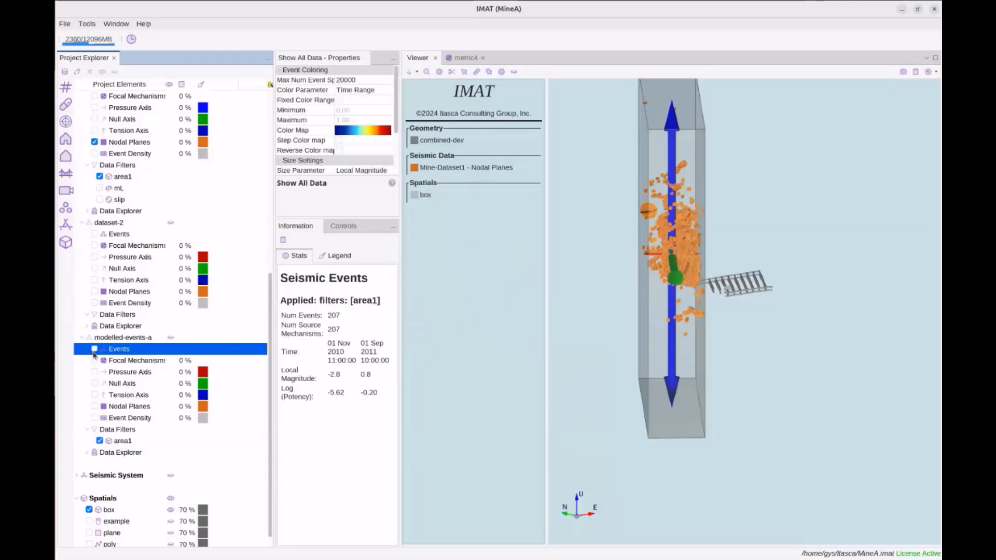
- Plot the Mine-Dataset1 P Axis on the metric4 stereonet and set its display type to Schmidth Contours
scroll(252, 302, "up", 9)
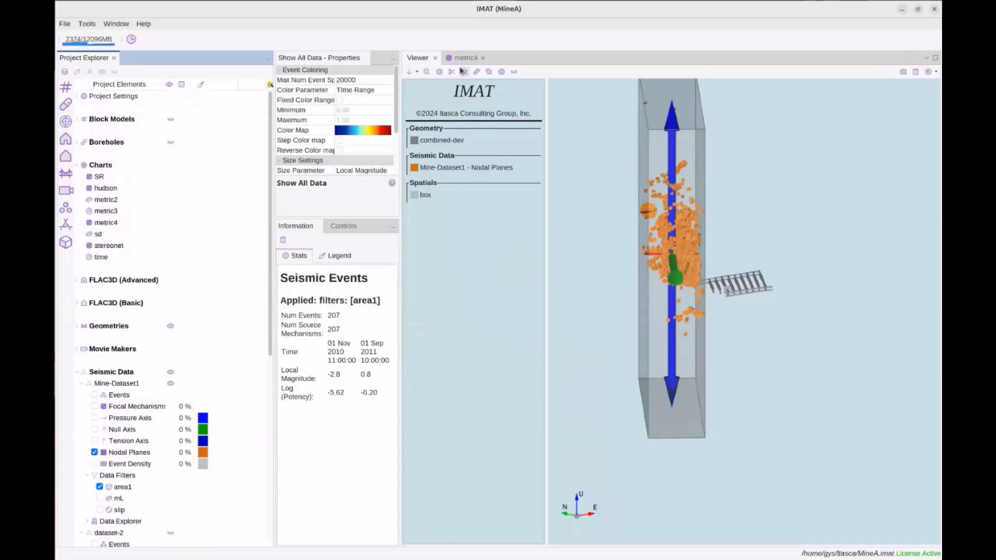
left_click(465, 57)
double_click(406, 155)
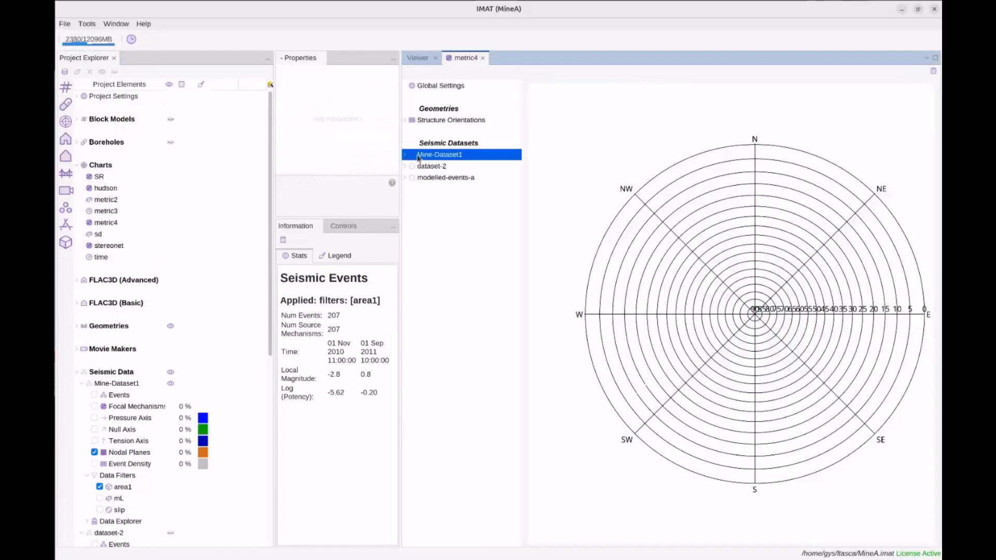
left_click(417, 189)
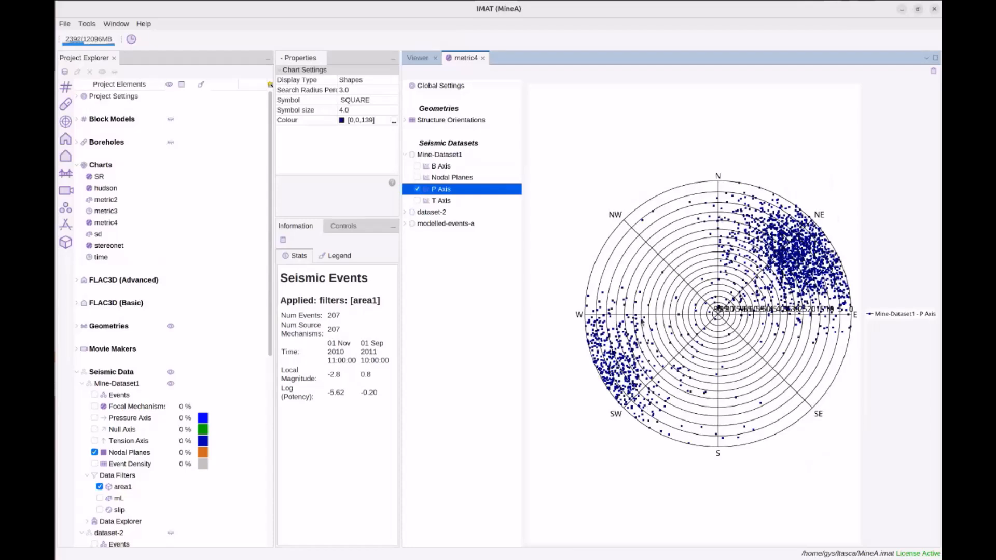
left_click(363, 79)
left_click(370, 91)
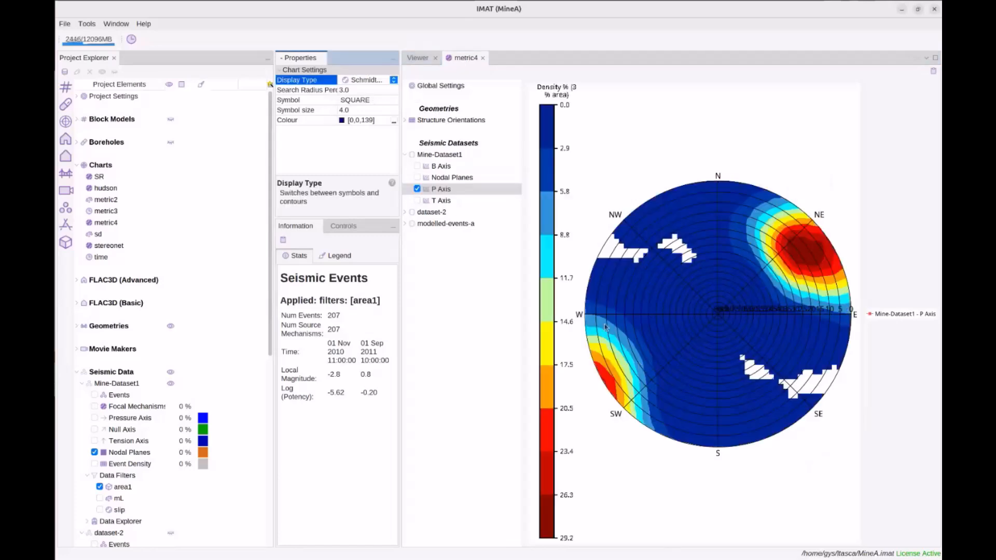
- Replace the Mine-Dataset1 P Axis on the stereonet with the modelled-events-a P Axis, displayed as Schmidth Contours
double_click(439, 224)
left_click(444, 257)
left_click(418, 258)
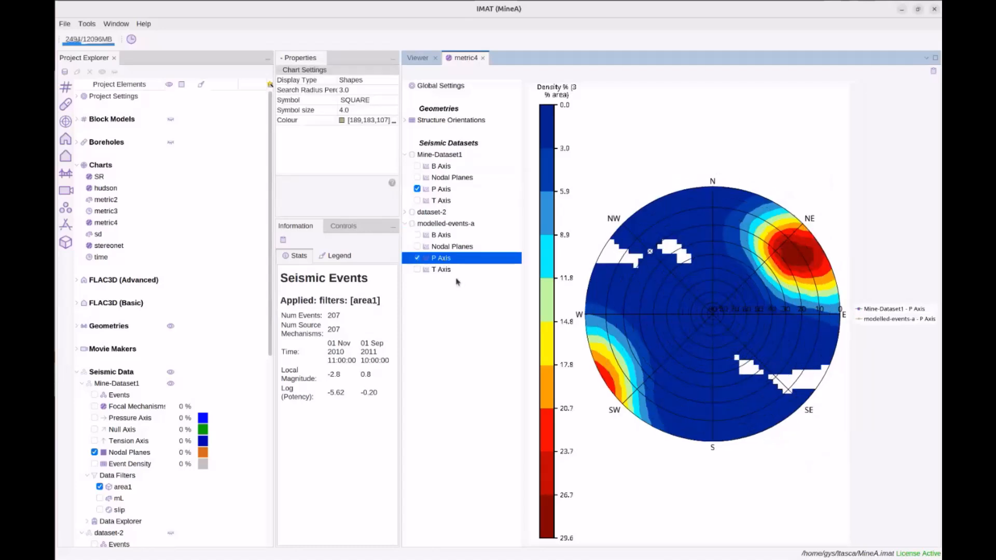
left_click(417, 189)
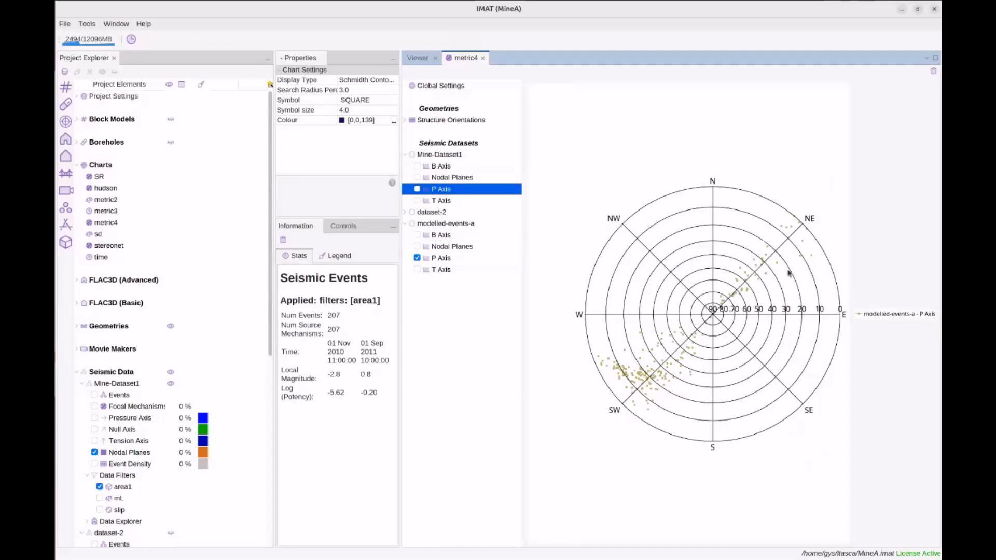
left_click(442, 259)
left_click(369, 80)
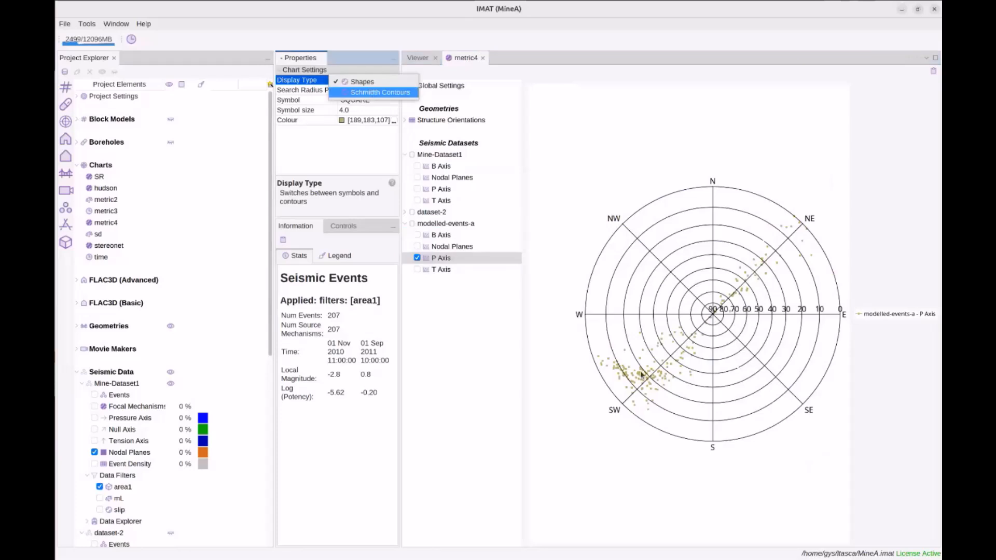
left_click(376, 92)
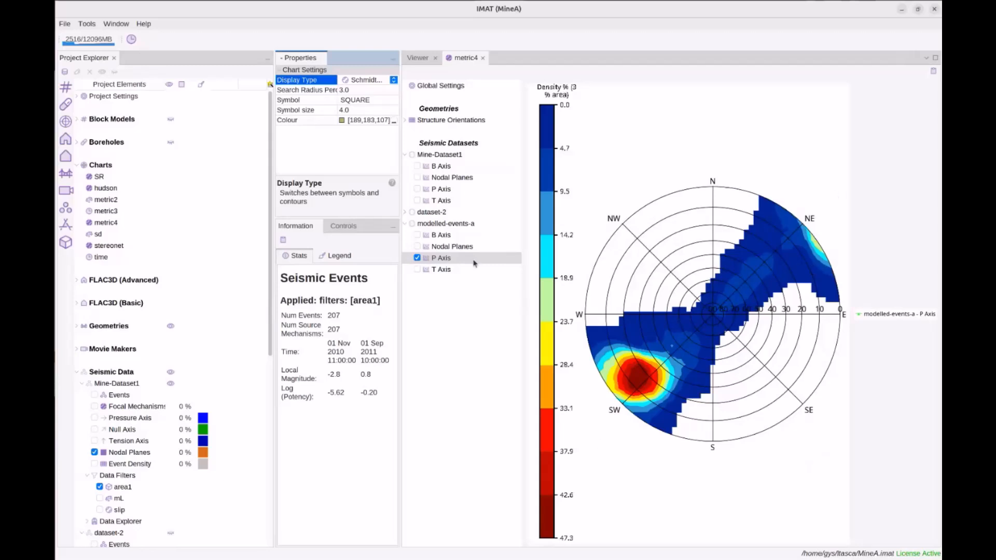
left_click(441, 167)
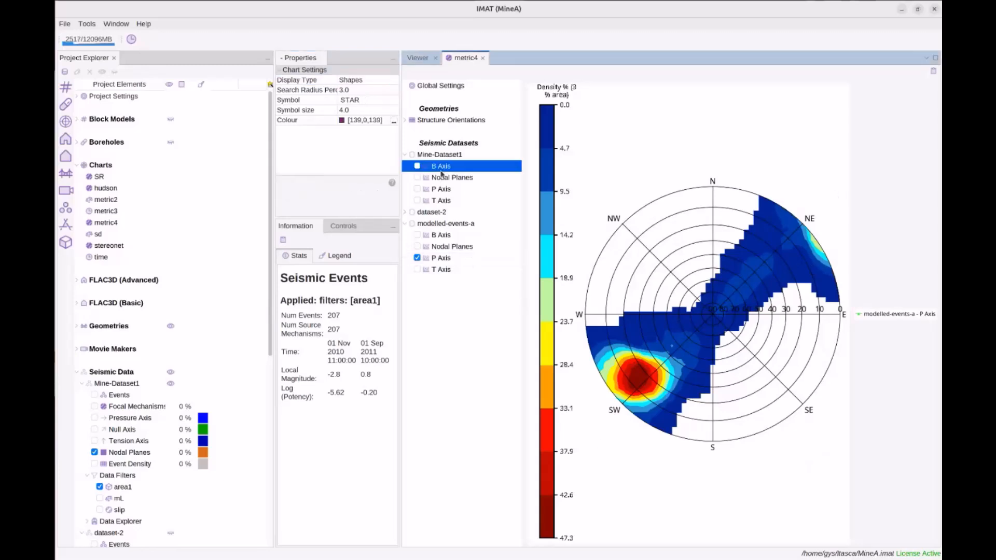
left_click(447, 202)
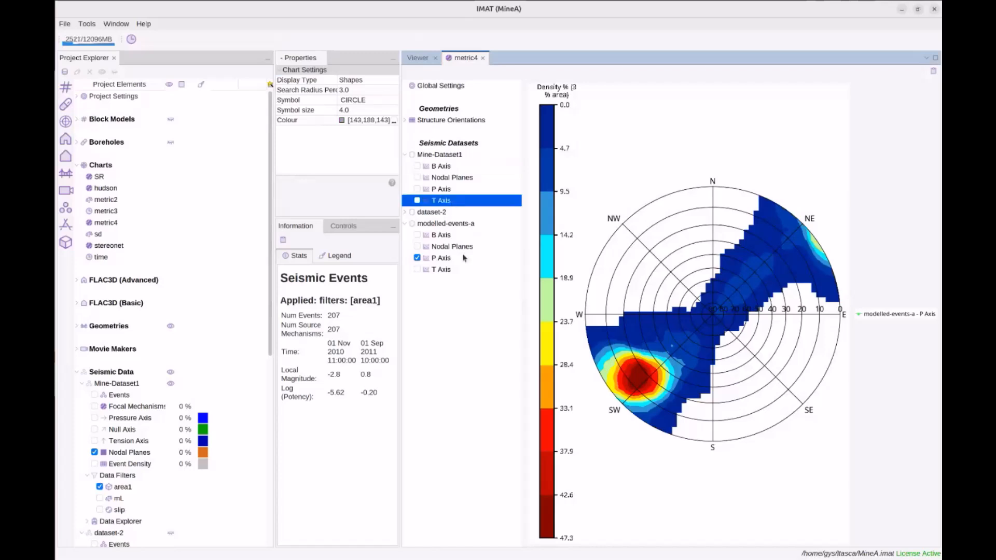